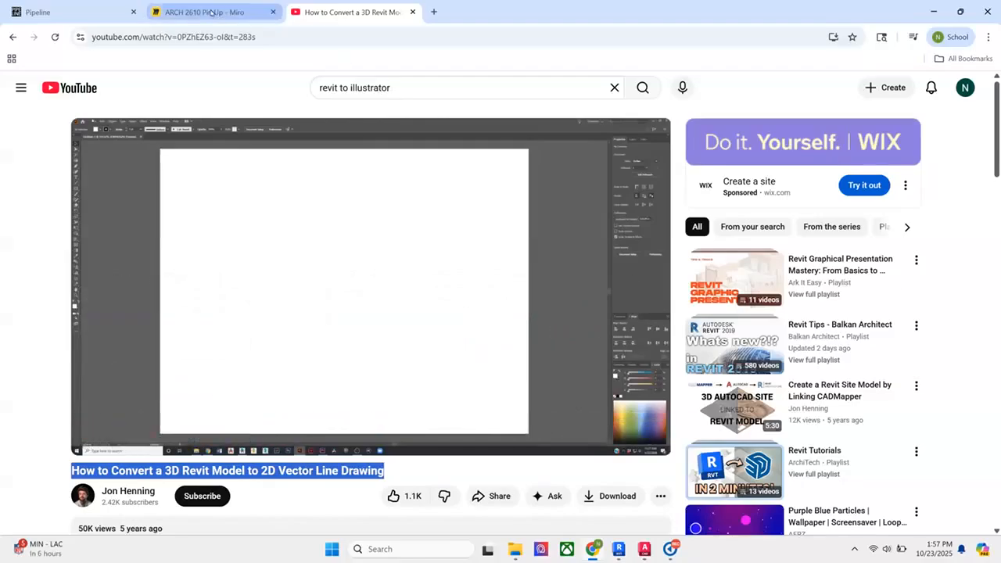
# Switch to the ARCH 2610 Pin Up Miro board and examine the two site massing diagrams with highlighted blue buildings.
pyautogui.click(207, 12)
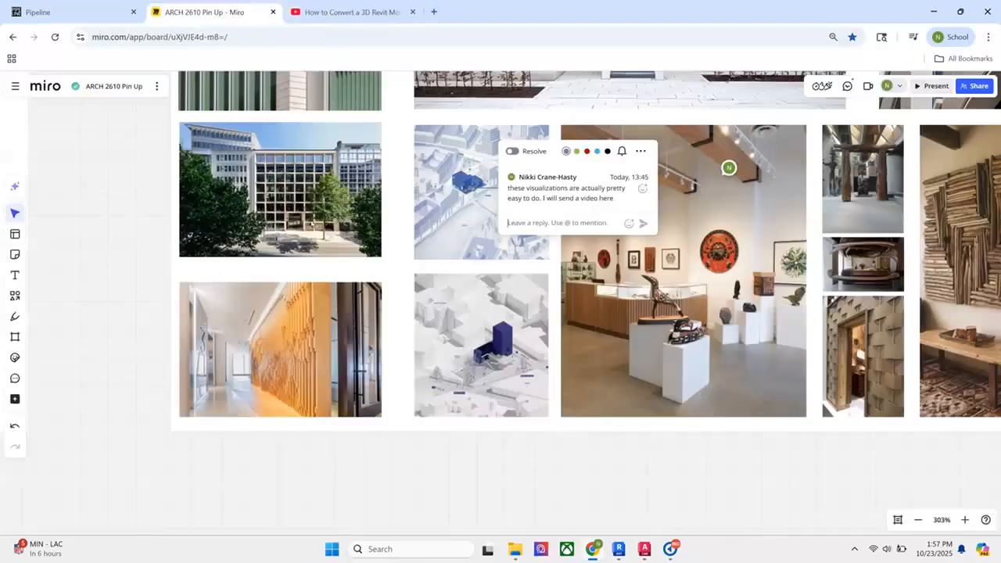
pyautogui.click(502, 477)
pyautogui.scroll(3, 469, 383)
pyautogui.scroll(-3, 469, 383)
pyautogui.scroll(2, 492, 399)
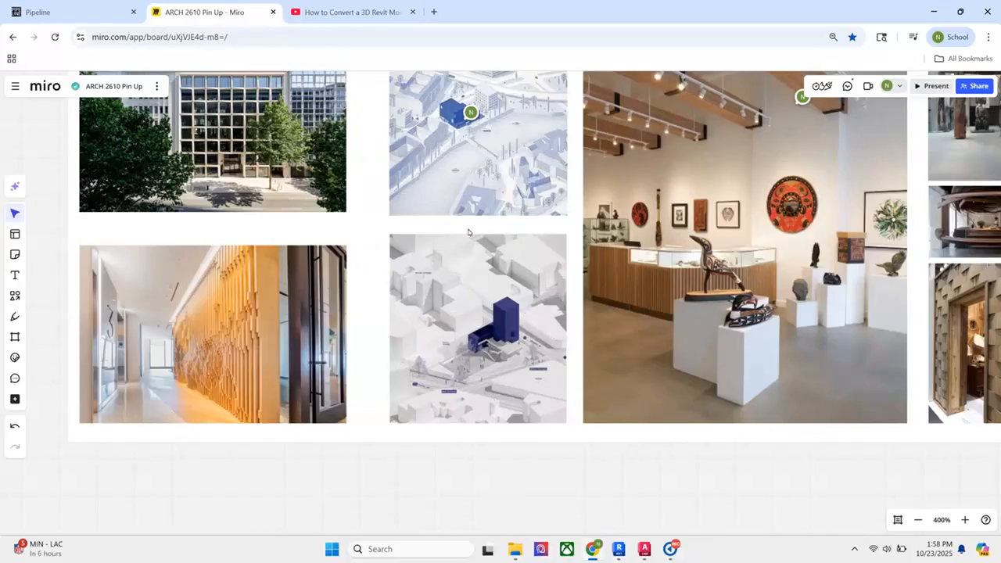
pyautogui.scroll(-6, 629, 338)
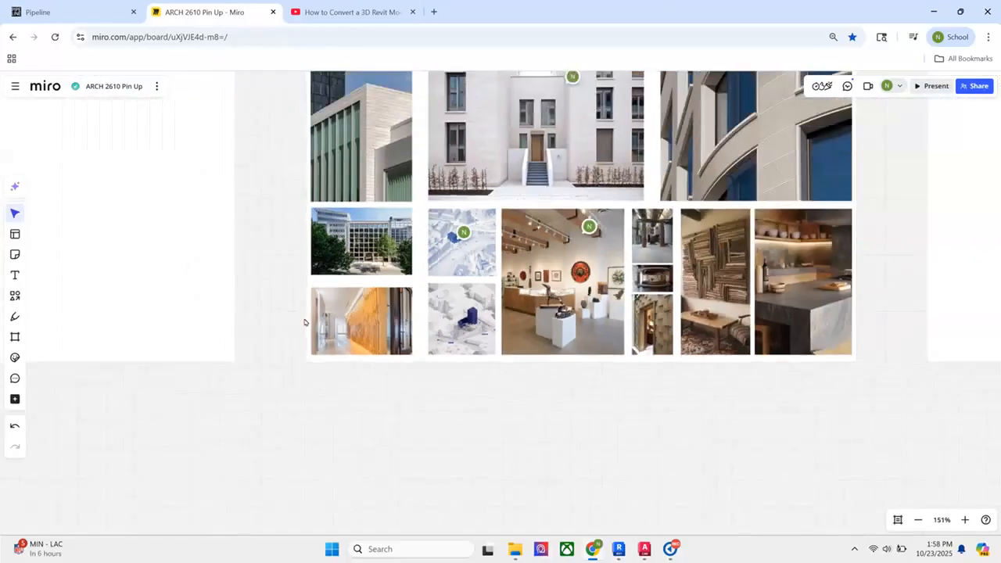
# Examine the Apartment 49 isometric line diagram on another student's frame of the board.
pyautogui.hscroll(5, 544, 357)
pyautogui.hscroll(3, 545, 357)
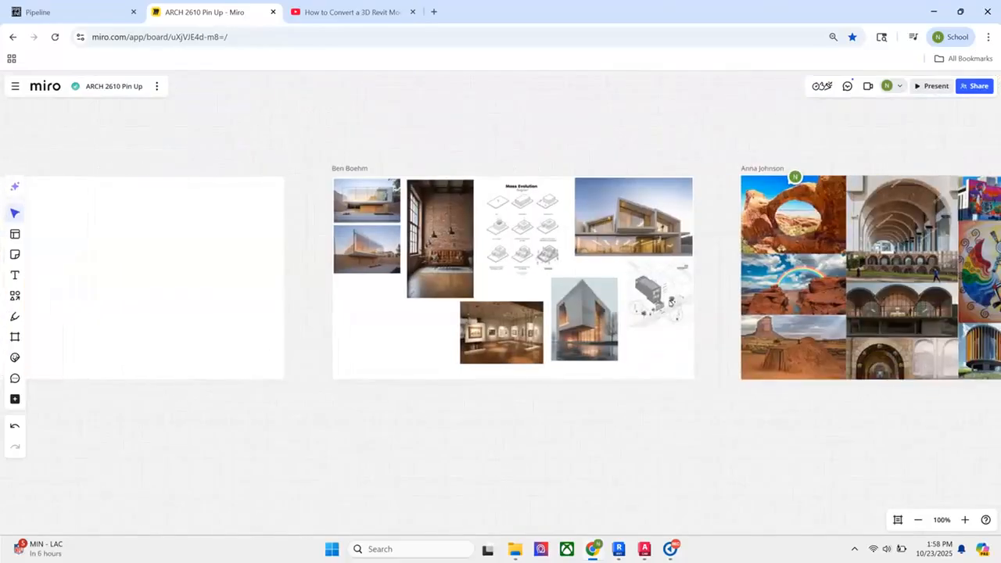
pyautogui.scroll(5, 638, 288)
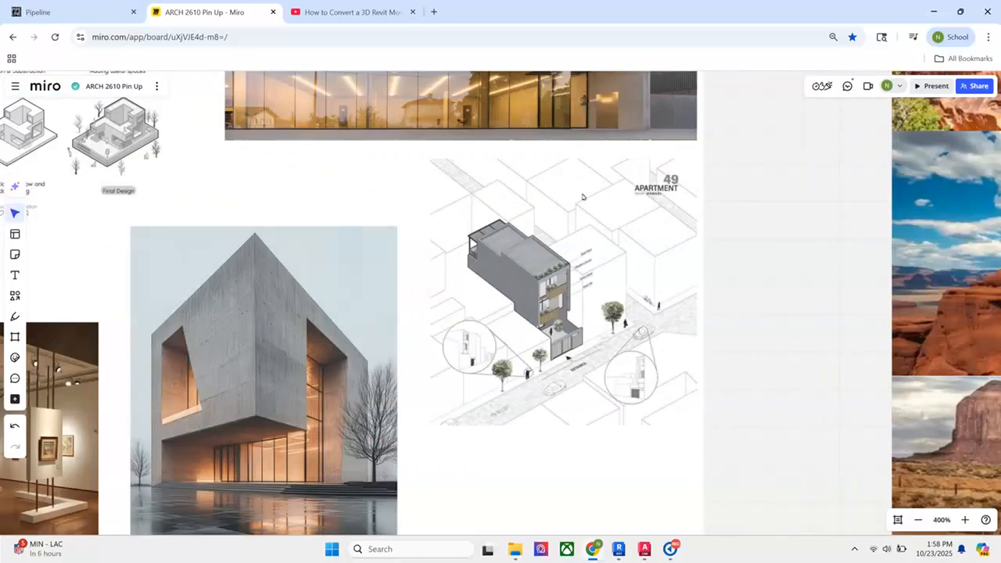
pyautogui.scroll(-8, 557, 226)
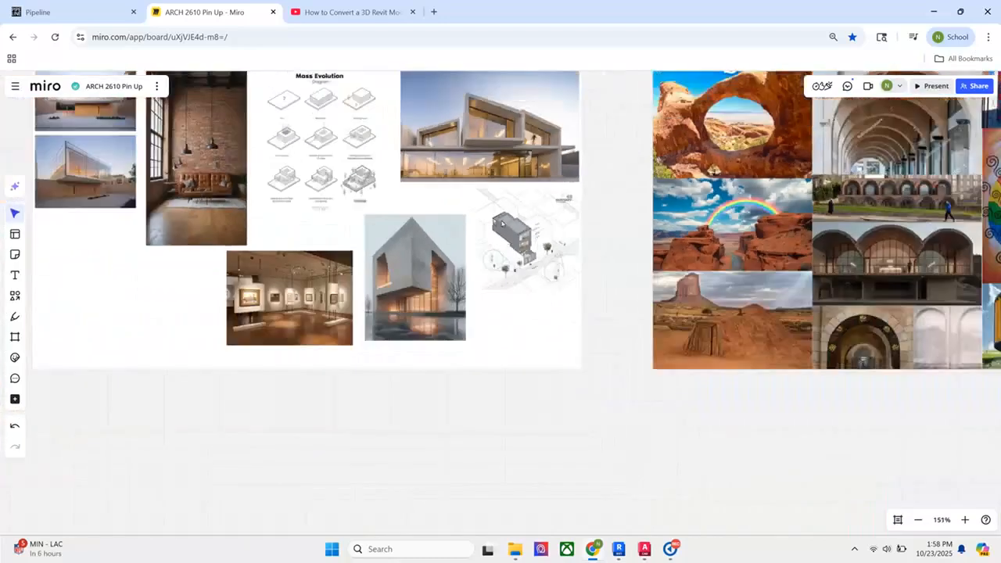
# Look through the remaining student frames and examine the green-roofed axonometric and the massing line diagrams.
pyautogui.hscroll(-1, 655, 341)
pyautogui.hscroll(-10, 655, 340)
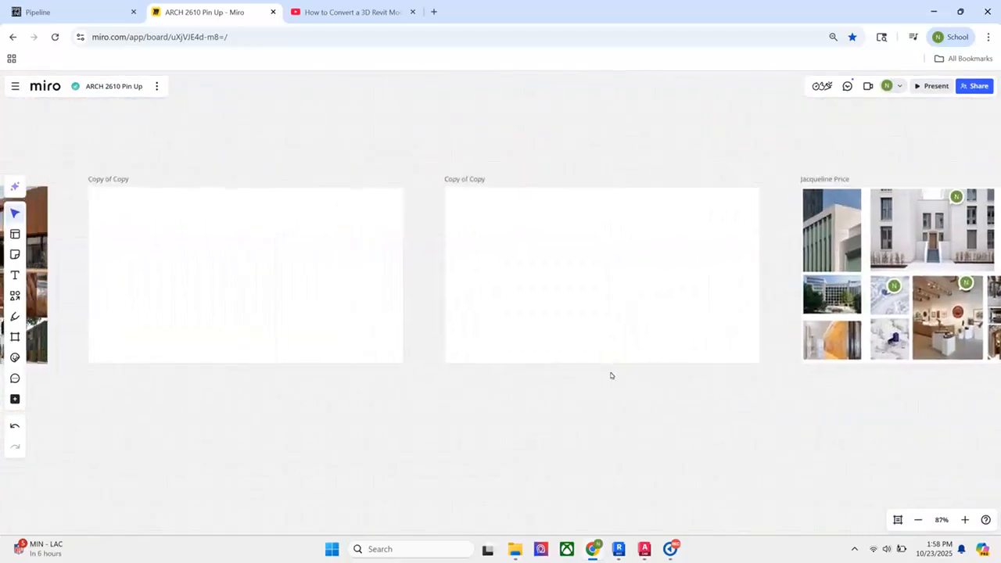
pyautogui.hscroll(-10, 661, 367)
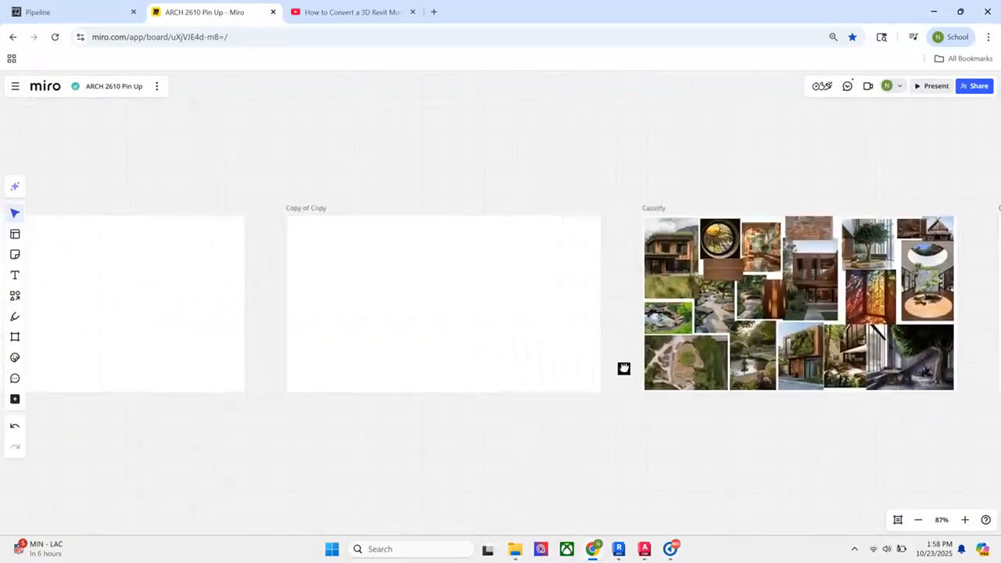
pyautogui.hscroll(-10, 466, 367)
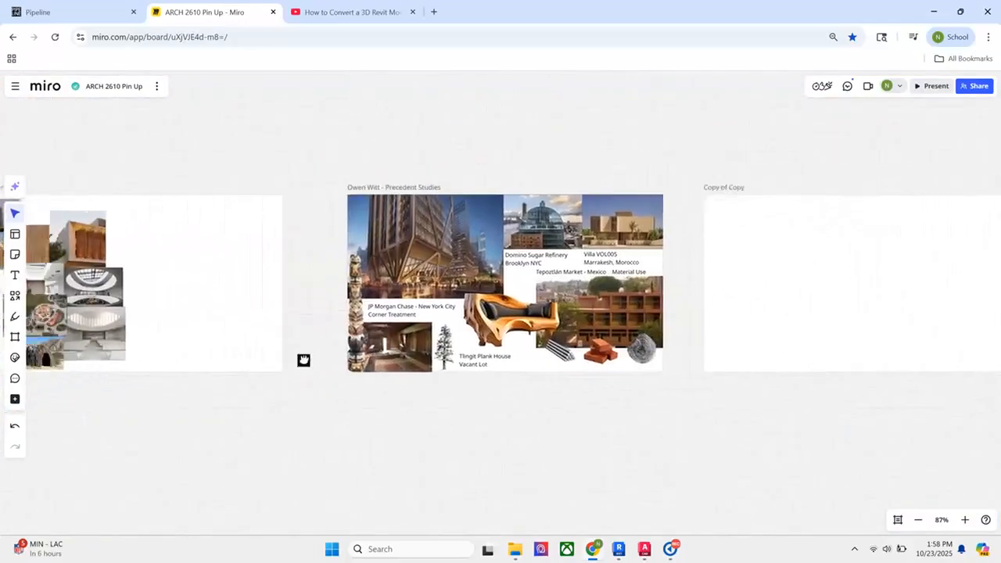
pyautogui.moveTo(192, 358); pyautogui.dragTo(528, 366)
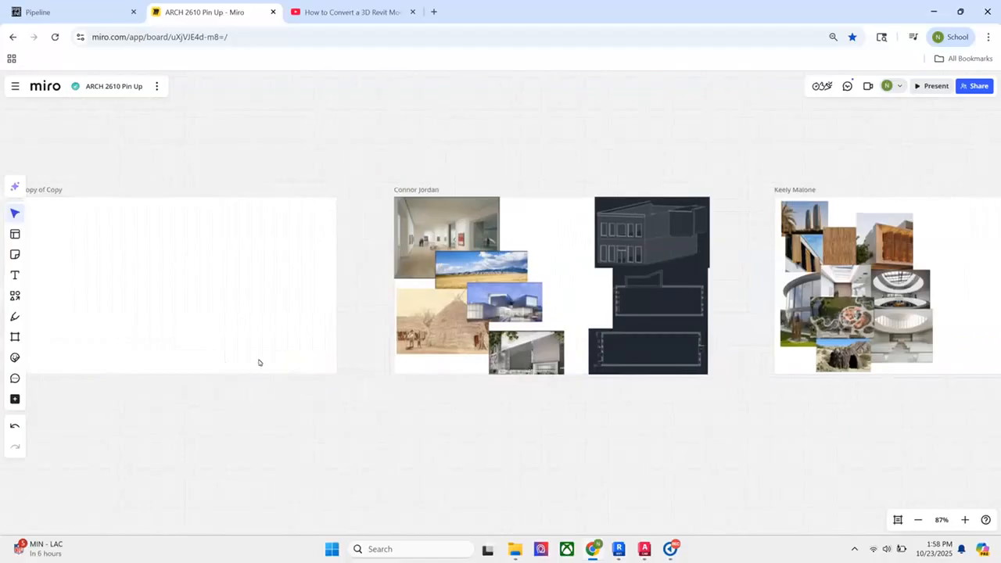
pyautogui.hscroll(-15, 259, 362)
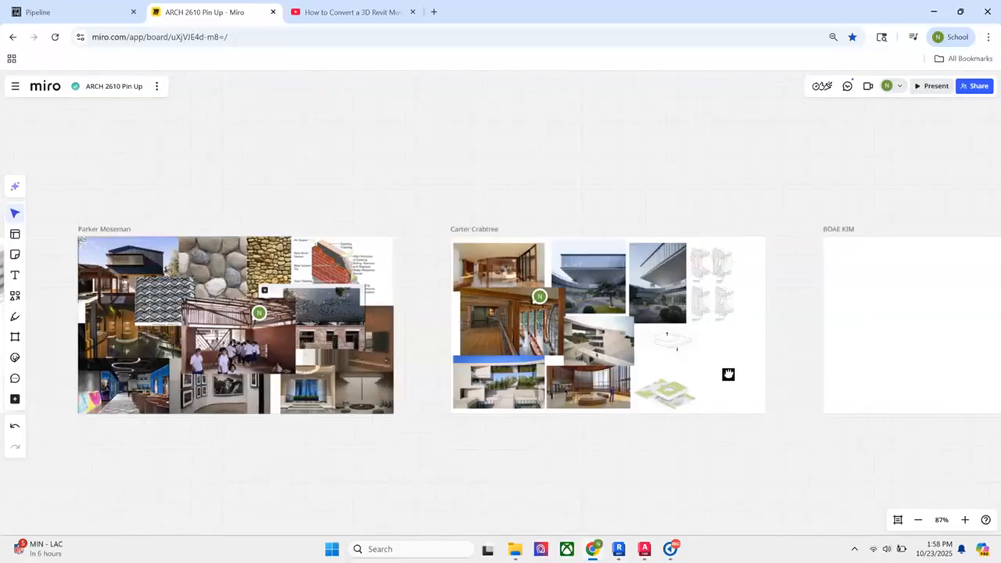
pyautogui.scroll(10, 688, 415)
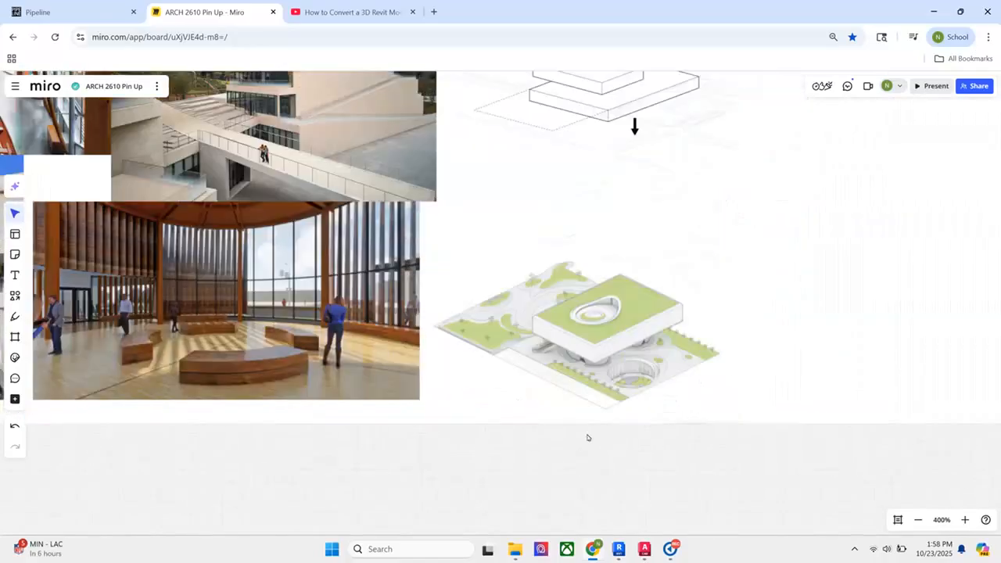
pyautogui.scroll(-3, 855, 315)
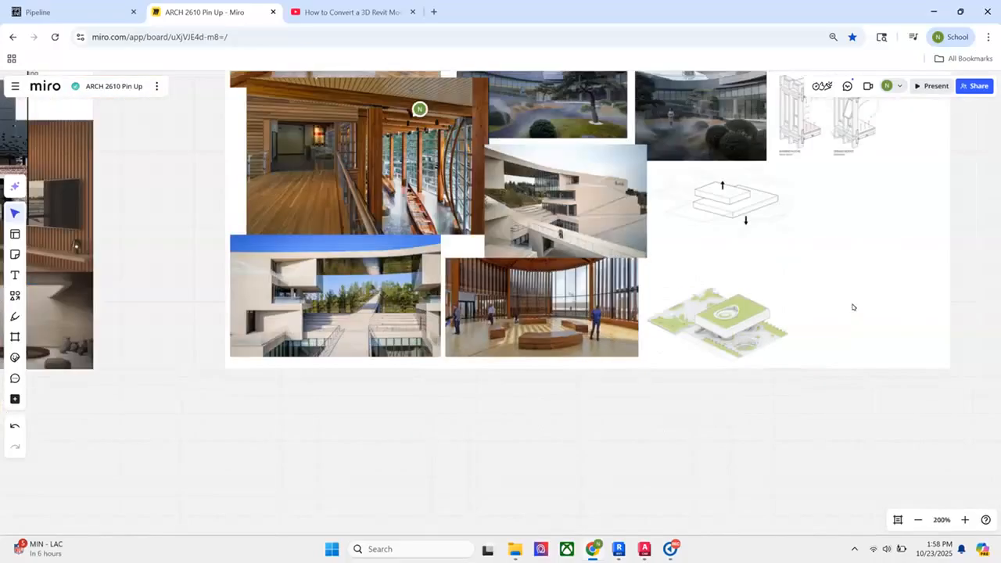
pyautogui.moveTo(786, 222); pyautogui.dragTo(601, 286)
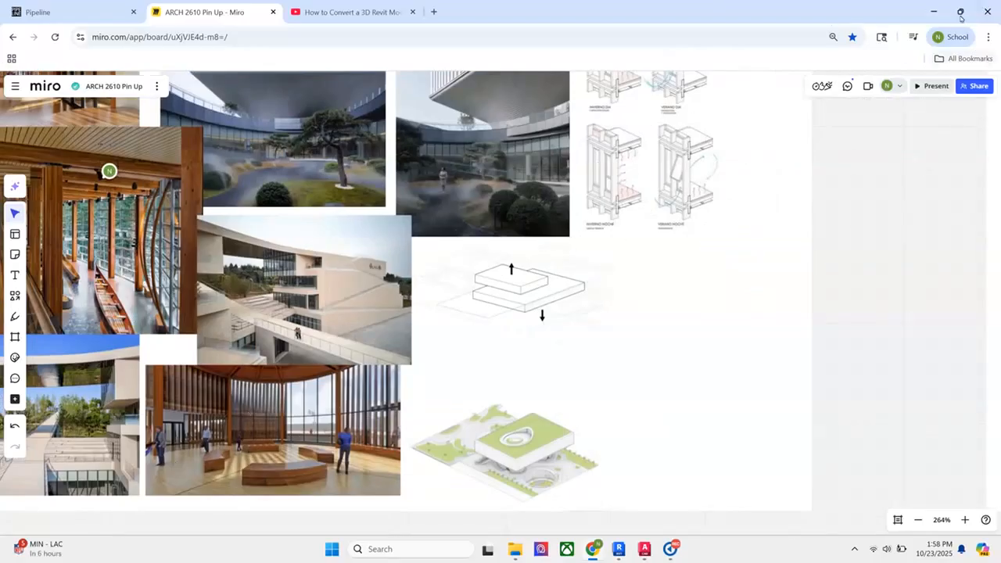
# Switch to Revit and examine the building and its surroundings in the "export test" 3D view.
pyautogui.click(932, 12)
pyautogui.click(619, 549)
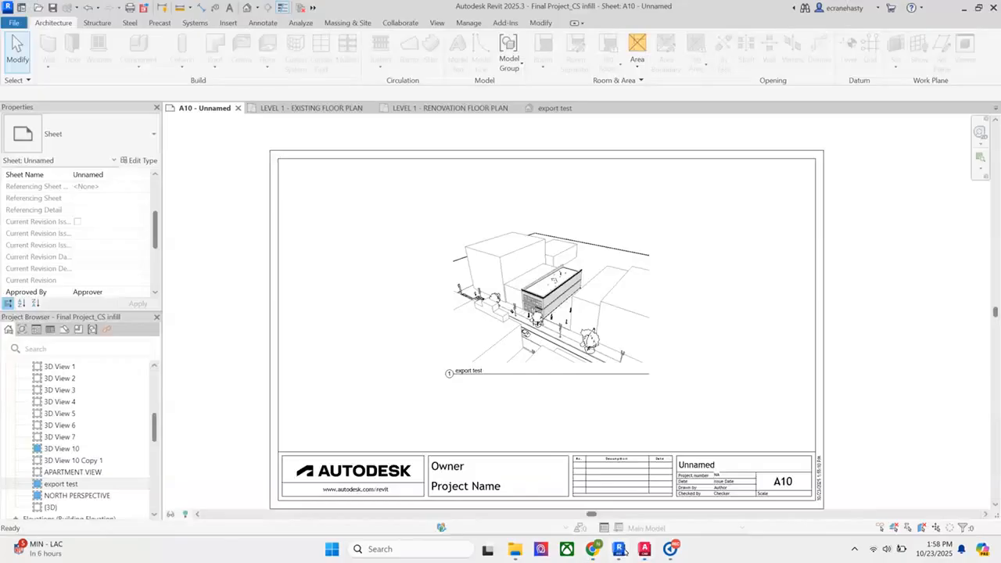
pyautogui.click(555, 108)
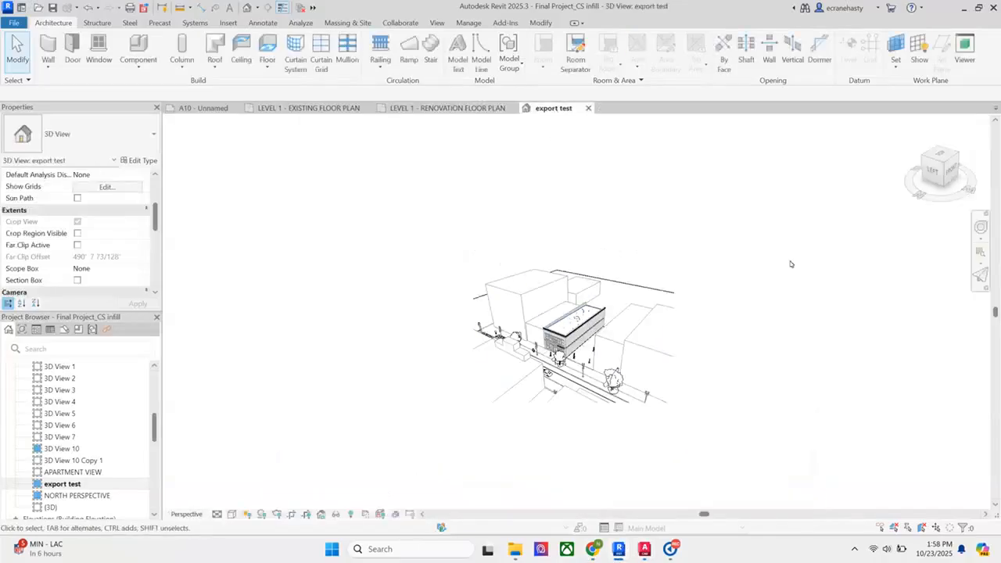
pyautogui.scroll(5, 510, 242)
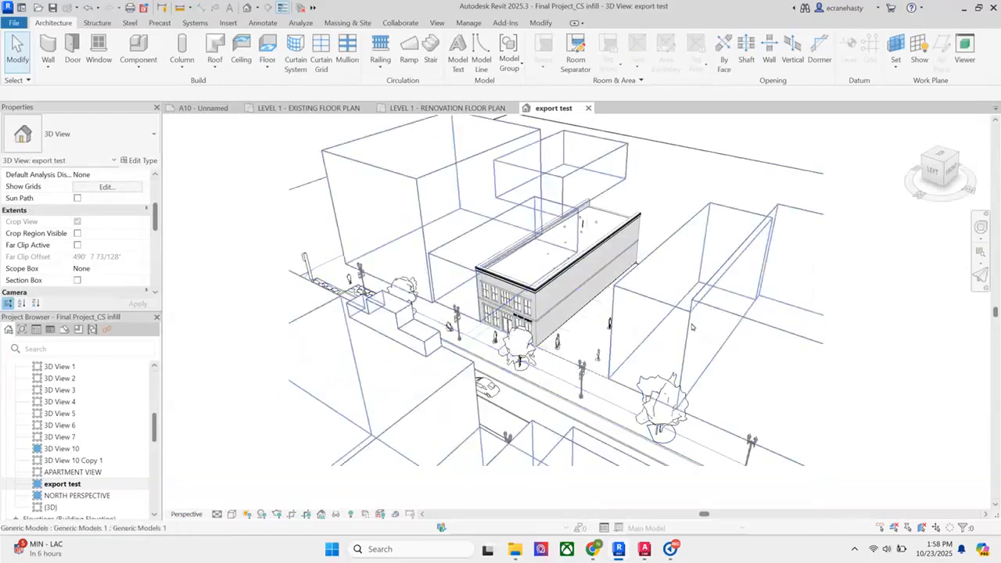
pyautogui.scroll(-1, 682, 315)
# Check that AutoCAD is open, launch Adobe Illustrator through a Windows search, and return to Revit.
pyautogui.click(642, 551)
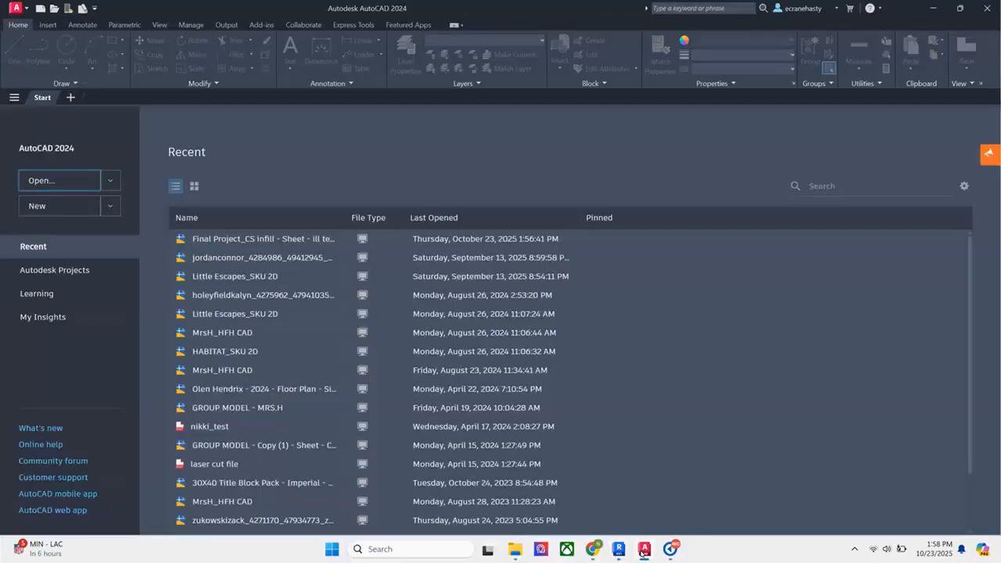
pyautogui.click(438, 554)
pyautogui.write('illu')
pyautogui.press('Return')
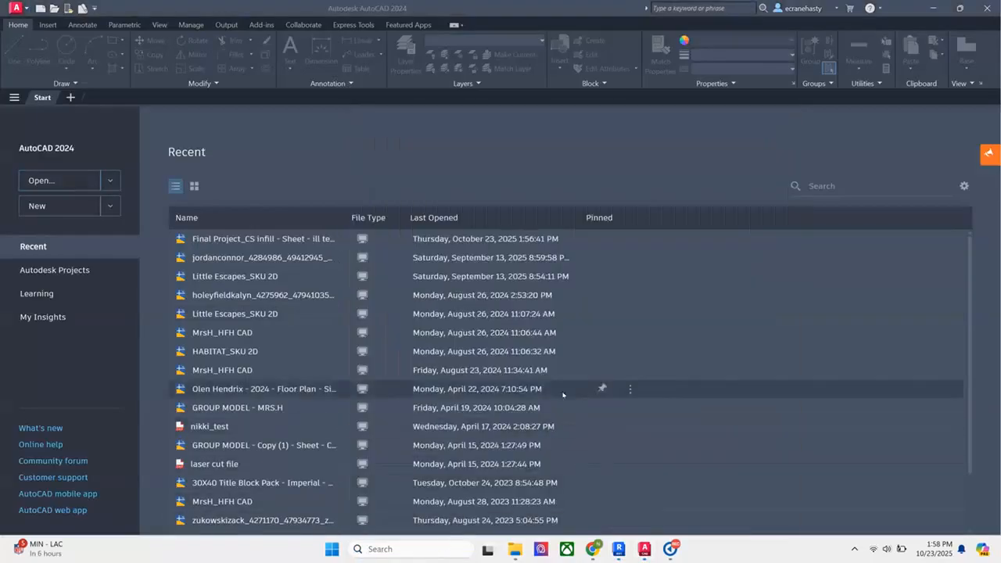
pyautogui.click(617, 549)
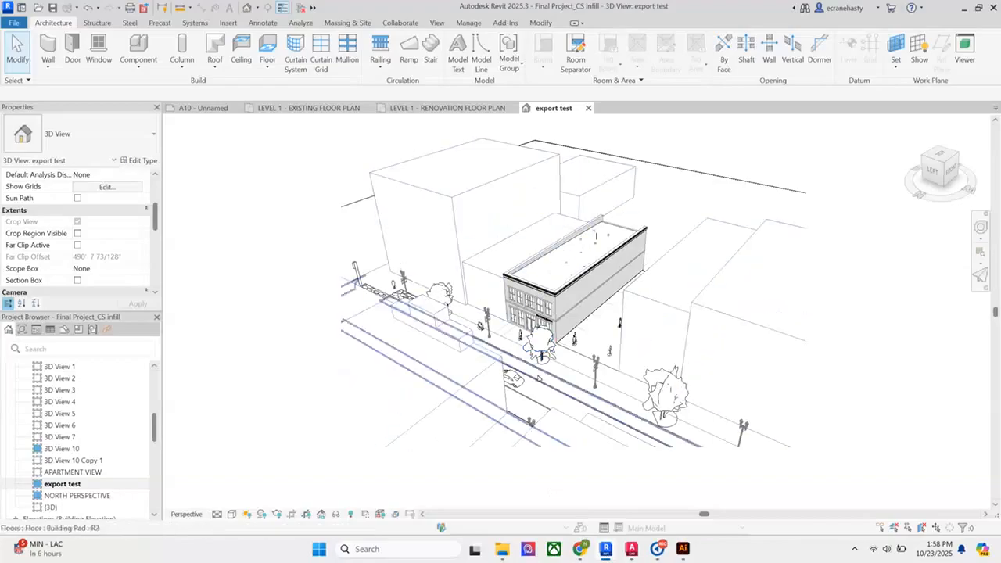
pyautogui.click(683, 549)
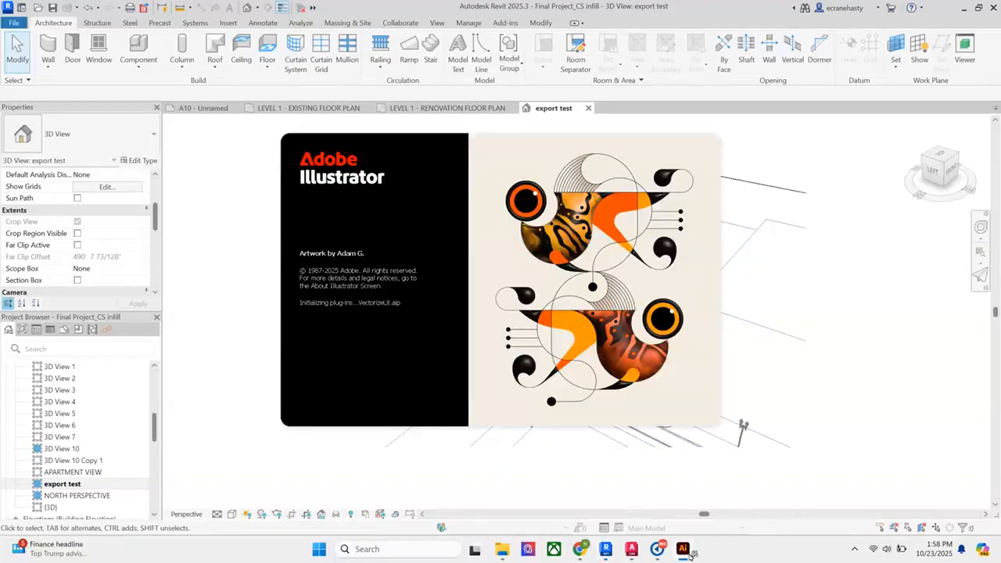
pyautogui.click(295, 441)
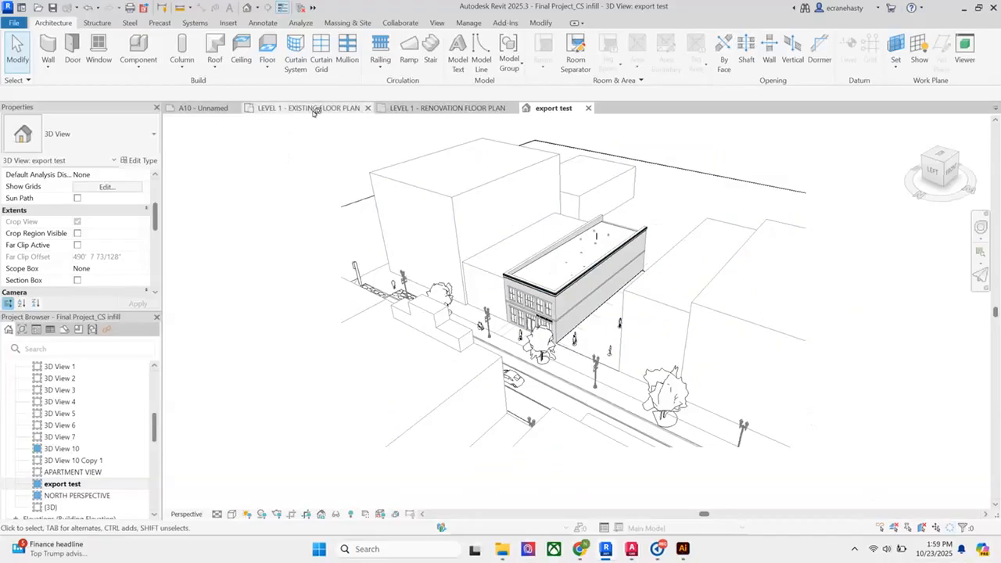
# Place a perspective camera in the LEVEL 1 - RENOVATION FLOOR PLAN, southwest of the building, aimed past its northeast corner.
pyautogui.click(428, 108)
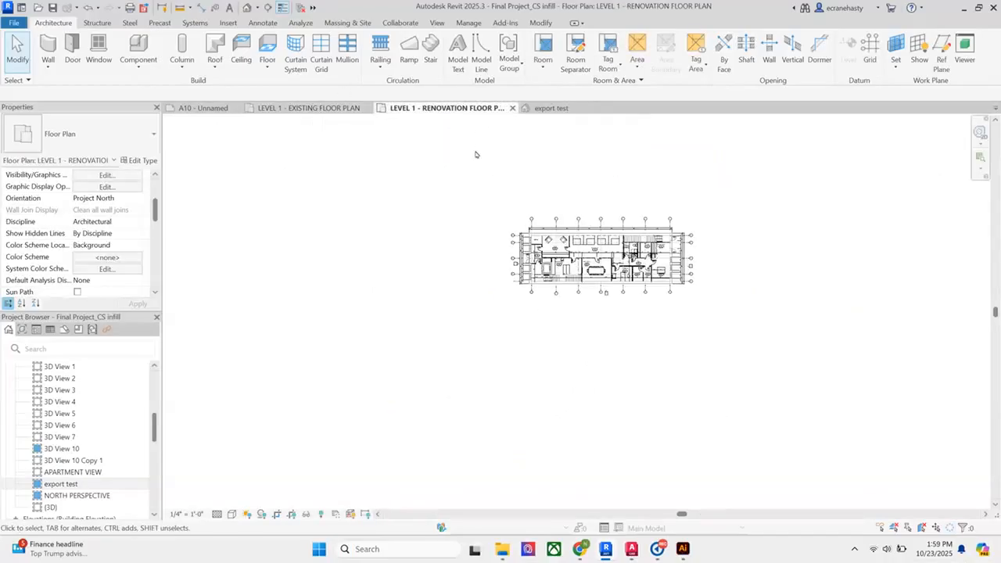
pyautogui.click(259, 9)
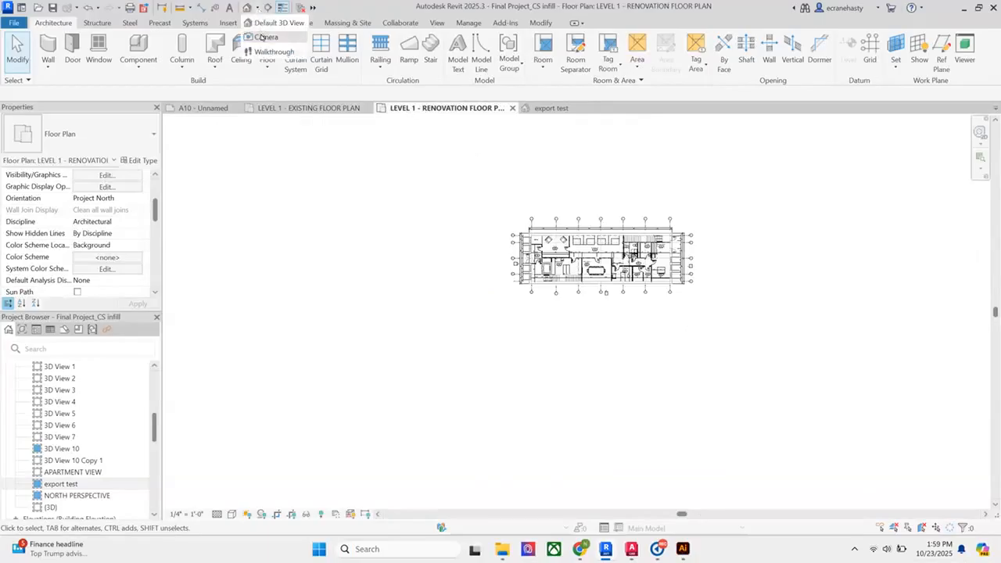
pyautogui.click(267, 37)
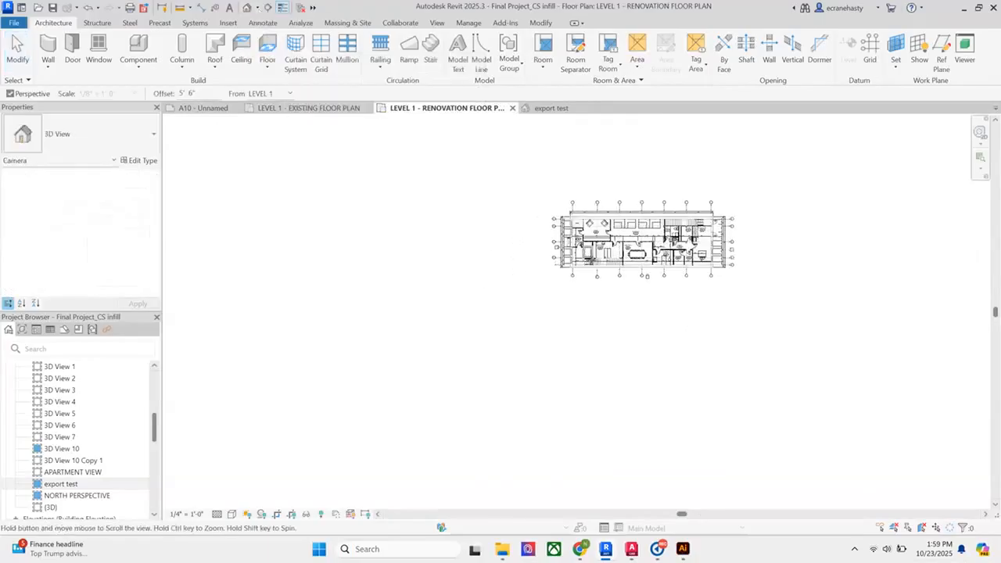
pyautogui.click(365, 343)
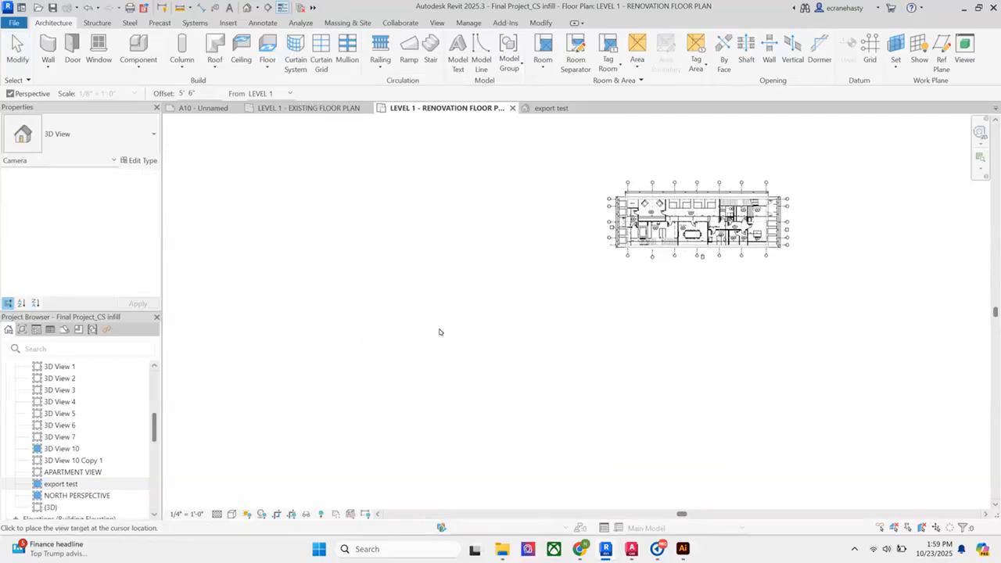
pyautogui.click(804, 182)
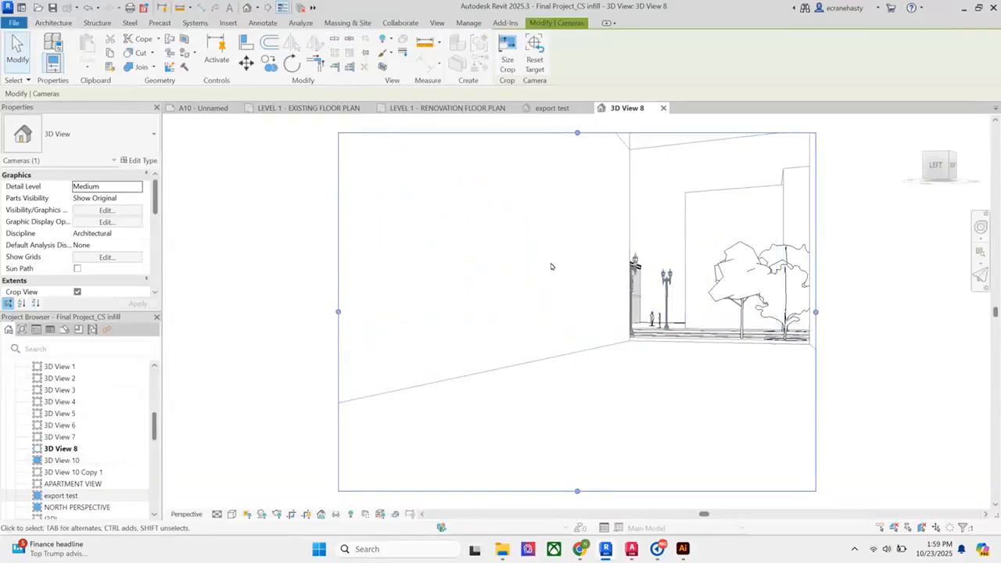
# Set the camera's eye elevation to 100' 0", turn off view cropping and orbit to look down on the street facade.
pyautogui.scroll(-5, 75, 262)
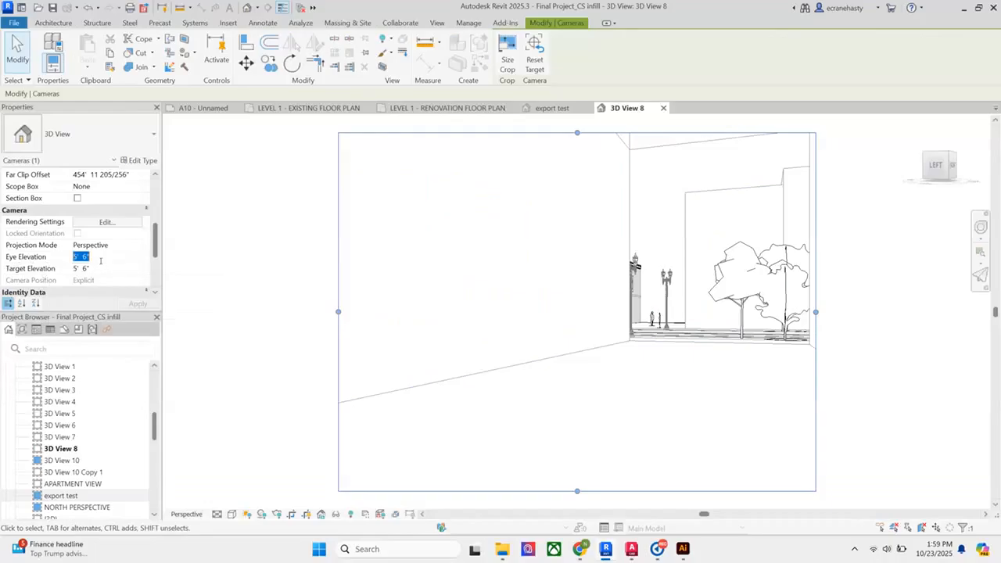
pyautogui.press('Return')
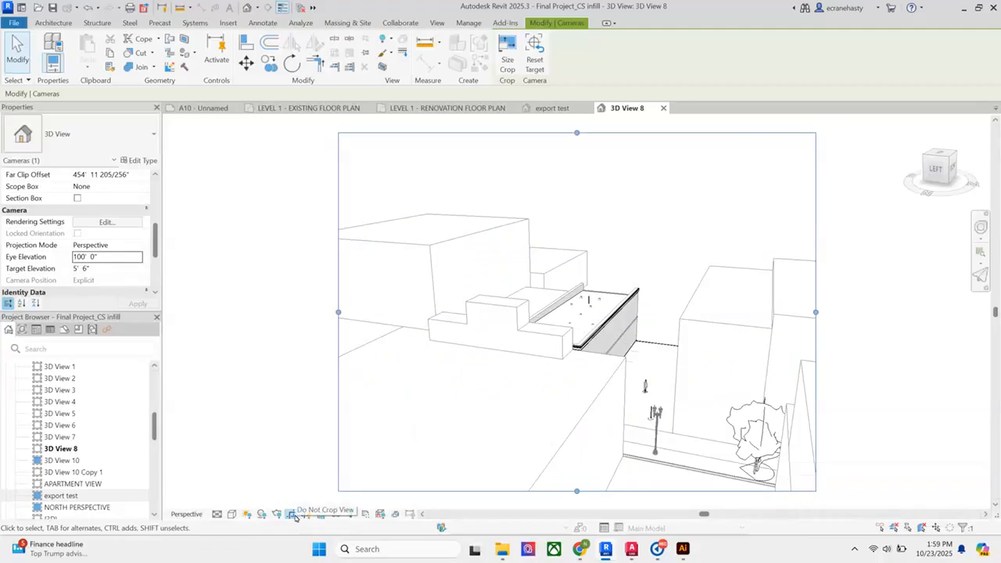
pyautogui.click(294, 516)
pyautogui.moveTo(688, 278); pyautogui.dragTo(669, 364)
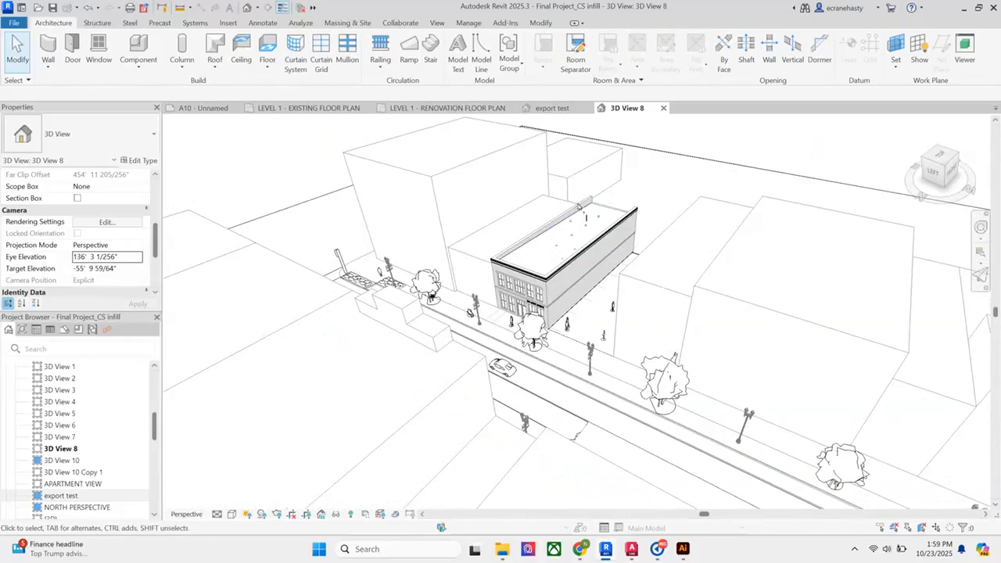
# Crop the camera view again and refine its angle to frame the building from above among its neighbours.
pyautogui.click(291, 514)
pyautogui.scroll(-2, 700, 302)
pyautogui.moveTo(620, 305); pyautogui.dragTo(580, 305)
pyautogui.moveTo(688, 248); pyautogui.dragTo(652, 398)
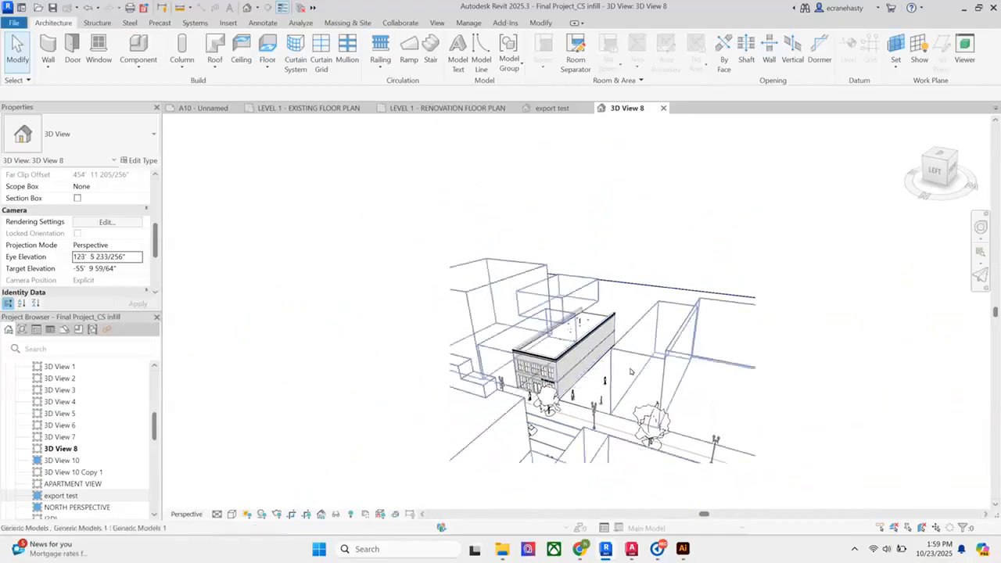
pyautogui.moveTo(634, 351); pyautogui.dragTo(620, 354)
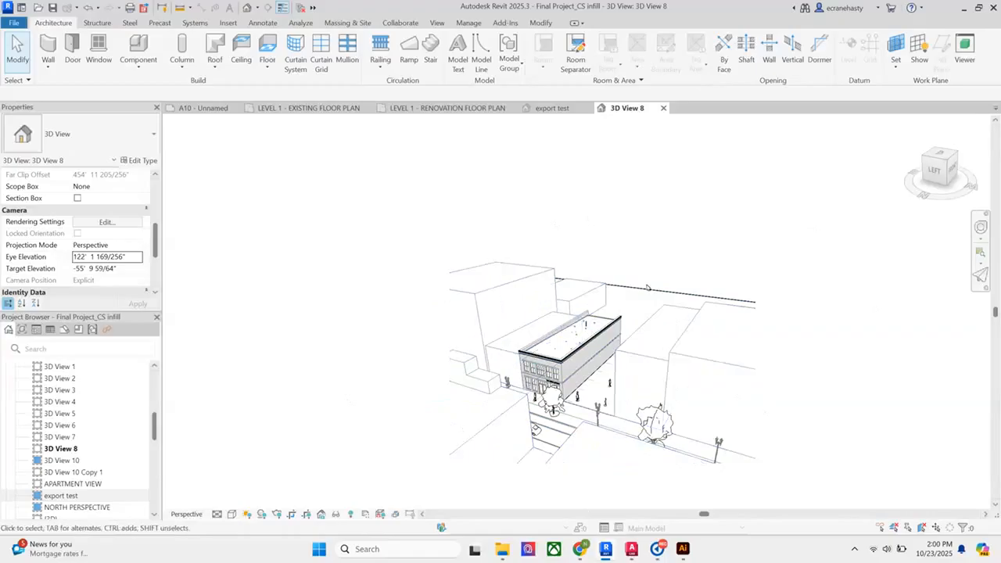
pyautogui.moveTo(703, 378); pyautogui.dragTo(648, 373)
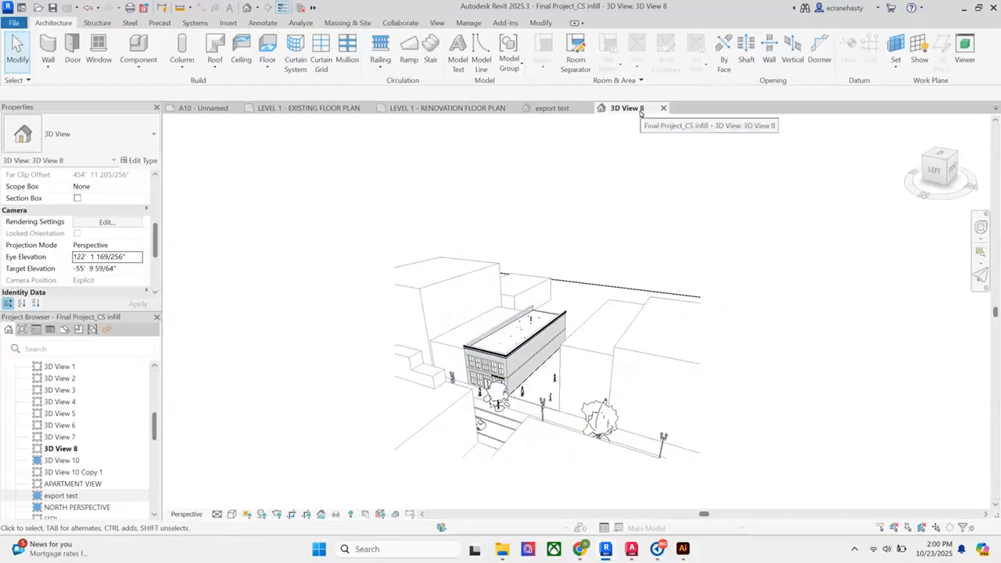
# Create a new sheet using the B 11 x 17 Horizontal titleblock.
pyautogui.scroll(-10, 14, 437)
pyautogui.scroll(2, 39, 460)
pyautogui.scroll(5, 36, 459)
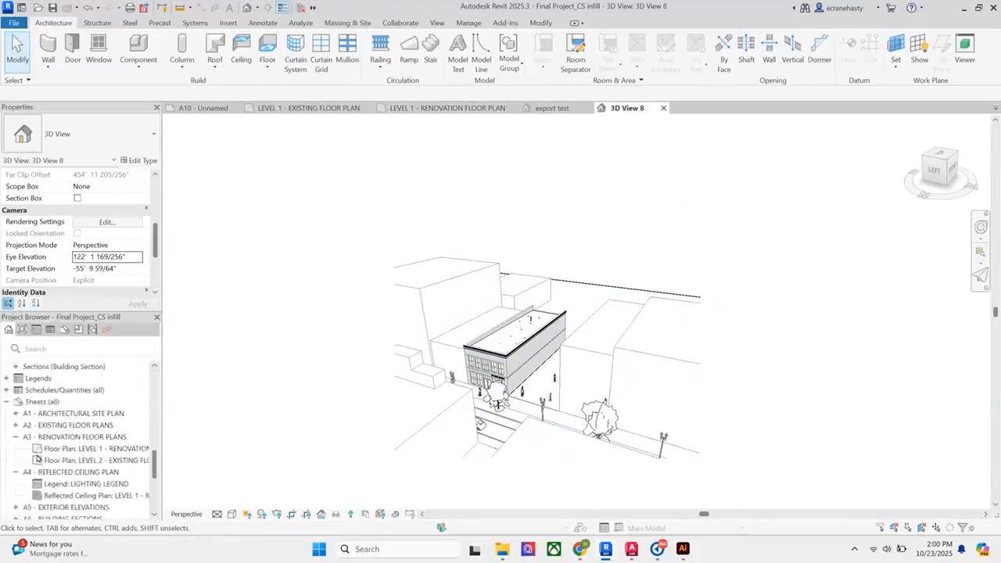
pyautogui.rightClick(47, 402)
pyautogui.click(64, 409)
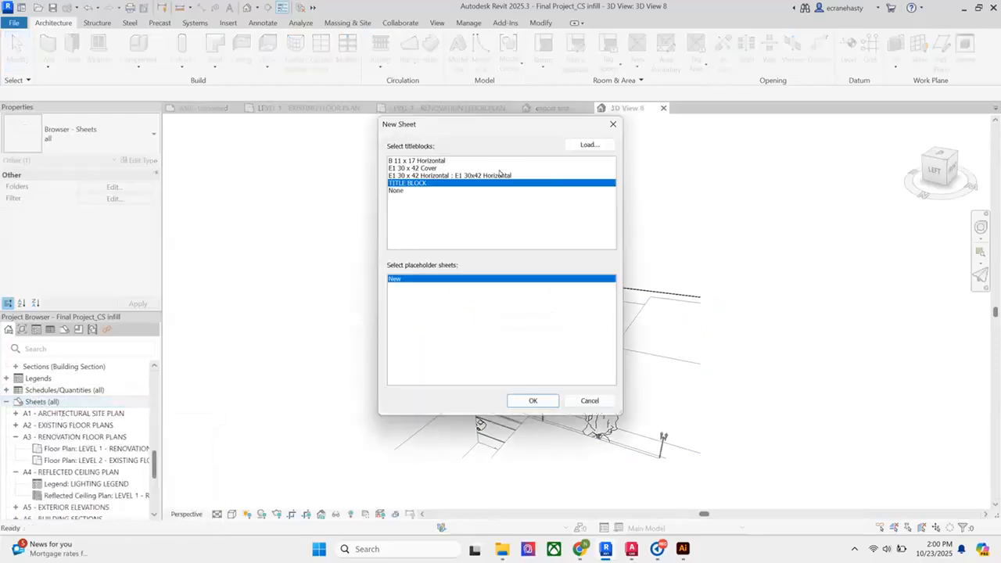
pyautogui.click(446, 161)
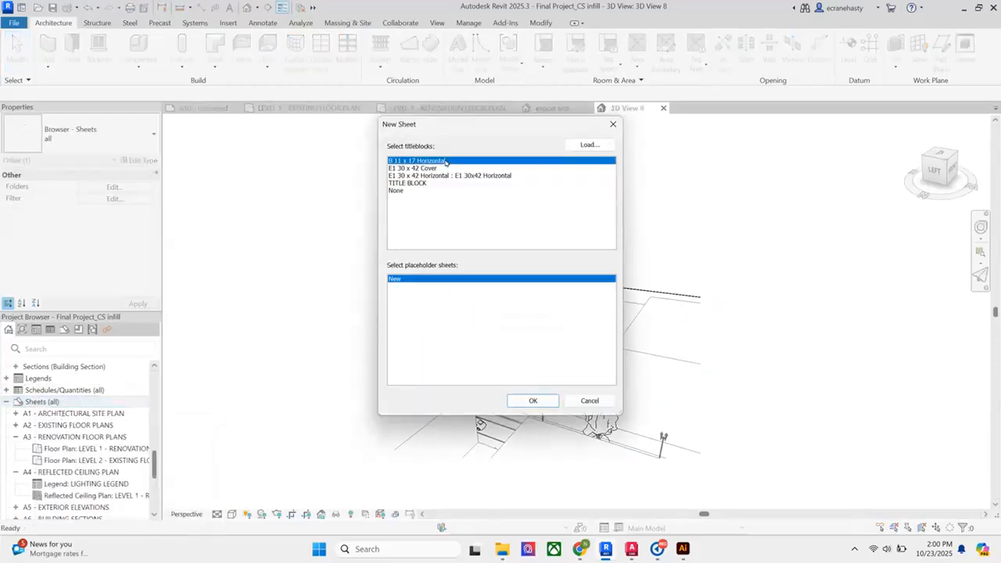
pyautogui.click(525, 400)
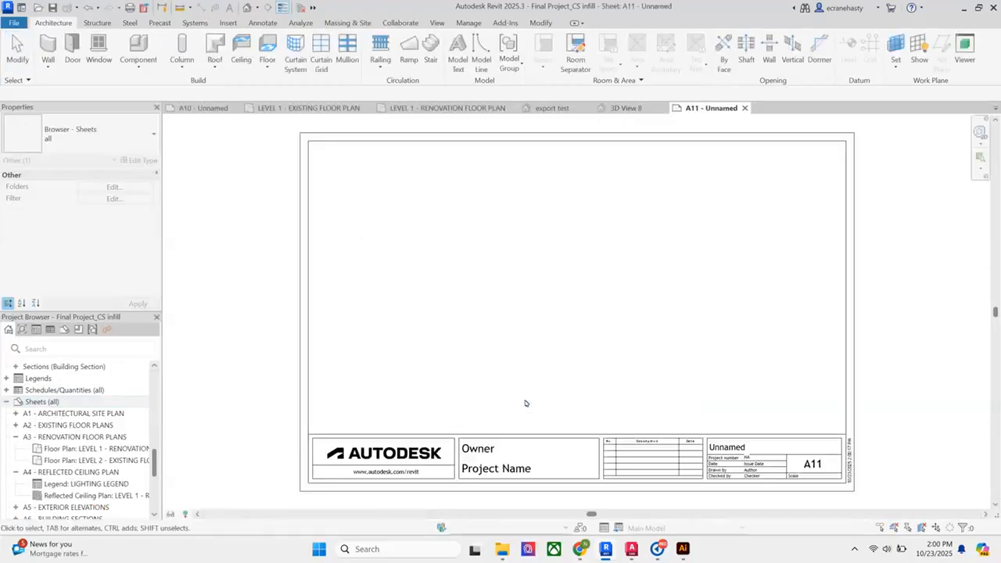
# Rename the 3D View 8 camera view as "3d view illustrator exterior".
pyautogui.click(625, 109)
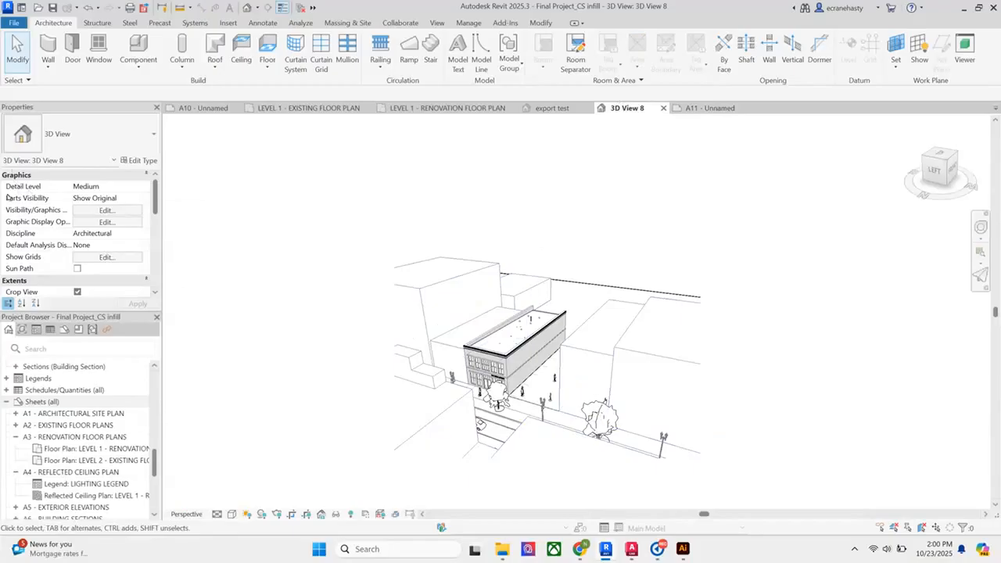
pyautogui.scroll(-5, 88, 233)
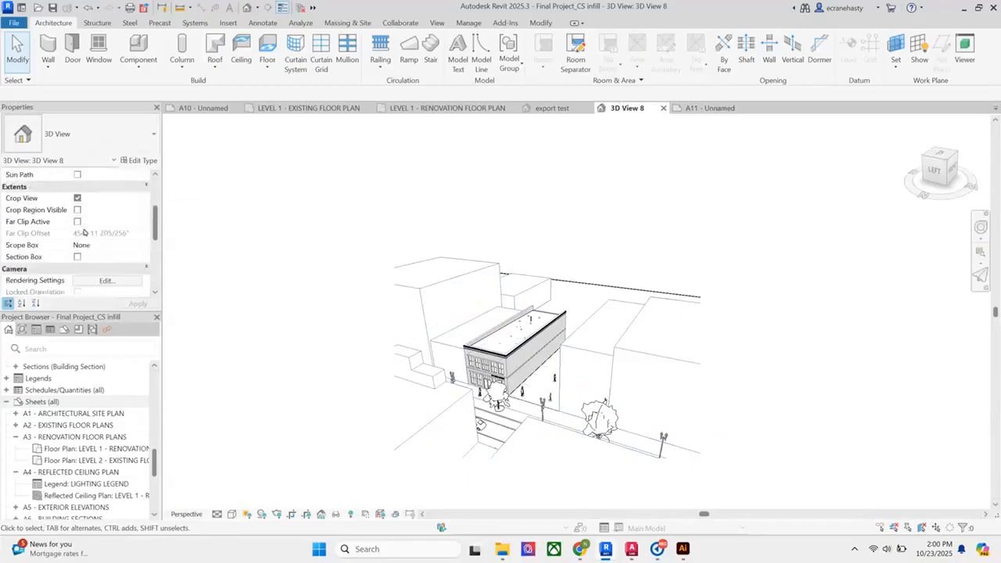
pyautogui.scroll(-1, 45, 251)
pyautogui.click(122, 256)
pyautogui.write('3d view illustrato')
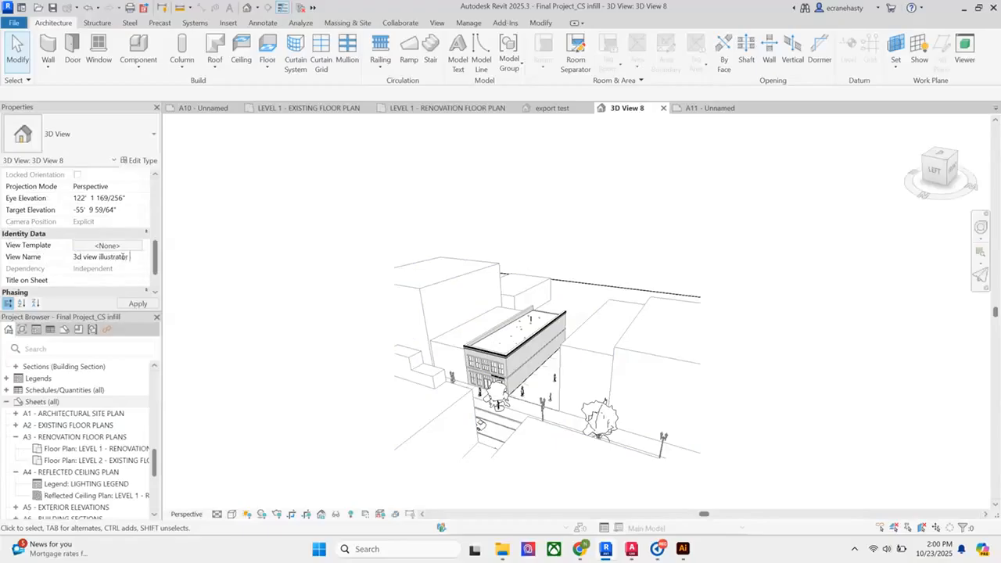
pyautogui.write('rio')
pyautogui.press('Return')
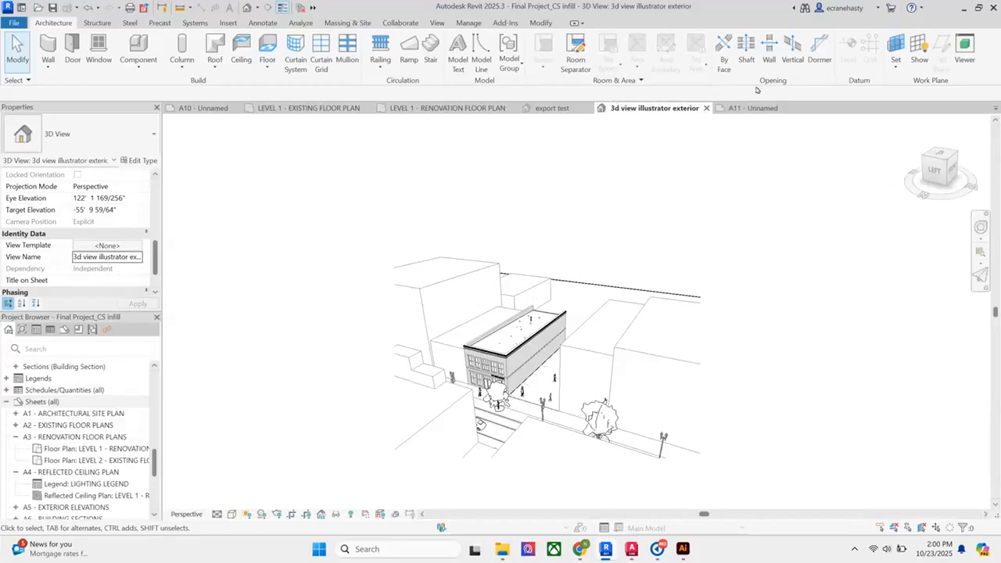
# Place the 3d view illustrator exterior view on sheet A11, centred in the space above the title block.
pyautogui.click(745, 108)
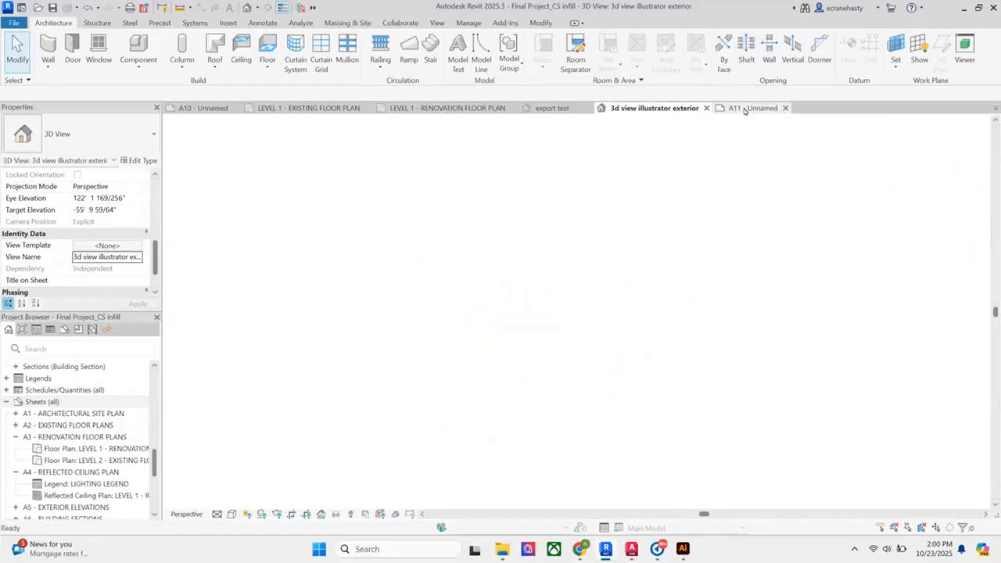
pyautogui.scroll(5, 19, 415)
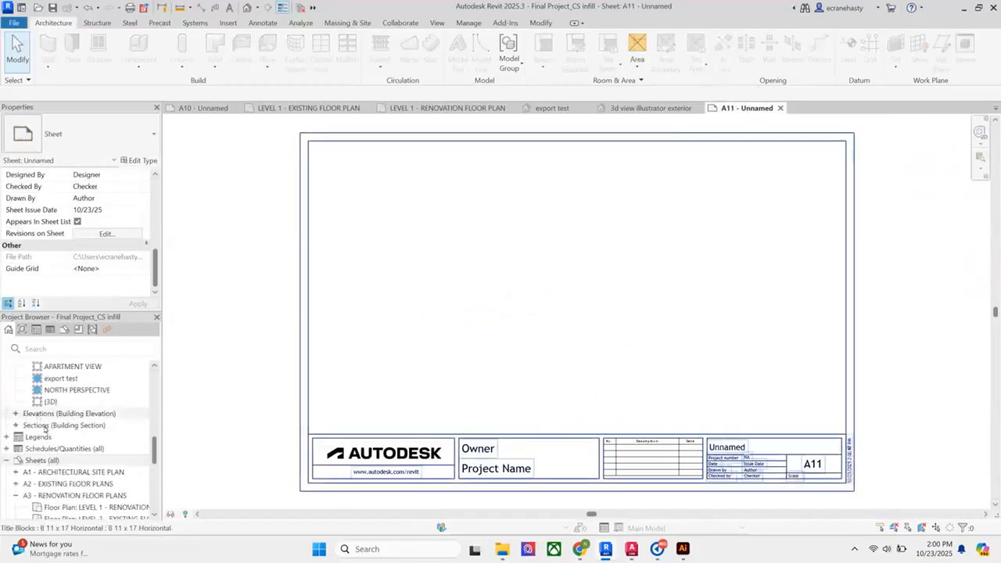
pyautogui.scroll(4, 18, 414)
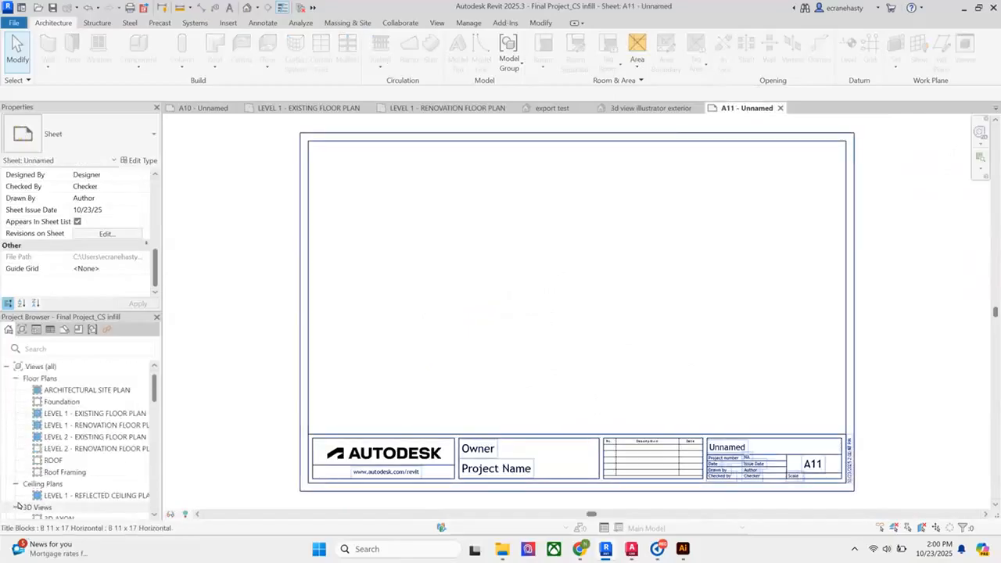
pyautogui.click(15, 504)
pyautogui.click(15, 504)
pyautogui.scroll(-5, 42, 483)
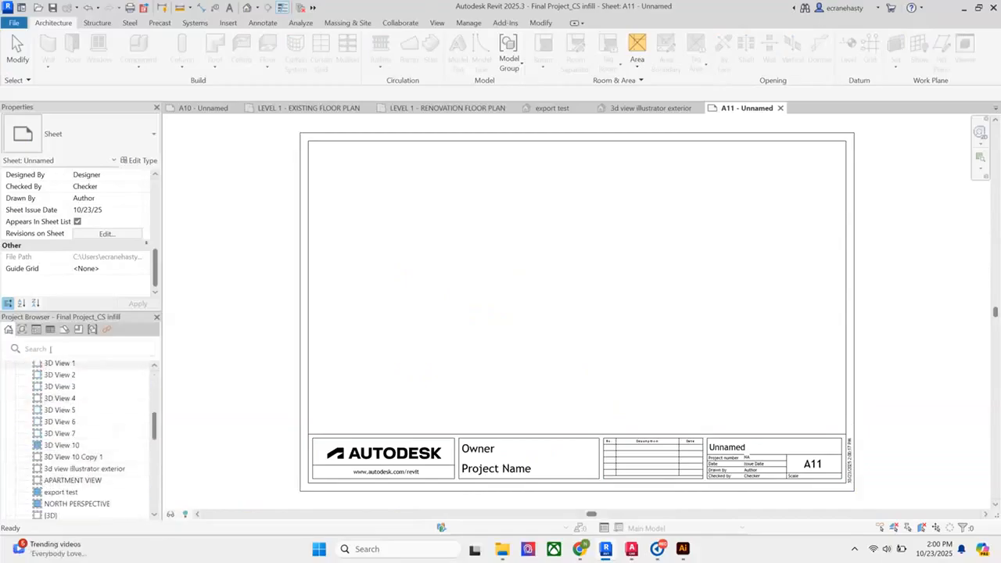
pyautogui.click(70, 469)
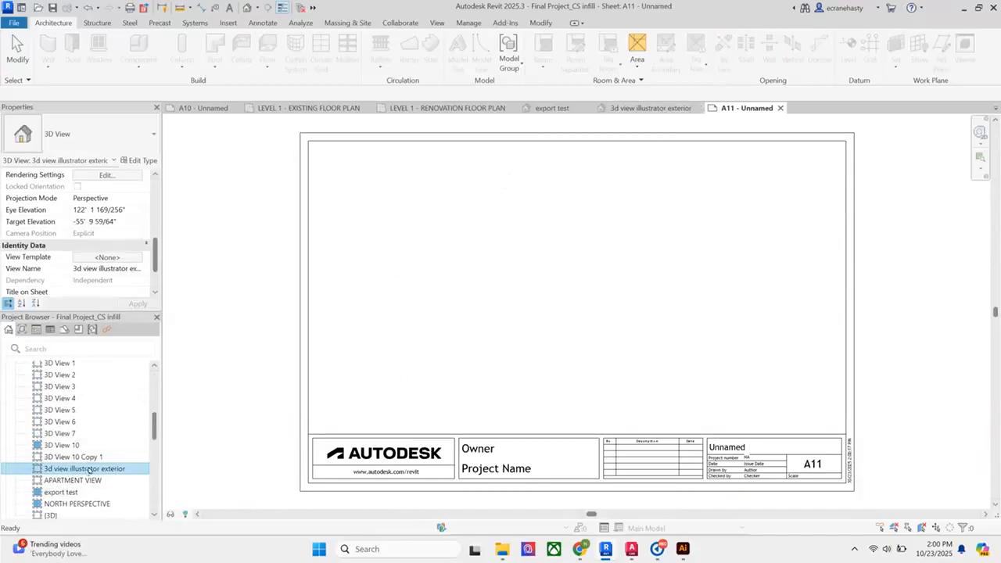
pyautogui.moveTo(510, 266); pyautogui.dragTo(515, 268)
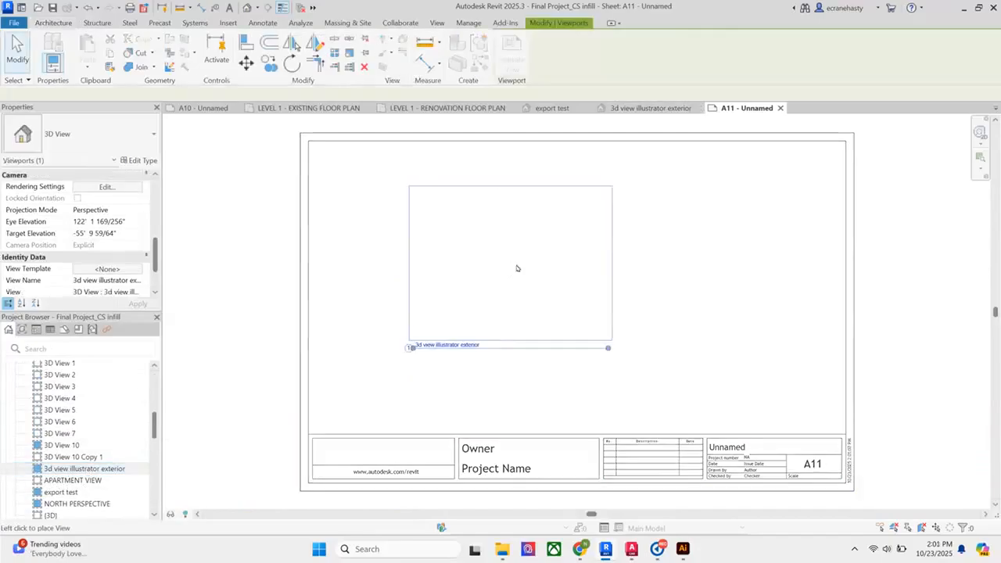
pyautogui.click(575, 289)
pyautogui.click(708, 311)
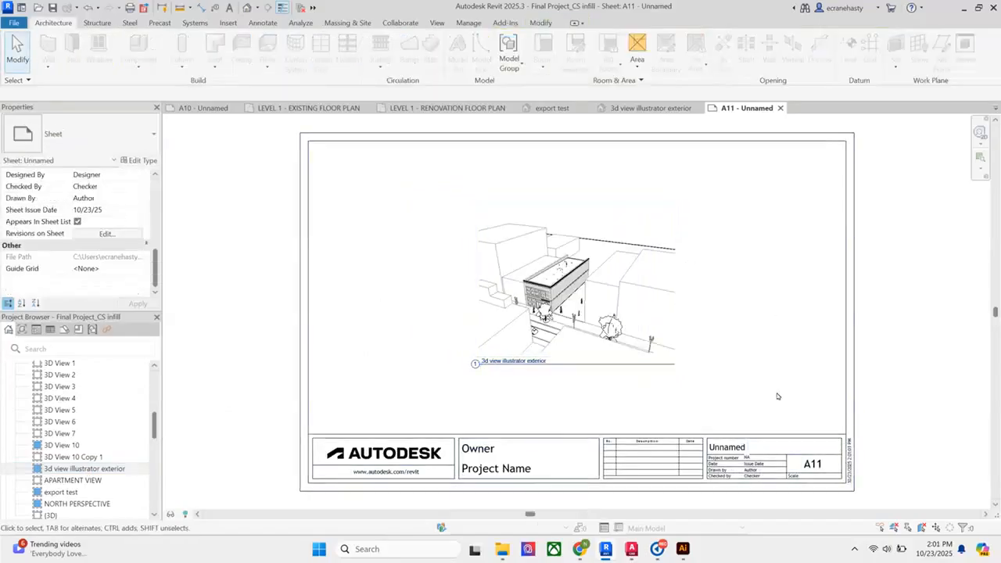
pyautogui.moveTo(777, 397); pyautogui.dragTo(696, 391)
pyautogui.scroll(4, 531, 328)
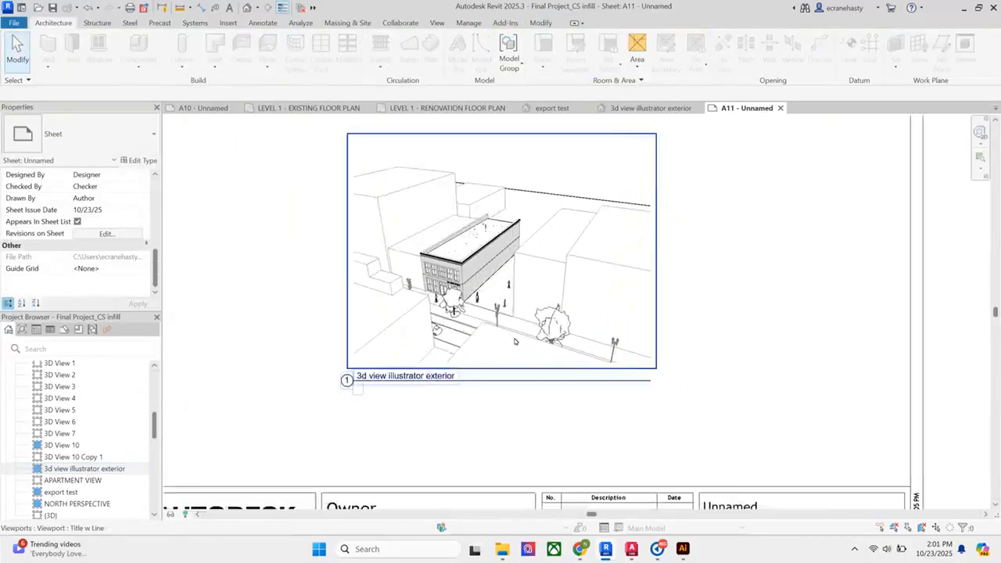
pyautogui.scroll(-3, 551, 297)
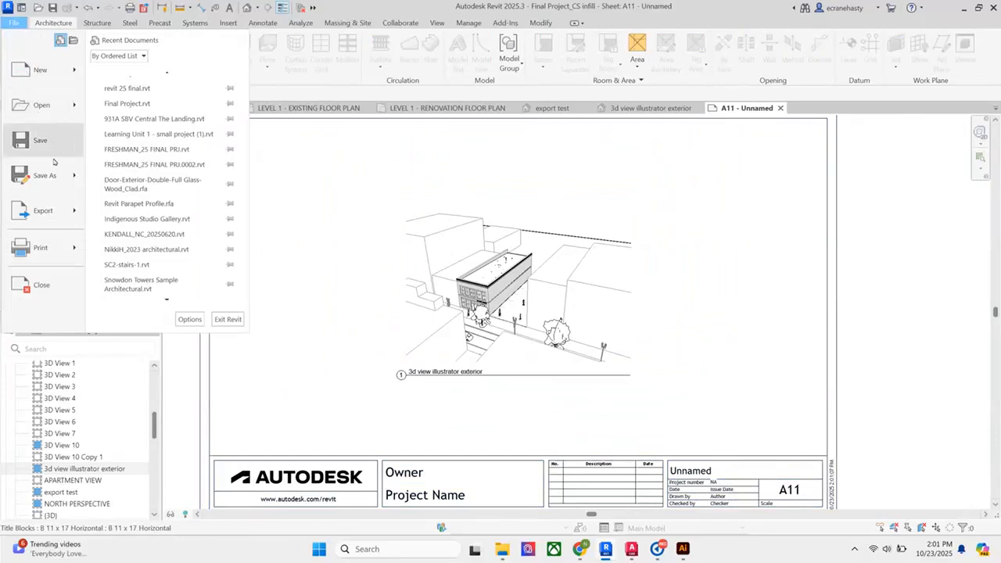
# Start a DWG export of the current sheet A11 with the in-session export setup and proceed to the save location.
pyautogui.moveTo(43, 211)
pyautogui.moveTo(177, 81)
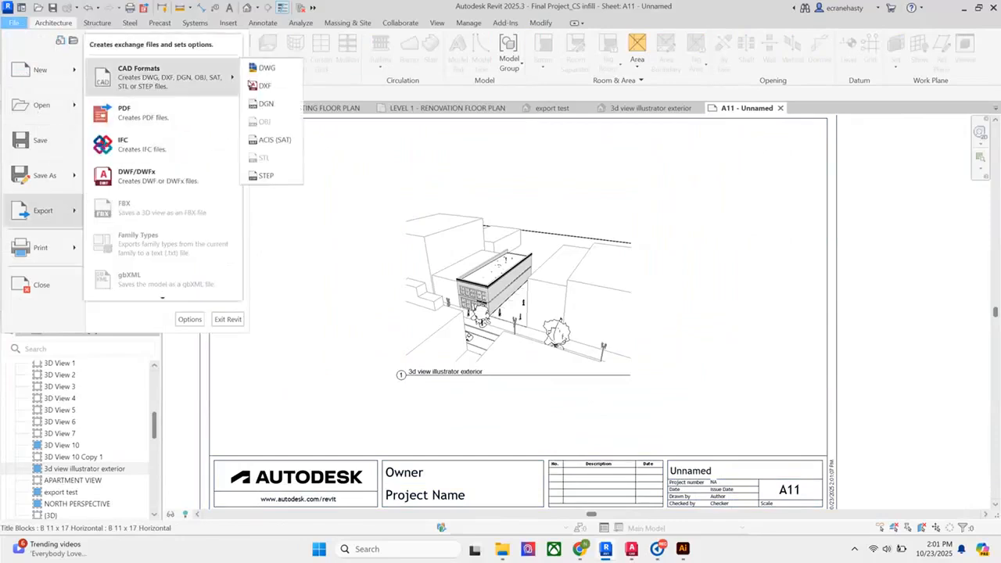
pyautogui.click(268, 69)
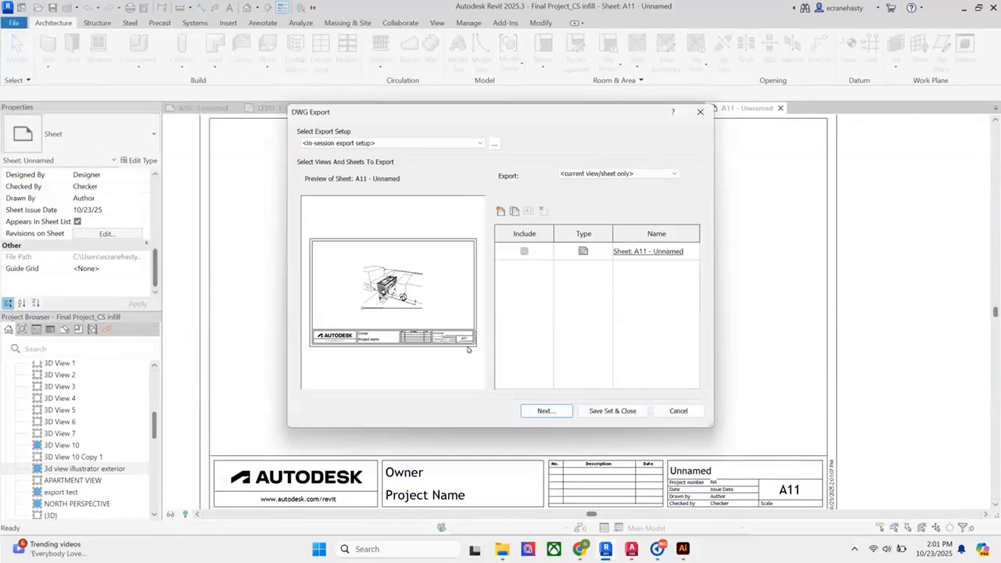
pyautogui.click(533, 411)
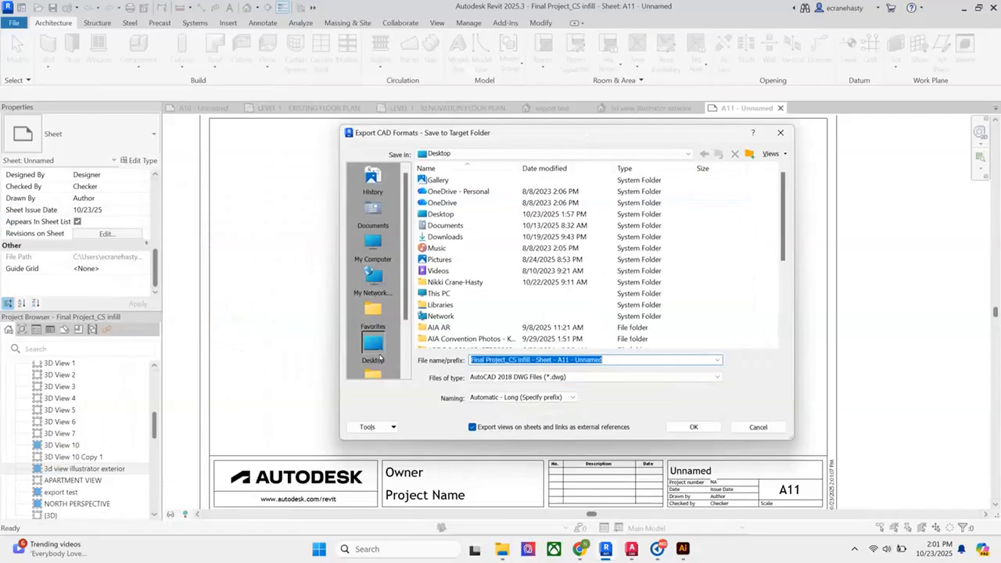
# Choose the 25 2610 folder, inside HARDING ARCHITECTURE > Class > 2nd yr on the Desktop, as the export target.
pyautogui.scroll(-1, 494, 250)
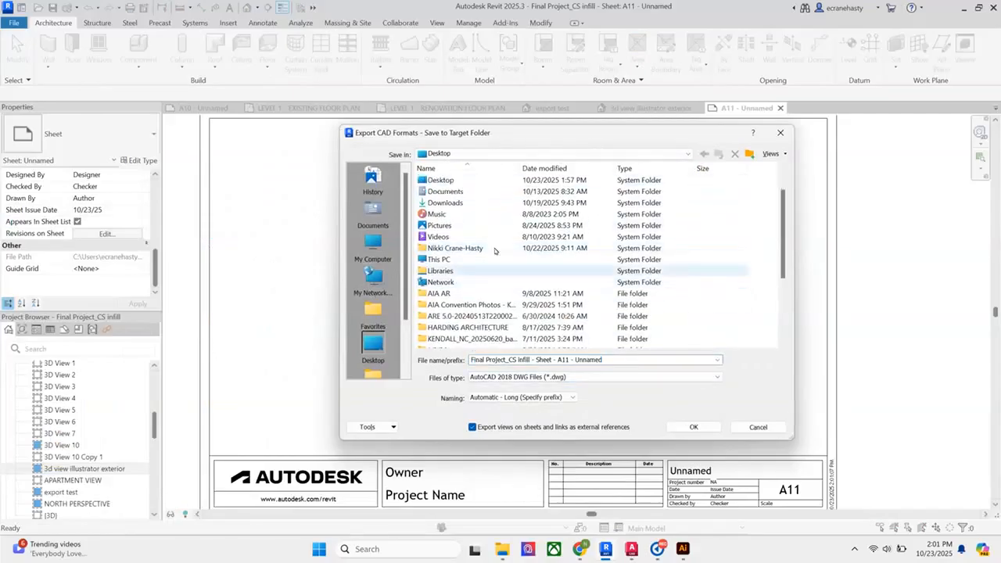
pyautogui.click(485, 328)
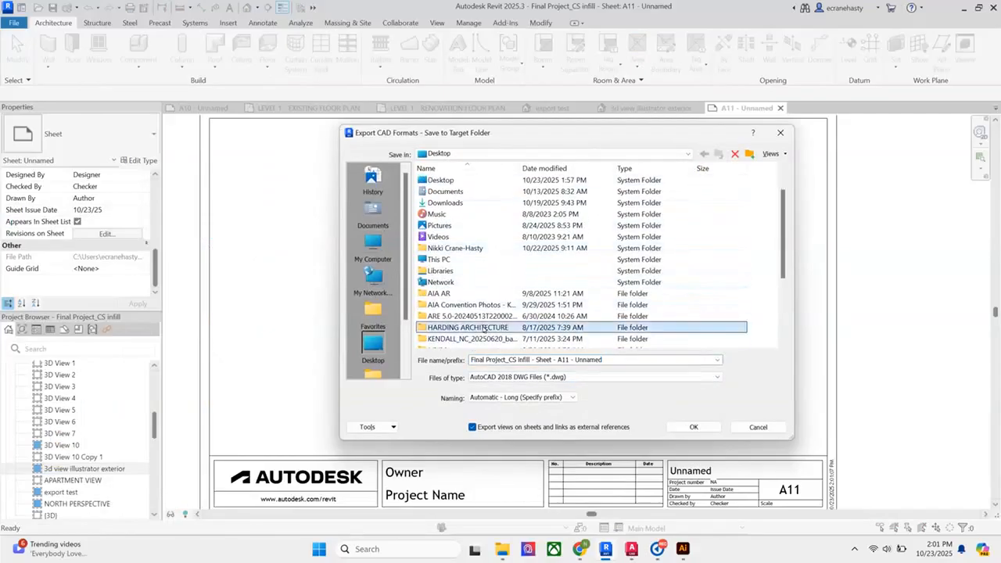
pyautogui.doubleClick(426, 327)
pyautogui.doubleClick(448, 236)
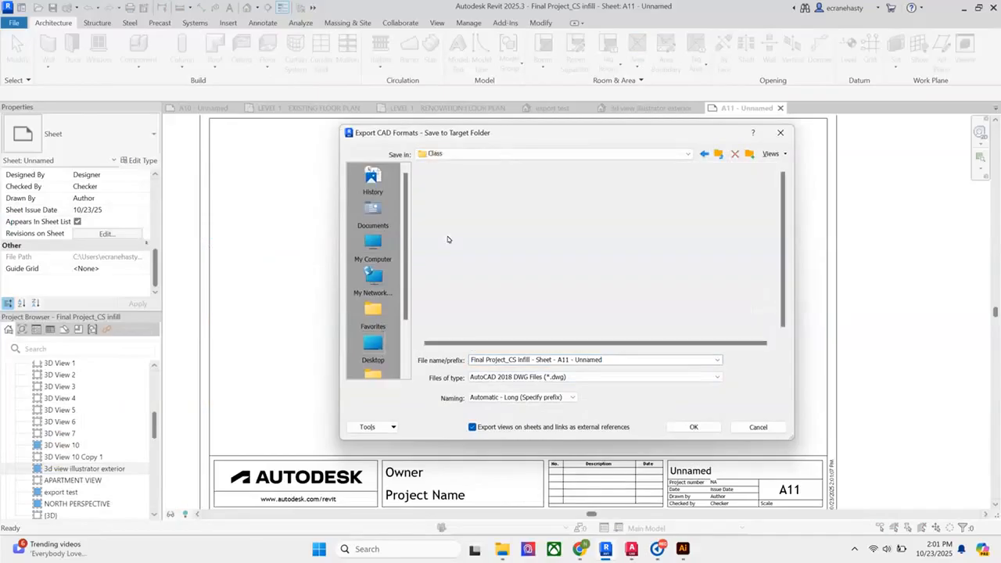
pyautogui.doubleClick(432, 198)
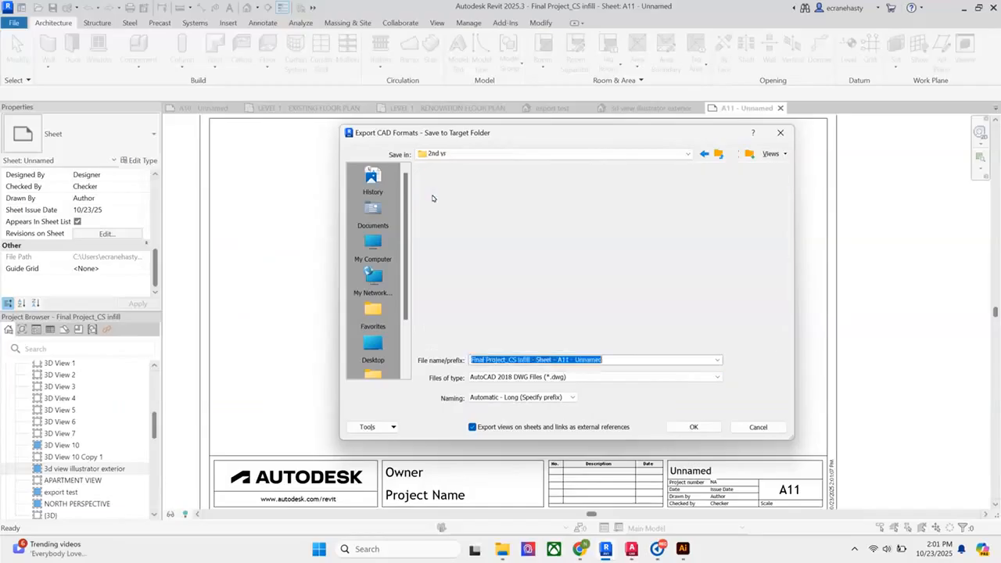
pyautogui.click(452, 192)
pyautogui.doubleClick(453, 193)
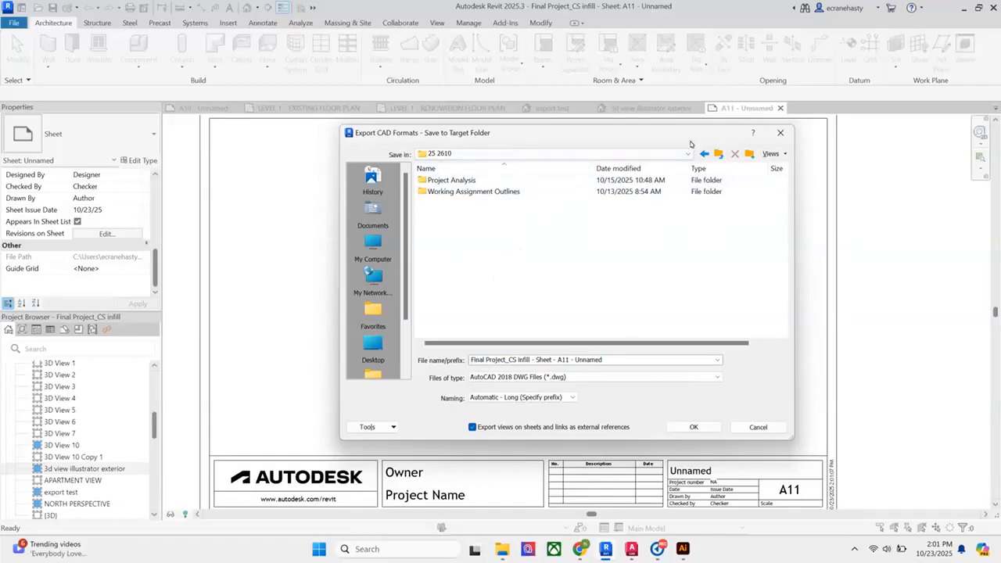
# Name the DWG file "Final Project_illustrator exterior birds eye" and export it.
pyautogui.click(512, 362)
pyautogui.click(512, 362)
pyautogui.moveTo(509, 361); pyautogui.dragTo(592, 359)
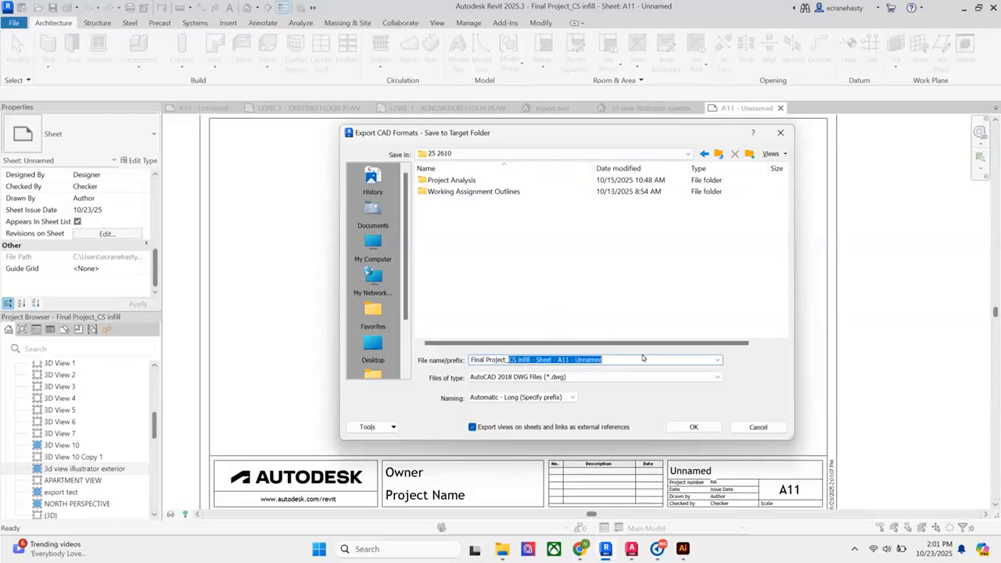
pyautogui.press('BackSpace')
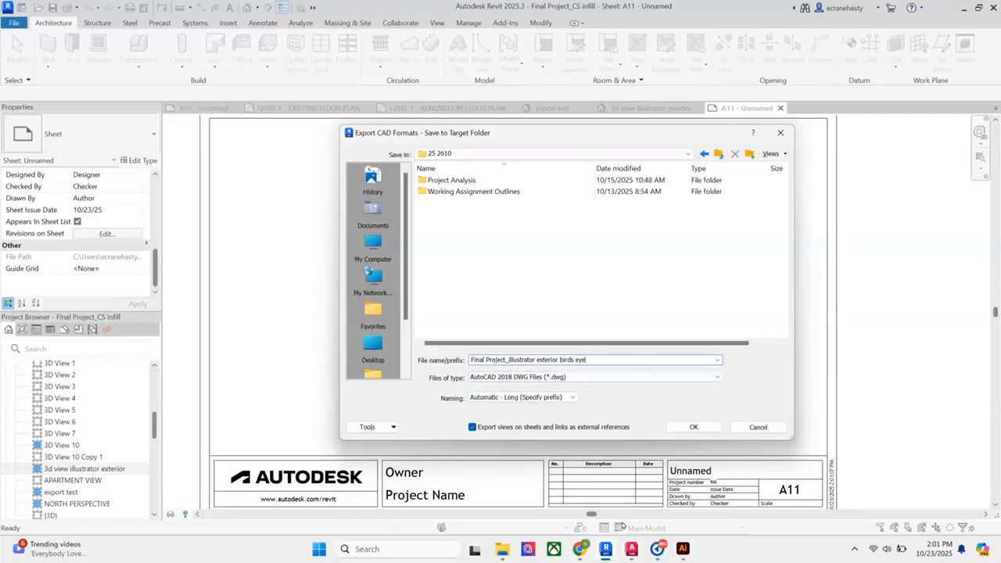
pyautogui.moveTo(640, 558)
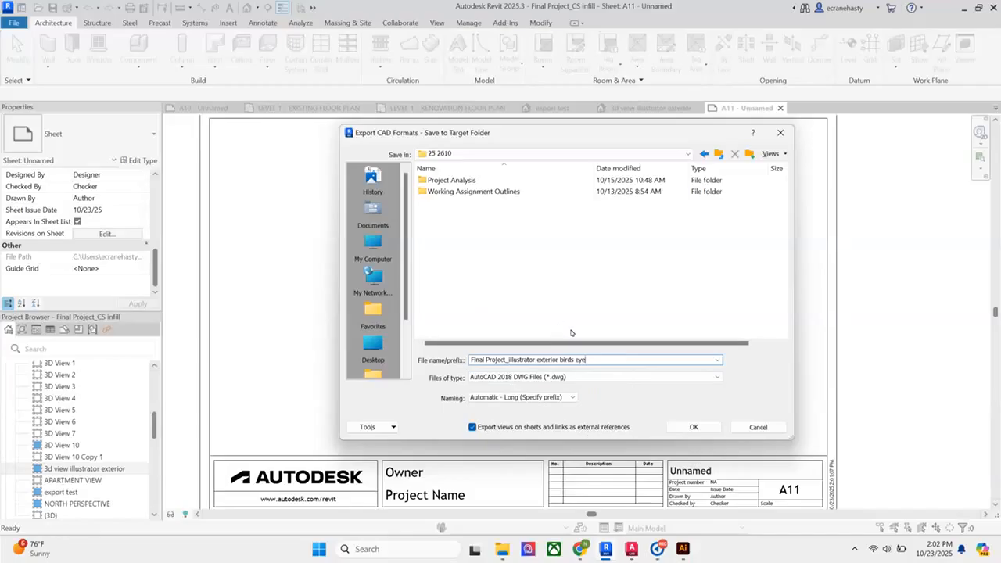
pyautogui.moveTo(430, 134); pyautogui.dragTo(690, 160)
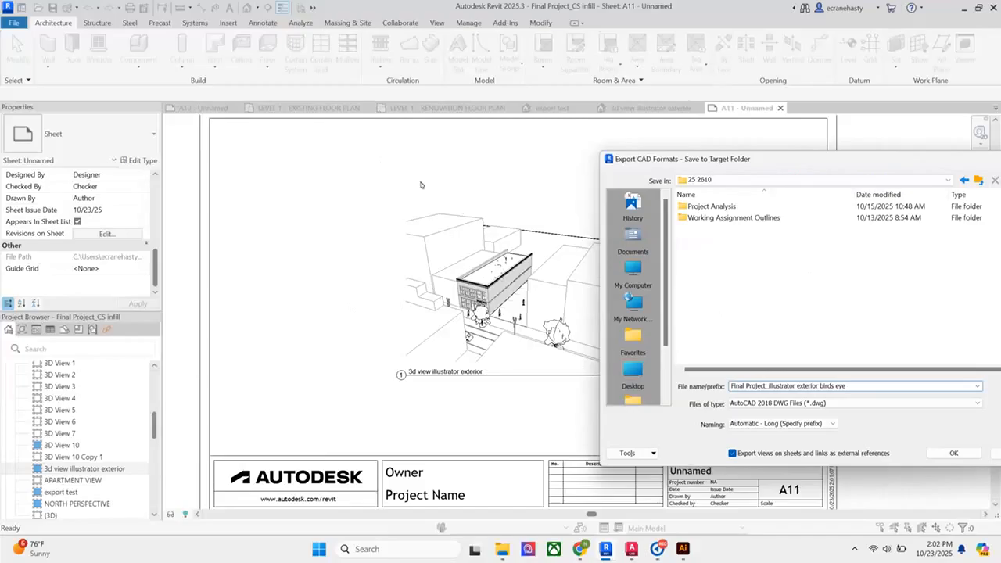
pyautogui.moveTo(719, 158); pyautogui.dragTo(376, 157)
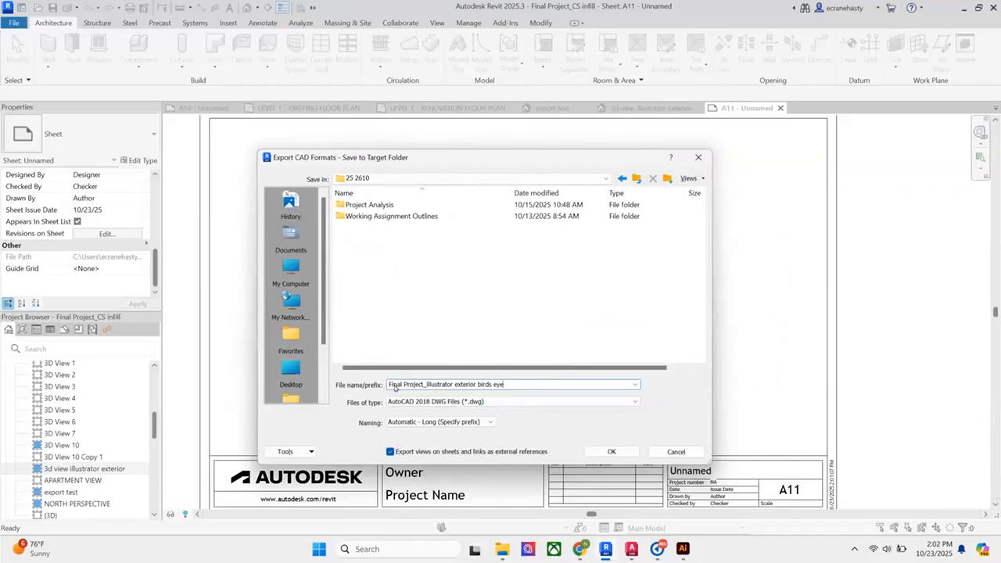
pyautogui.click(612, 451)
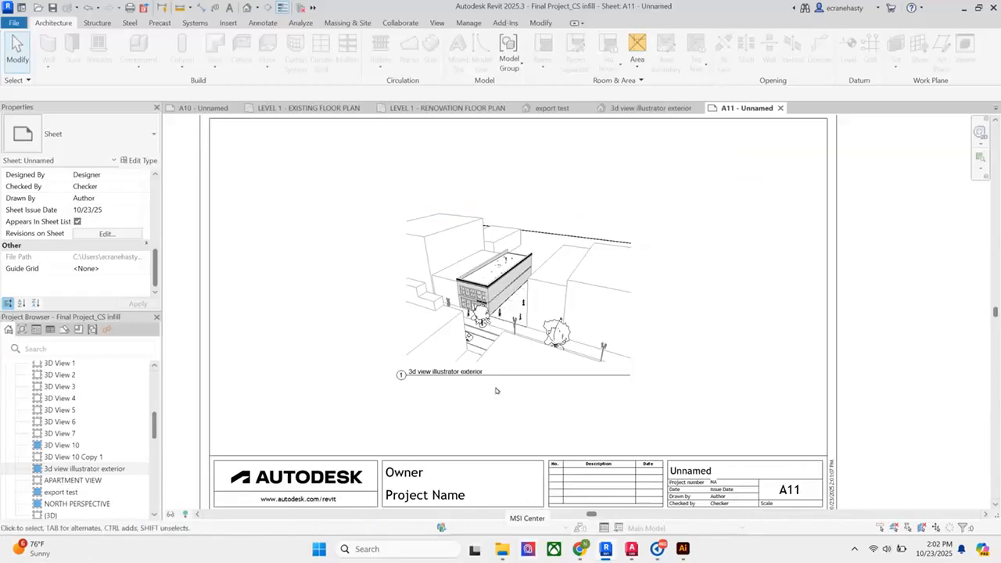
# Switch to AutoCAD and browse in File Explorer to the 25 2610 folder, inside HARDING ARCHITECTURE > Class > 2nd yr on the Desktop.
pyautogui.click(622, 110)
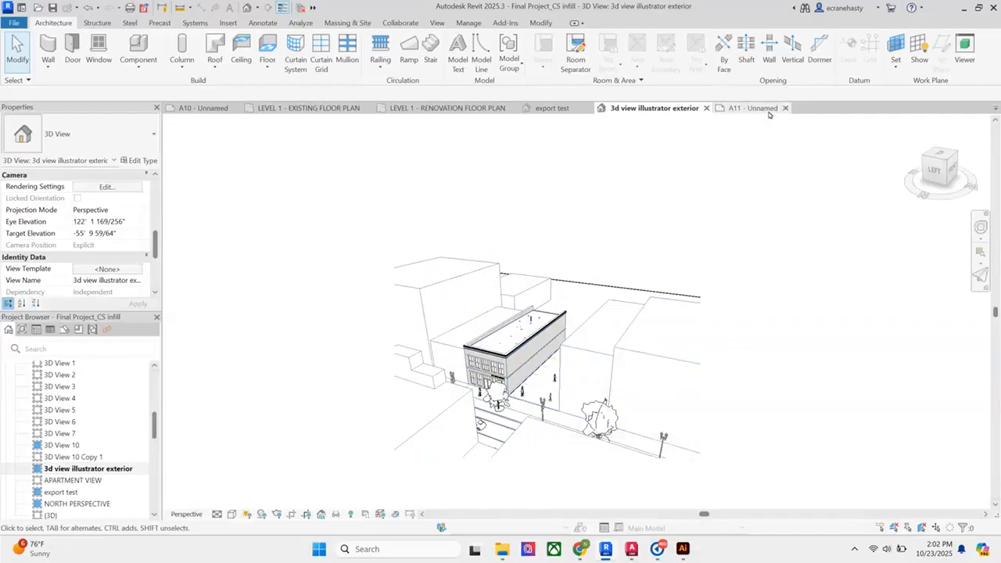
pyautogui.click(643, 560)
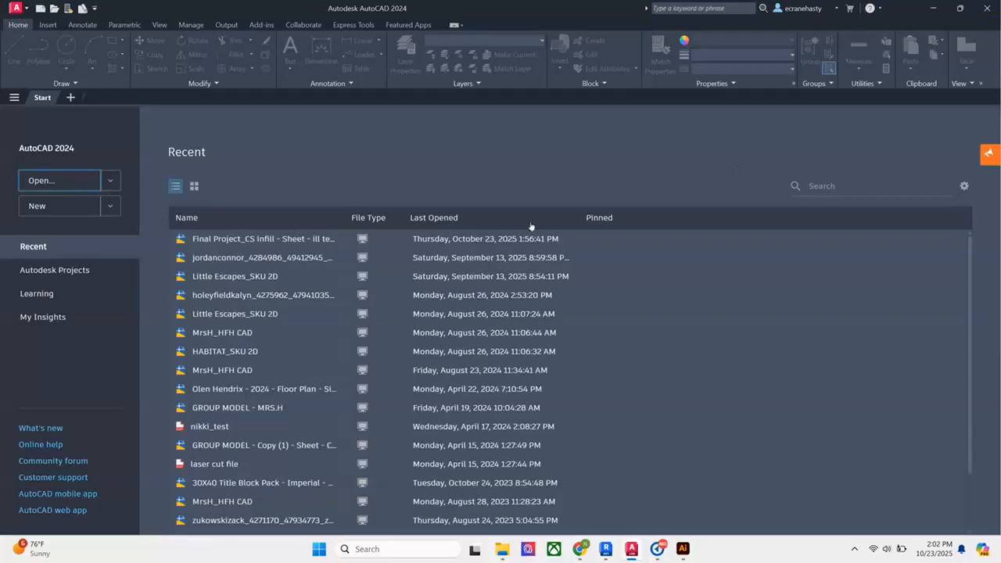
pyautogui.click(507, 552)
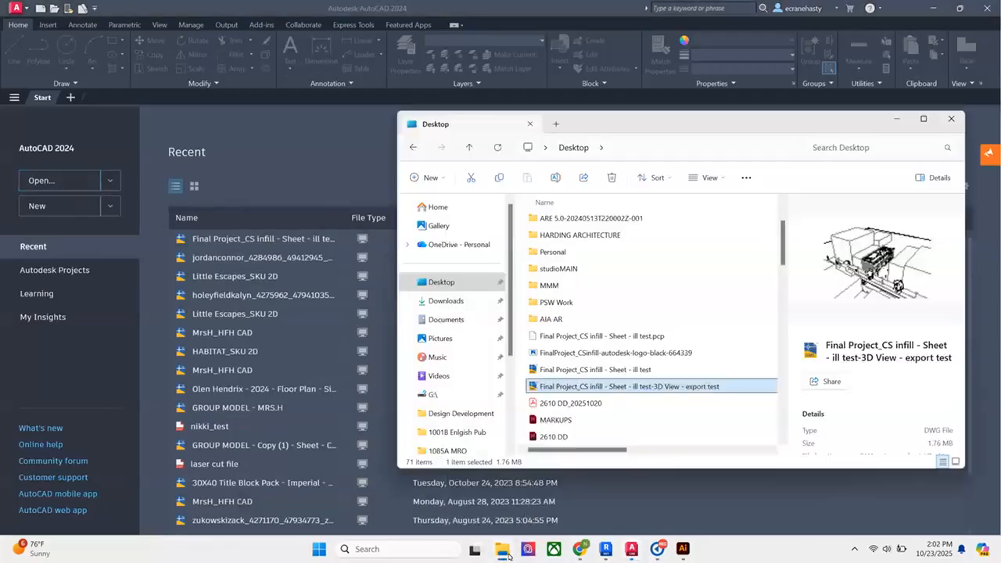
pyautogui.doubleClick(580, 235)
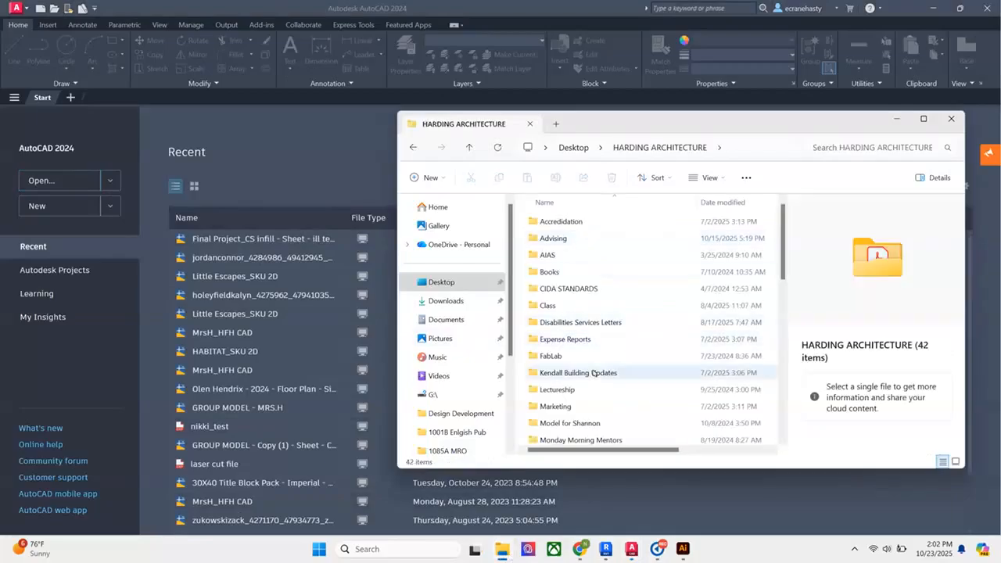
pyautogui.doubleClick(547, 304)
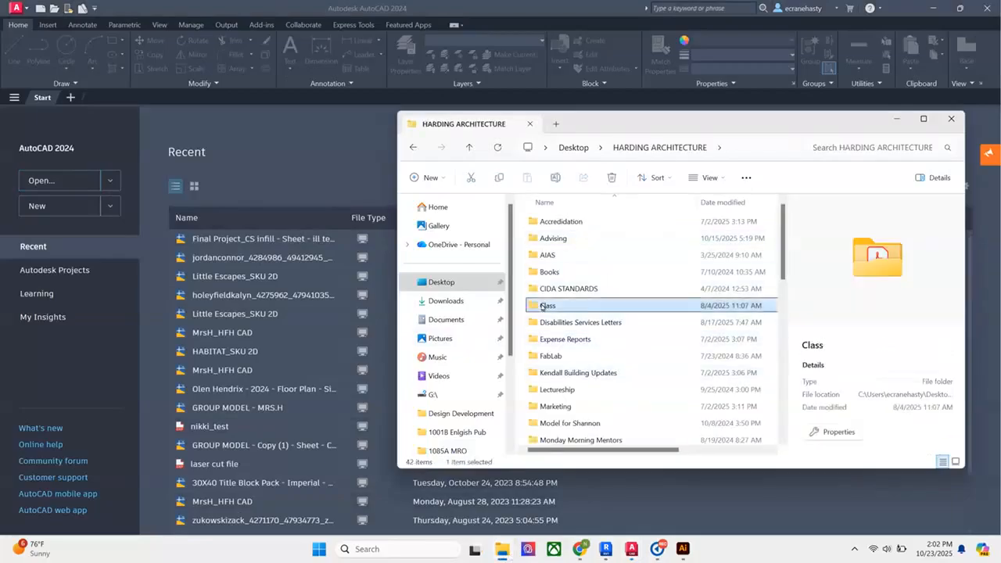
pyautogui.doubleClick(550, 245)
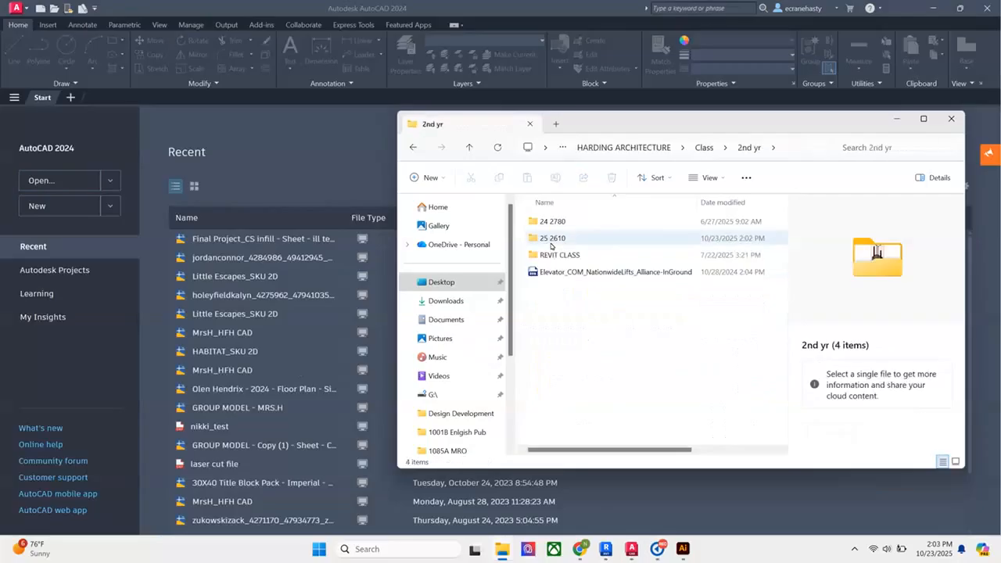
pyautogui.doubleClick(550, 246)
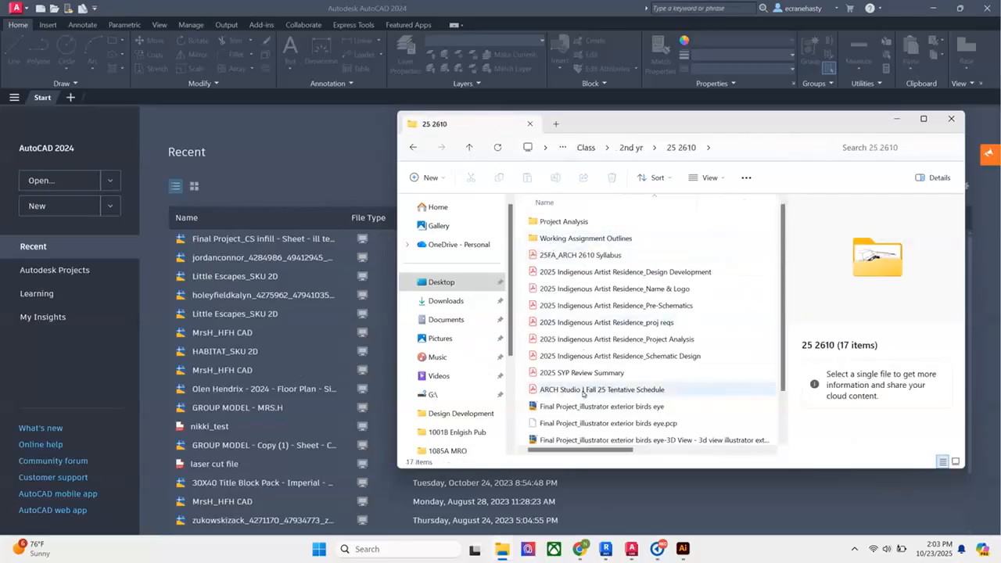
# Open the exported DWG "Final Project_illustrator exterior birds eye-3D View - 3d view illustrator exterior" in AutoCAD.
pyautogui.scroll(-1, 579, 412)
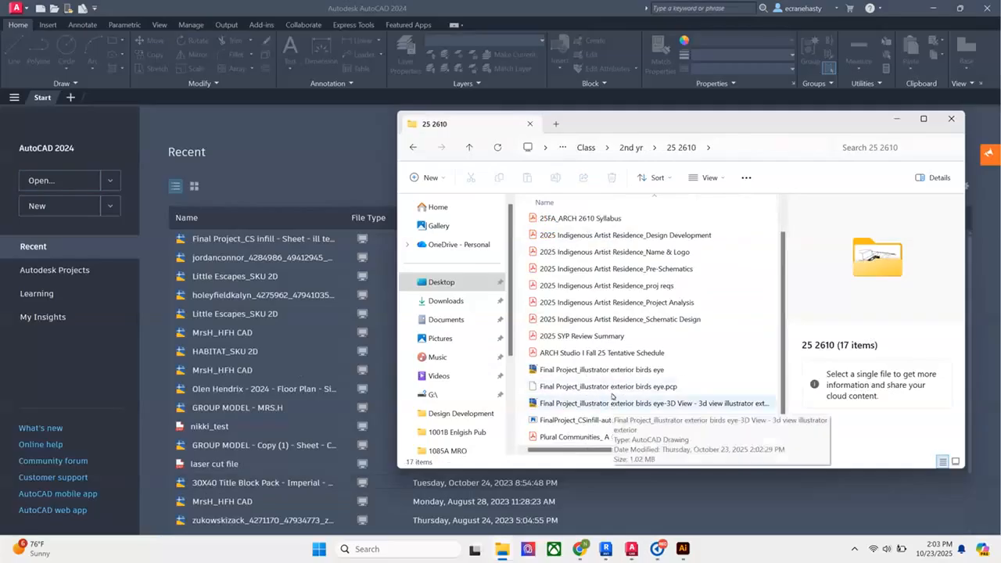
pyautogui.click(627, 370)
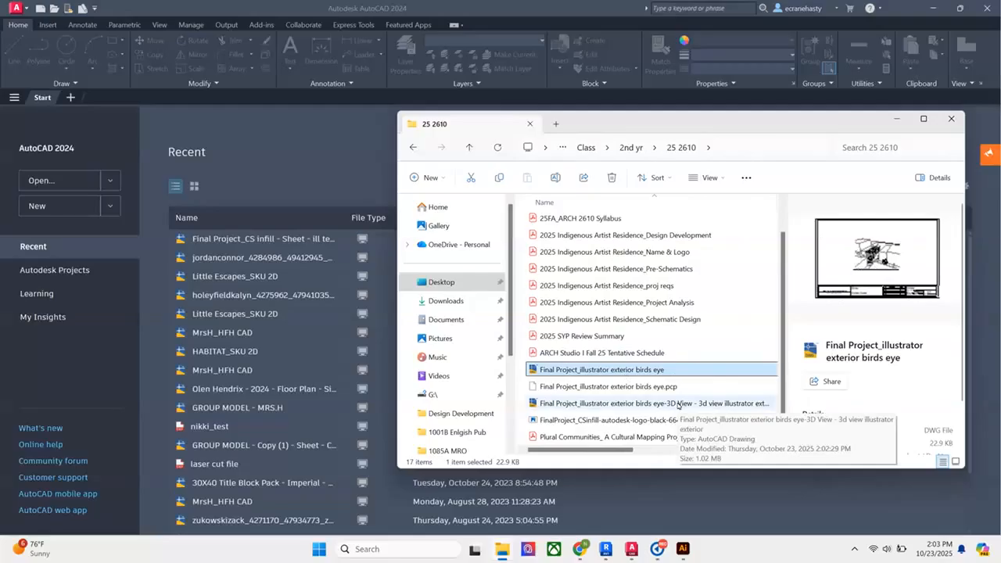
pyautogui.click(602, 403)
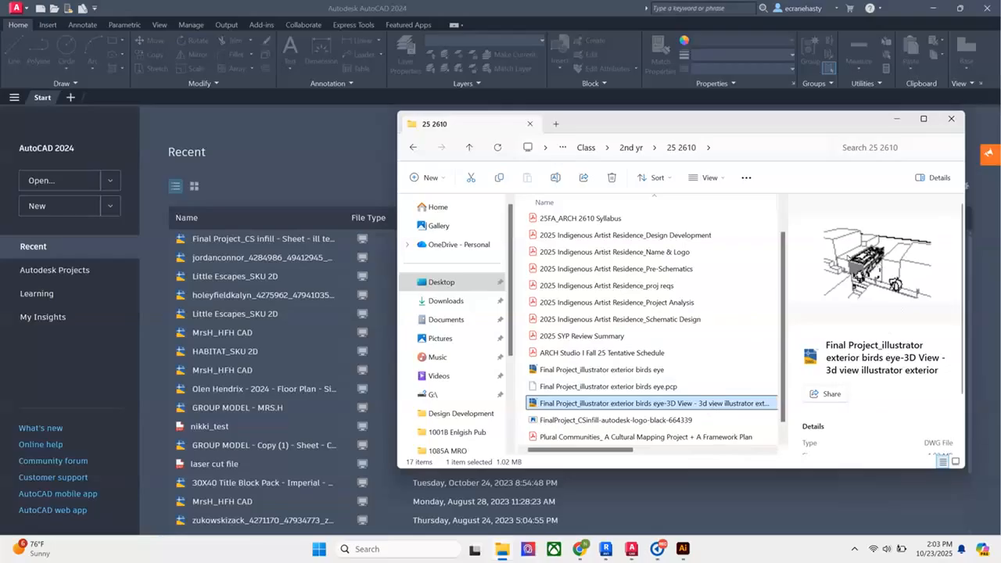
pyautogui.moveTo(602, 404)
pyautogui.mouseDown()
pyautogui.moveTo(294, 342)
pyautogui.moveTo(252, 204)
pyautogui.mouseUp()
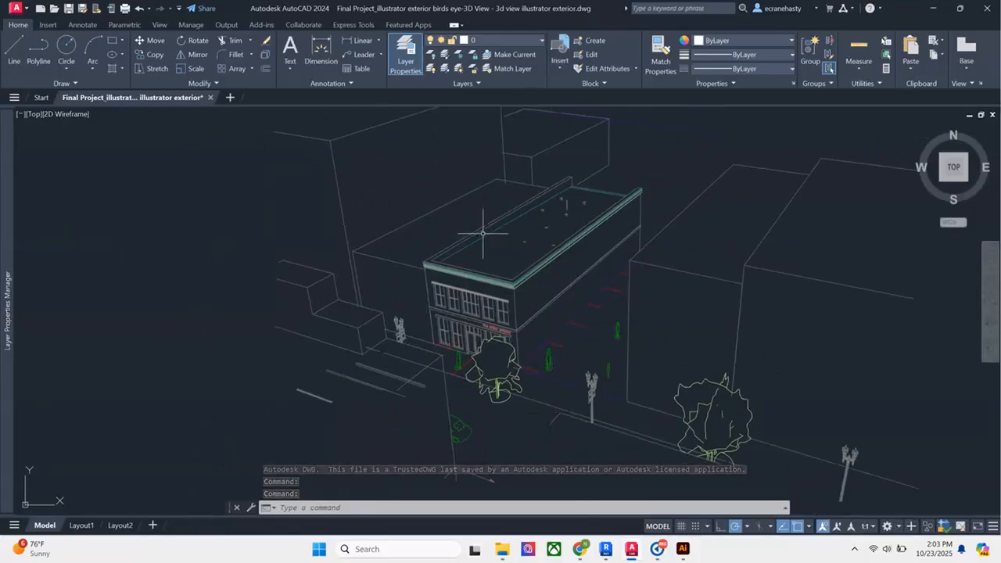
# Orbit the opened perspective linework out of plan to examine whether it is flat.
pyautogui.scroll(-5, 492, 225)
pyautogui.scroll(6, 522, 297)
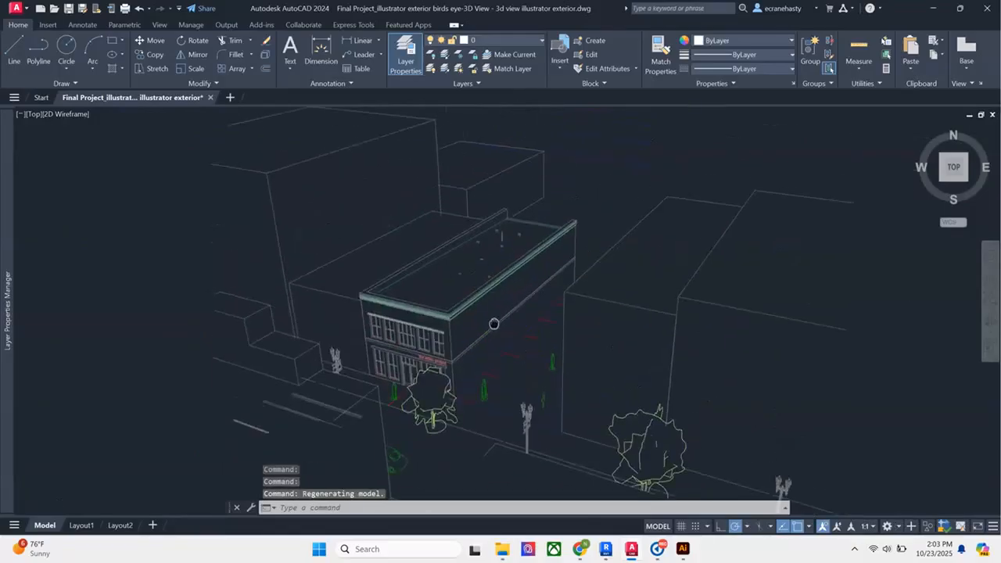
pyautogui.moveTo(506, 388); pyautogui.dragTo(567, 338)
pyautogui.keyDown('shift'); pyautogui.rightClick(481, 339); pyautogui.keyUp('shift')
pyautogui.click(695, 315)
pyautogui.click(764, 221)
pyautogui.moveTo(701, 233); pyautogui.dragTo(630, 303)
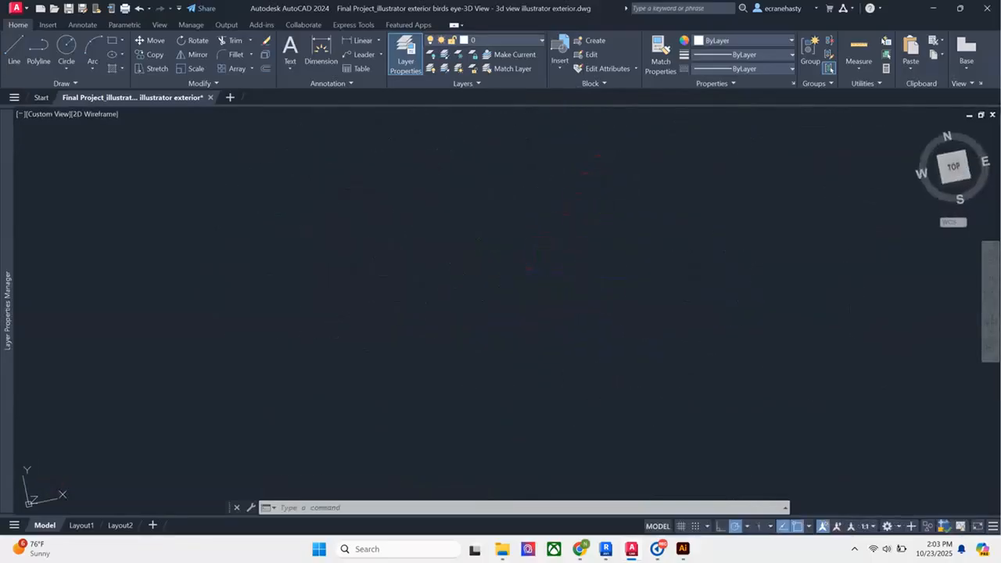
# Restore the Top view of the drawing and rotate it until north faces up again.
pyautogui.click(947, 171)
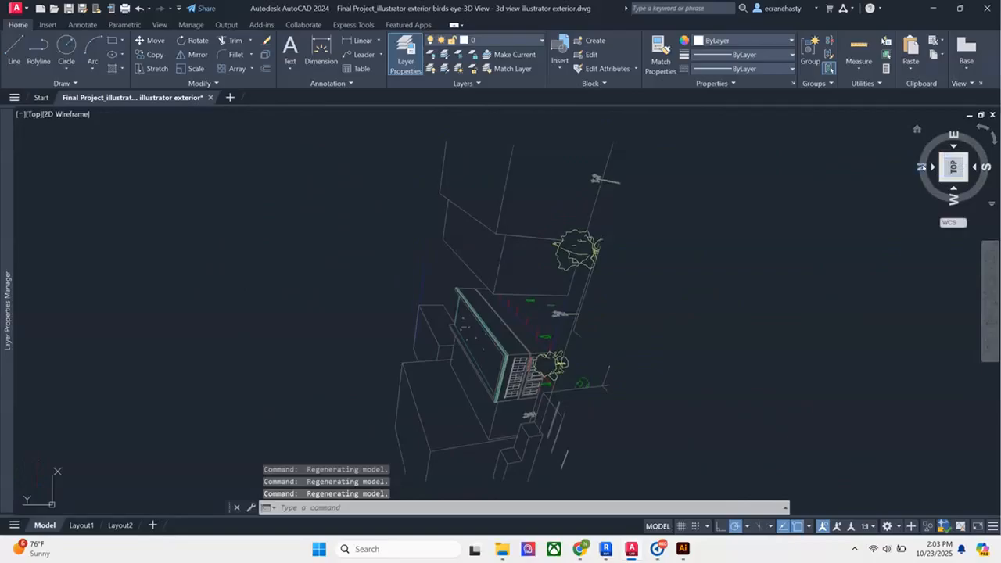
pyautogui.click(953, 146)
pyautogui.click(954, 146)
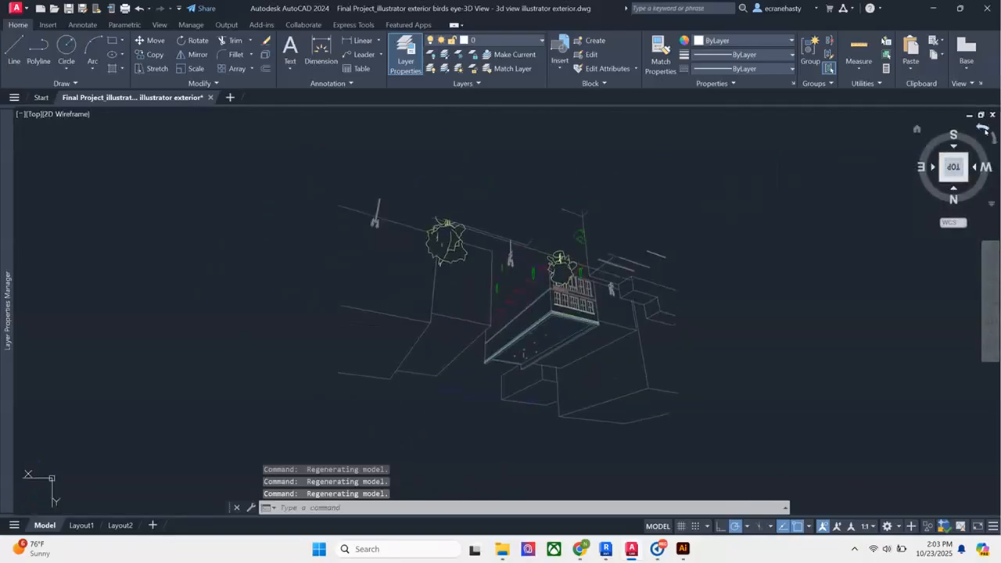
pyautogui.click(983, 127)
pyautogui.click(983, 128)
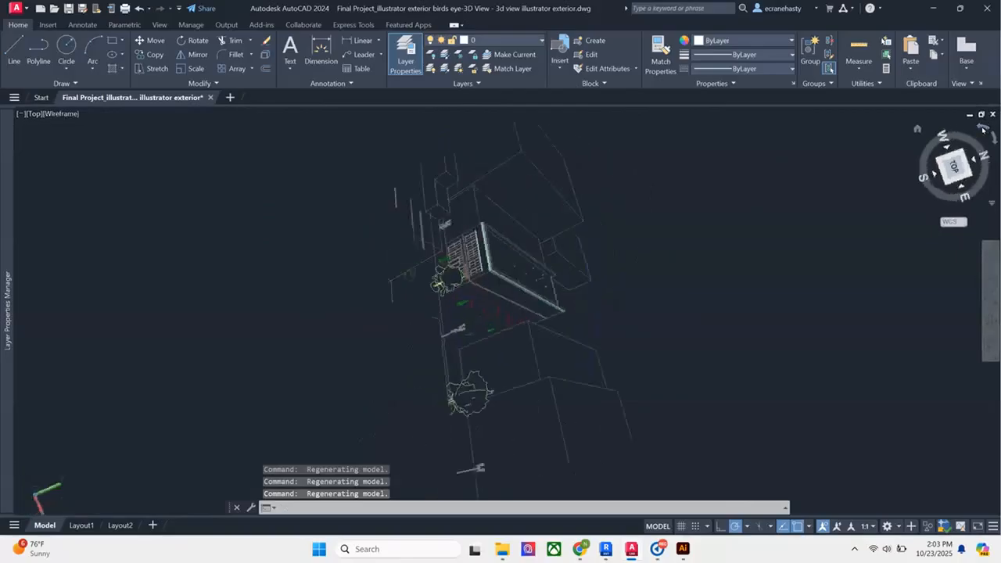
# Draw a rectangle around the perspective linework, from beside the tallest block's roof down to the end of the street line, as a crop frame.
pyautogui.scroll(3, 379, 383)
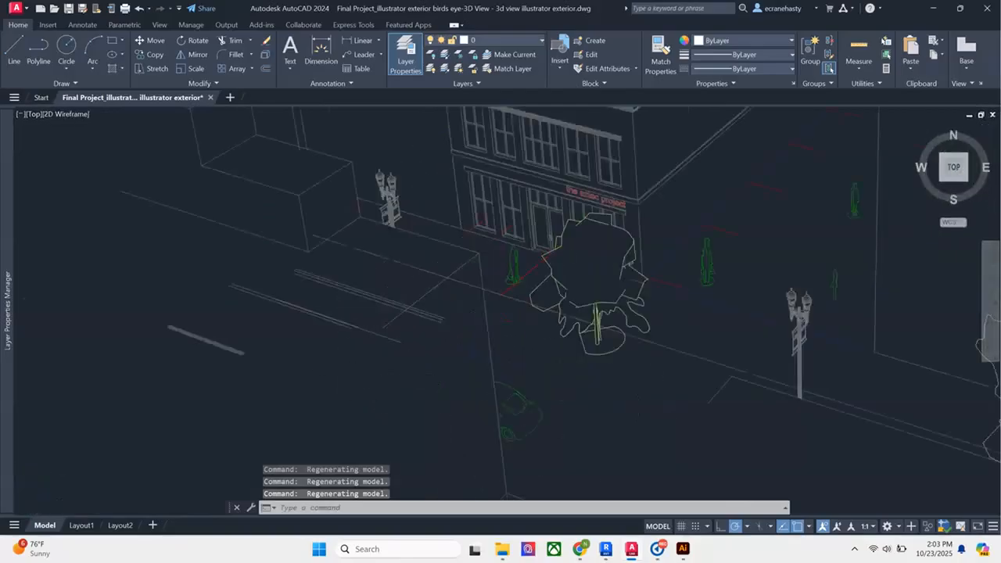
pyautogui.scroll(-1, 409, 380)
pyautogui.scroll(1, 547, 422)
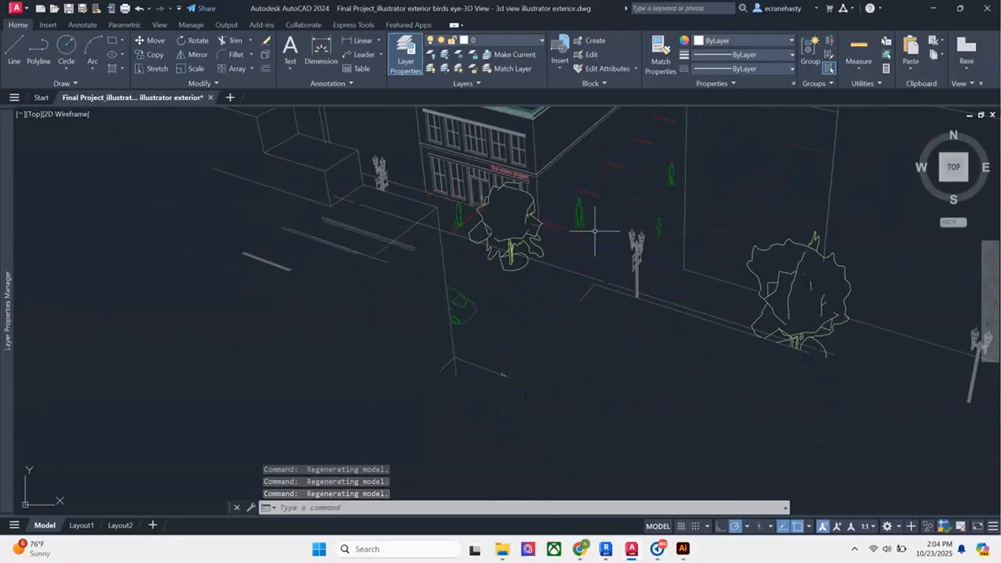
pyautogui.scroll(-3, 500, 321)
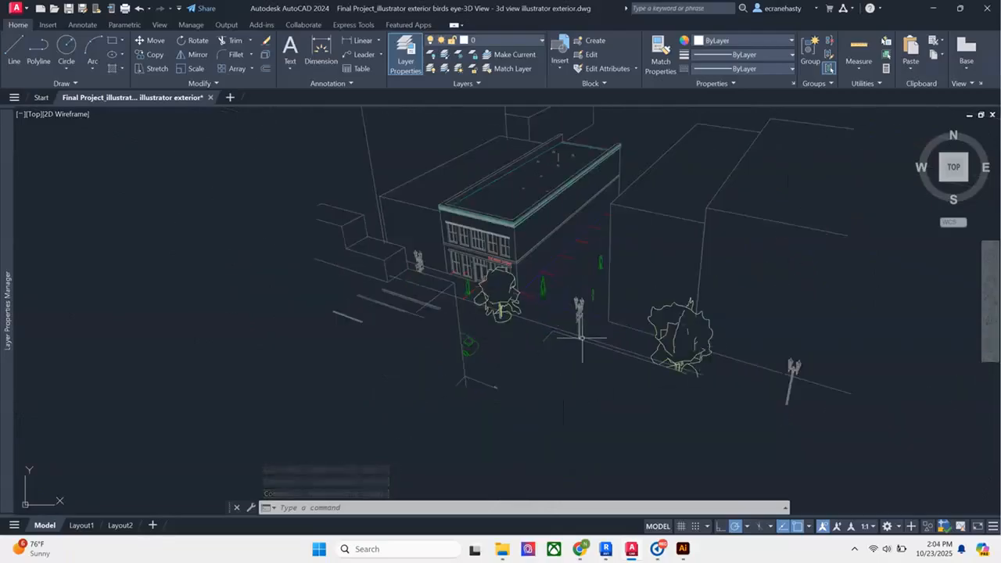
pyautogui.scroll(-3, 378, 380)
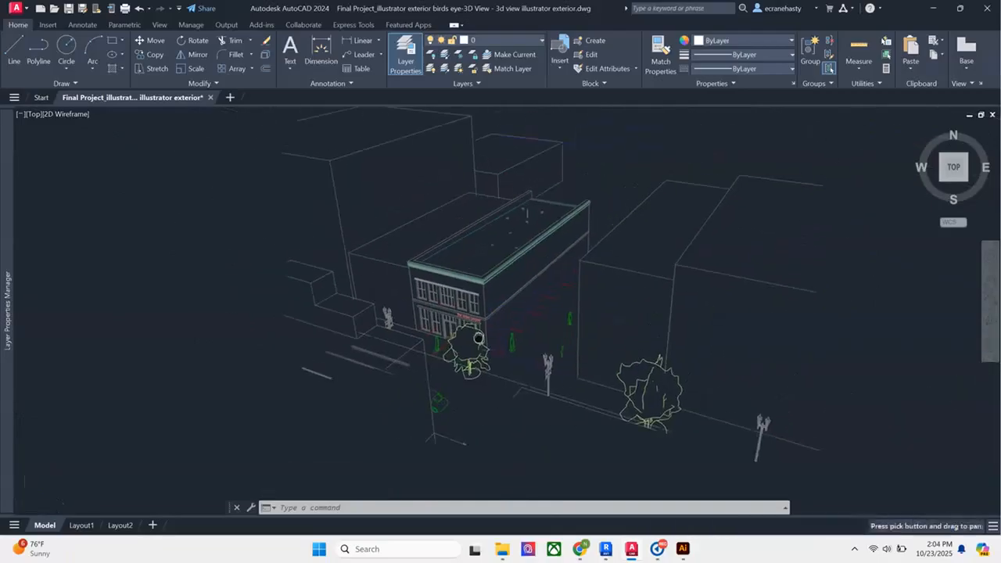
pyautogui.scroll(1, 332, 355)
pyautogui.scroll(5, 332, 355)
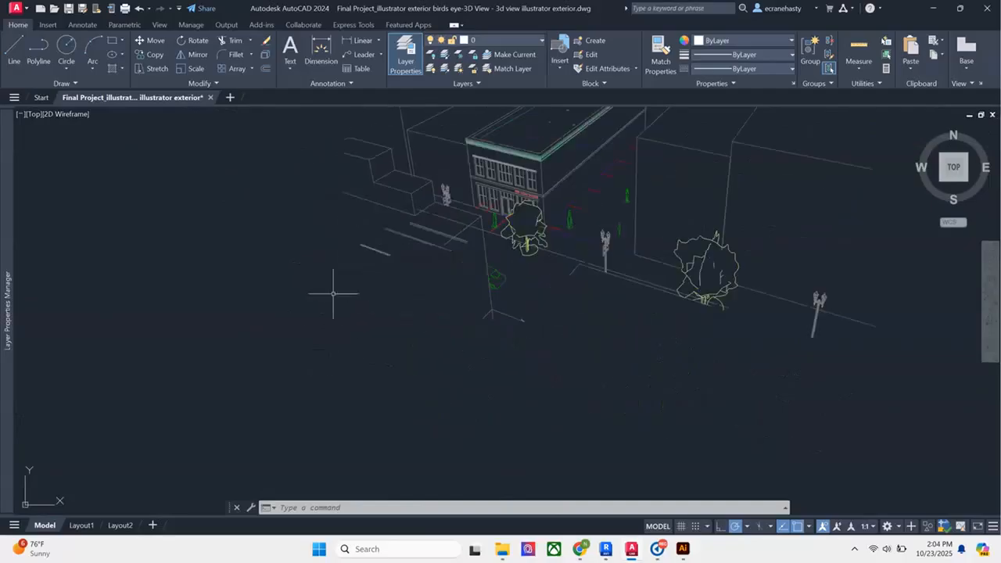
pyautogui.click(112, 40)
pyautogui.scroll(1, 314, 268)
pyautogui.scroll(-4, 314, 268)
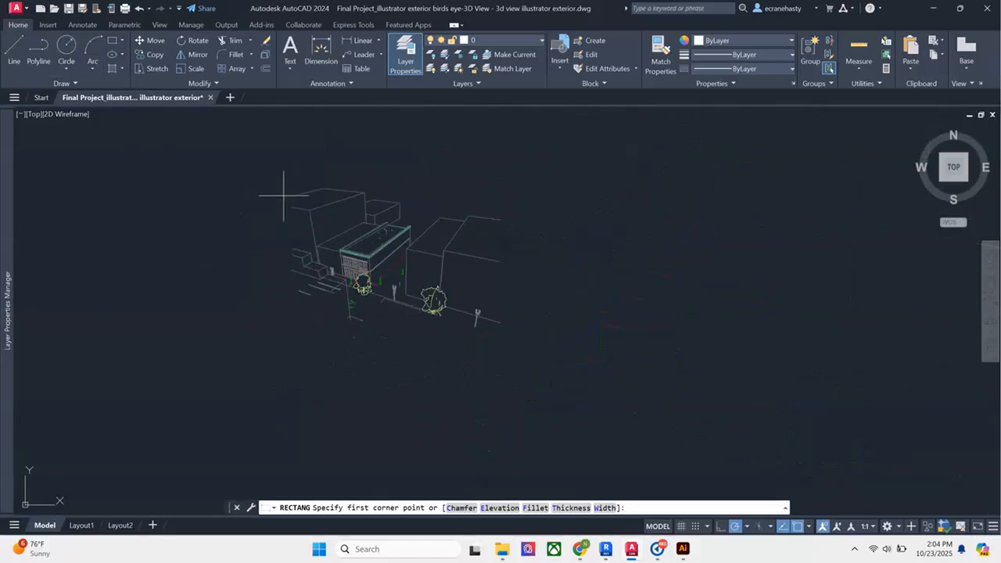
pyautogui.click(285, 197)
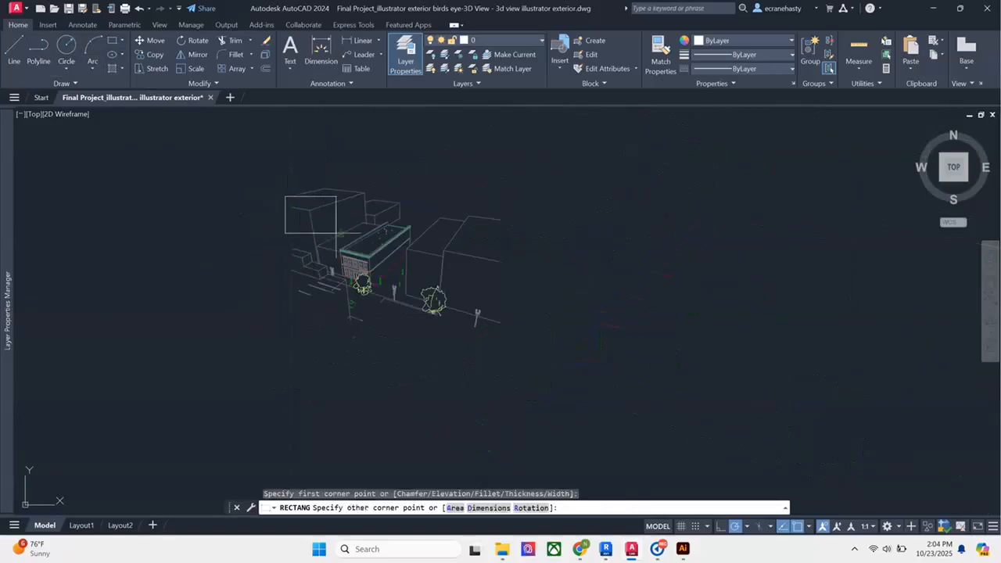
pyautogui.click(498, 322)
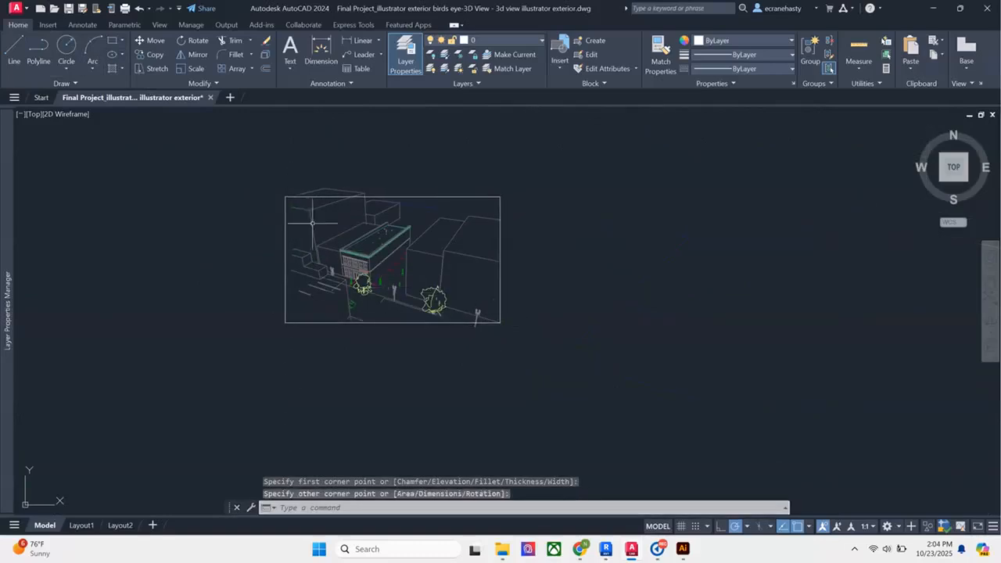
# Stretch the frame rectangle's left edge inward to cut across the building lines and its top edge slightly upward.
pyautogui.scroll(4, 314, 224)
pyautogui.scroll(-1, 322, 254)
pyautogui.click(224, 269)
pyautogui.click(201, 269)
pyautogui.scroll(-1, 242, 261)
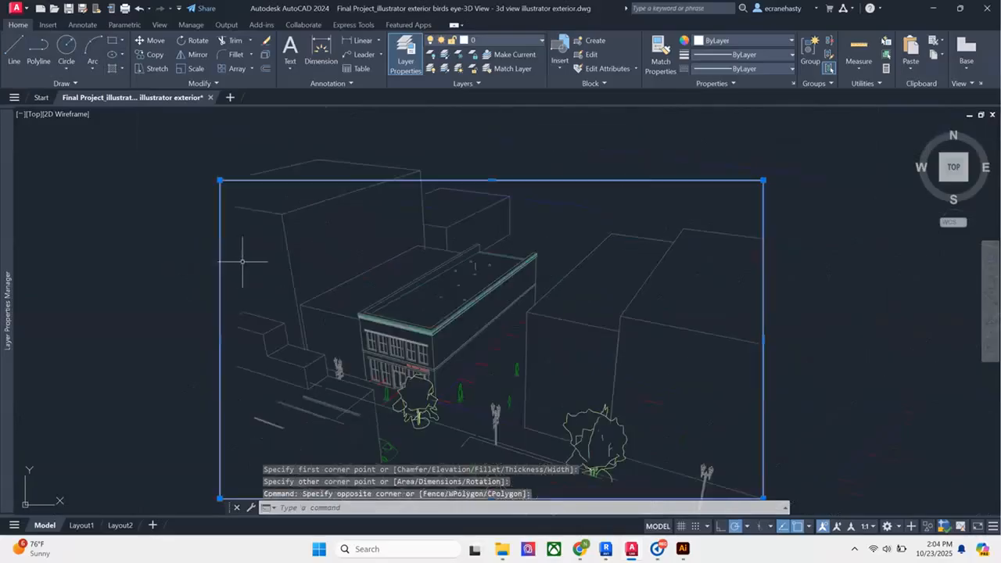
pyautogui.click(221, 339)
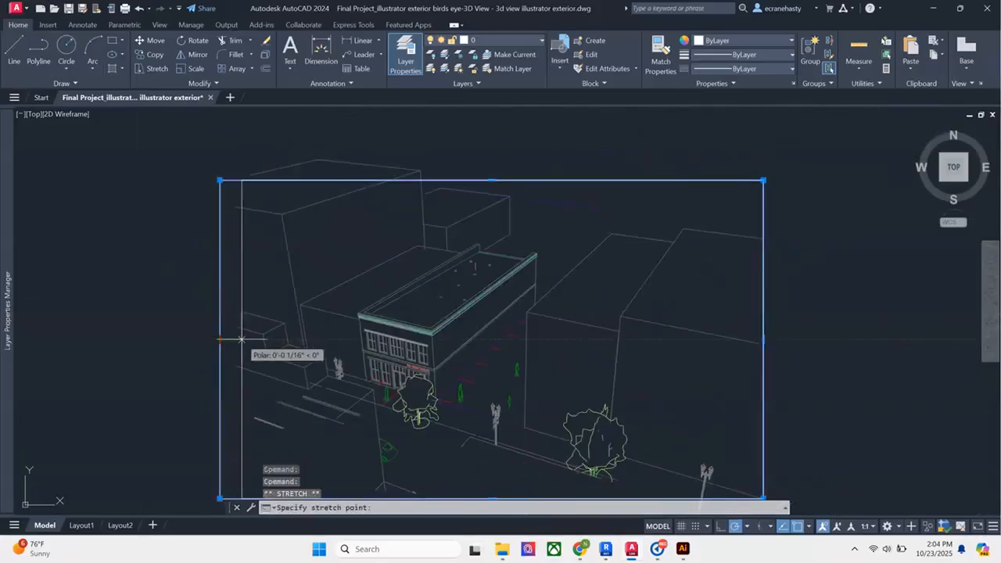
pyautogui.click(242, 338)
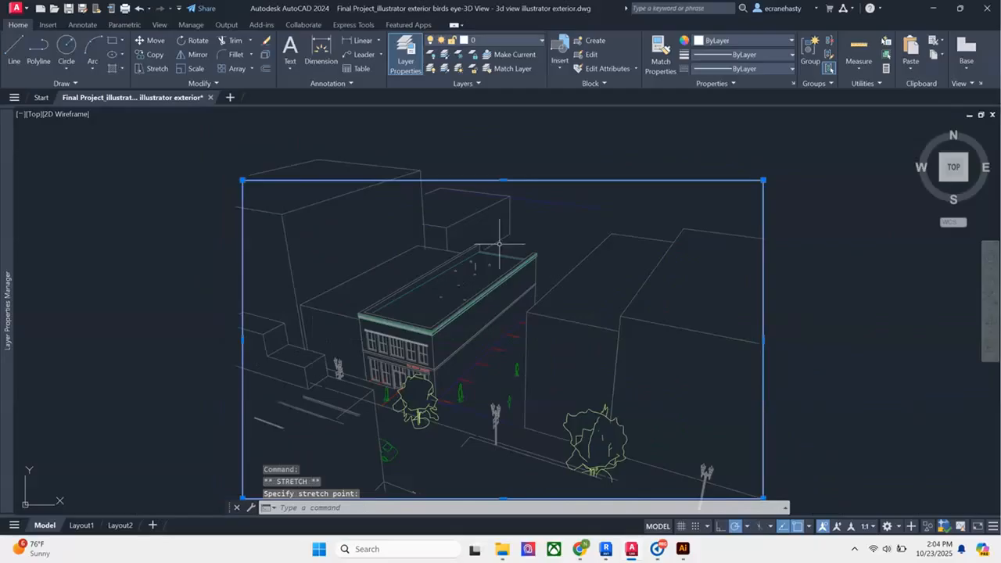
pyautogui.click(503, 179)
pyautogui.click(503, 168)
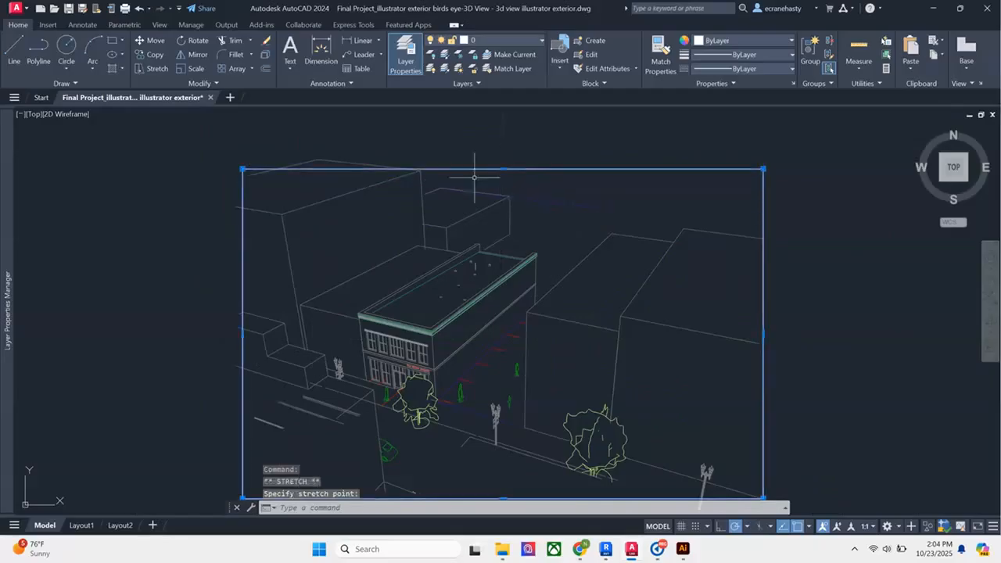
# Try to stretch the frame rectangle's right edge inward, and undo that stretch.
pyautogui.moveTo(763, 334); pyautogui.dragTo(748, 264)
pyautogui.click(748, 263)
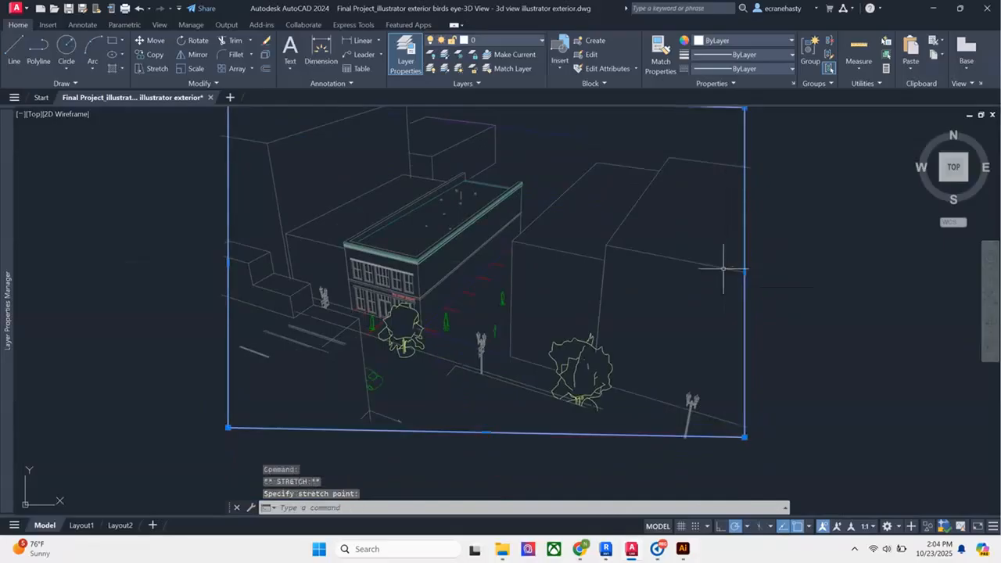
pyautogui.hotkey('ctrl', 'z')
# Stretch the frame rectangle's right edge inward and its bottom edge upward so both cross the linework, and deselect the rectangle.
pyautogui.click(749, 266)
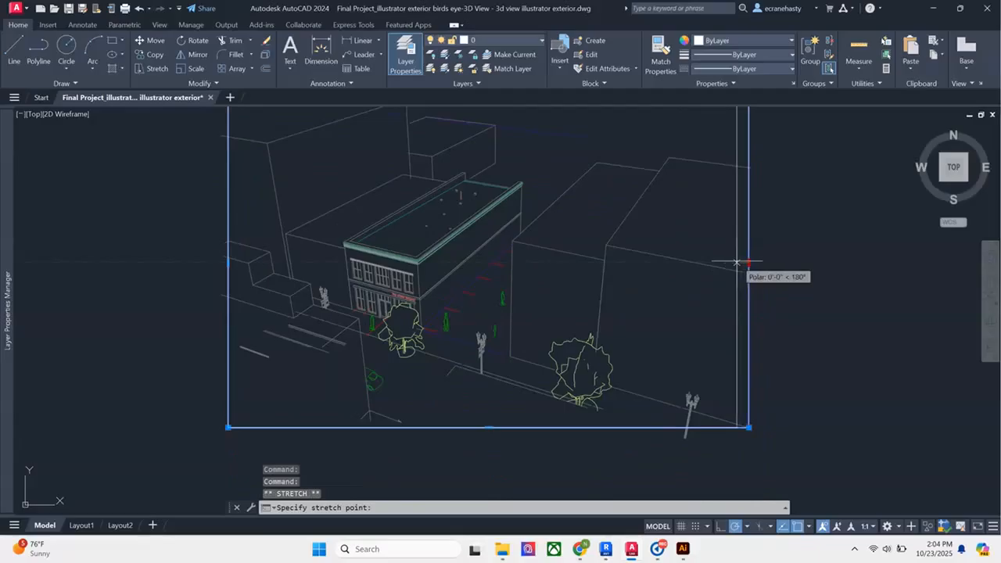
pyautogui.click(735, 263)
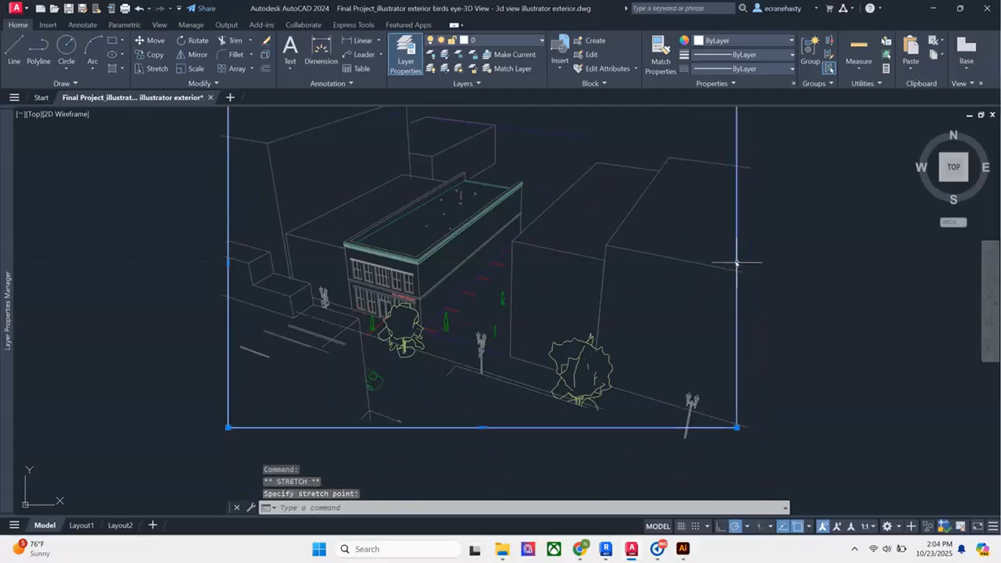
pyautogui.click(485, 409)
pyautogui.moveTo(508, 324); pyautogui.dragTo(499, 389)
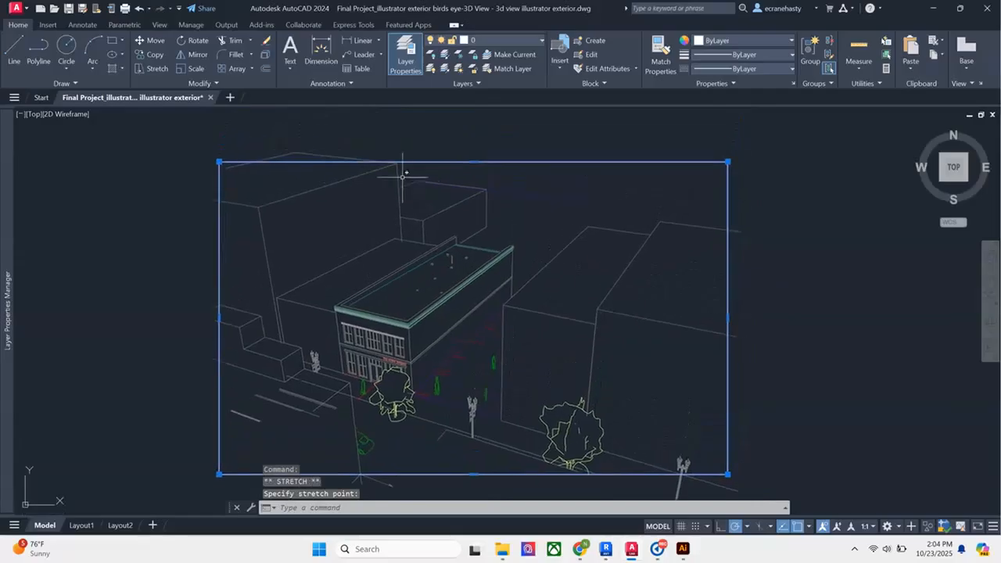
pyautogui.scroll(6, 414, 179)
pyautogui.click(323, 245)
pyautogui.press('Escape')
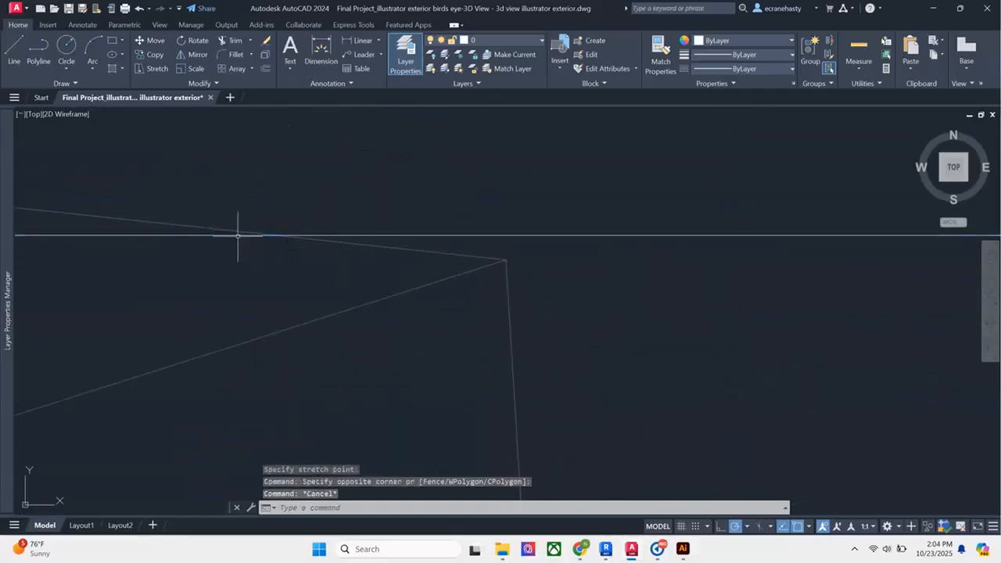
pyautogui.scroll(-5, 190, 223)
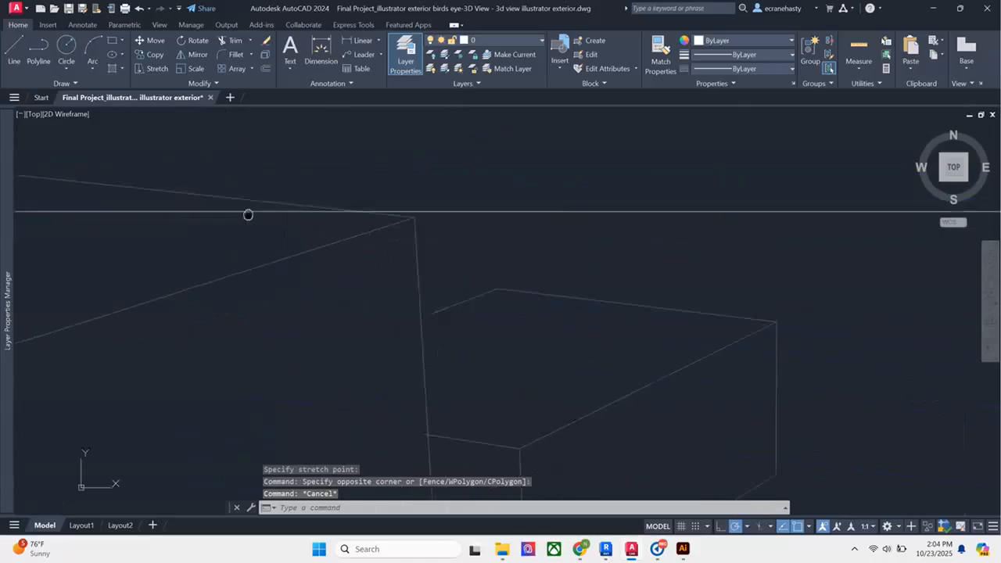
pyautogui.click(442, 172)
pyautogui.click(419, 157)
pyautogui.press('Escape')
pyautogui.click(336, 173)
pyautogui.click(316, 162)
pyautogui.click(409, 156)
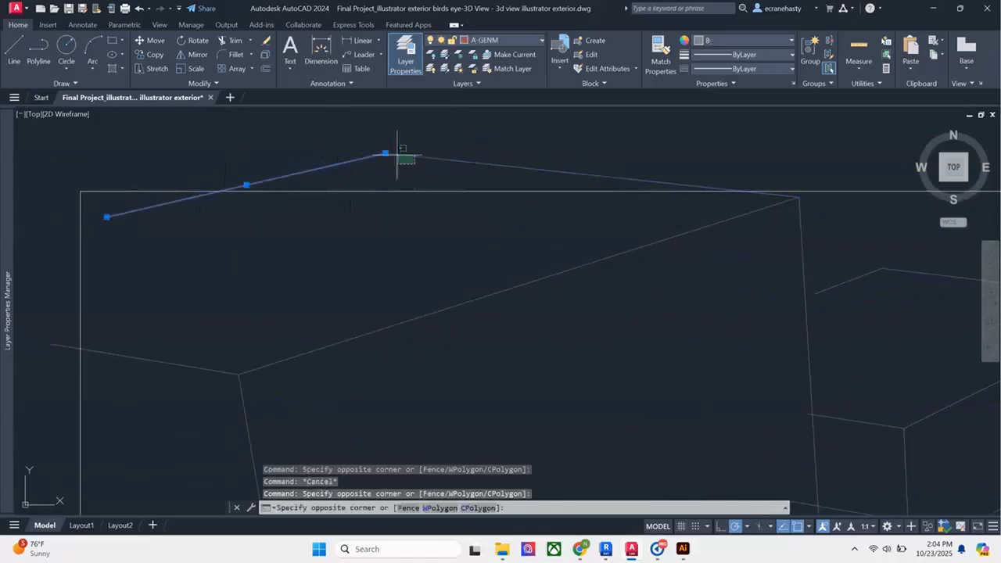
pyautogui.click(346, 183)
pyautogui.press('Escape')
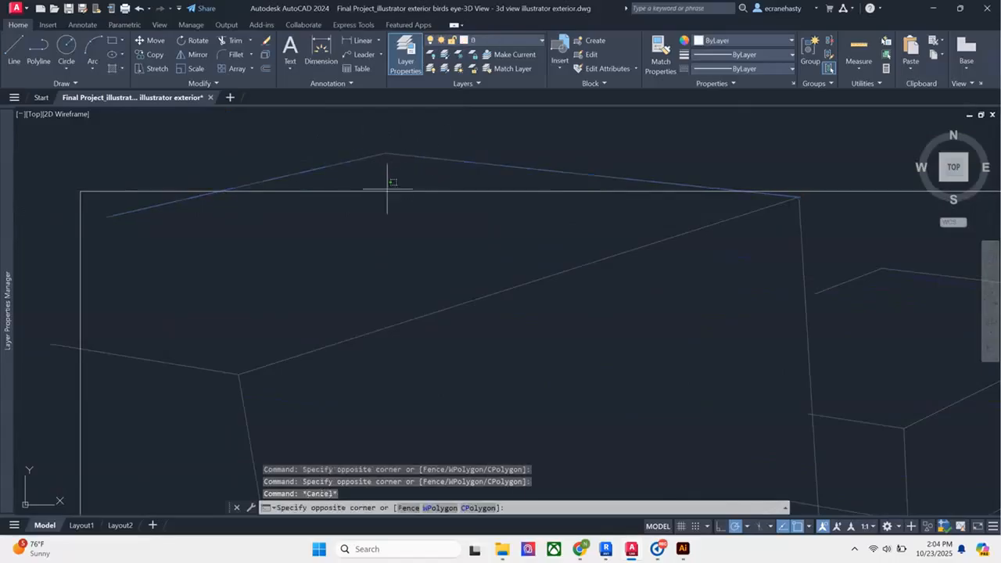
# Trim the tallest block's roof lines that extend above the frame's top edge, using the frame rectangle as the cutting edge.
pyautogui.click(378, 175)
pyautogui.click(371, 211)
pyautogui.write('trim')
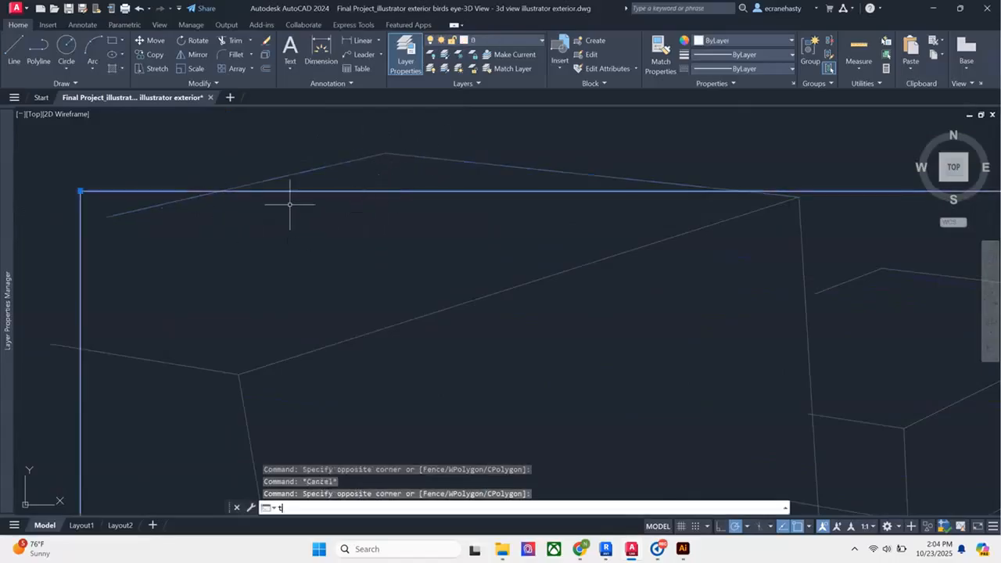
pyautogui.press('Return')
pyautogui.click(407, 153)
pyautogui.click(338, 163)
pyautogui.click(319, 185)
pyautogui.click(271, 149)
pyautogui.scroll(-7, 307, 135)
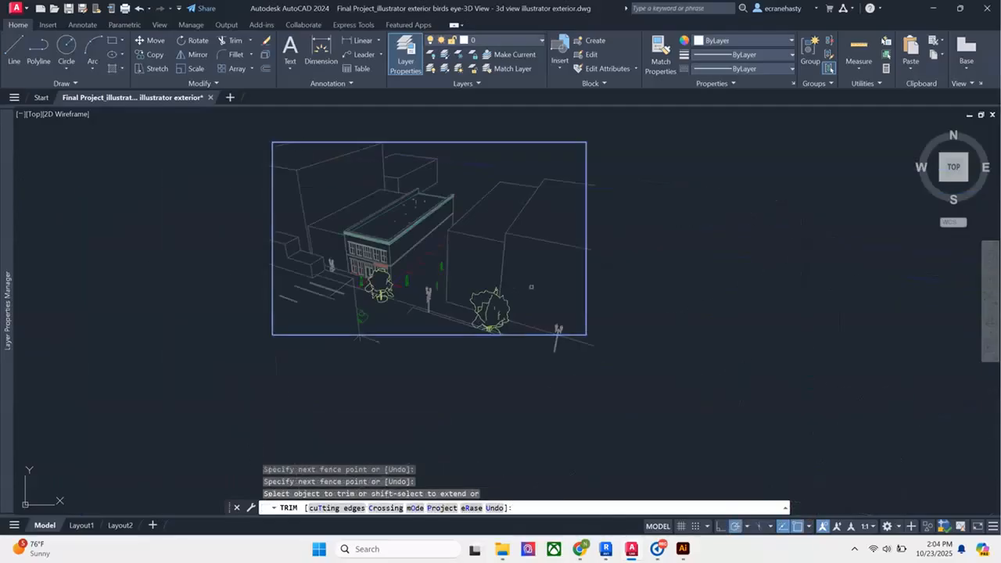
# Trim the street lines that run past the frame near its lower-right corner.
pyautogui.scroll(12, 592, 342)
pyautogui.click(485, 395)
pyautogui.click(475, 346)
pyautogui.scroll(-10, 441, 315)
pyautogui.scroll(10, 407, 311)
pyautogui.click(578, 241)
pyautogui.click(439, 243)
pyautogui.scroll(-9, 478, 219)
pyautogui.scroll(-2, 690, 379)
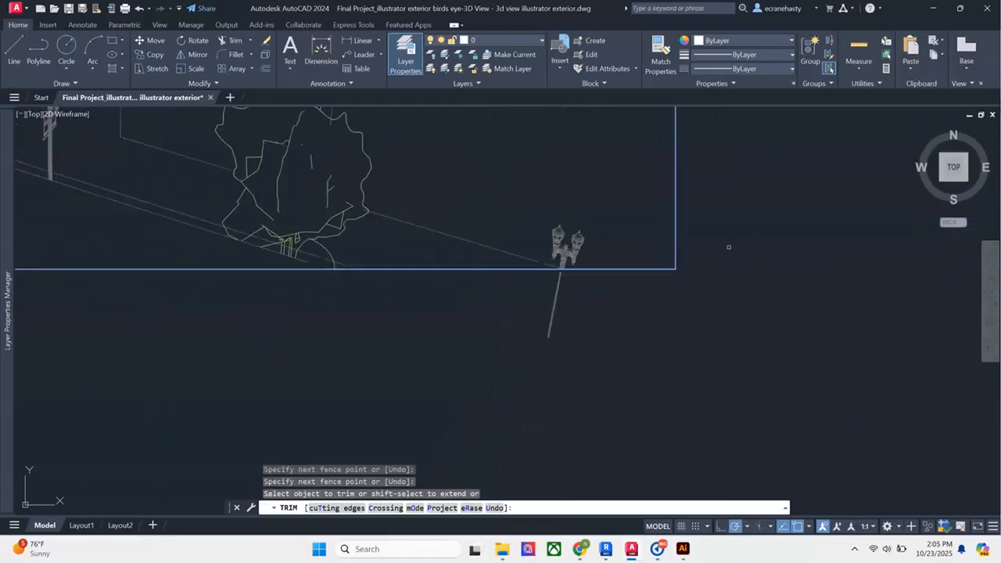
# Trim the building lines that extend past the frame's right edge.
pyautogui.moveTo(728, 247); pyautogui.dragTo(702, 353)
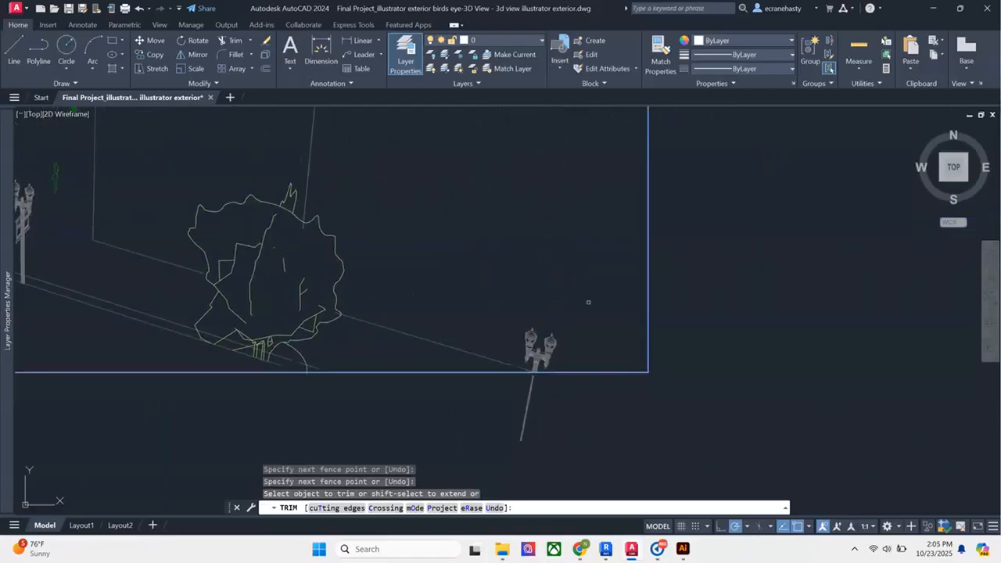
pyautogui.scroll(8, 574, 323)
pyautogui.click(608, 236)
pyautogui.scroll(-3, 603, 357)
pyautogui.click(574, 277)
pyautogui.scroll(-8, 582, 362)
# Trim the street lines below the frame's bottom edge near the green car.
pyautogui.scroll(8, 469, 360)
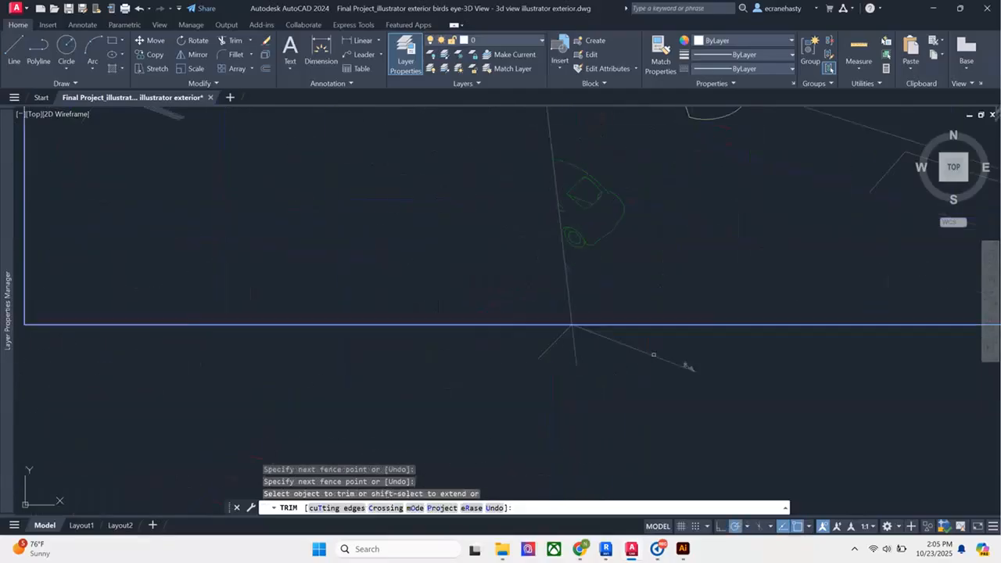
pyautogui.click(654, 345)
pyautogui.scroll(10, 617, 331)
pyautogui.scroll(-4, 612, 331)
pyautogui.moveTo(232, 309); pyautogui.dragTo(398, 284)
pyautogui.scroll(-6, 399, 282)
pyautogui.click(552, 312)
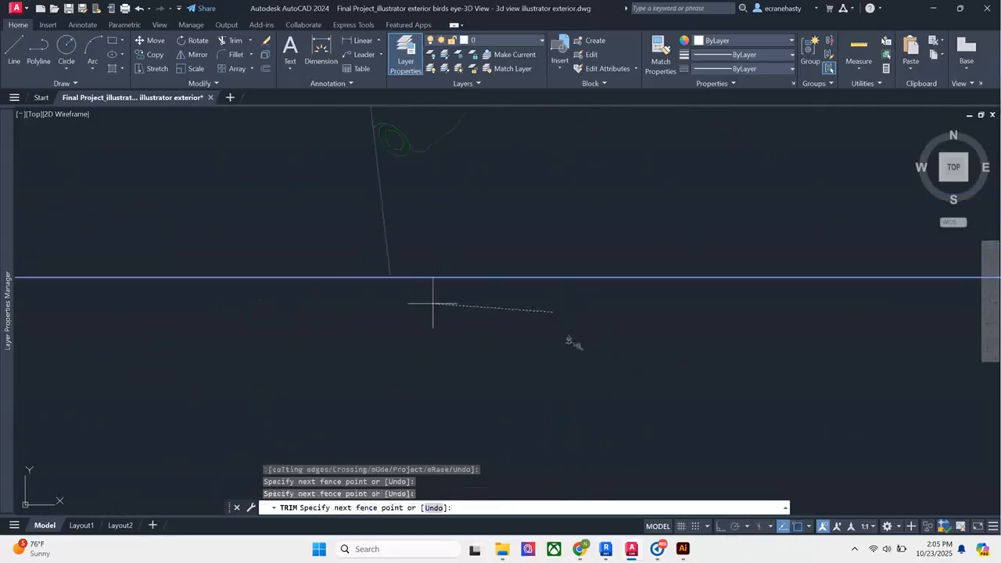
pyautogui.click(335, 305)
pyautogui.moveTo(332, 306); pyautogui.dragTo(638, 388)
# Trim the street and building lines that extend past the frame's left edge, and end the Trim command.
pyautogui.scroll(-8, 638, 388)
pyautogui.scroll(3, 549, 269)
pyautogui.scroll(7, 505, 270)
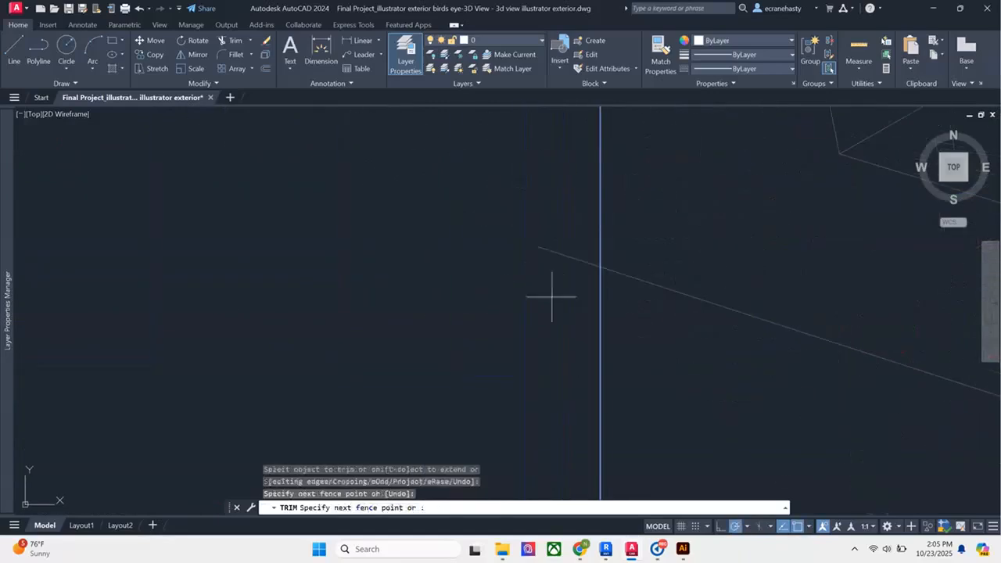
pyautogui.moveTo(561, 196)
pyautogui.mouseDown()
pyautogui.moveTo(544, 380)
pyautogui.moveTo(529, 381)
pyautogui.mouseUp()
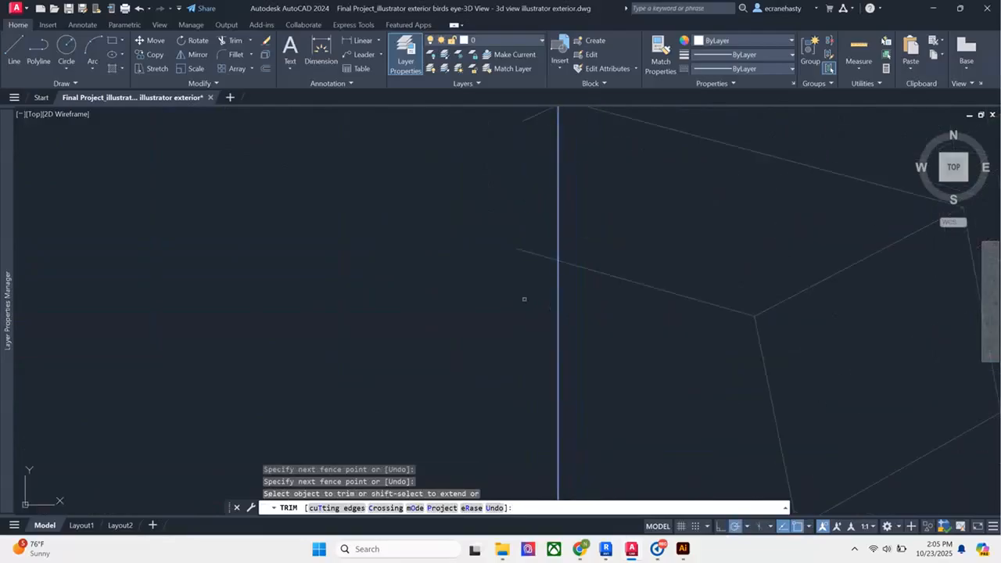
pyautogui.click(527, 277)
pyautogui.moveTo(528, 159); pyautogui.dragTo(510, 262)
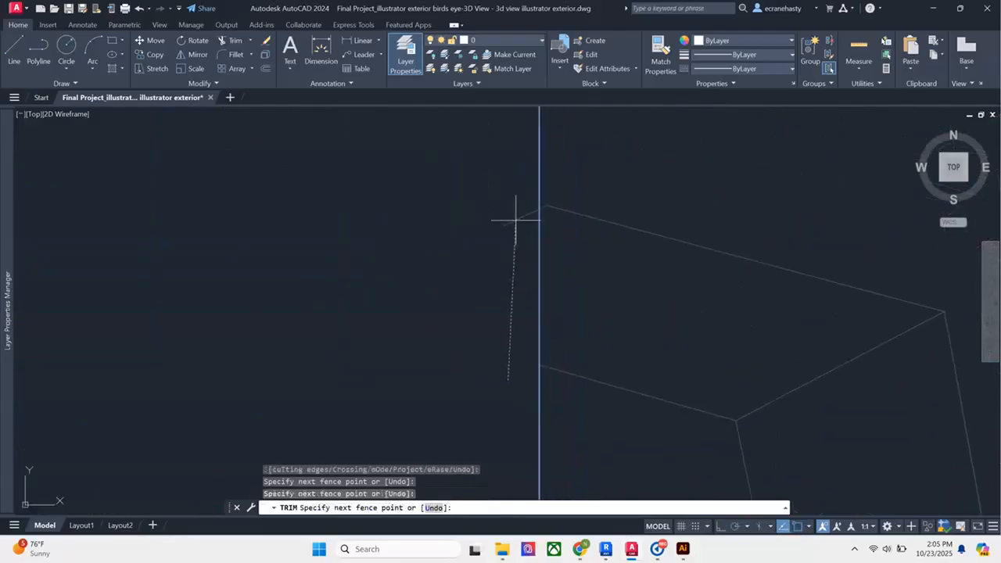
pyautogui.click(509, 188)
pyautogui.scroll(-10, 413, 212)
pyautogui.press('Return')
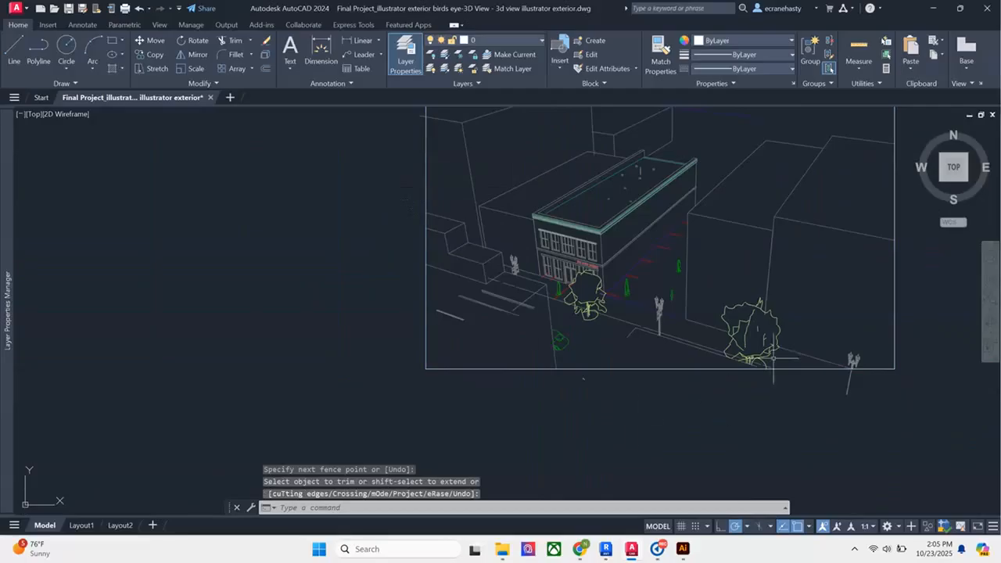
pyautogui.scroll(5, 464, 264)
pyautogui.scroll(-2, 422, 287)
pyautogui.scroll(4, 462, 326)
pyautogui.click(458, 273)
pyautogui.press('Escape')
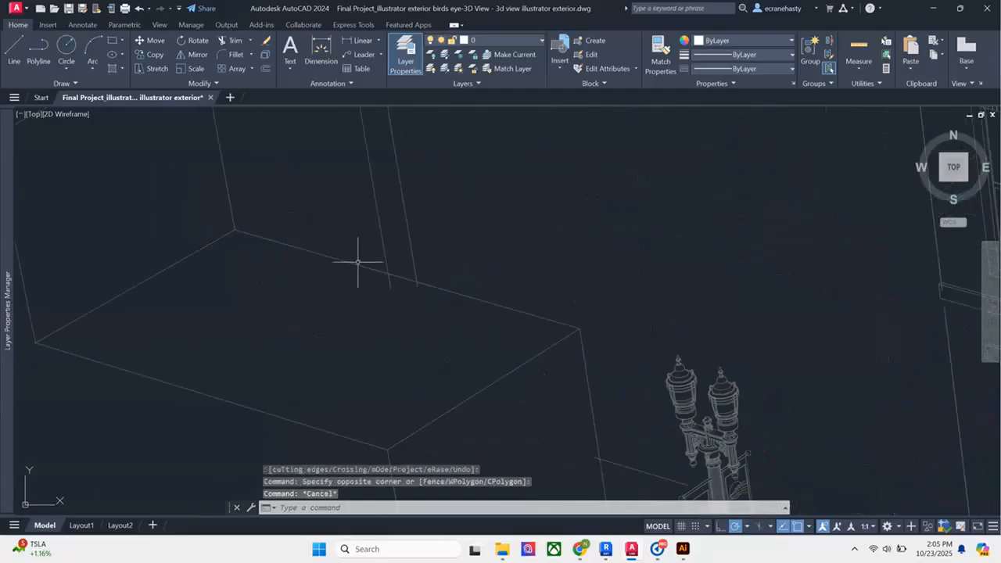
pyautogui.click(338, 239)
pyautogui.click(428, 315)
pyautogui.scroll(3, 415, 294)
pyautogui.click(553, 352)
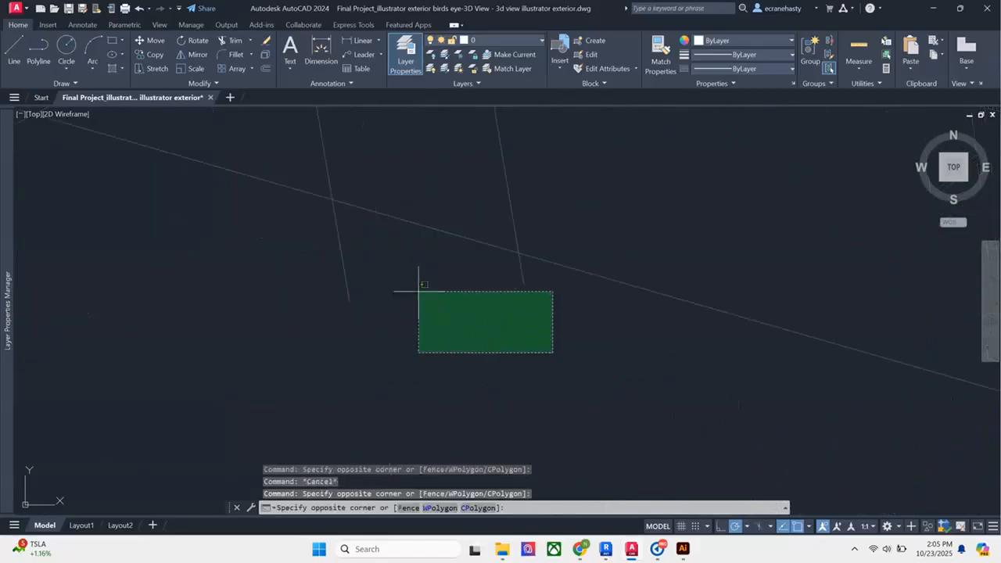
pyautogui.click(321, 271)
pyautogui.press('Escape')
pyautogui.press('Escape')
pyautogui.click(612, 264)
pyautogui.click(564, 325)
pyautogui.scroll(-8, 432, 211)
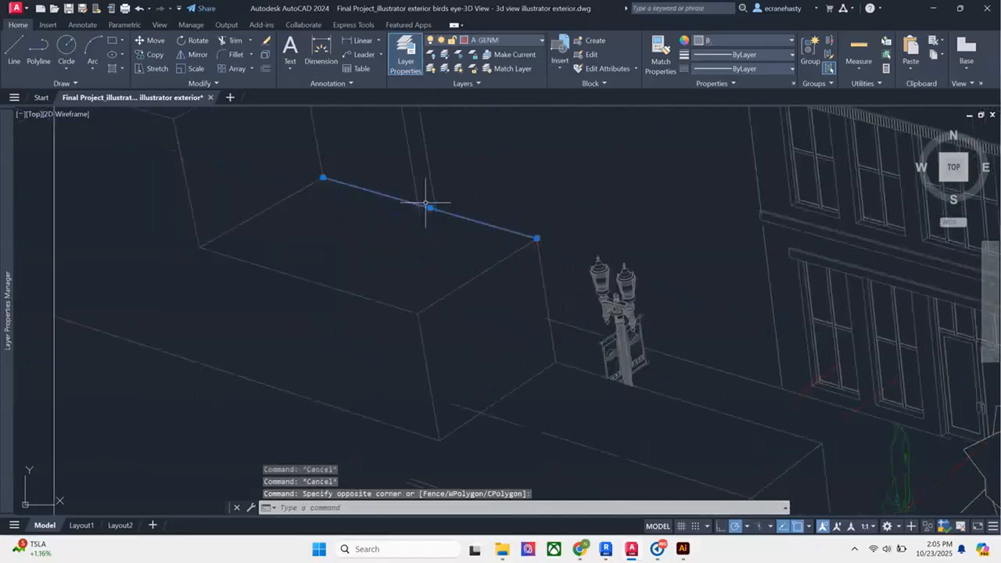
pyautogui.press('Escape')
# Erase the thin pole and the two small boxes nearest the far corner of the storefront building's roof.
pyautogui.scroll(-4, 558, 469)
pyautogui.scroll(5, 536, 383)
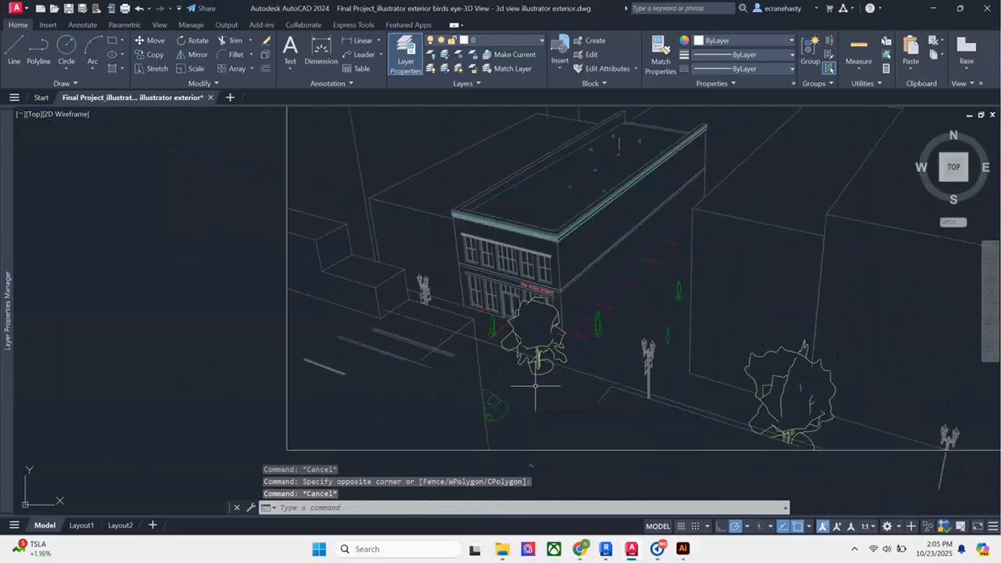
pyautogui.scroll(5, 617, 139)
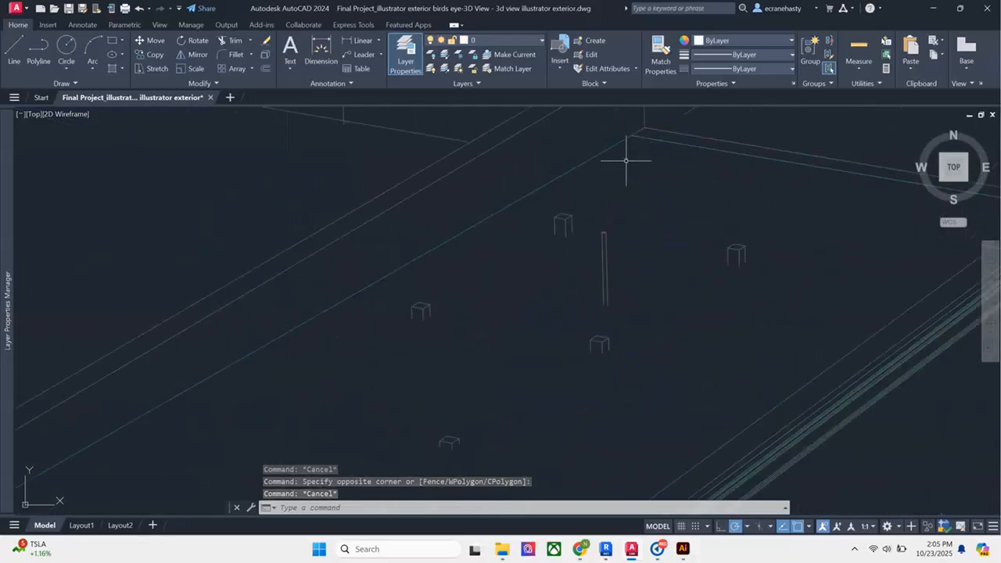
pyautogui.click(619, 192)
pyautogui.click(562, 254)
pyautogui.click(533, 258)
pyautogui.click(585, 201)
pyautogui.press('Delete')
pyautogui.click(704, 282)
pyautogui.click(757, 244)
pyautogui.click(693, 211)
pyautogui.click(765, 293)
pyautogui.press('Delete')
# Erase the remaining small boxes scattered along the storefront building's roof.
pyautogui.moveTo(454, 345); pyautogui.dragTo(508, 259)
pyautogui.click(442, 419)
pyautogui.click(560, 336)
pyautogui.press('Delete')
pyautogui.click(462, 256)
pyautogui.click(525, 194)
pyautogui.press('Delete')
pyautogui.moveTo(457, 432); pyautogui.dragTo(458, 290)
pyautogui.click(480, 280)
pyautogui.click(604, 386)
pyautogui.press('Delete')
pyautogui.click(255, 291)
pyautogui.click(403, 397)
pyautogui.press('Delete')
# Stretch the front end of the inner A-ROOF line to meet the parapet's inner front edge, and deselect it.
pyautogui.scroll(-5, 484, 262)
pyautogui.scroll(6, 461, 262)
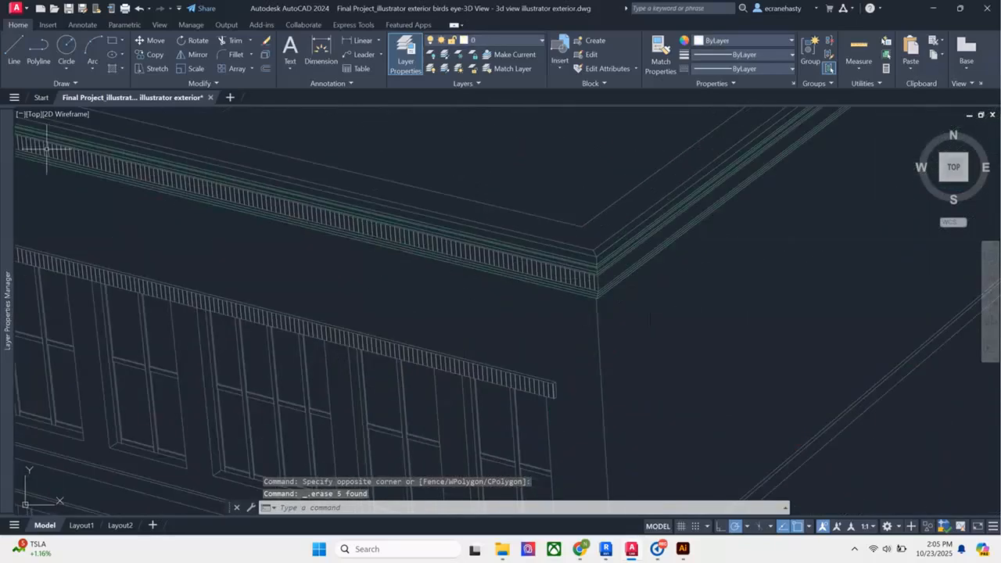
pyautogui.moveTo(140, 183)
pyautogui.mouseDown()
pyautogui.moveTo(312, 233)
pyautogui.moveTo(469, 309)
pyautogui.mouseUp()
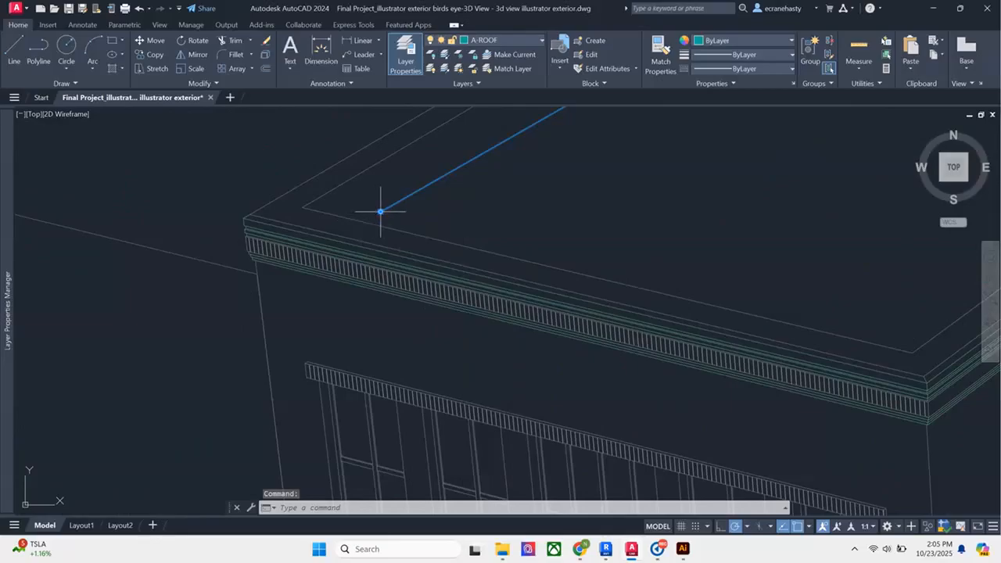
pyautogui.click(378, 211)
pyautogui.click(365, 221)
pyautogui.click(501, 217)
pyautogui.click(573, 234)
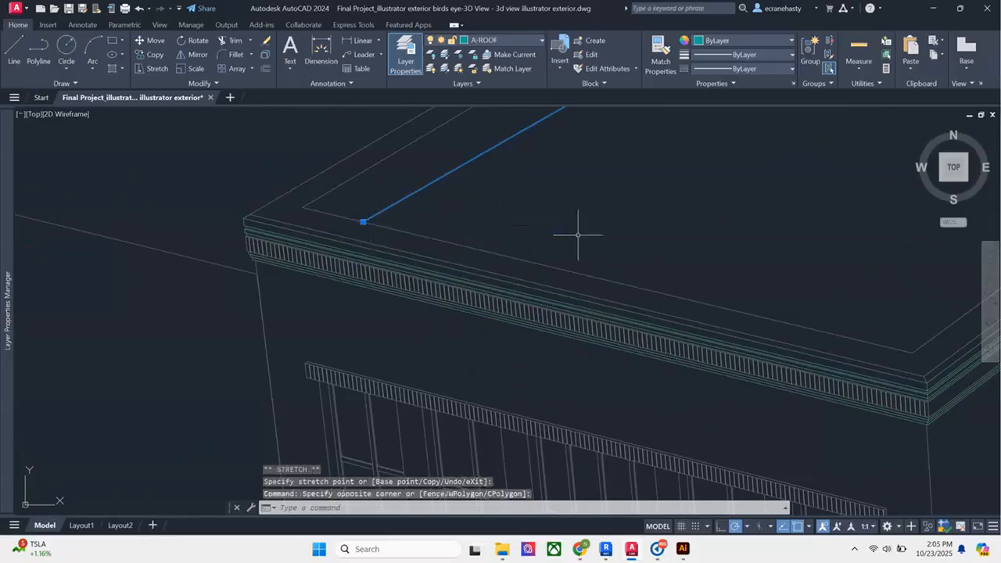
pyautogui.press('Escape')
# Erase the two red S-GRID lines crossing the ground-floor storefront windows.
pyautogui.scroll(-6, 290, 446)
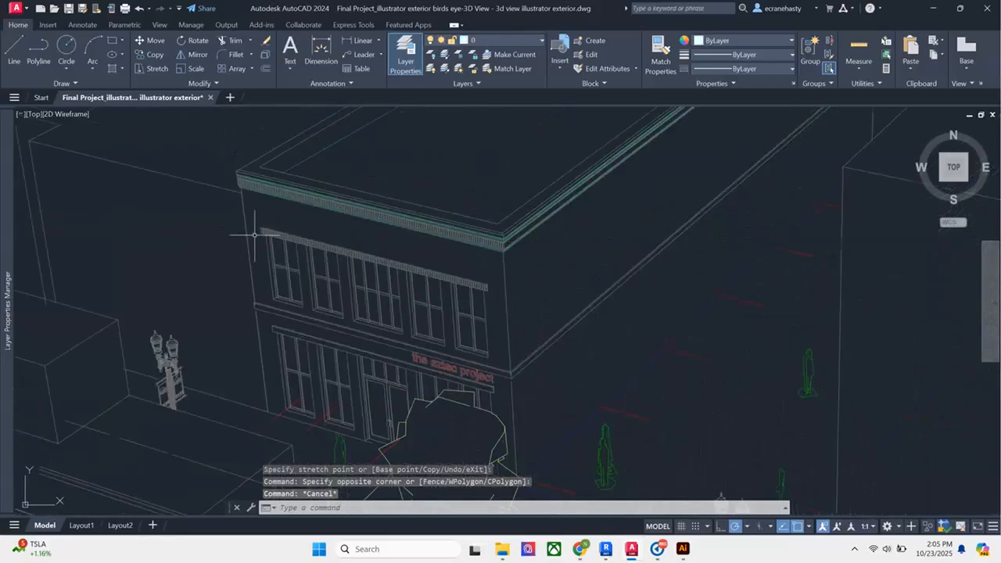
pyautogui.moveTo(344, 432); pyautogui.dragTo(378, 332)
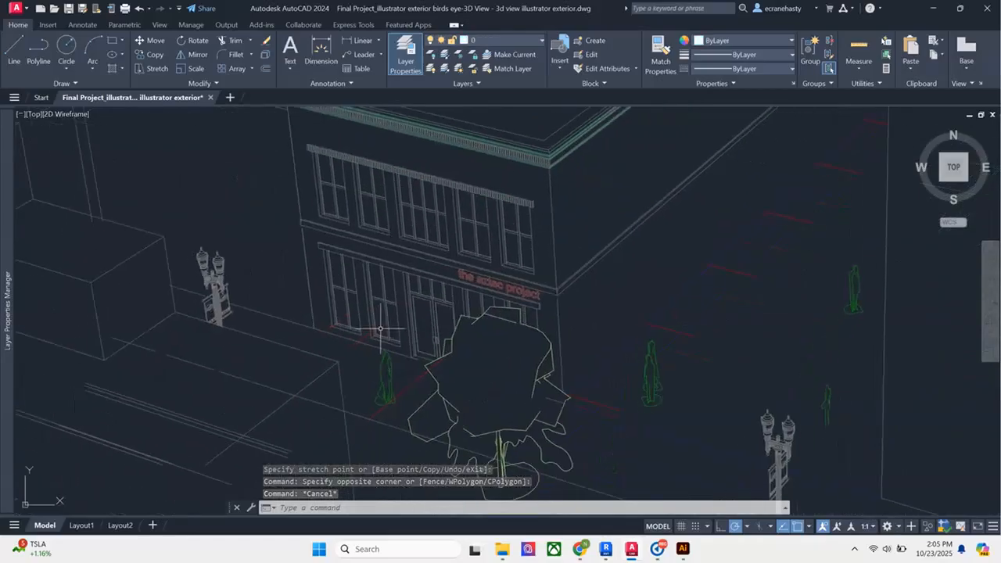
pyautogui.click(379, 331)
pyautogui.click(318, 337)
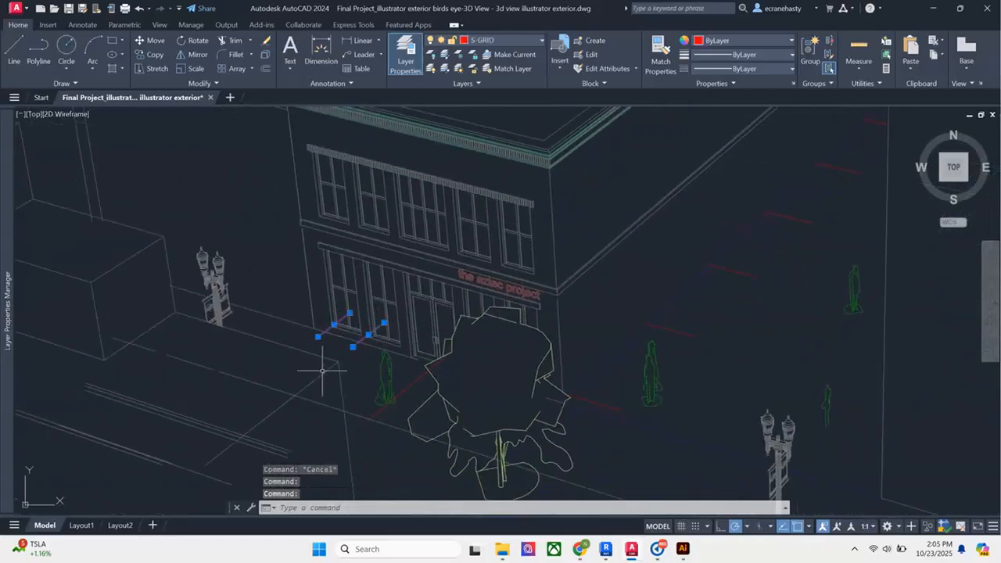
pyautogui.press('Delete')
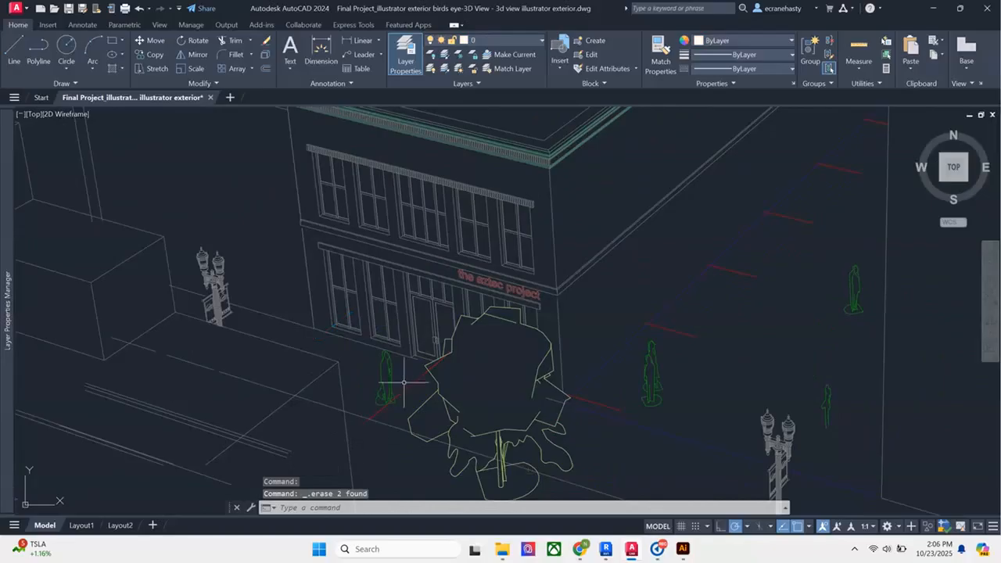
# Erase the row of red S-GRID lines along the storefront building's side wall.
pyautogui.click(600, 402)
pyautogui.click(679, 330)
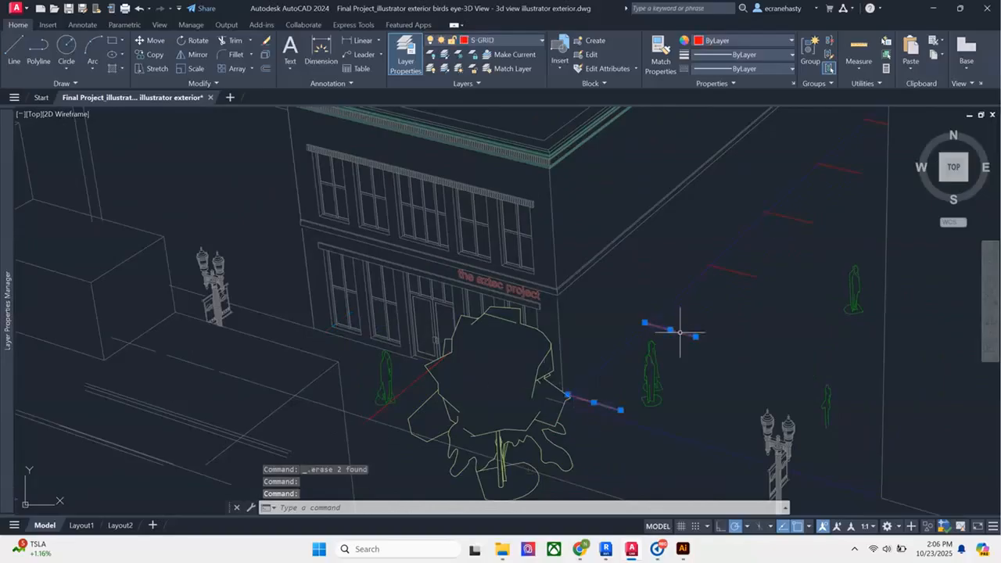
pyautogui.click(743, 271)
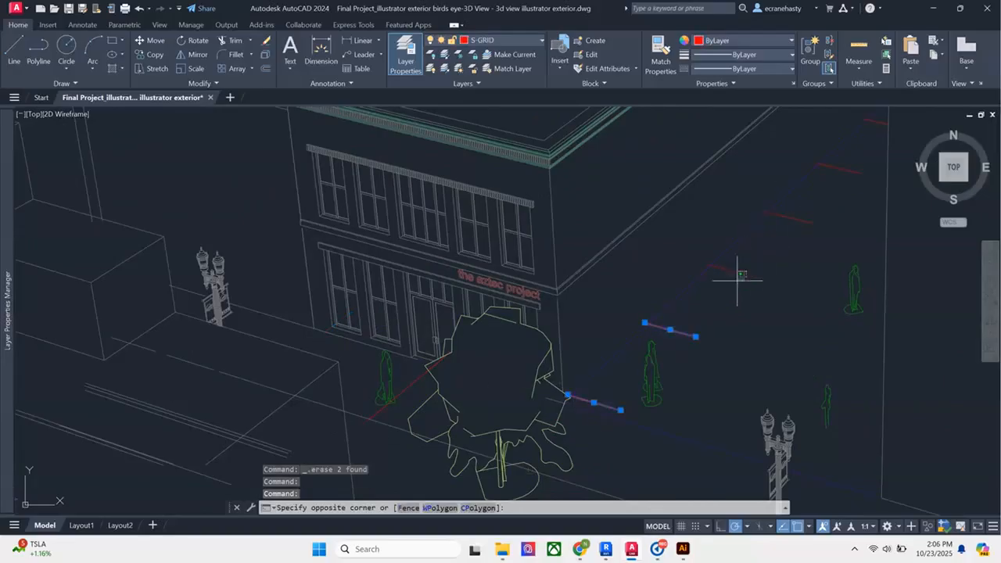
pyautogui.click(799, 216)
pyautogui.press('Delete')
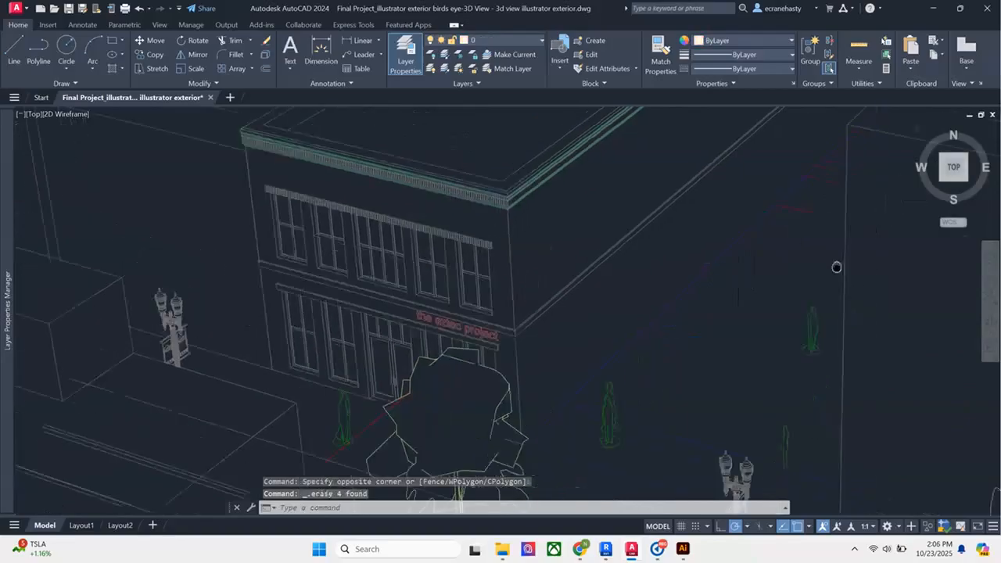
pyautogui.moveTo(872, 230); pyautogui.dragTo(767, 337)
pyautogui.click(740, 294)
pyautogui.press('Delete')
# Erase the red grid line between the figure at the entrance and the street tree.
pyautogui.moveTo(512, 379)
pyautogui.mouseDown()
pyautogui.moveTo(474, 362)
pyautogui.moveTo(649, 238)
pyautogui.mouseUp()
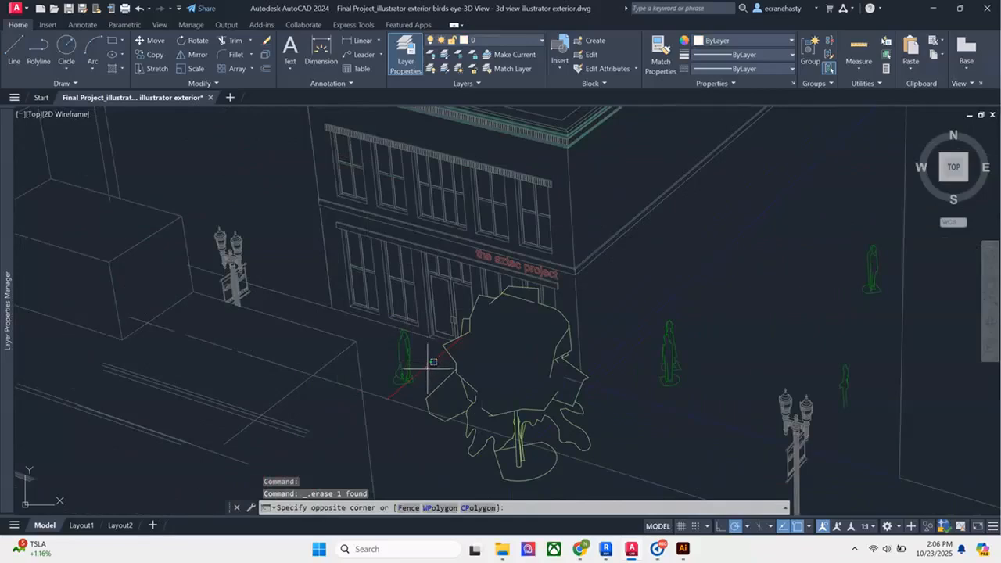
pyautogui.click(416, 380)
pyautogui.click(411, 387)
pyautogui.click(396, 376)
pyautogui.press('Delete')
# Erase all linework of the green person figure in front of the storefront entrance.
pyautogui.scroll(4, 404, 384)
pyautogui.scroll(3, 390, 380)
pyautogui.click(349, 404)
pyautogui.click(471, 328)
pyautogui.click(516, 303)
pyautogui.click(383, 240)
pyautogui.press('Delete')
pyautogui.moveTo(482, 220); pyautogui.dragTo(488, 381)
pyautogui.click(512, 427)
pyautogui.click(441, 299)
pyautogui.press('Delete')
pyautogui.click(343, 392)
pyautogui.click(473, 256)
pyautogui.press('Delete')
# Erase the green person figure standing just beyond the street tree, beside the storefront building.
pyautogui.scroll(-3, 356, 221)
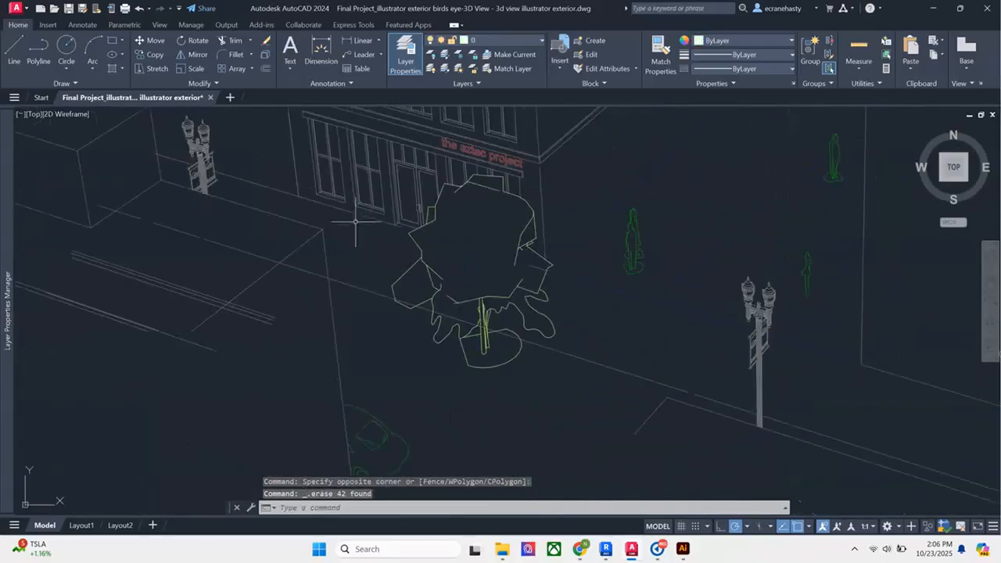
pyautogui.scroll(3, 653, 205)
pyautogui.click(587, 168)
pyautogui.click(710, 398)
pyautogui.press('Delete')
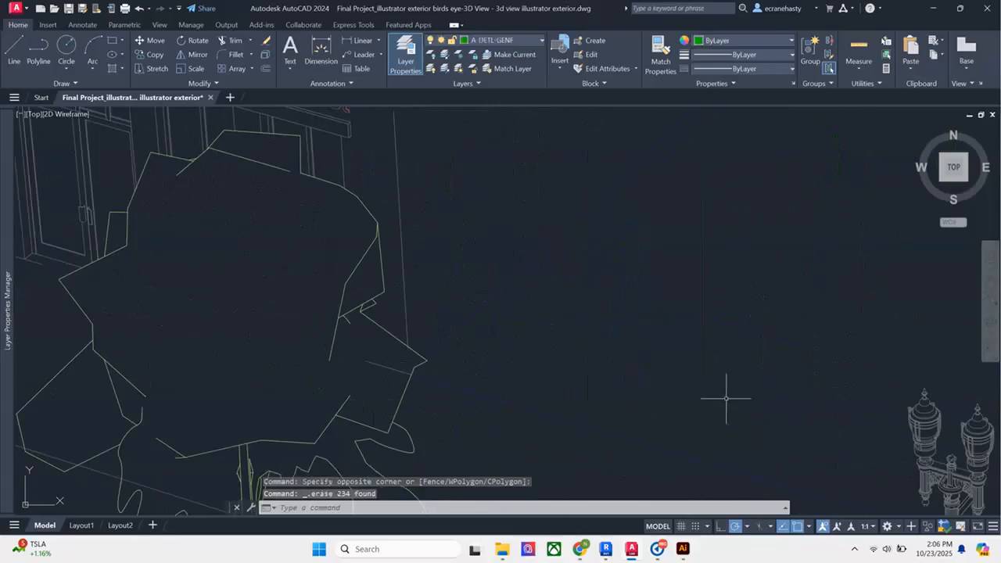
# Erase the remaining two green person figures in the open area between the storefront building and the neighbouring block.
pyautogui.scroll(-4, 604, 362)
pyautogui.scroll(5, 604, 362)
pyautogui.click(690, 391)
pyautogui.click(830, 205)
pyautogui.press('Delete')
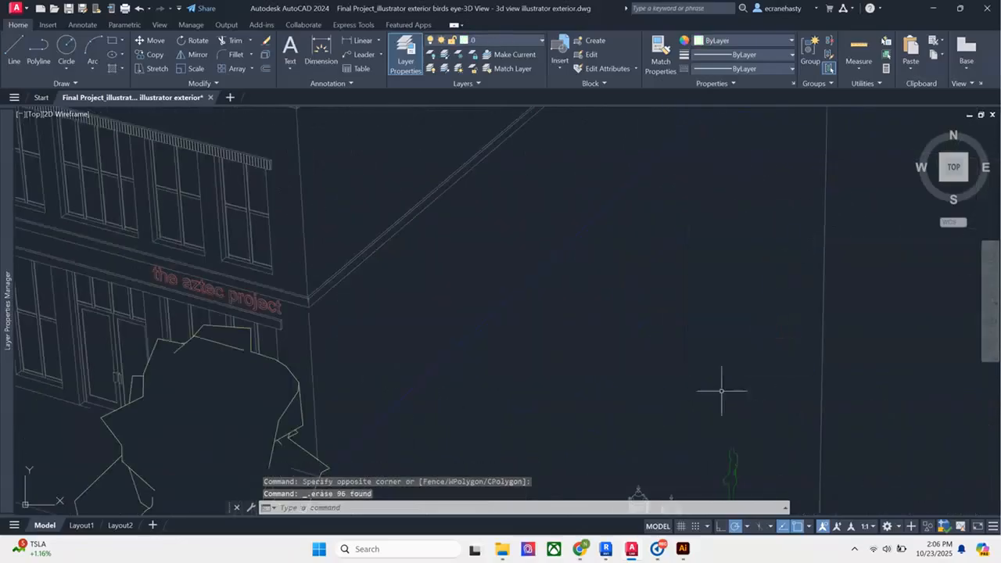
pyautogui.scroll(2, 721, 390)
pyautogui.click(625, 289)
pyautogui.click(682, 404)
pyautogui.press('Delete')
# Erase the street lamp between the two trees and the one crossing the frame's bottom edge near its lower-right corner.
pyautogui.moveTo(620, 395); pyautogui.dragTo(580, 245)
pyautogui.scroll(-2, 581, 247)
pyautogui.click(494, 169)
pyautogui.click(565, 341)
pyautogui.press('Delete')
pyautogui.scroll(-4, 450, 251)
pyautogui.click(725, 426)
pyautogui.click(837, 258)
pyautogui.press('Delete')
# Erase the large tree crossing the frame's bottom edge and the small stray mark below the frame.
pyautogui.click(559, 405)
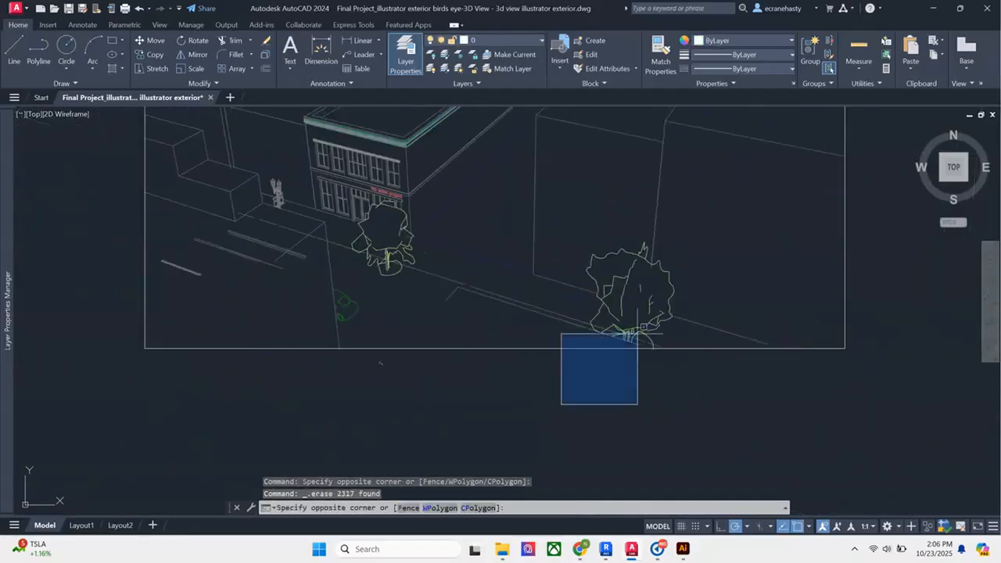
pyautogui.click(752, 201)
pyautogui.press('Delete')
pyautogui.click(323, 413)
pyautogui.click(429, 341)
pyautogui.press('Delete')
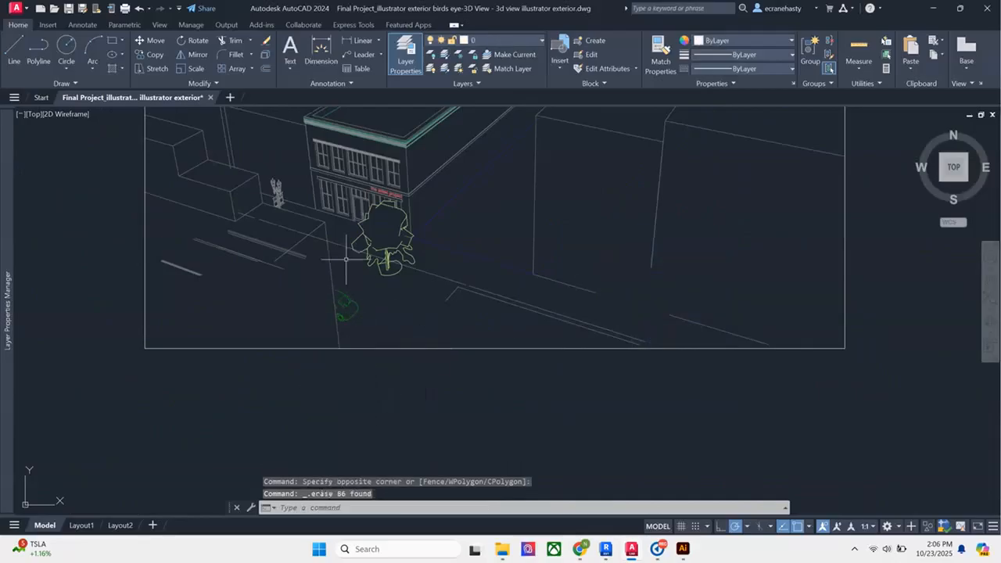
# Erase stray short segments of the foliage outline beside the lower-left canopy of the tree in front of the storefront.
pyautogui.scroll(3, 362, 250)
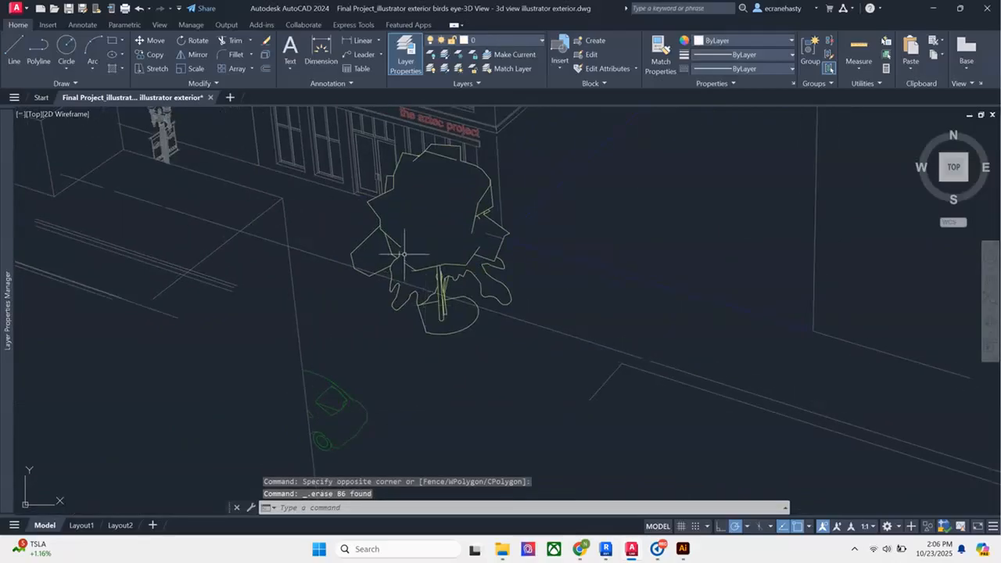
pyautogui.click(399, 301)
pyautogui.click(384, 308)
pyautogui.press('Delete')
pyautogui.scroll(4, 403, 256)
pyautogui.click(401, 254)
pyautogui.click(376, 282)
pyautogui.press('Delete')
pyautogui.click(312, 211)
pyautogui.click(292, 224)
pyautogui.press('Delete')
# Erase the angular foliage bulge and the wavy leaf curves between the storefront tree's lower-left canopy and its trunk.
pyautogui.click(369, 228)
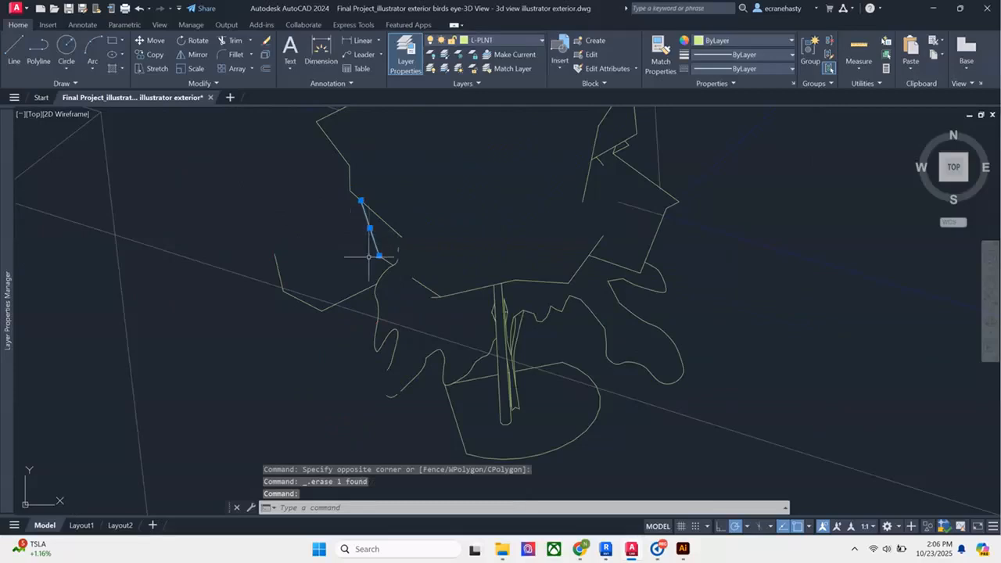
pyautogui.press('Escape')
pyautogui.click(242, 217)
pyautogui.click(335, 346)
pyautogui.click(293, 348)
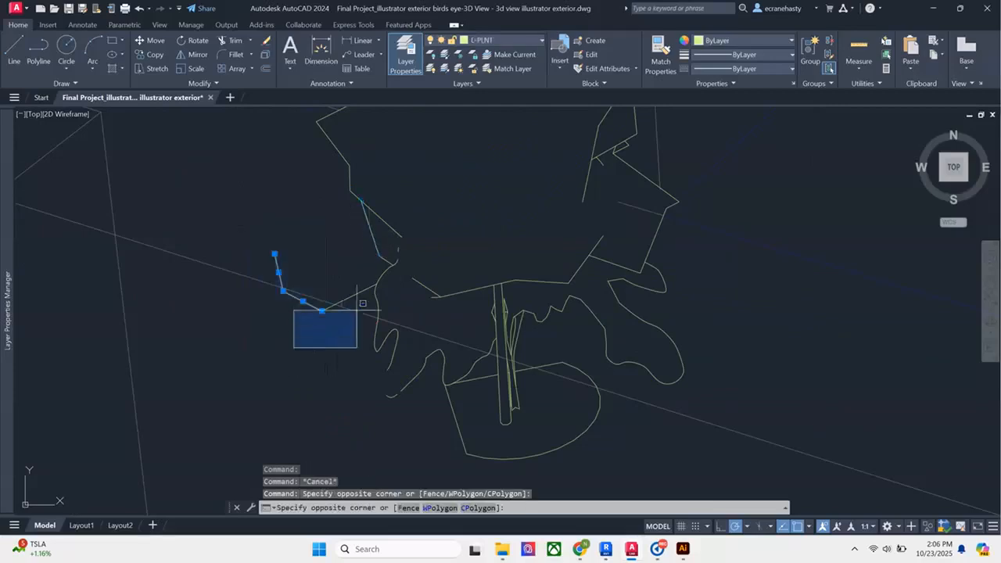
pyautogui.click(394, 304)
pyautogui.click(398, 280)
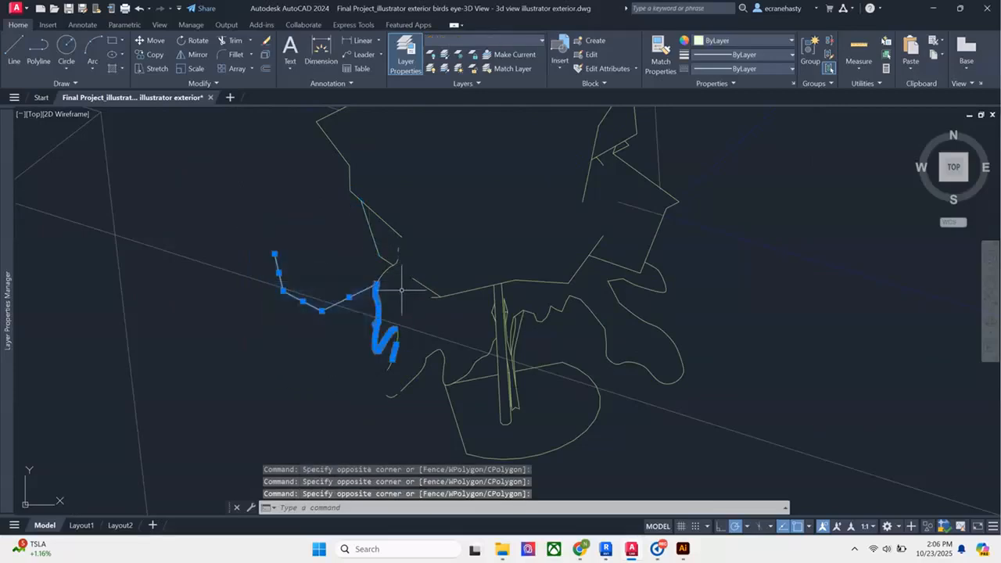
pyautogui.press('Delete')
pyautogui.click(360, 408)
pyautogui.click(460, 327)
pyautogui.press('Delete')
# Erase the left and lower segments of the ground ring around the storefront tree's trunk.
pyautogui.scroll(-4, 469, 379)
pyautogui.scroll(4, 463, 421)
pyautogui.click(482, 395)
pyautogui.click(465, 417)
pyautogui.press('Delete')
pyautogui.click(530, 433)
pyautogui.click(494, 405)
pyautogui.press('Delete')
pyautogui.click(617, 411)
pyautogui.click(553, 387)
pyautogui.press('Delete')
pyautogui.scroll(-5, 602, 338)
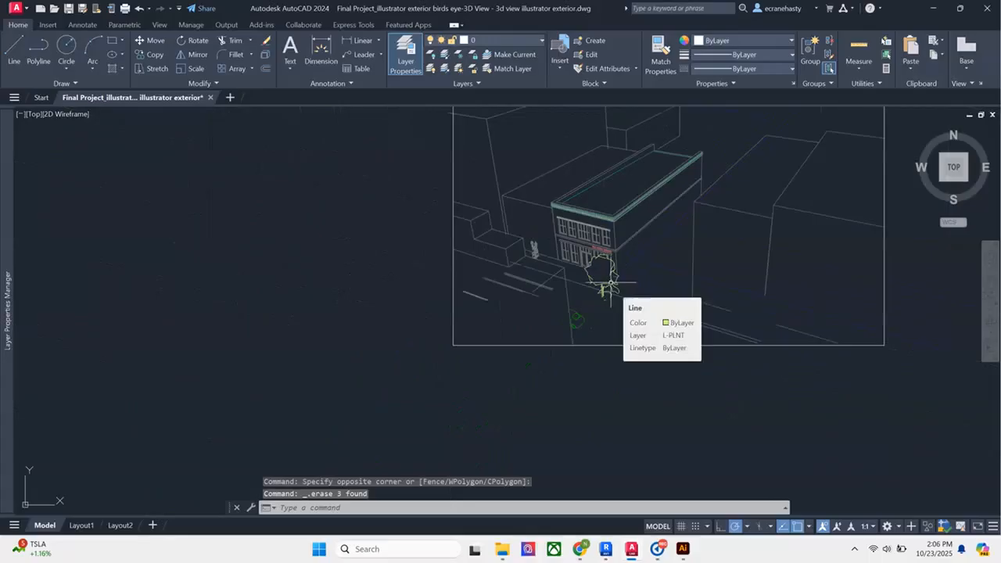
# Erase the double-headed street lamp standing on the pavement to the left of the storefront building.
pyautogui.scroll(5, 611, 283)
pyautogui.moveTo(596, 330); pyautogui.dragTo(577, 388)
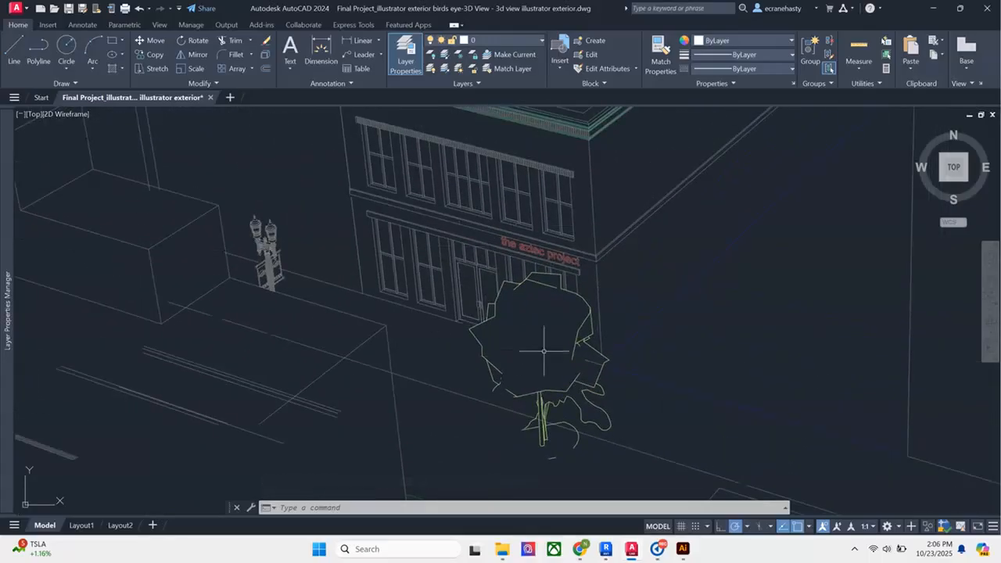
pyautogui.moveTo(543, 350); pyautogui.dragTo(545, 384)
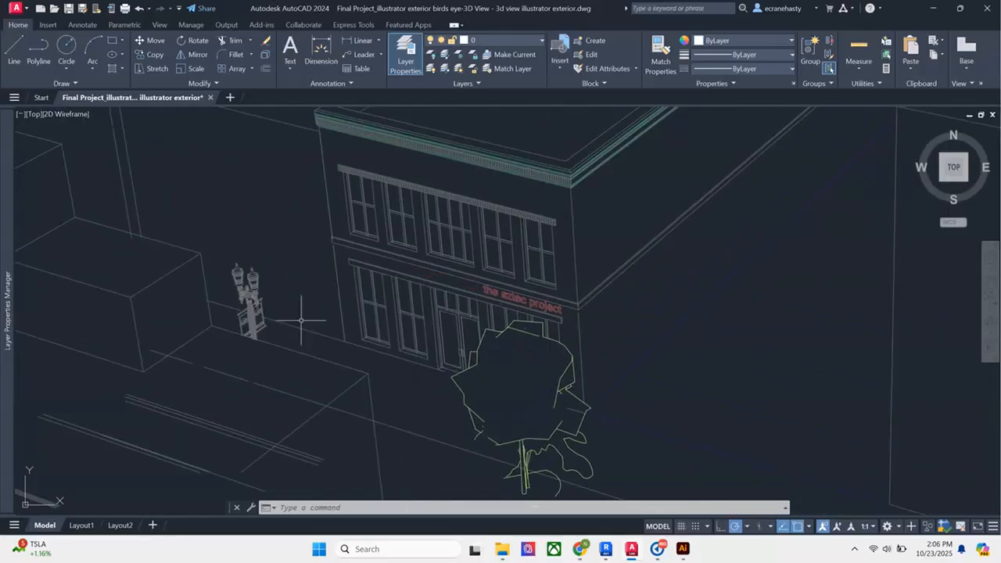
pyautogui.click(206, 229)
pyautogui.click(299, 392)
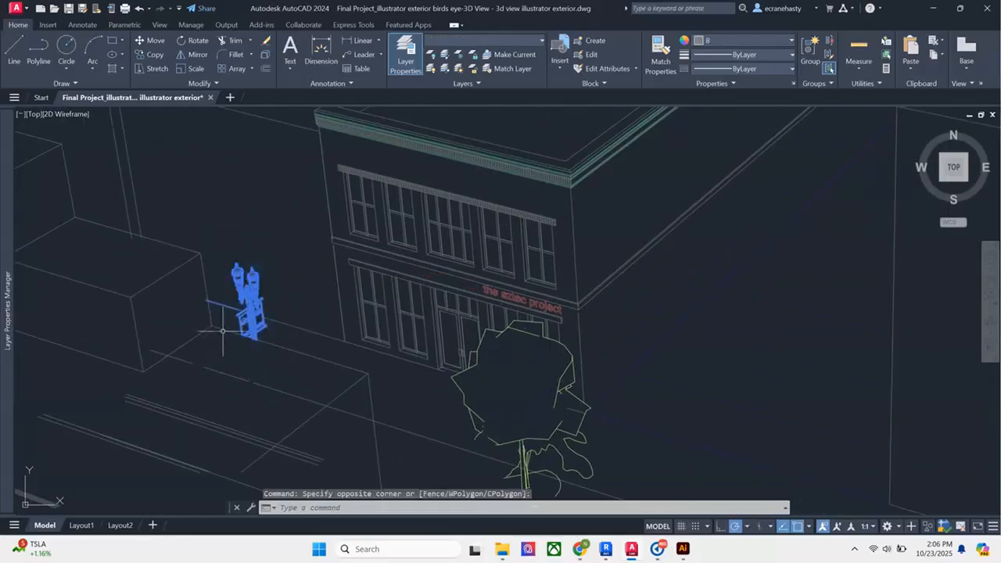
pyautogui.press('Delete')
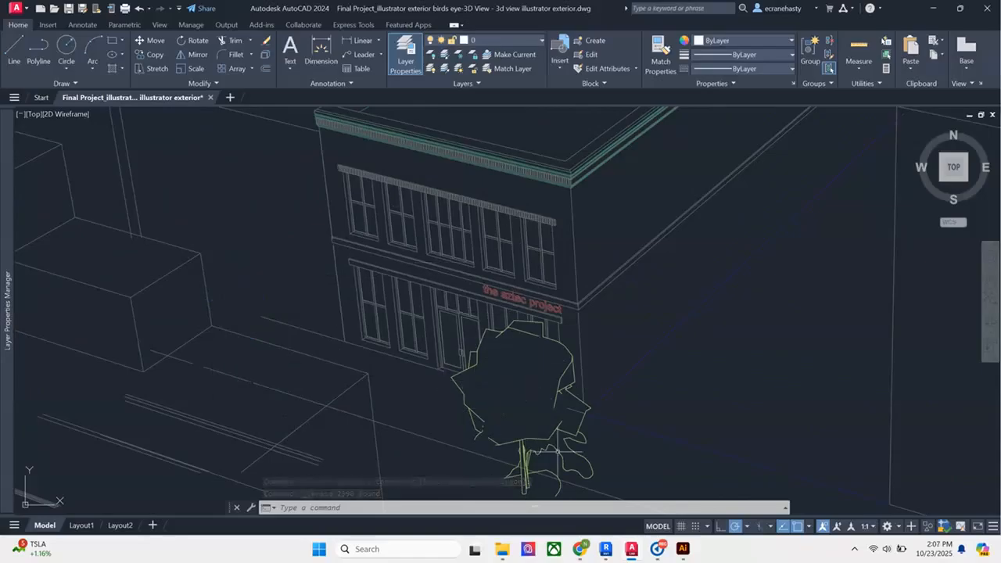
# Erase the leftover foliage bits and the ground-ring segment on the left side of the storefront tree's trunk.
pyautogui.moveTo(558, 451); pyautogui.dragTo(550, 374)
pyautogui.click(480, 450)
pyautogui.click(512, 385)
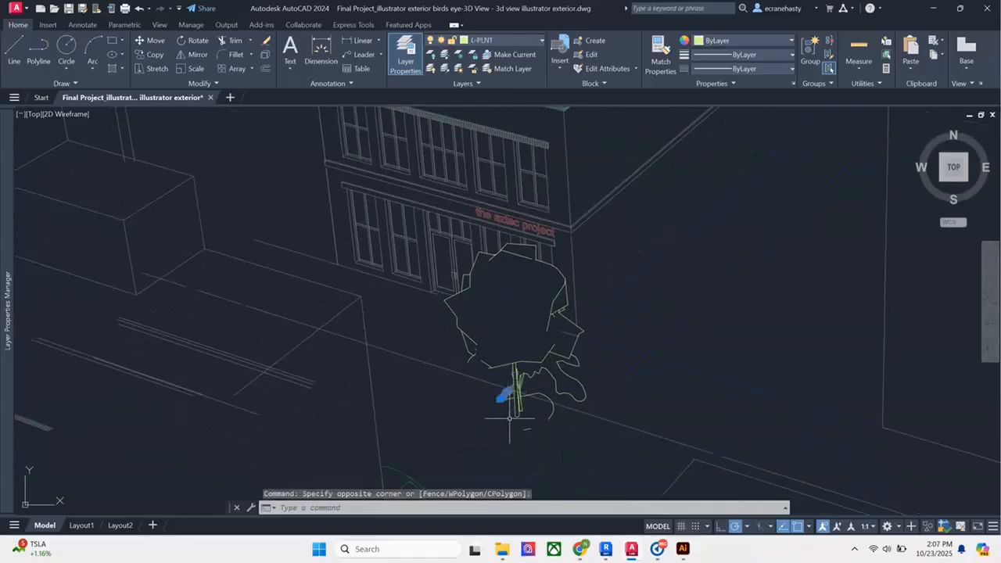
pyautogui.press('Delete')
pyautogui.scroll(8, 512, 401)
pyautogui.click(524, 291)
pyautogui.click(526, 256)
pyautogui.press('Delete')
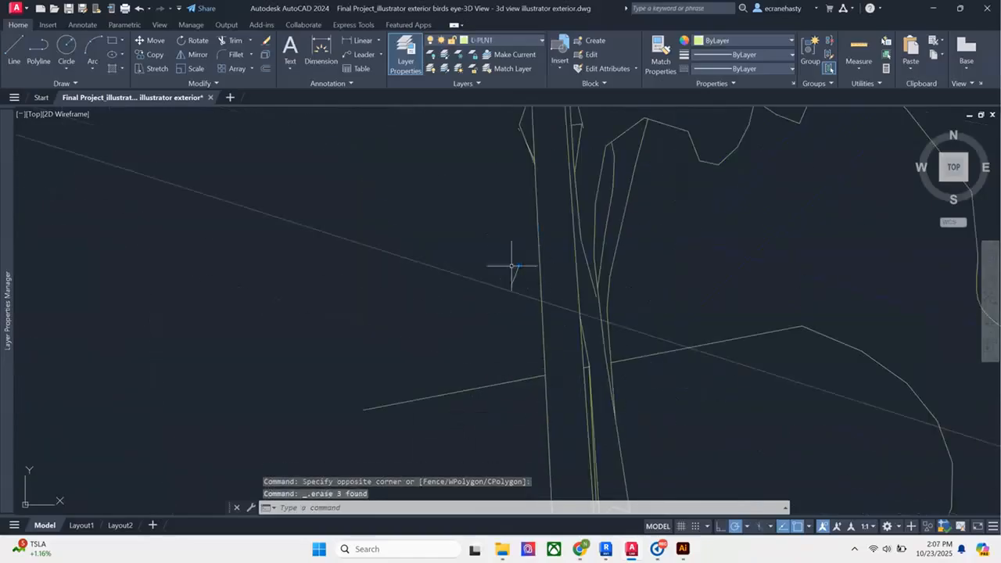
pyautogui.click(530, 254)
pyautogui.click(503, 279)
pyautogui.press('Delete')
pyautogui.click(503, 380)
pyautogui.click(470, 392)
pyautogui.press('Delete')
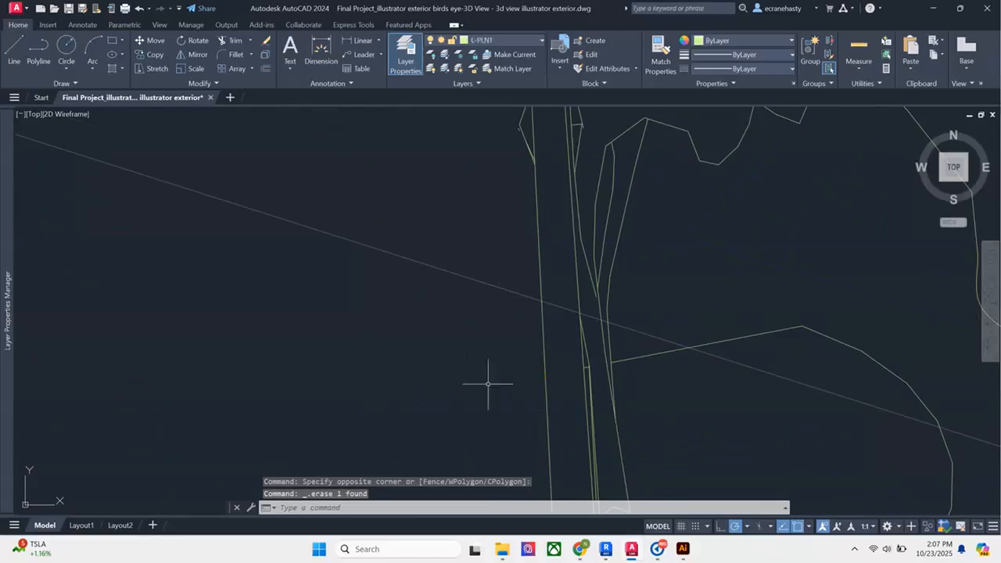
# Erase the rest of the ground ring on the right side of and below the storefront tree's trunk.
pyautogui.click(641, 362)
pyautogui.click(623, 352)
pyautogui.press('Delete')
pyautogui.click(486, 405)
pyautogui.click(644, 354)
pyautogui.press('Delete')
pyautogui.click(774, 276)
pyautogui.click(934, 456)
pyautogui.press('Delete')
pyautogui.scroll(-5, 804, 358)
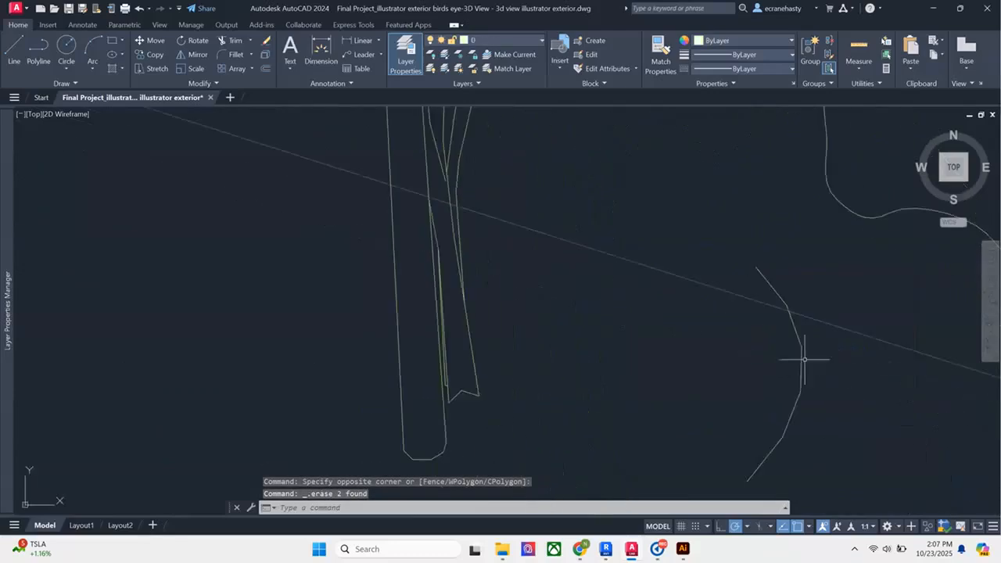
pyautogui.click(764, 320)
pyautogui.click(819, 410)
pyautogui.press('Delete')
pyautogui.click(686, 456)
pyautogui.click(738, 408)
pyautogui.press('Delete')
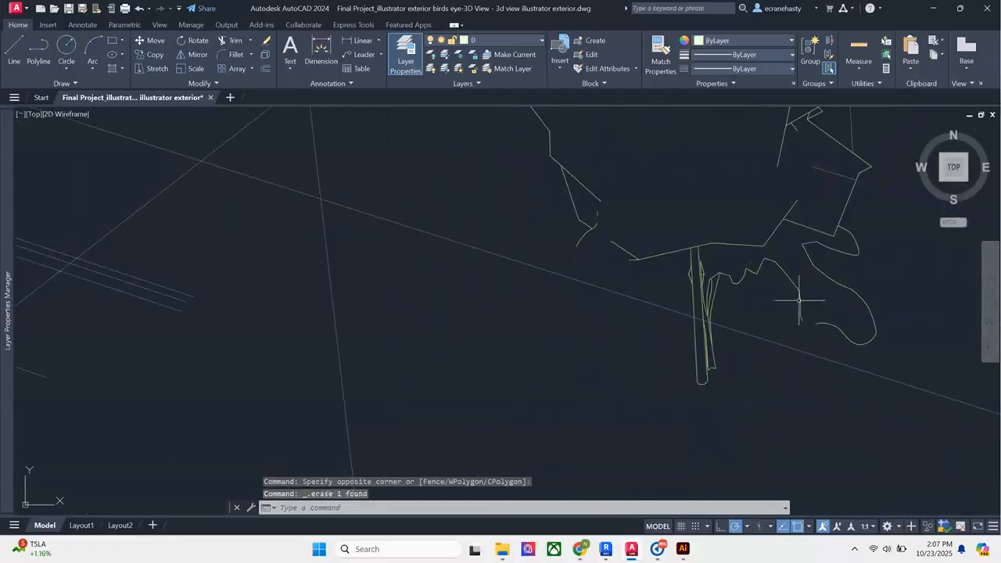
# Erase the wavy foliage outline hanging to the right of the storefront tree's trunk.
pyautogui.click(720, 257)
pyautogui.click(911, 419)
pyautogui.press('Delete')
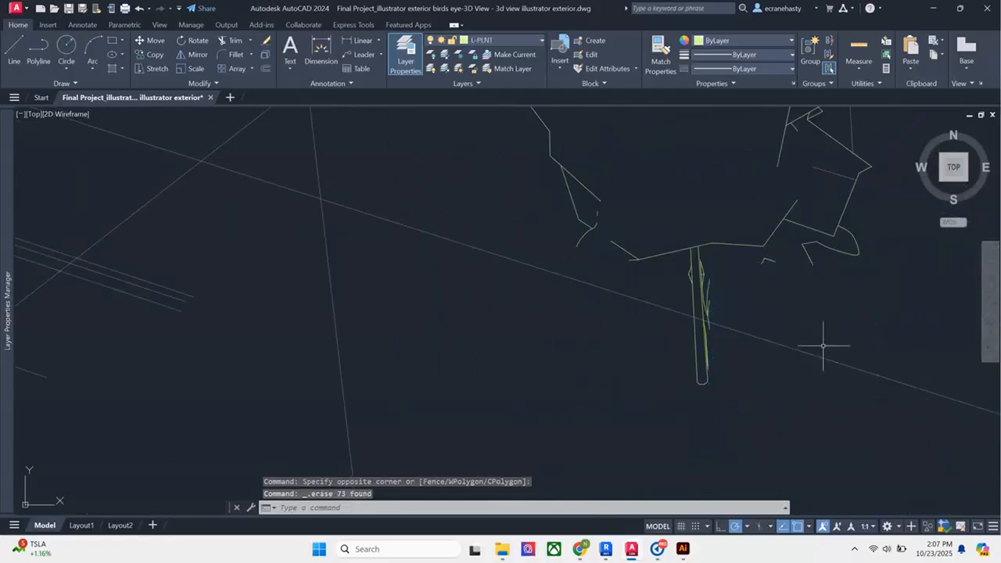
# Erase the remaining twig lines around the storefront tree's trunk, together with the trunk's rounded bottom cap.
pyautogui.scroll(2, 689, 274)
pyautogui.click(659, 257)
pyautogui.click(759, 331)
pyautogui.press('Delete')
pyautogui.click(671, 416)
pyautogui.click(794, 322)
pyautogui.press('Delete')
pyautogui.click(655, 449)
pyautogui.click(762, 361)
pyautogui.press('Delete')
pyautogui.scroll(-3, 652, 439)
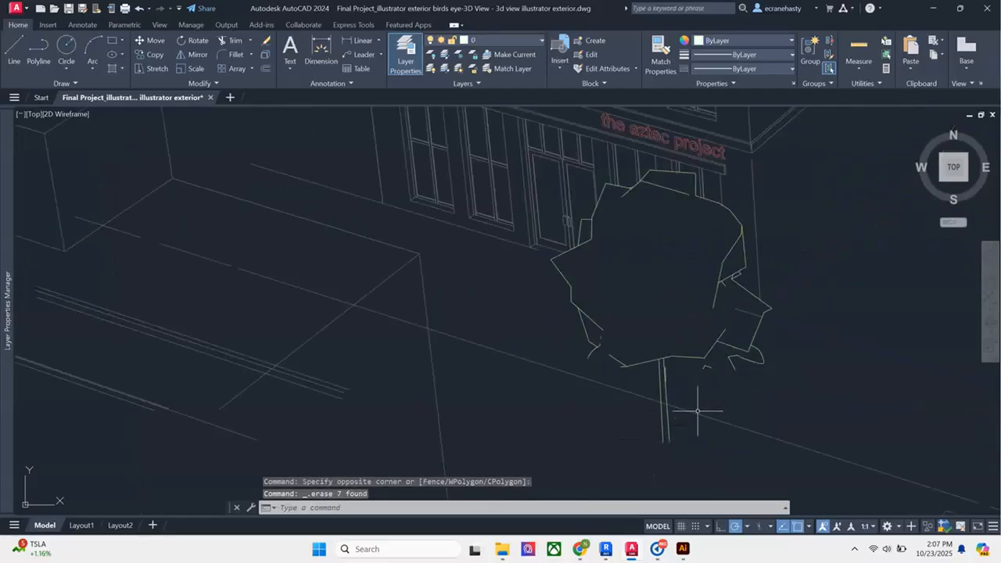
# Erase the leftover foliage curls beneath the storefront tree's canopy and the short curved pieces at its lower-left gap.
pyautogui.click(702, 371)
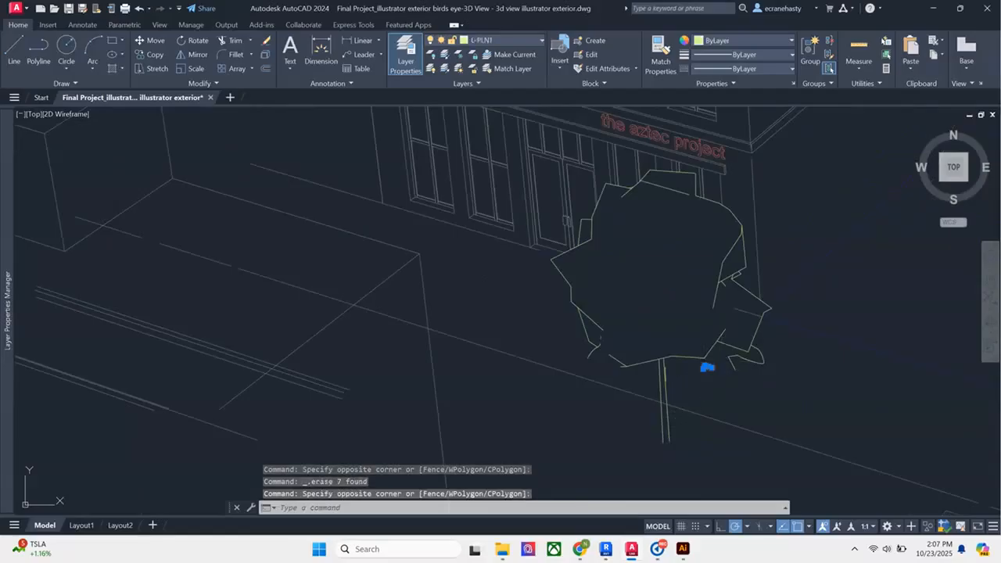
pyautogui.click(769, 324)
pyautogui.press('Delete')
pyautogui.scroll(4, 735, 329)
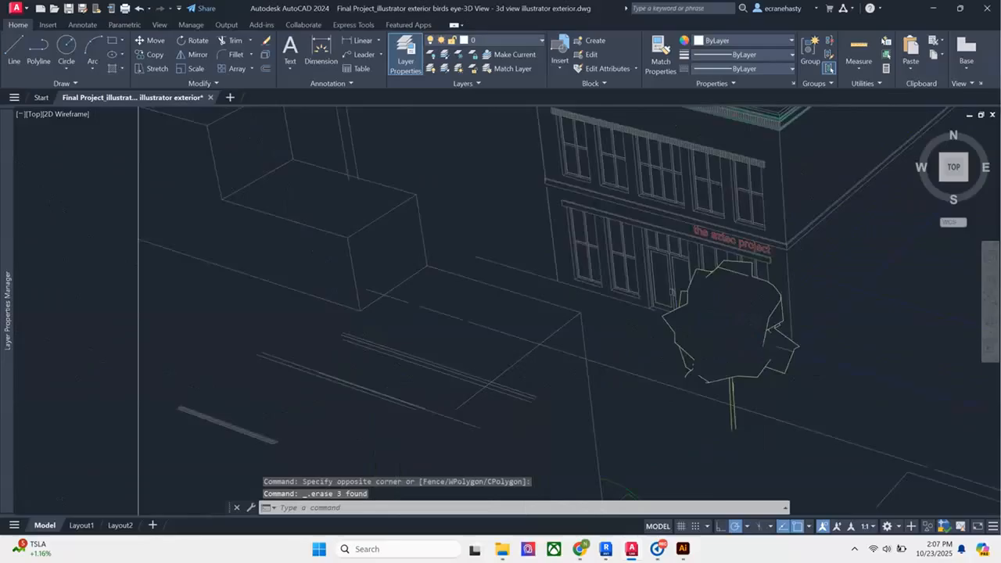
pyautogui.scroll(5, 614, 440)
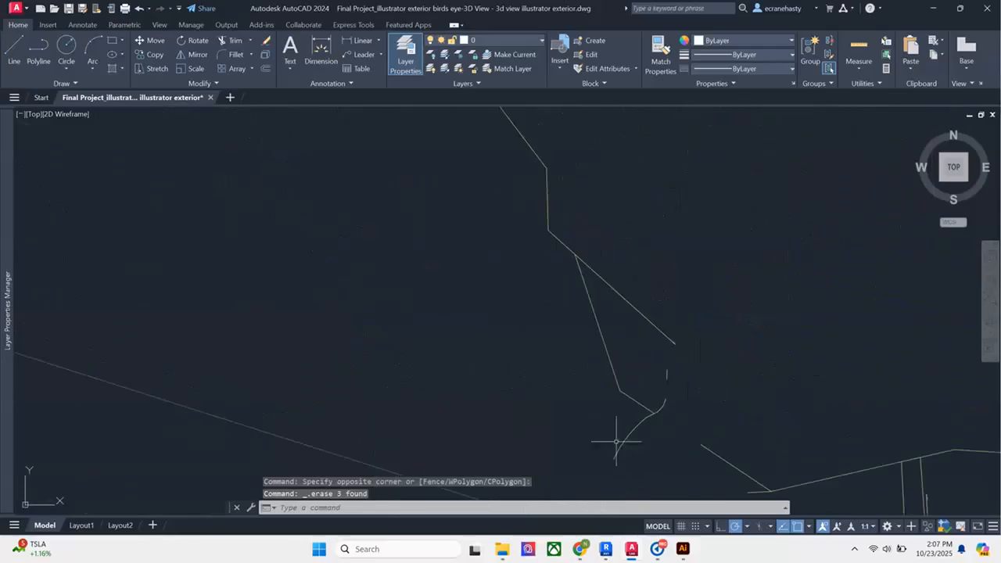
pyautogui.click(599, 402)
pyautogui.click(678, 319)
pyautogui.press('Delete')
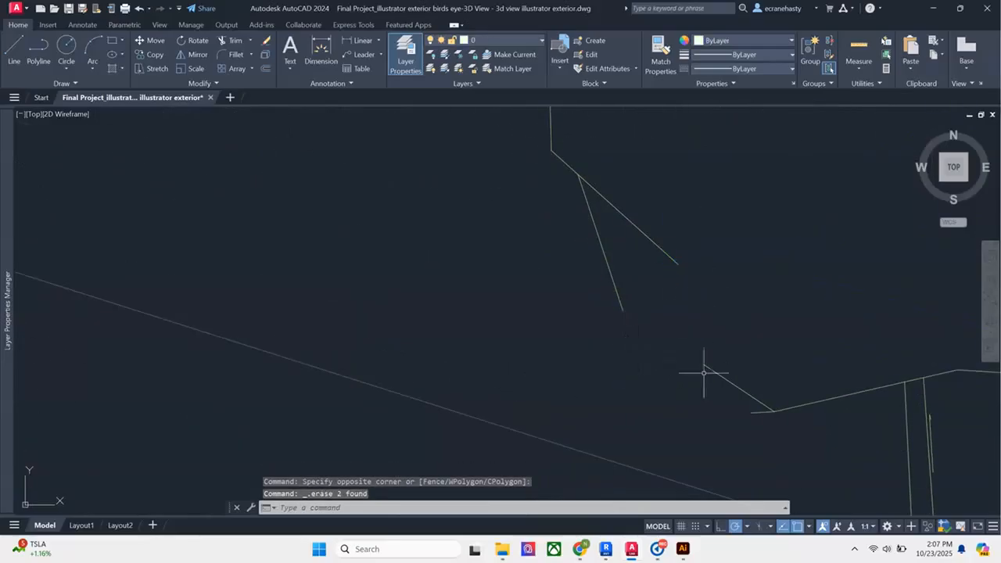
# Stretch the loose end of the canopy's lower segment to the endpoint of the lower-left segment, closing the outline gap.
pyautogui.click(703, 373)
pyautogui.click(702, 345)
pyautogui.click(703, 365)
pyautogui.click(622, 310)
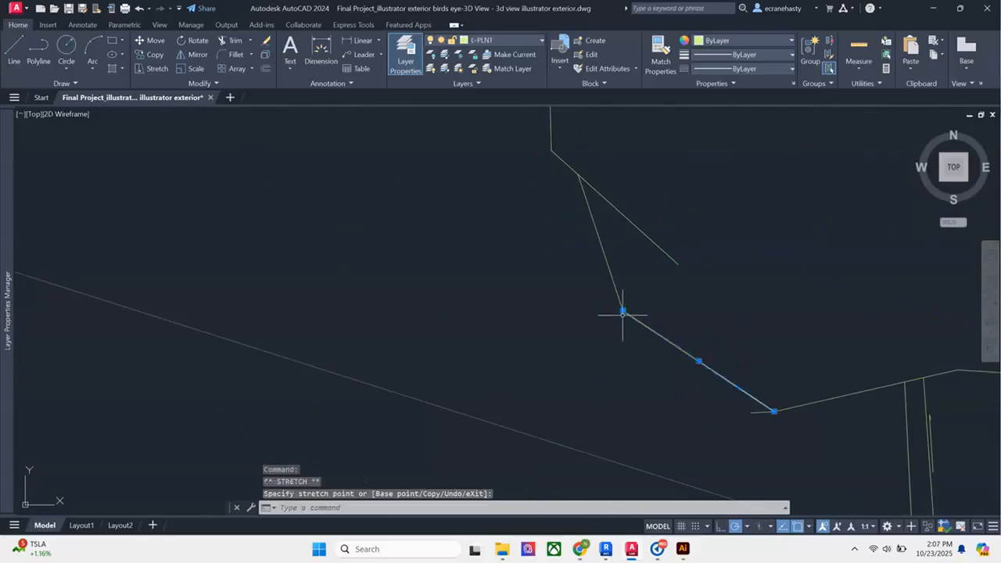
pyautogui.scroll(-2, 619, 327)
pyautogui.press('Escape')
pyautogui.write('tr')
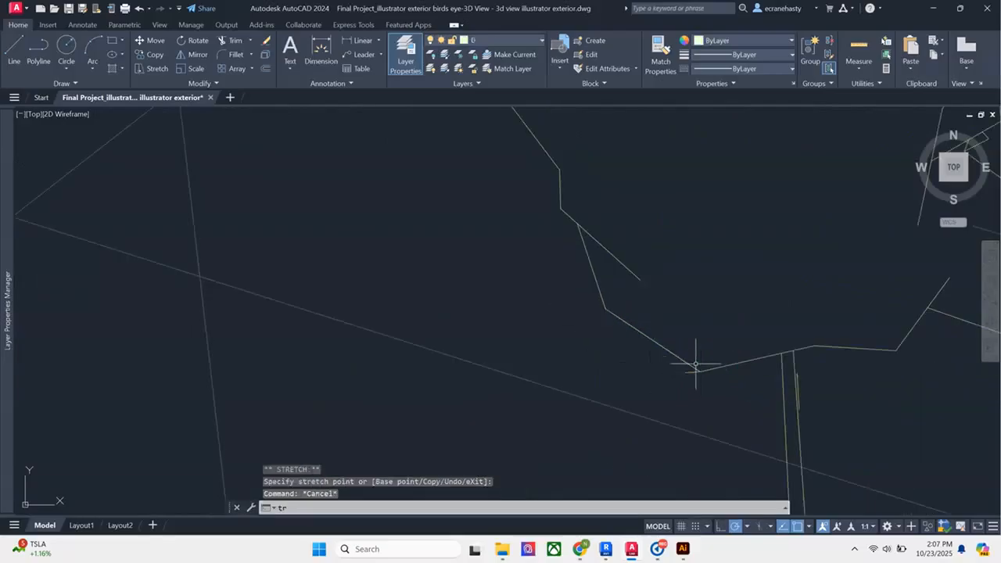
pyautogui.press('Return')
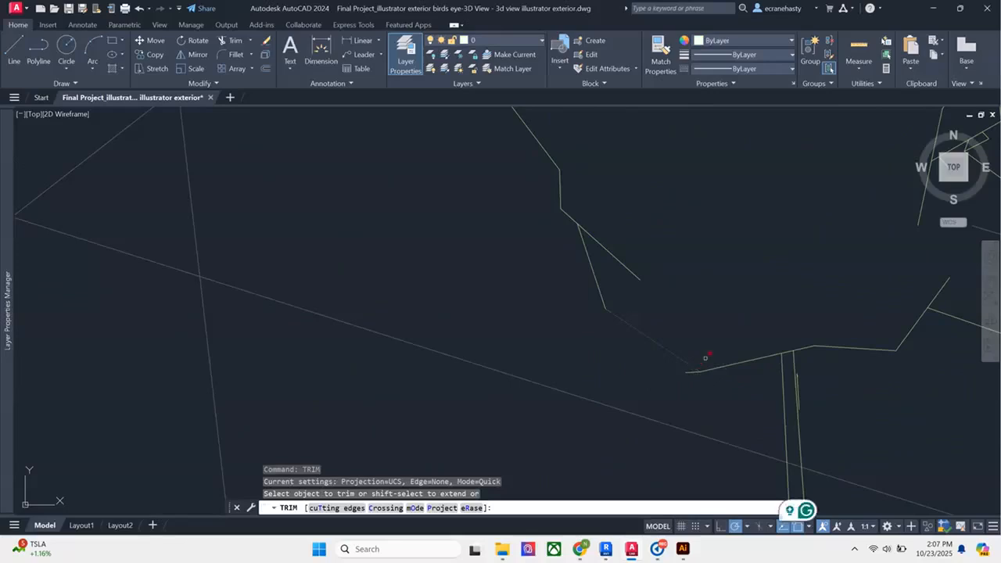
pyautogui.press('Escape')
pyautogui.press('Escape')
pyautogui.press('Escape')
# Erase the short stub line sticking out at the canopy outline's lowest vertex.
pyautogui.scroll(6, 714, 362)
pyautogui.click(694, 415)
pyautogui.click(404, 330)
pyautogui.press('Return')
pyautogui.click(462, 370)
pyautogui.press('Escape')
pyautogui.click(467, 395)
pyautogui.press('Delete')
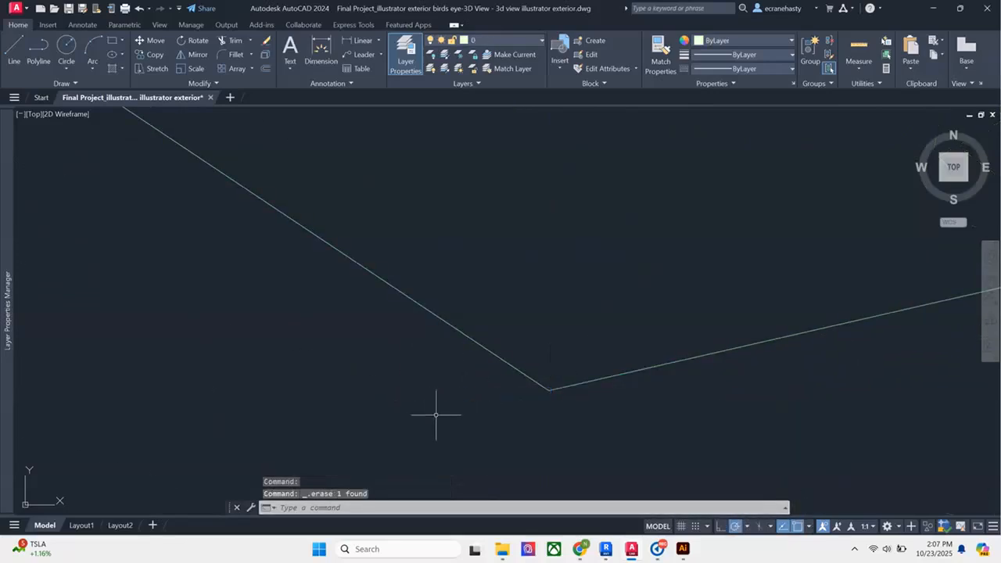
# Erase the stray short lines inside the bulge on the lower-right side of the storefront tree's canopy.
pyautogui.scroll(-5, 435, 415)
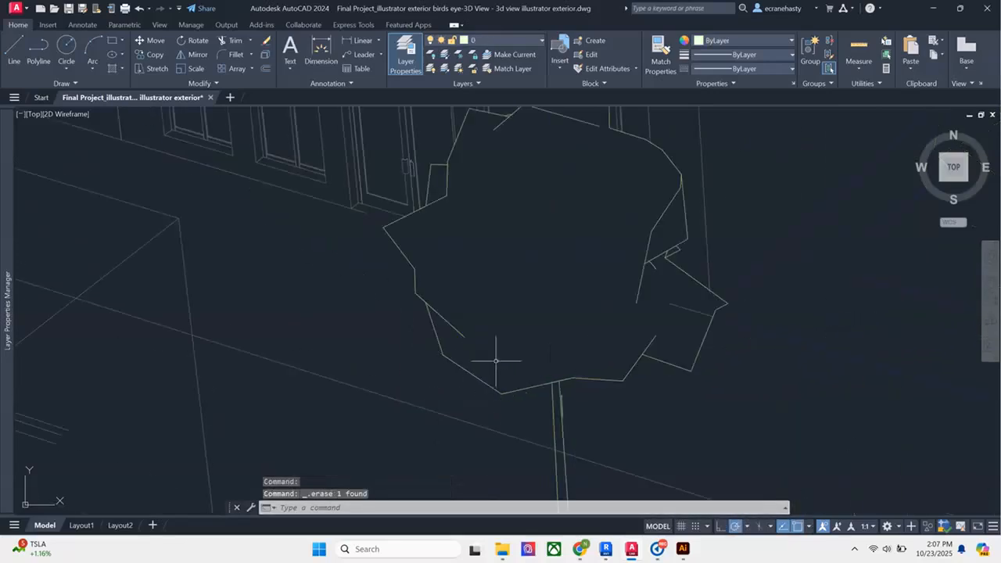
pyautogui.scroll(-4, 646, 283)
pyautogui.click(660, 304)
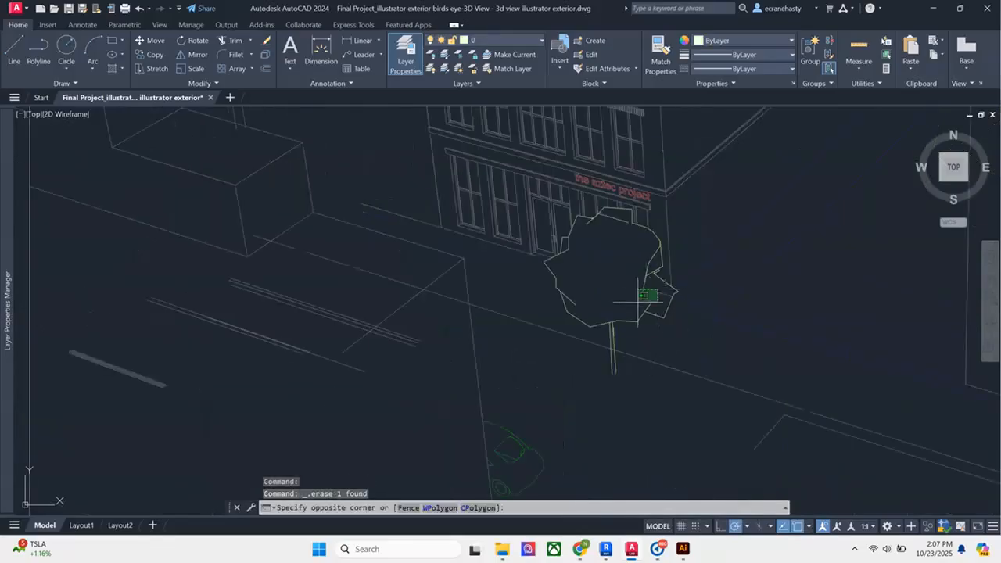
pyautogui.click(668, 299)
pyautogui.scroll(5, 663, 291)
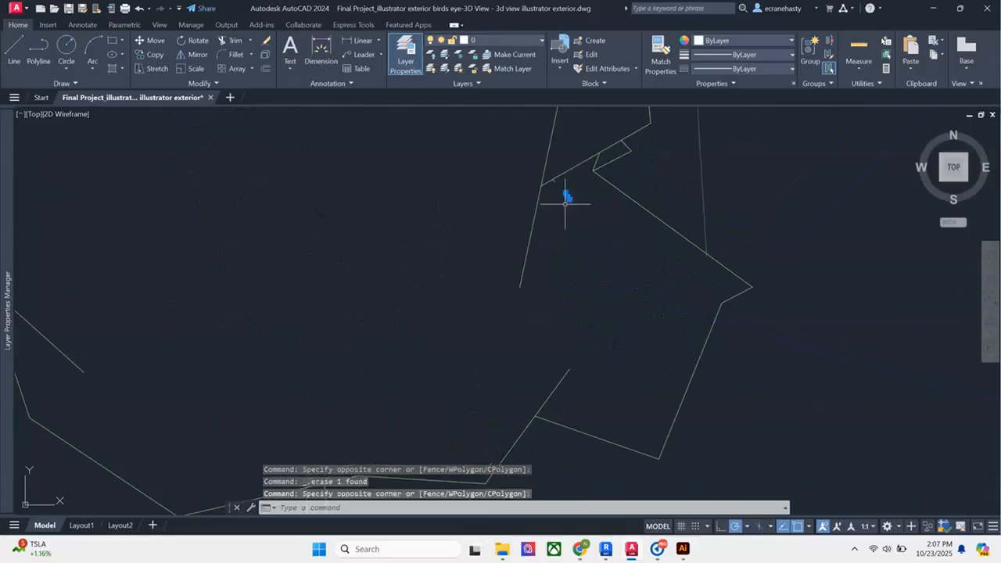
pyautogui.scroll(-4, 587, 201)
pyautogui.moveTo(515, 265); pyautogui.dragTo(817, 290)
pyautogui.scroll(6, 841, 454)
pyautogui.moveTo(674, 221); pyautogui.dragTo(673, 304)
pyautogui.scroll(-1, 673, 303)
pyautogui.click(547, 350)
pyautogui.click(710, 201)
pyautogui.press('Delete')
pyautogui.scroll(-4, 670, 333)
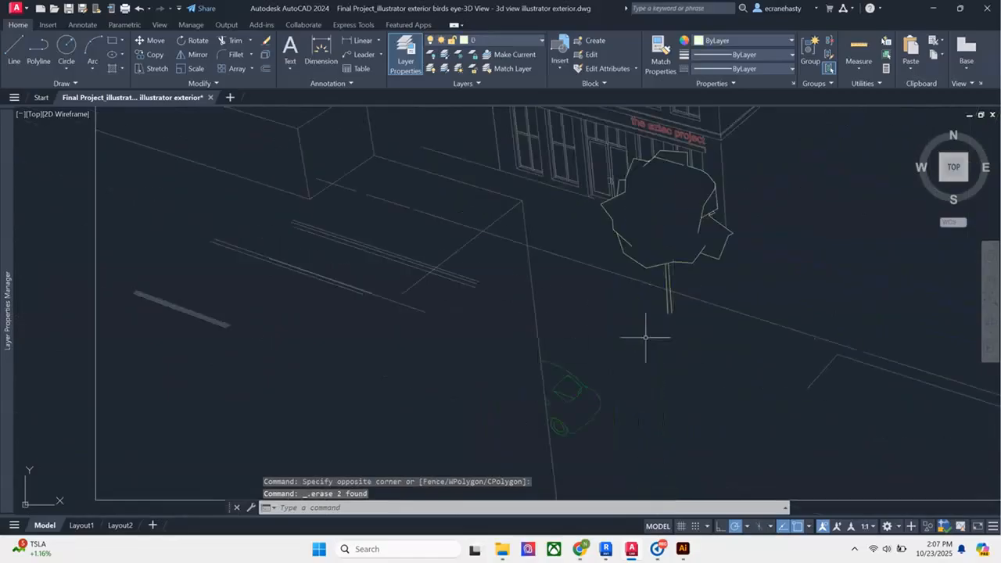
pyautogui.moveTo(818, 316); pyautogui.dragTo(682, 272)
pyautogui.click(675, 340)
pyautogui.click(615, 381)
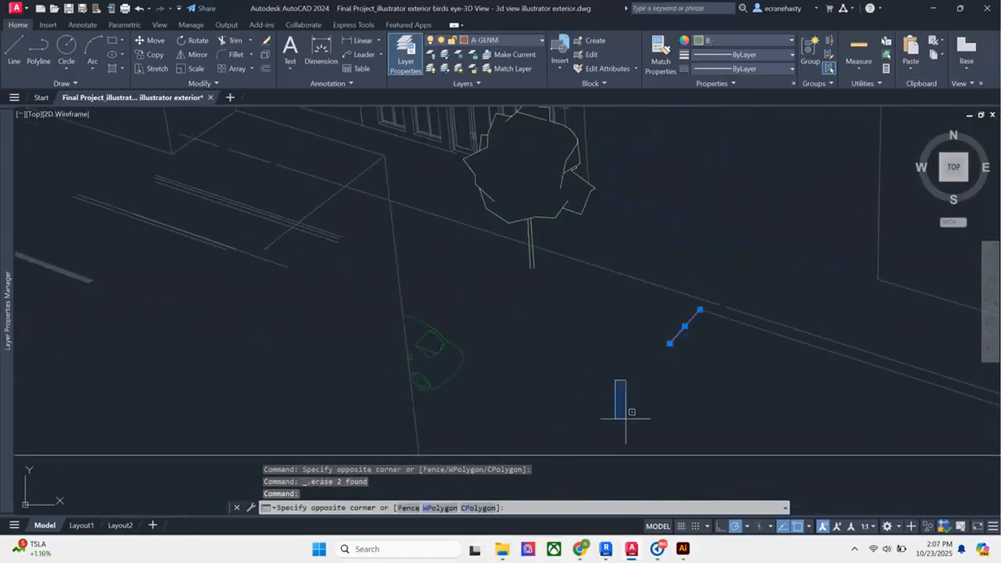
pyautogui.press('Escape')
pyautogui.scroll(-4, 501, 293)
pyautogui.scroll(-2, 499, 294)
# Stretch the end of the neighbouring block's base line across the gap to meet the collinear line beyond it.
pyautogui.scroll(6, 669, 325)
pyautogui.click(507, 227)
pyautogui.click(479, 240)
pyautogui.click(496, 234)
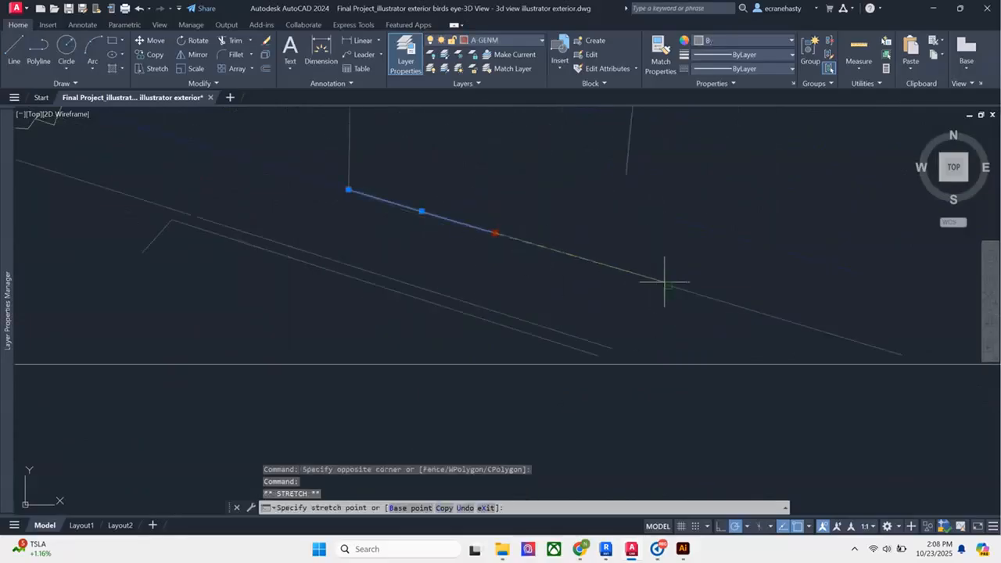
pyautogui.click(665, 282)
pyautogui.press('Escape')
# Stretch the loose lower end of the right-hand block's vertical edge down to meet the base line.
pyautogui.click(635, 173)
pyautogui.click(631, 177)
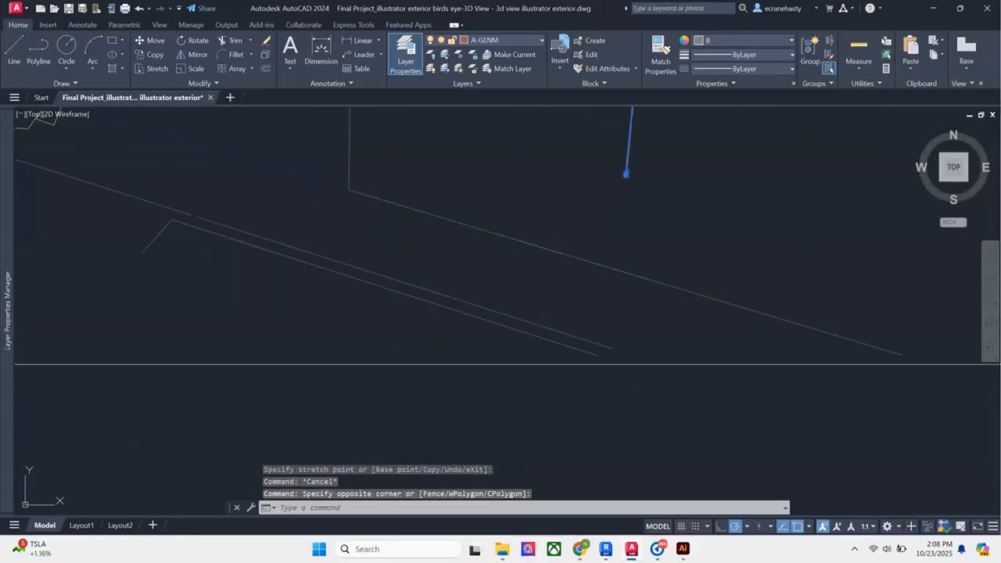
pyautogui.click(625, 174)
pyautogui.press('Escape')
pyautogui.scroll(-4, 612, 319)
pyautogui.scroll(2, 602, 329)
pyautogui.click(505, 394)
pyautogui.click(493, 410)
pyautogui.click(492, 405)
pyautogui.click(472, 397)
pyautogui.press('Escape')
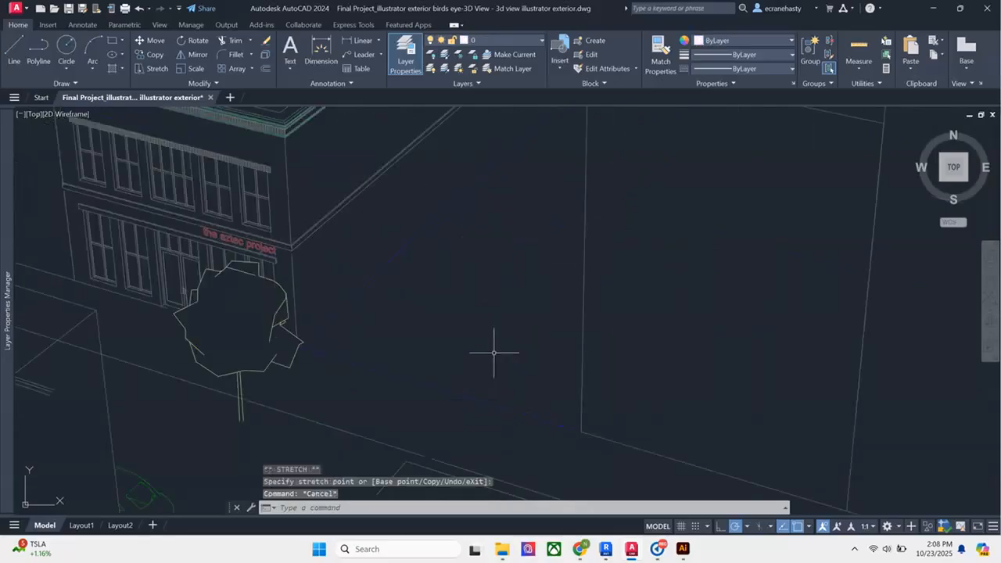
pyautogui.scroll(-3, 597, 369)
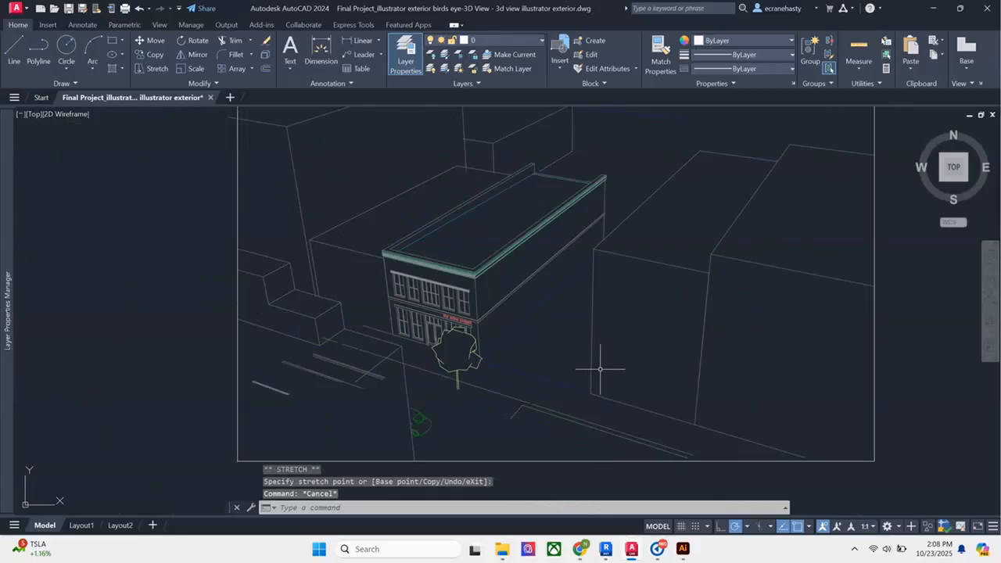
# Erase the stray short line just inside the upper corner of the block beside the main building.
pyautogui.scroll(6, 594, 312)
pyautogui.click(566, 338)
pyautogui.write('t')
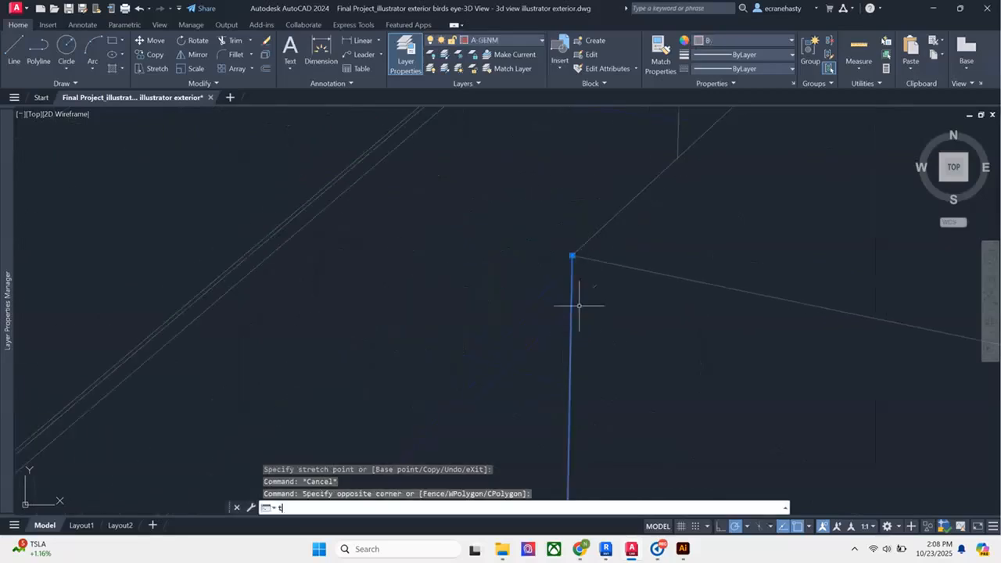
pyautogui.write('r')
pyautogui.press('Return')
pyautogui.press('Escape')
pyautogui.press('Escape')
pyautogui.click(590, 277)
pyautogui.click(620, 310)
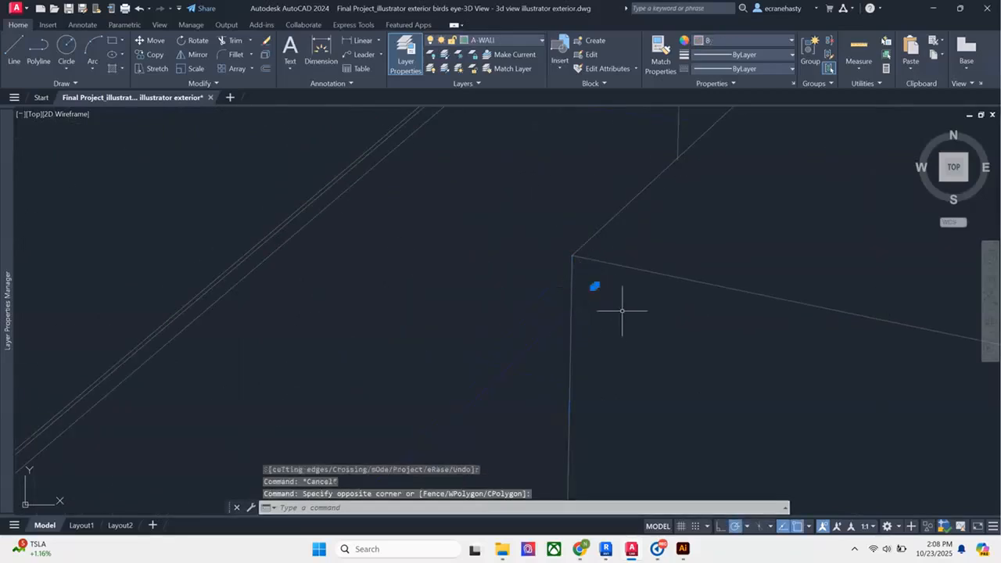
pyautogui.press('Delete')
# Trim away the part of the long floor line that runs inside the rear block, up to the block's vertical edge.
pyautogui.scroll(-6, 648, 320)
pyautogui.scroll(4, 669, 204)
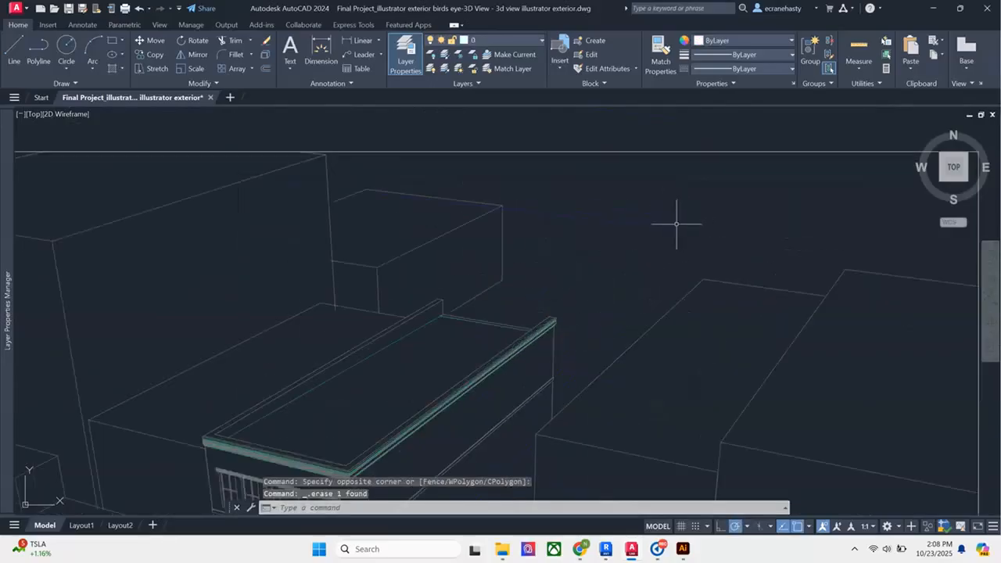
pyautogui.click(661, 228)
pyautogui.moveTo(525, 236); pyautogui.dragTo(502, 233)
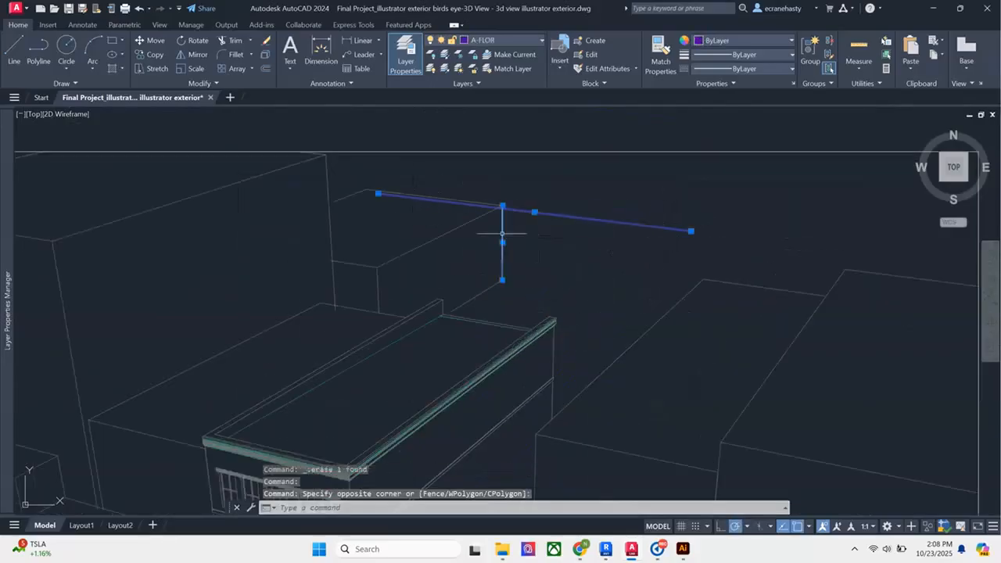
pyautogui.write('tr')
pyautogui.press('Return')
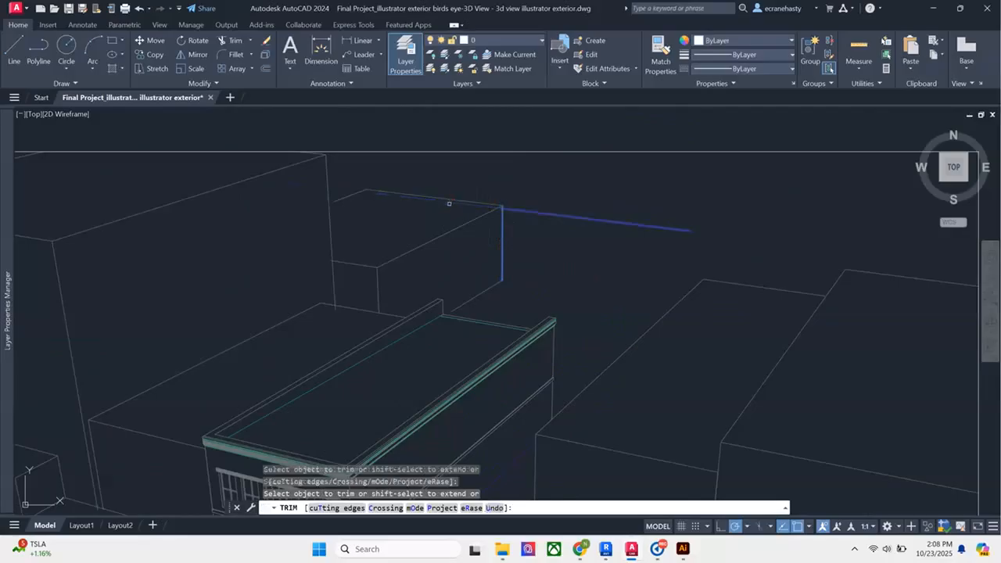
pyautogui.press('Escape')
pyautogui.press('Escape')
pyautogui.hscroll(5, 812, 279)
# Extend the floor line behind the blocks to the right side of the border frame.
pyautogui.click(831, 253)
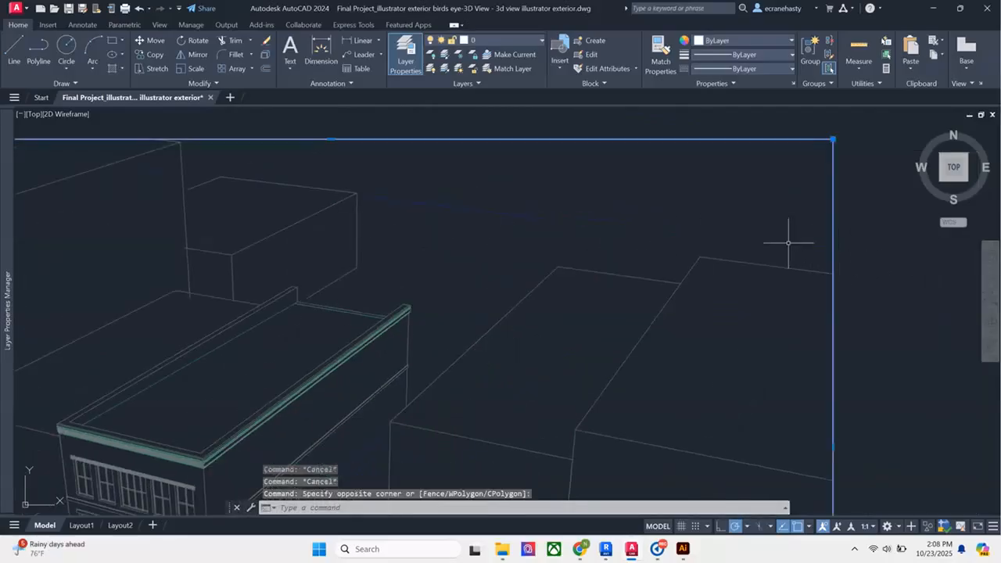
pyautogui.write('extend')
pyautogui.press('Return')
pyautogui.moveTo(552, 243); pyautogui.dragTo(506, 206)
pyautogui.press('Escape')
pyautogui.press('Escape')
# Erase the stray short floor segment near the top corner of the tall block.
pyautogui.moveTo(441, 245); pyautogui.dragTo(694, 244)
pyautogui.click(402, 164)
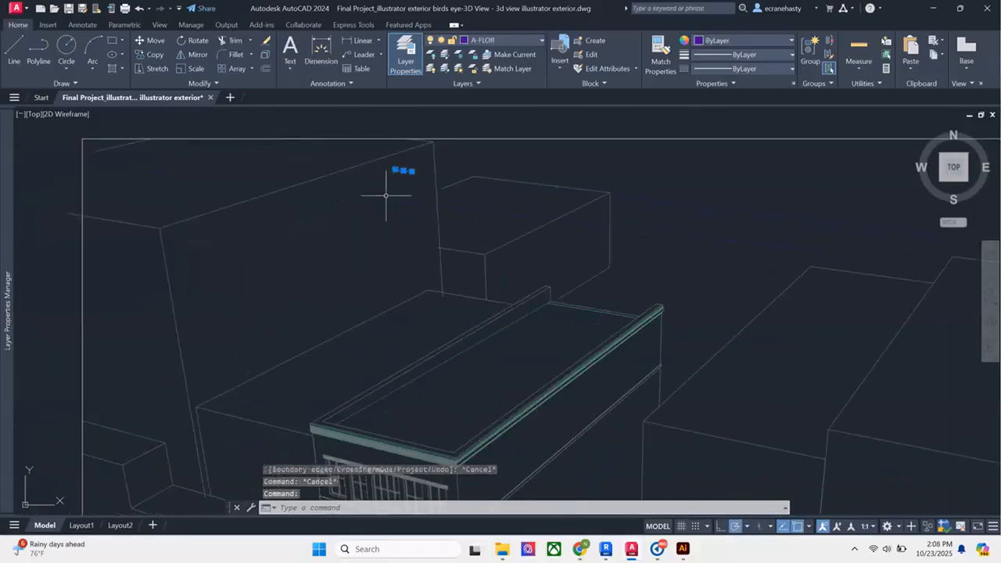
pyautogui.press('Delete')
# Extend the rear block's upper edge to the tall block's vertical edge.
pyautogui.click(435, 211)
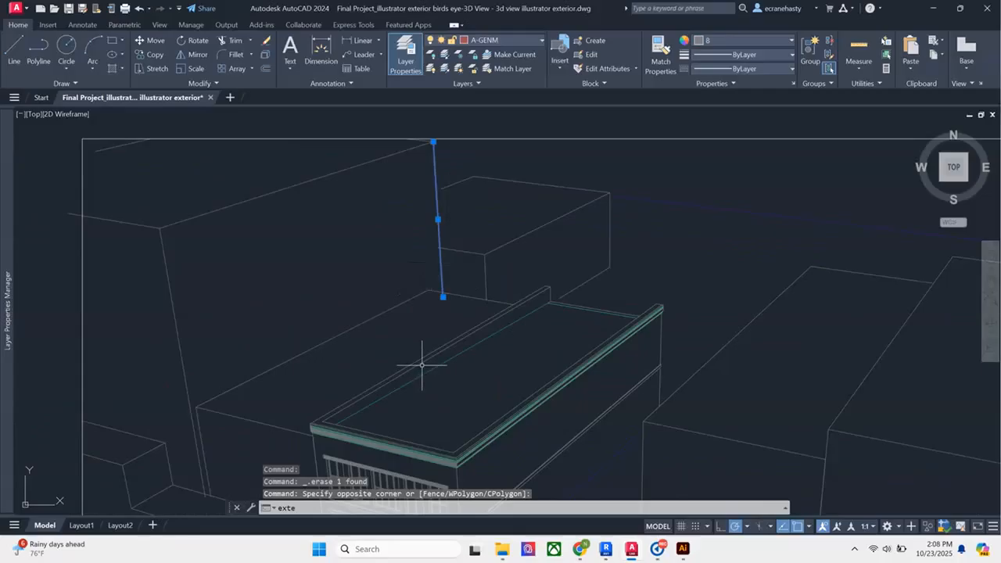
pyautogui.press('Return')
pyautogui.moveTo(462, 176)
pyautogui.mouseDown()
pyautogui.moveTo(456, 201)
pyautogui.moveTo(447, 181)
pyautogui.mouseUp()
pyautogui.press('Escape')
pyautogui.press('Escape')
# Trim the overshoots where the tall block's vertical edge meets the rear block's lower roof edge and the low roof.
pyautogui.moveTo(454, 241); pyautogui.dragTo(429, 257)
pyautogui.scroll(5, 456, 259)
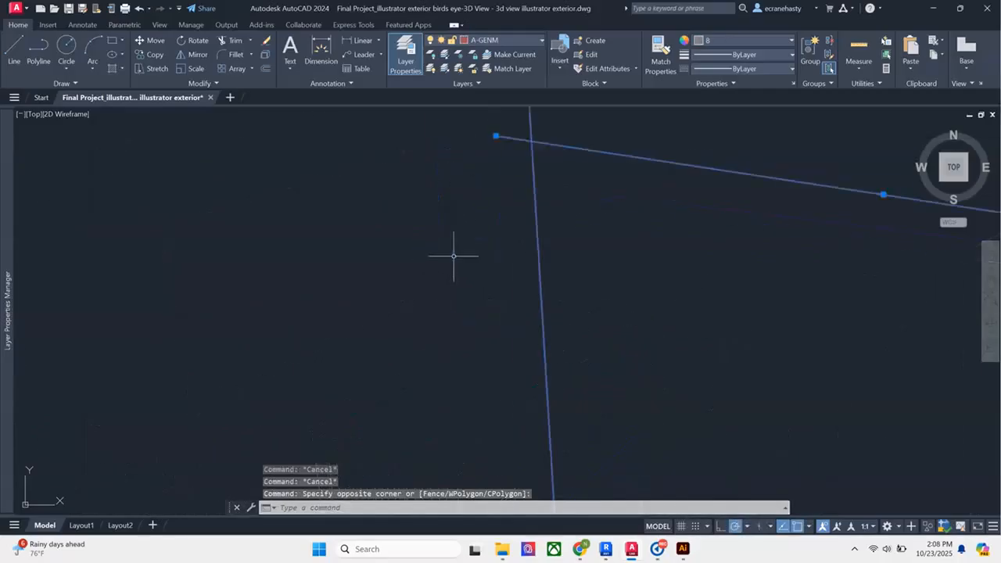
pyautogui.moveTo(587, 339)
pyautogui.mouseDown()
pyautogui.moveTo(500, 353)
pyautogui.moveTo(531, 341)
pyautogui.moveTo(520, 349)
pyautogui.mouseUp()
pyautogui.press('Return')
pyautogui.press('Escape')
pyautogui.click(520, 225)
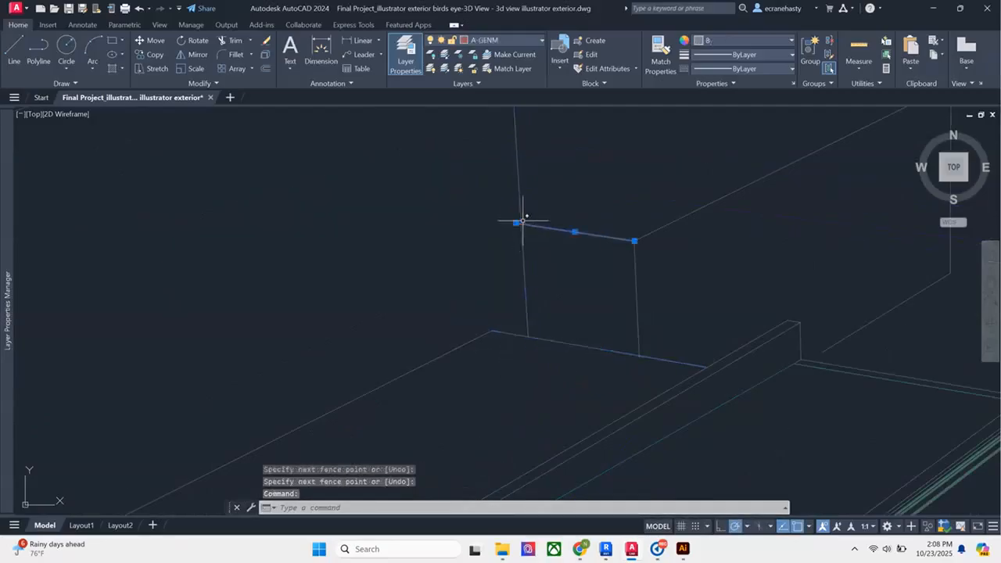
pyautogui.scroll(5, 521, 223)
pyautogui.press('Escape')
pyautogui.press('Escape')
pyautogui.scroll(-5, 458, 212)
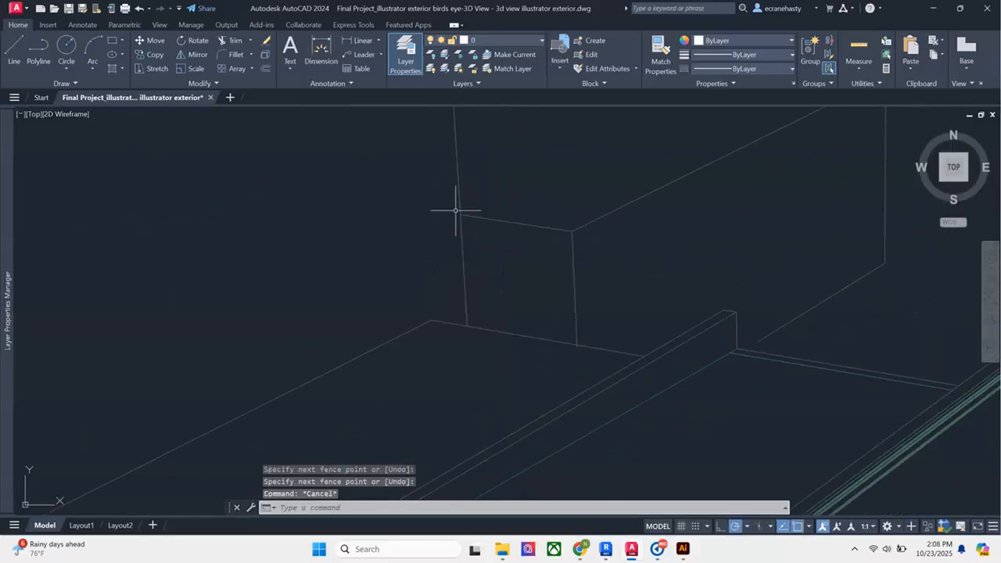
# Trim the lower end of the rear block's front vertical edge at the low roof's back edge.
pyautogui.scroll(8, 674, 353)
pyautogui.click(558, 252)
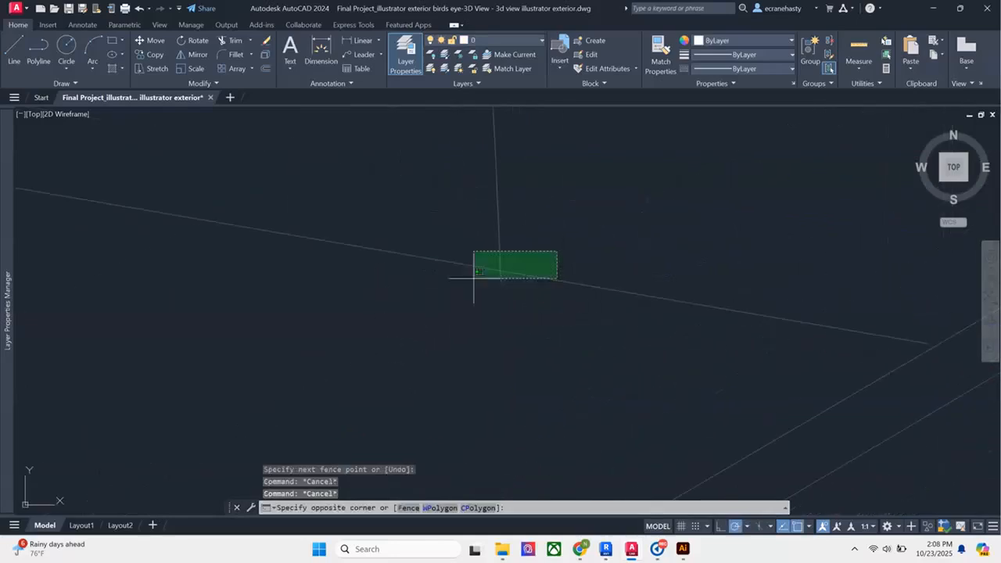
pyautogui.click(476, 274)
pyautogui.write('tr')
pyautogui.press('Return')
pyautogui.press('Escape')
pyautogui.scroll(-5, 420, 276)
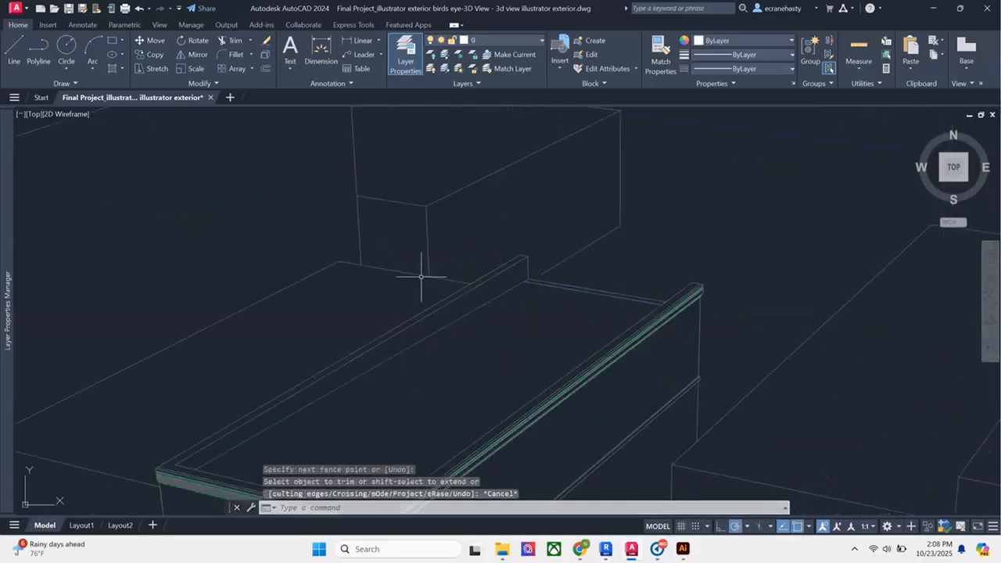
# Extend the rear block's diagonal base line down to the back edge of the main building's roof.
pyautogui.scroll(5, 543, 274)
pyautogui.click(547, 292)
pyautogui.click(469, 319)
pyautogui.write('exte')
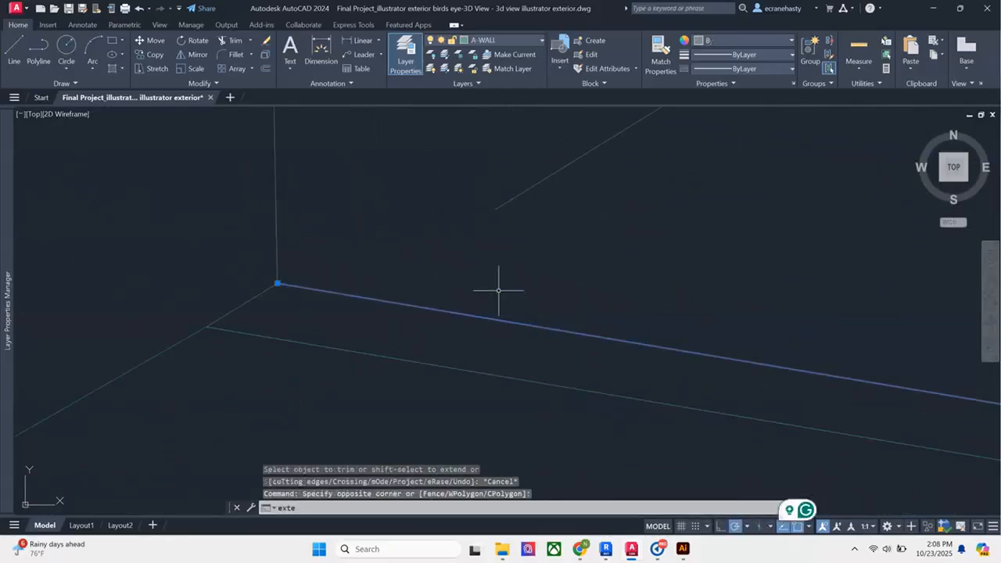
pyautogui.write('nd')
pyautogui.press('Return')
pyautogui.click(493, 182)
pyautogui.click(562, 218)
pyautogui.press('Return')
pyautogui.scroll(-8, 726, 306)
pyautogui.press('Escape')
# Trim the lower ends of the two near-parallel vertical edges where they overshoot the stepped block's back edge.
pyautogui.moveTo(415, 384); pyautogui.dragTo(421, 352)
pyautogui.scroll(4, 313, 334)
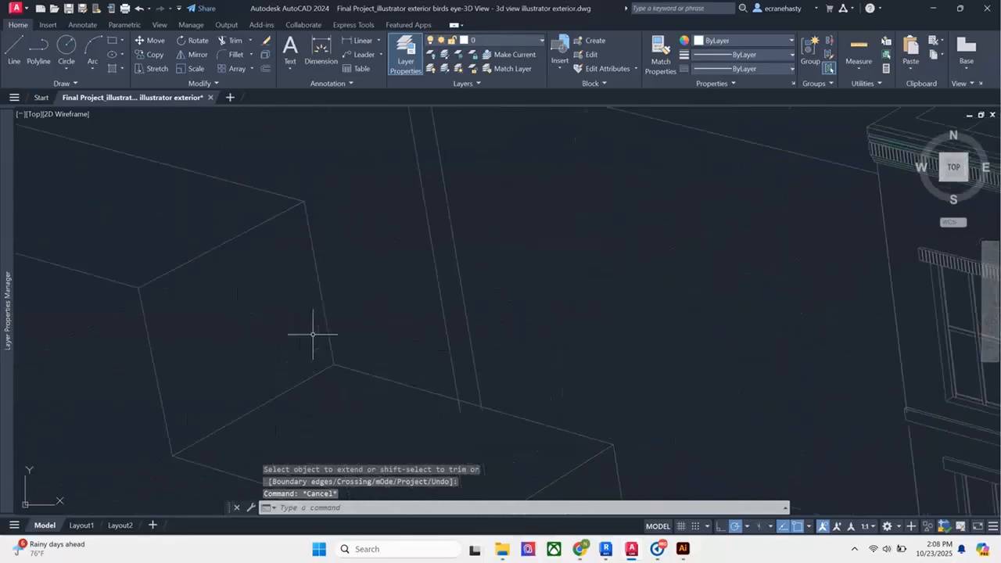
pyautogui.click(524, 442)
pyautogui.click(440, 384)
pyautogui.write('tr')
pyautogui.press('space')
pyautogui.scroll(6, 469, 418)
pyautogui.click(614, 336)
pyautogui.click(564, 342)
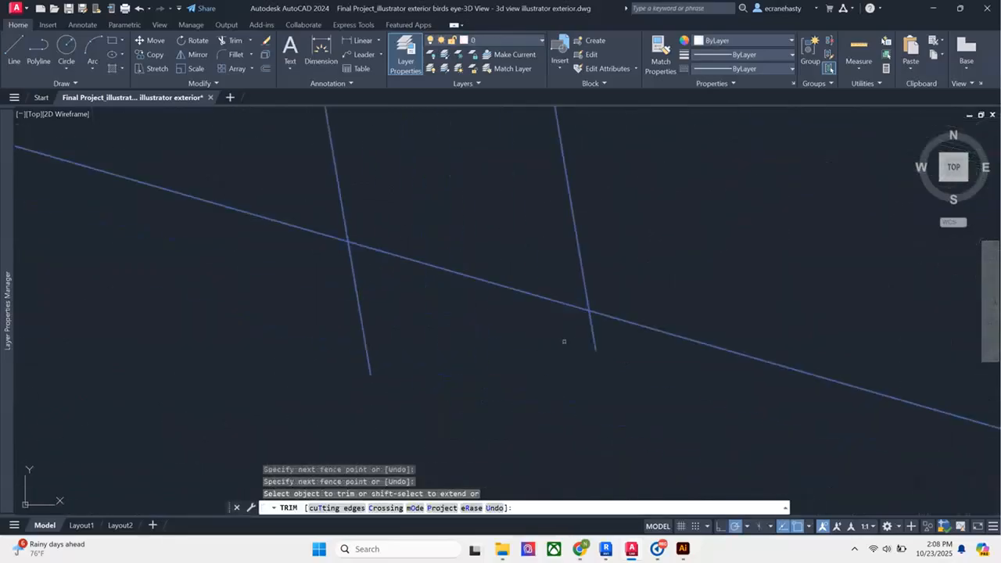
pyautogui.moveTo(612, 334)
pyautogui.mouseDown()
pyautogui.moveTo(544, 346)
pyautogui.moveTo(397, 311)
pyautogui.moveTo(320, 320)
pyautogui.mouseUp()
pyautogui.press('Escape')
pyautogui.scroll(-6, 440, 217)
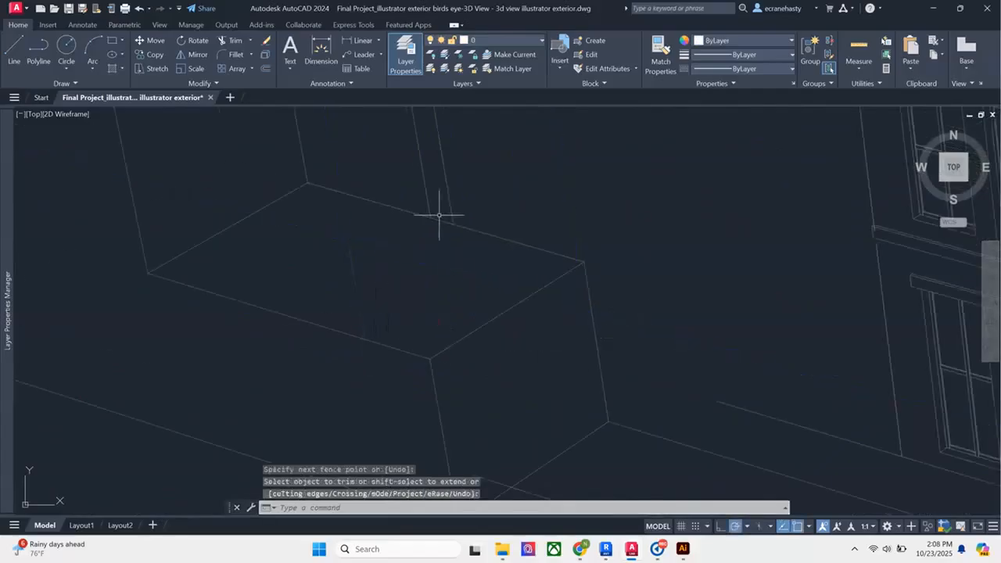
# Extend the main building's ground line to the stepped block's nearest vertical edge.
pyautogui.click(500, 275)
pyautogui.write('exte')
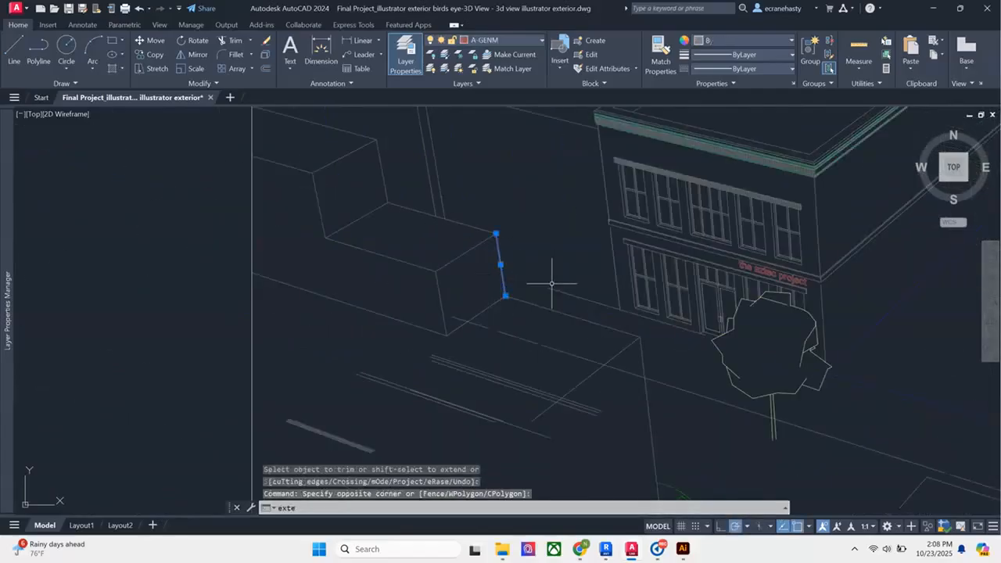
pyautogui.write('nd')
pyautogui.press('space')
pyautogui.moveTo(579, 286); pyautogui.dragTo(567, 311)
pyautogui.press('Escape')
pyautogui.press('Escape')
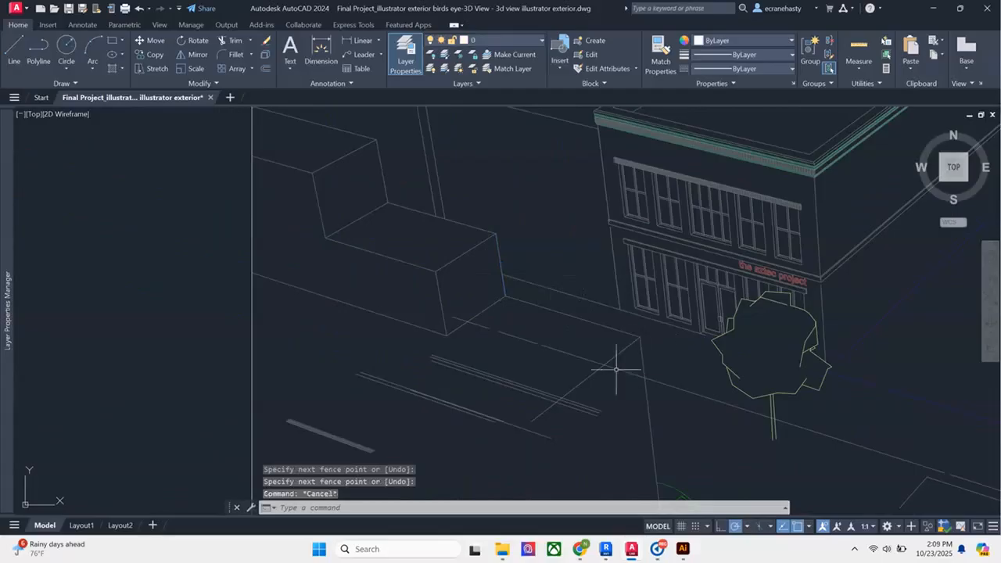
pyautogui.press('Escape')
# Erase the broken line segments and parallel street lines in front of the stepped block.
pyautogui.click(411, 300)
pyautogui.click(553, 349)
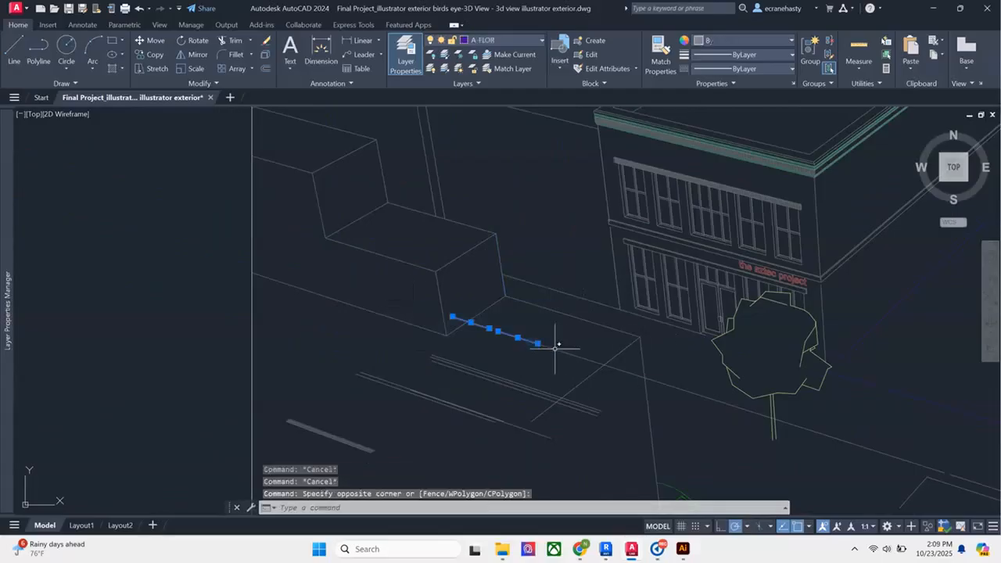
pyautogui.press('Delete')
pyautogui.click(541, 379)
pyautogui.click(489, 392)
pyautogui.press('Delete')
pyautogui.moveTo(482, 397); pyautogui.dragTo(492, 325)
pyautogui.click(492, 326)
pyautogui.click(328, 380)
pyautogui.press('Delete')
# Trim the street line where it passes behind the front block, using the block's vertical edge as the limit.
pyautogui.scroll(-6, 469, 328)
pyautogui.scroll(6, 489, 337)
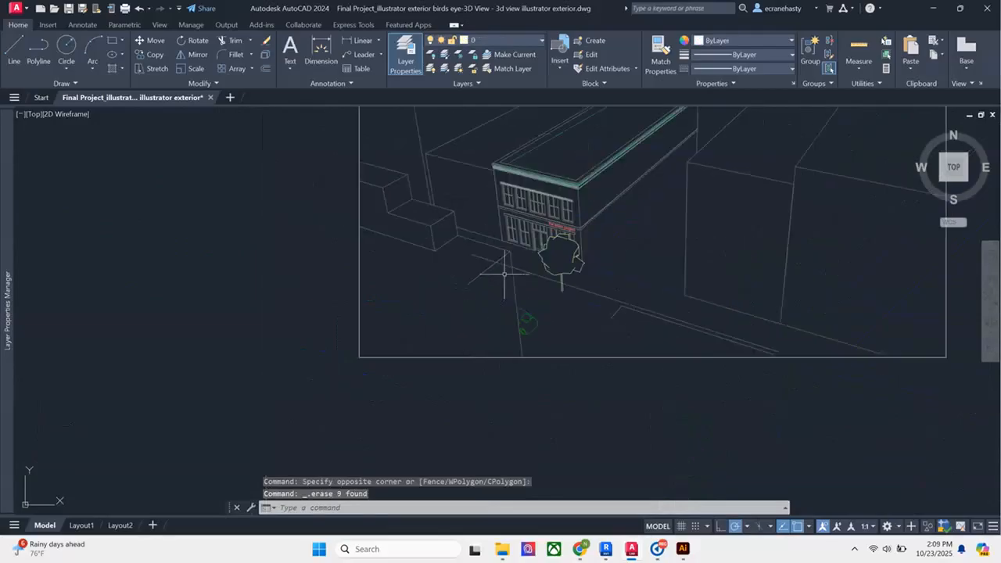
pyautogui.moveTo(520, 284); pyautogui.dragTo(490, 284)
pyautogui.write('tr')
pyautogui.press('Return')
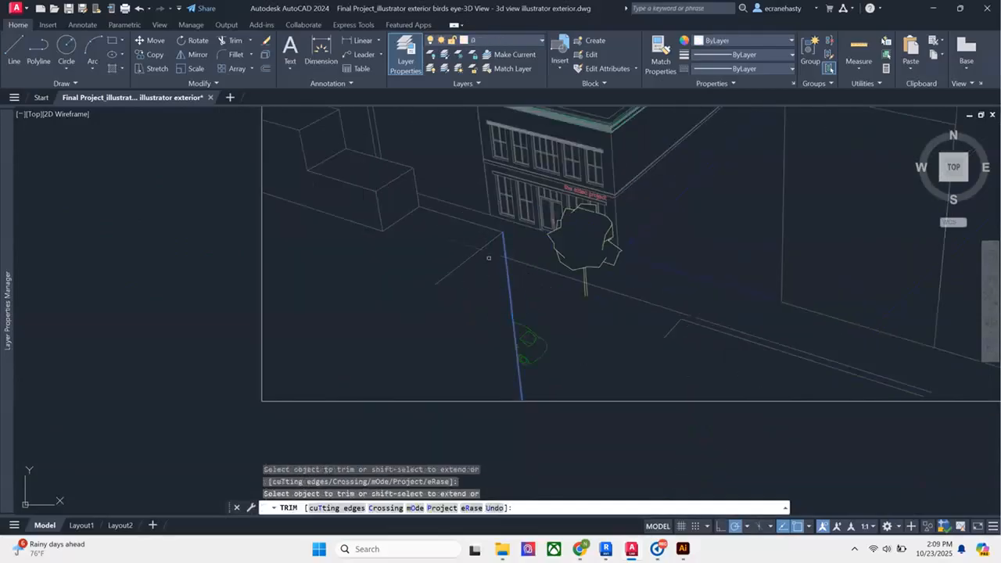
pyautogui.press('Escape')
# Extend the front block's diagonal edge down to the border frame's bottom side.
pyautogui.write('ex')
pyautogui.press('Return')
pyautogui.moveTo(463, 286); pyautogui.dragTo(436, 244)
pyautogui.scroll(-5, 447, 312)
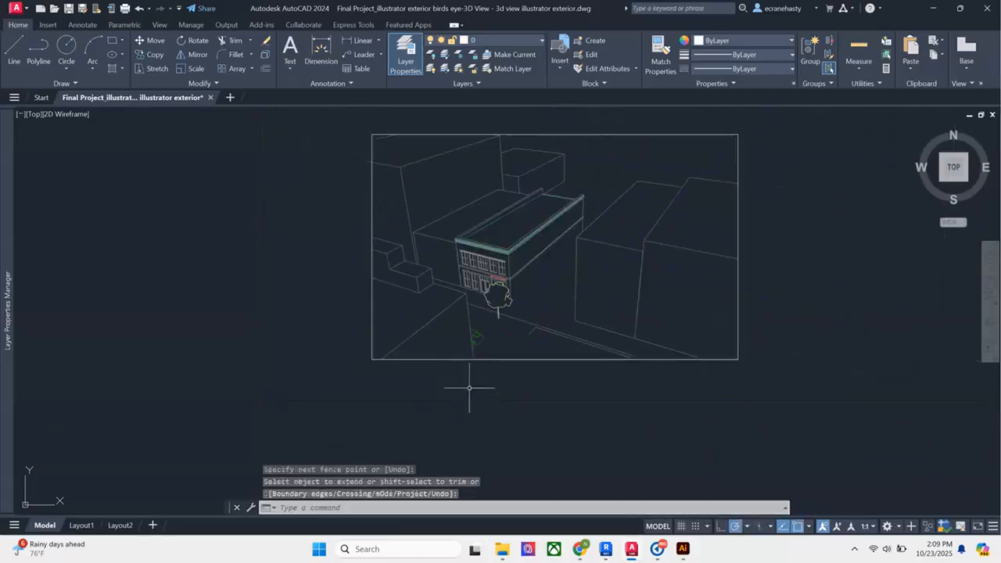
pyautogui.press('Escape')
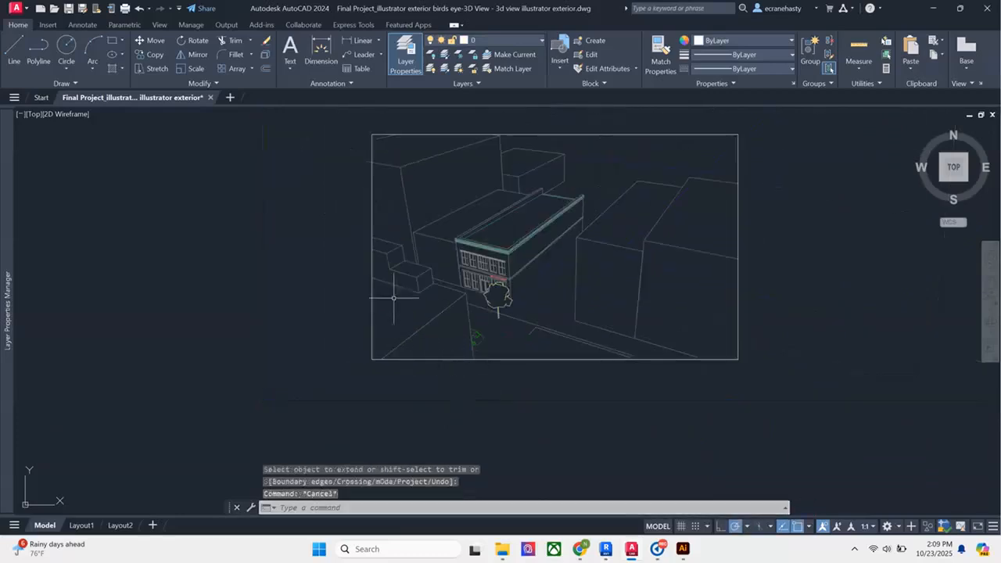
# Extend the short diagonal line at the curb corner down to the border frame's bottom side.
pyautogui.click(549, 379)
pyautogui.click(520, 350)
pyautogui.scroll(2, 532, 336)
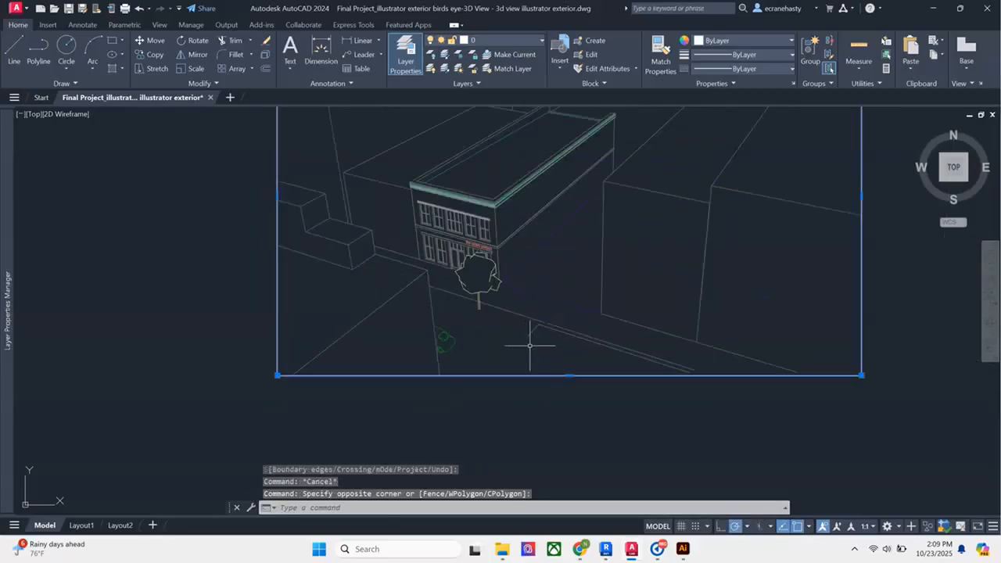
pyautogui.write('exten')
pyautogui.press('Return')
pyautogui.press('Return')
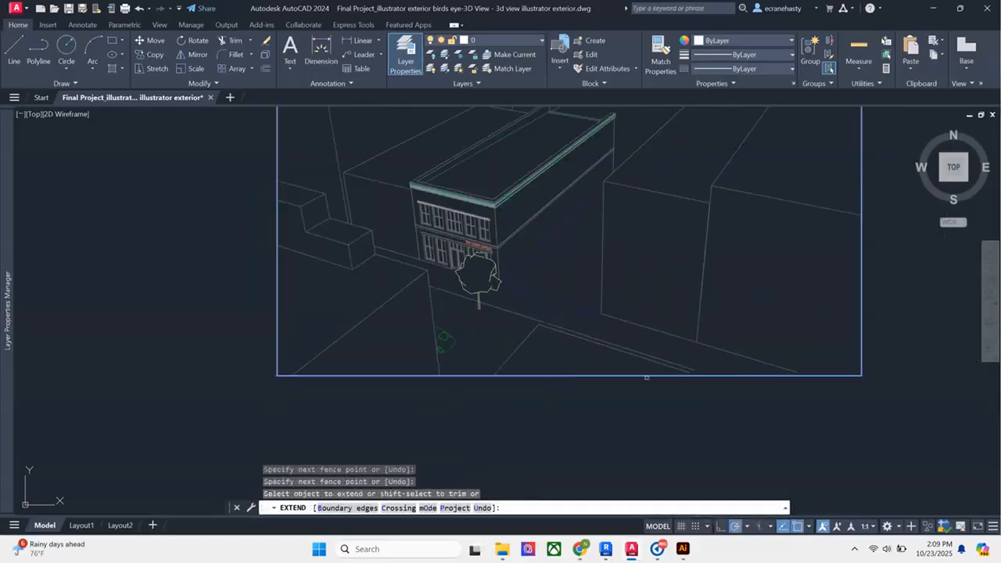
# Extend the two parallel curb lines at both ends to the border frame.
pyautogui.click(681, 375)
pyautogui.click(677, 366)
pyautogui.click(636, 375)
pyautogui.click(621, 347)
pyautogui.click(598, 351)
pyautogui.press('Return')
pyautogui.scroll(2, 607, 359)
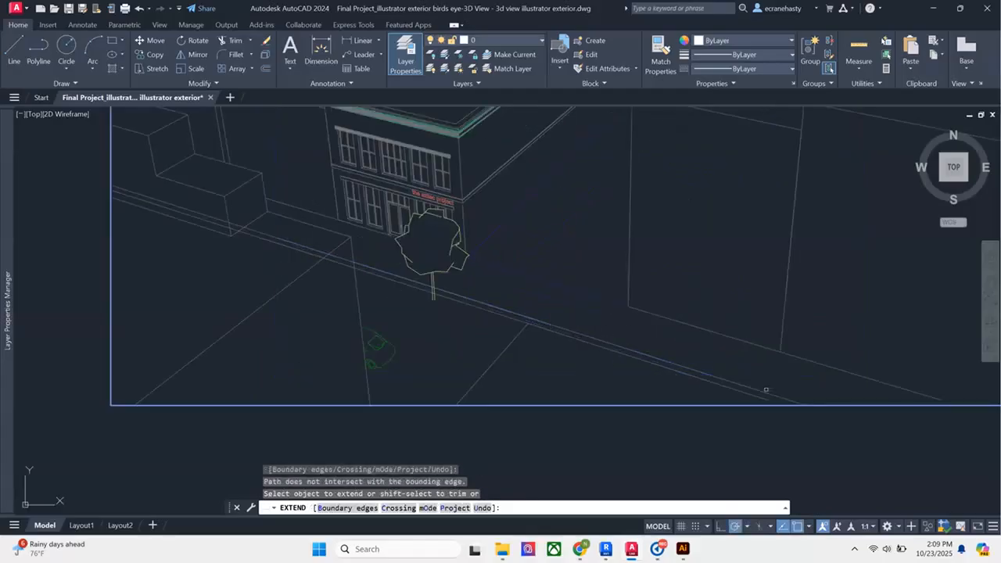
pyautogui.press('Escape')
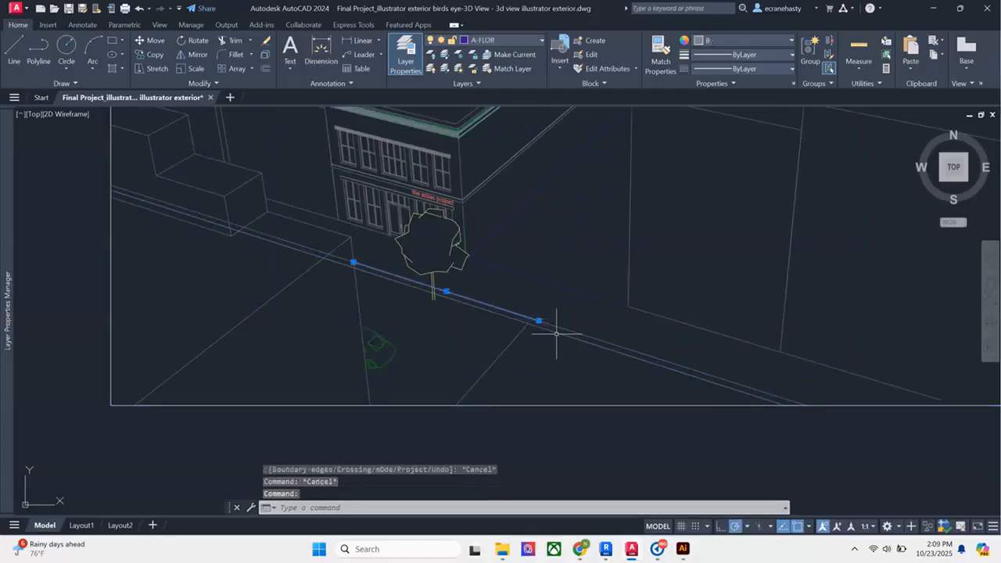
# Erase the overlapping street segment crossing the tree trunk, and trim both curb lines back to the front block's diagonal edge.
pyautogui.press('Delete')
pyautogui.moveTo(317, 261); pyautogui.dragTo(376, 277)
pyautogui.click(390, 331)
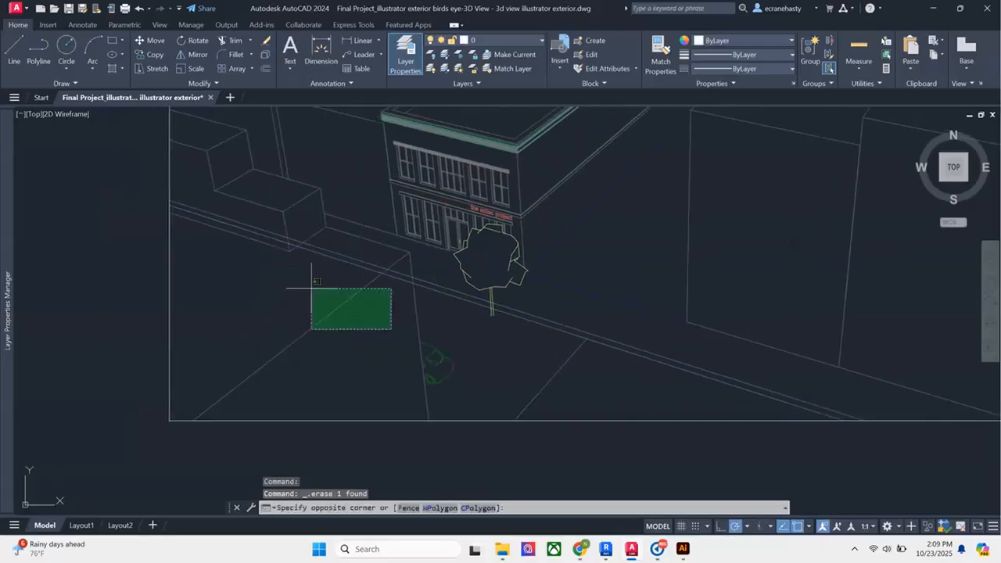
pyautogui.click(315, 287)
pyautogui.write('tr')
pyautogui.press('space')
pyautogui.click(365, 257)
pyautogui.press('Return')
pyautogui.press('Return')
pyautogui.click(366, 286)
pyautogui.click(336, 279)
pyautogui.write('tr')
pyautogui.press('space')
pyautogui.click(331, 247)
pyautogui.click(311, 269)
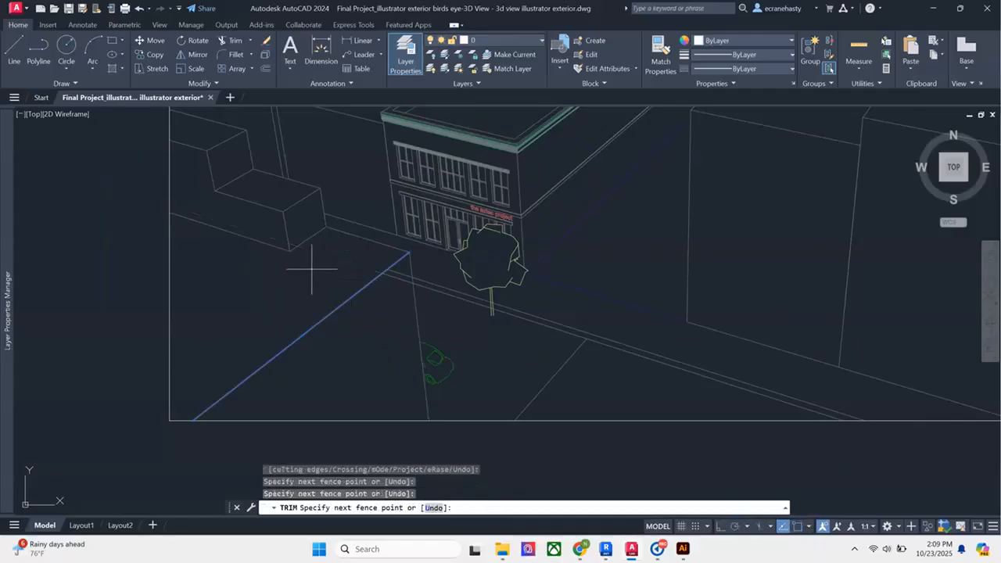
pyautogui.press('Escape')
pyautogui.scroll(-5, 407, 272)
pyautogui.press('Escape')
pyautogui.press('Escape')
# Extend the loose line in the frame's upper-left corner to the left side of the border frame.
pyautogui.scroll(8, 348, 174)
pyautogui.click(396, 194)
pyautogui.click(316, 220)
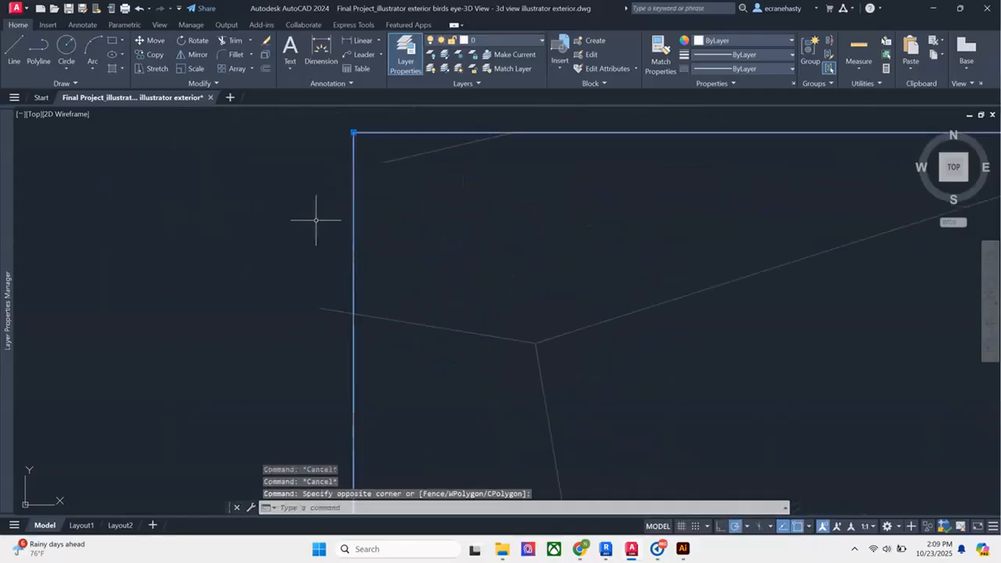
pyautogui.press('space')
pyautogui.click(387, 190)
pyautogui.click(393, 158)
pyautogui.click(393, 158)
pyautogui.press('space')
# Trim the building edge stub that protrudes past the left side of the border frame near its upper corner.
pyautogui.click(425, 343)
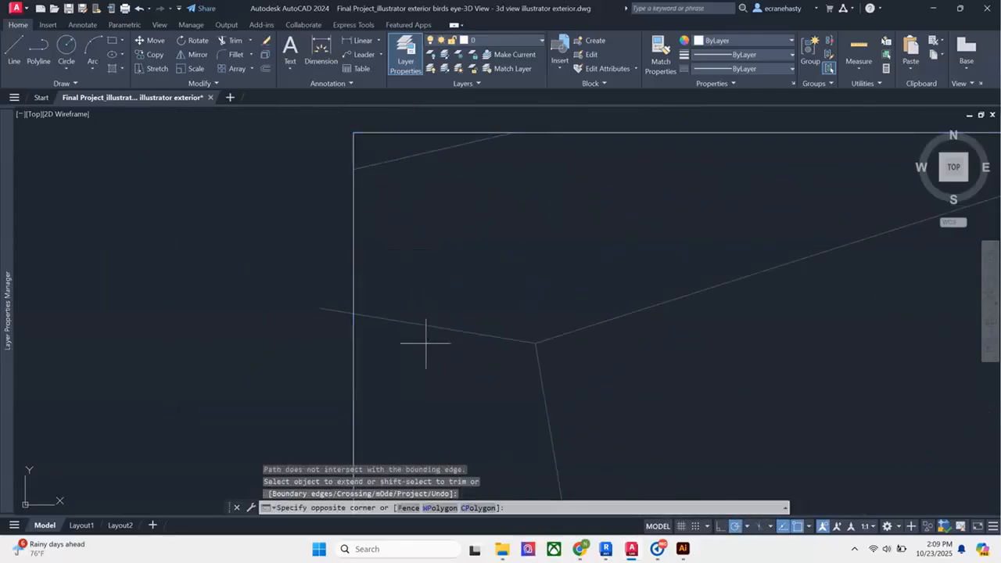
pyautogui.click(330, 309)
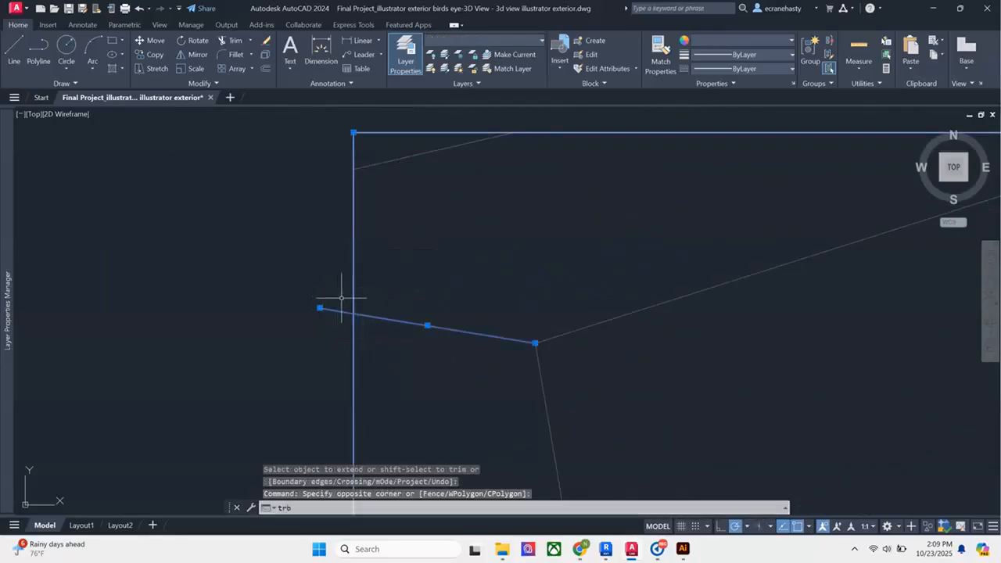
pyautogui.press('space')
pyautogui.click(332, 314)
pyautogui.press('Escape')
pyautogui.scroll(-5, 284, 219)
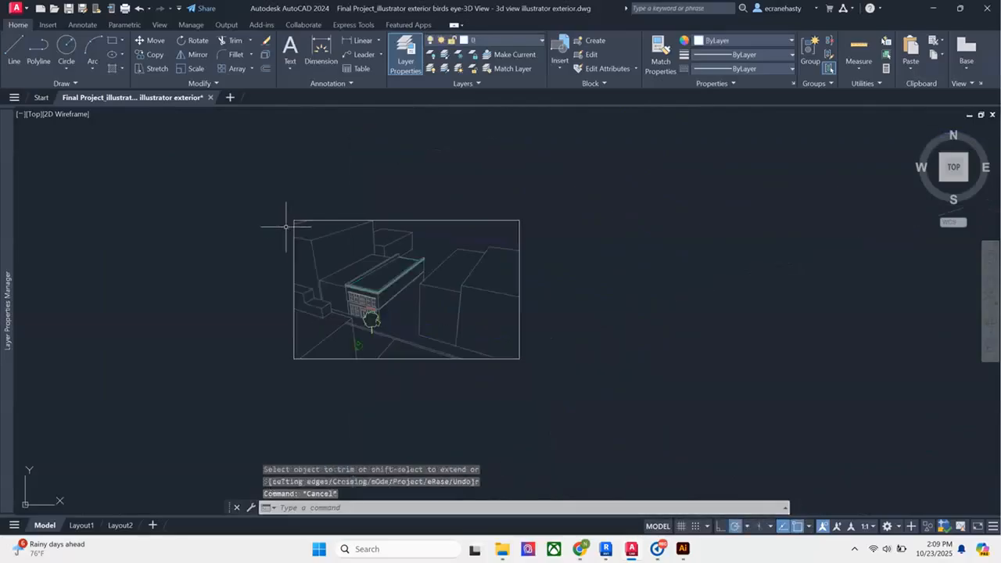
pyautogui.press('Escape')
# Trim the overshooting ledge end line and the vertical wall line at the main building's rear corner.
pyautogui.scroll(3, 321, 300)
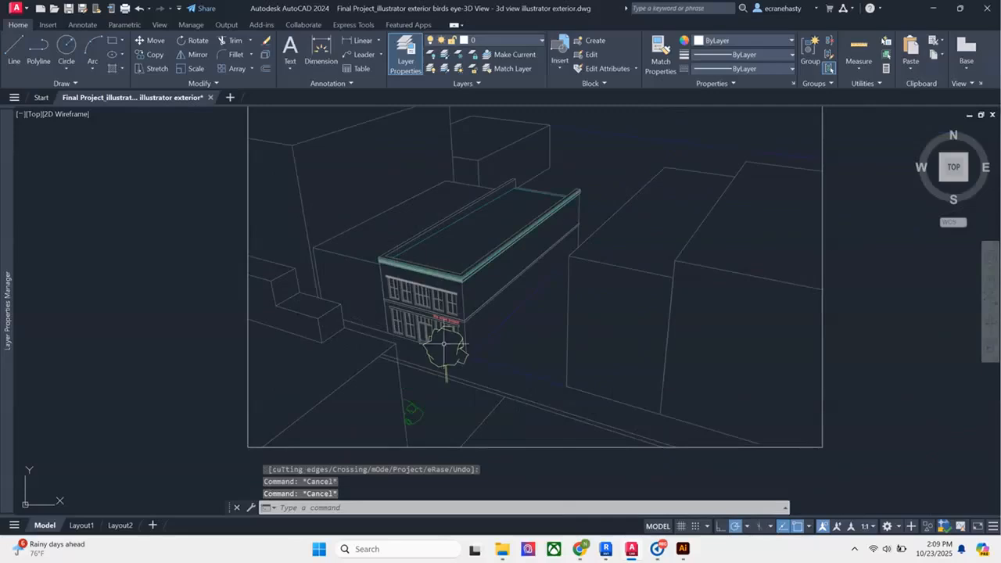
pyautogui.scroll(5, 469, 380)
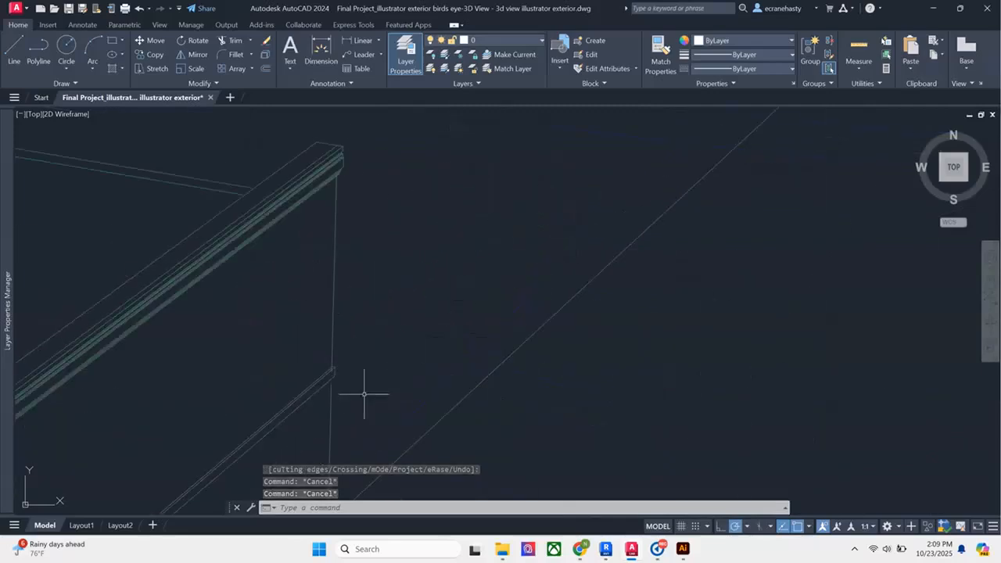
pyautogui.scroll(5, 352, 379)
pyautogui.click(428, 305)
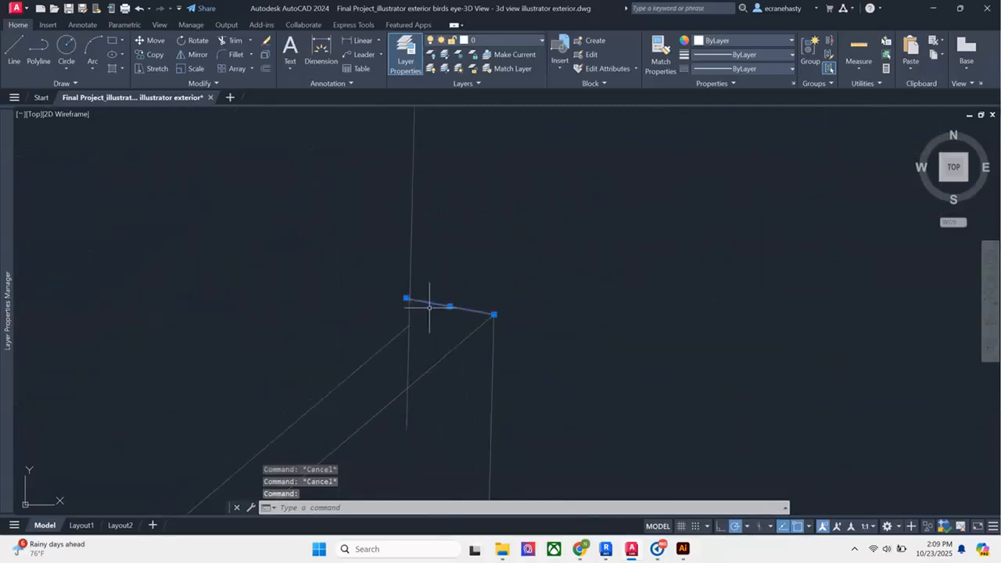
pyautogui.moveTo(419, 324); pyautogui.dragTo(476, 277)
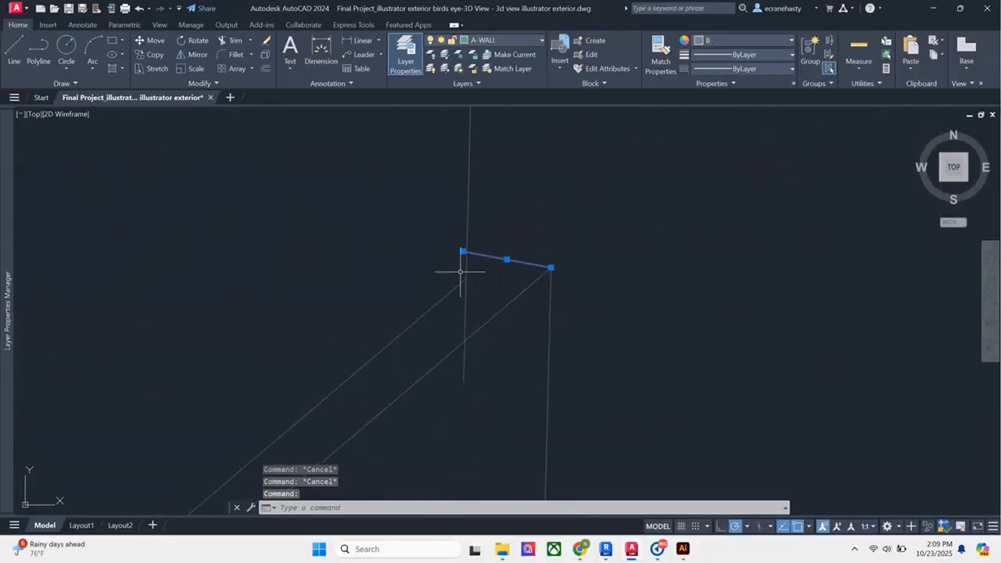
pyautogui.click(487, 229)
pyautogui.write('t')
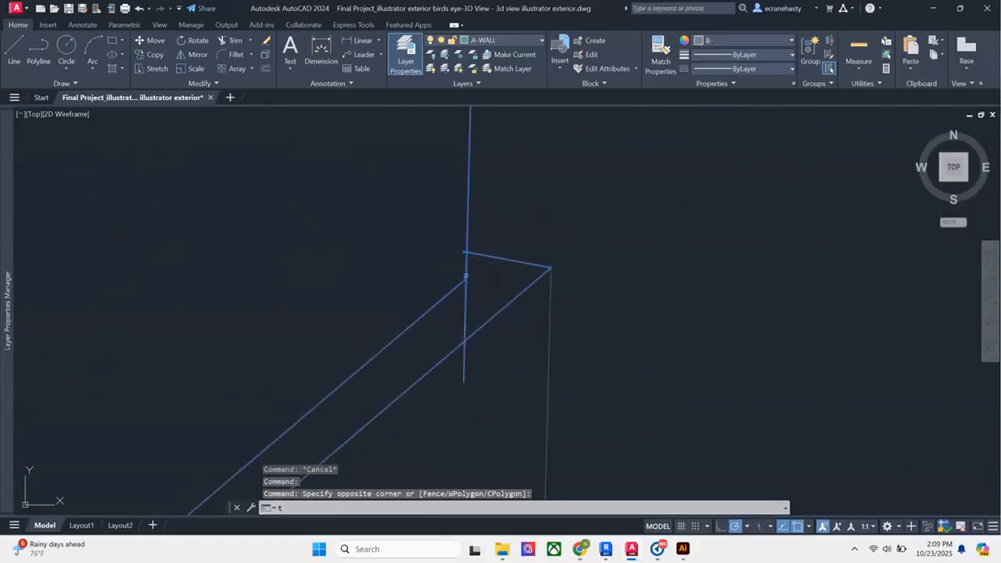
pyautogui.write('r')
pyautogui.press('Return')
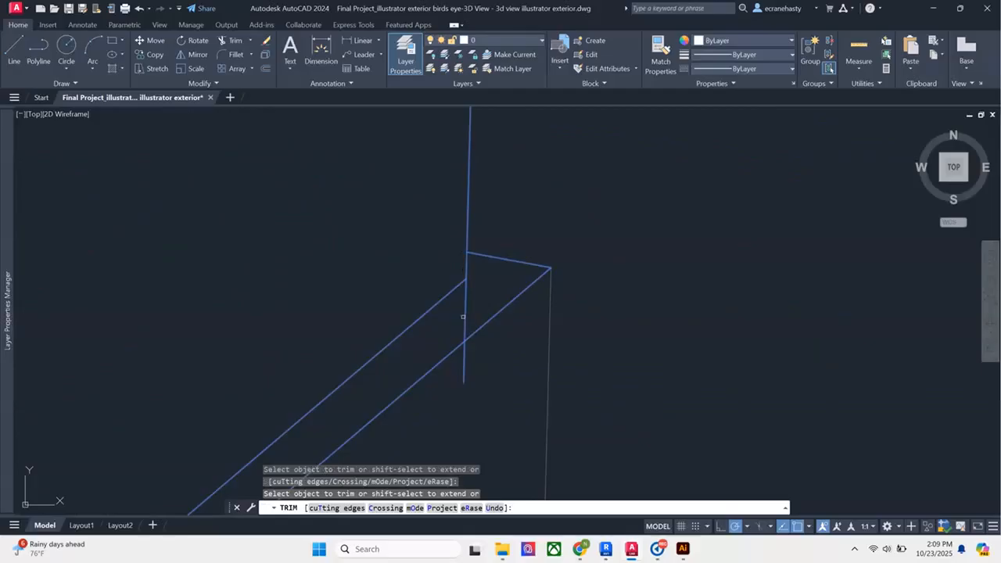
# Erase the leftover vertical wall segment below the ledge at the main building's rear corner.
pyautogui.press('Escape')
pyautogui.press('Escape')
pyautogui.click(442, 415)
pyautogui.click(498, 320)
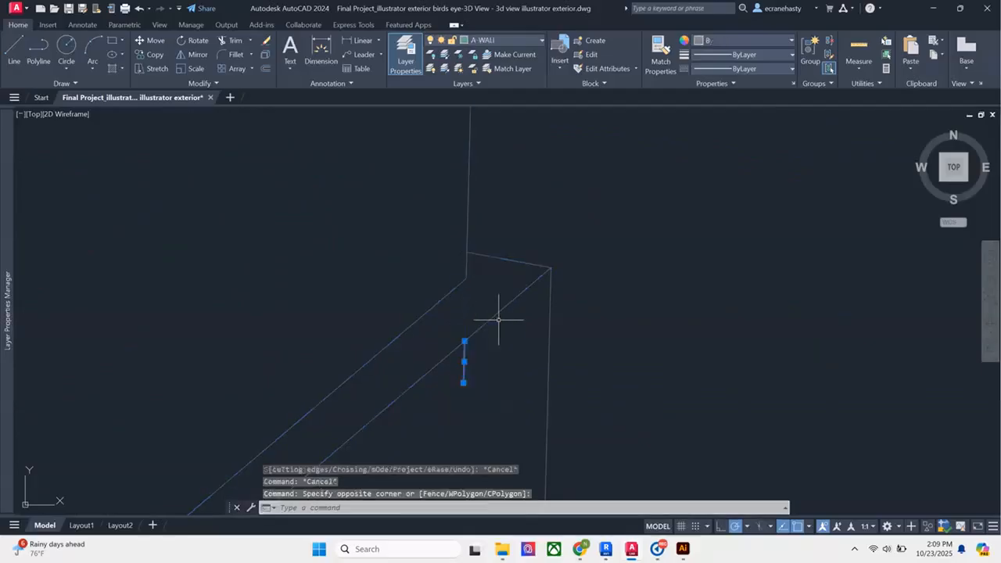
pyautogui.press('Delete')
# Extend the vertical wall line beneath the ledge up to the ledge's lower edge.
pyautogui.scroll(-6, 553, 201)
pyautogui.click(531, 284)
pyautogui.click(522, 268)
pyautogui.write('extend')
pyautogui.press('Return')
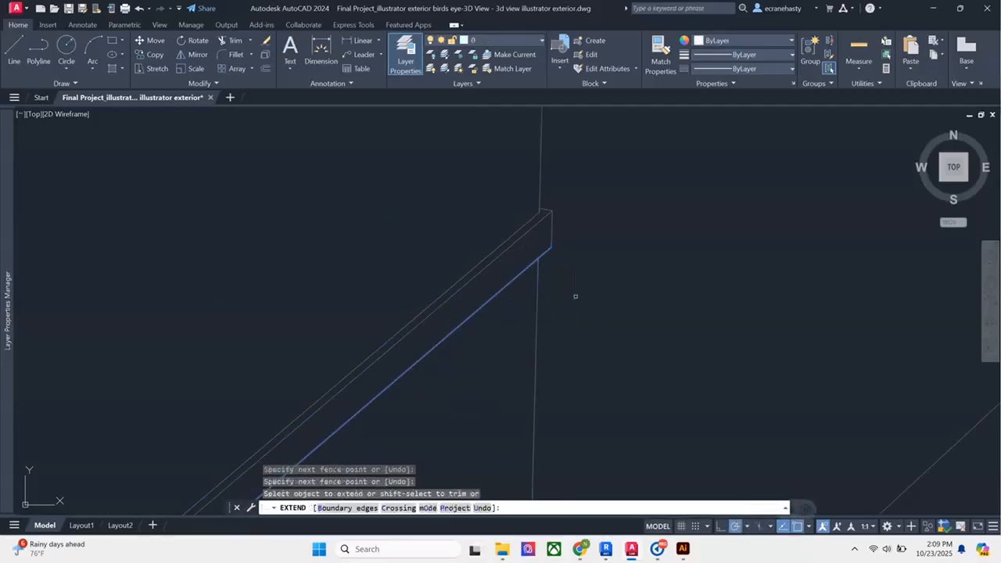
pyautogui.press('Escape')
pyautogui.press('Escape')
# Trim the lower end of the main building's rear wall line where it passes the neighbouring block's roof edge.
pyautogui.scroll(5, 633, 227)
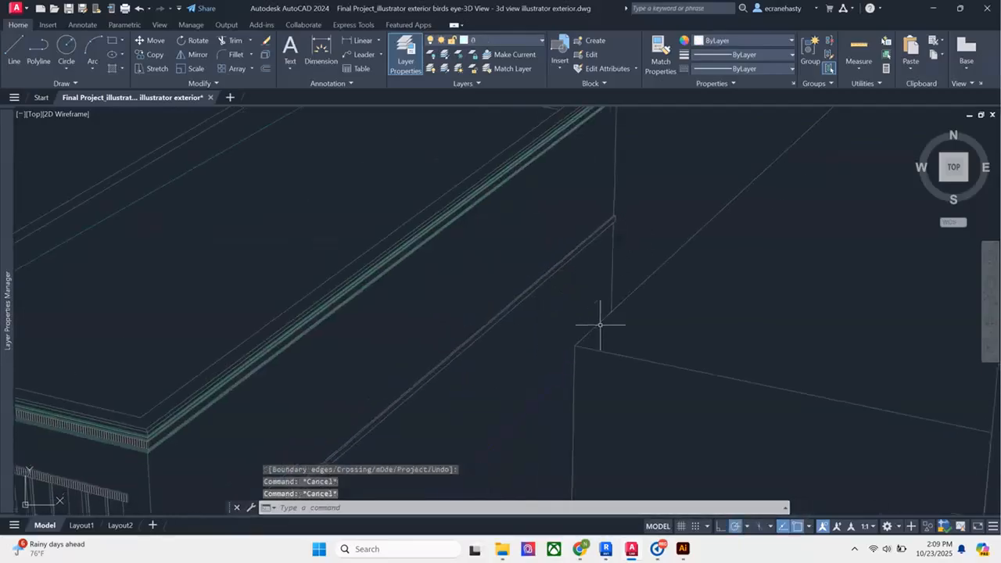
pyautogui.scroll(8, 600, 323)
pyautogui.moveTo(782, 241); pyautogui.dragTo(726, 321)
pyautogui.click(727, 315)
pyautogui.click(607, 197)
pyautogui.write('tr')
pyautogui.press('Return')
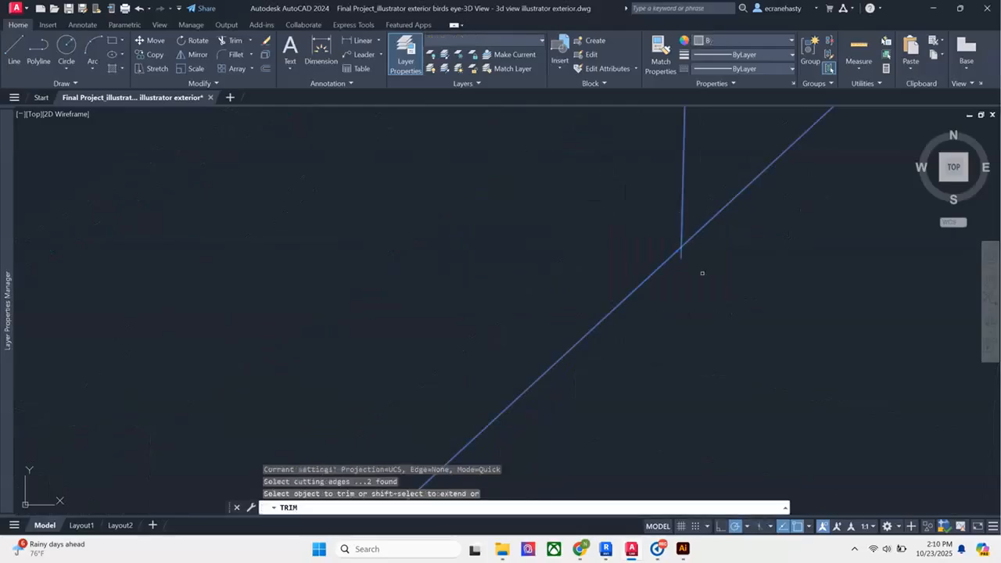
pyautogui.click(682, 257)
pyautogui.press('Escape')
pyautogui.press('Escape')
pyautogui.press('Escape')
# Extend the street line at the foot of the neighbouring blocks toward the border frame.
pyautogui.scroll(-6, 710, 265)
pyautogui.scroll(-10, 592, 275)
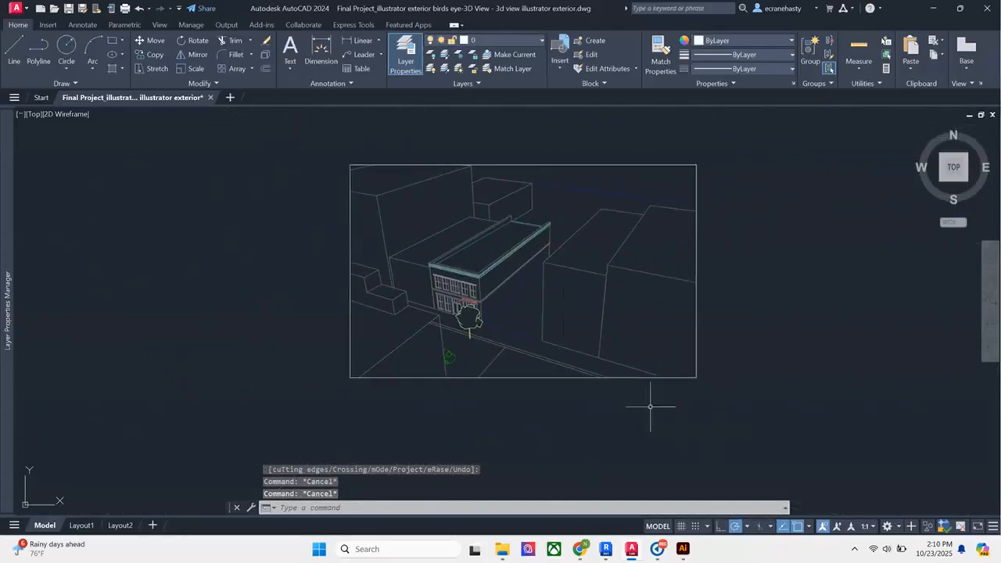
pyautogui.scroll(3, 637, 368)
pyautogui.click(636, 367)
pyautogui.click(635, 364)
pyautogui.write('extend')
pyautogui.press('Return')
pyautogui.click(634, 357)
pyautogui.click(635, 359)
pyautogui.click(627, 339)
pyautogui.press('Return')
# Stretch the street line's lower end onto the bottom side of the border frame.
pyautogui.click(648, 354)
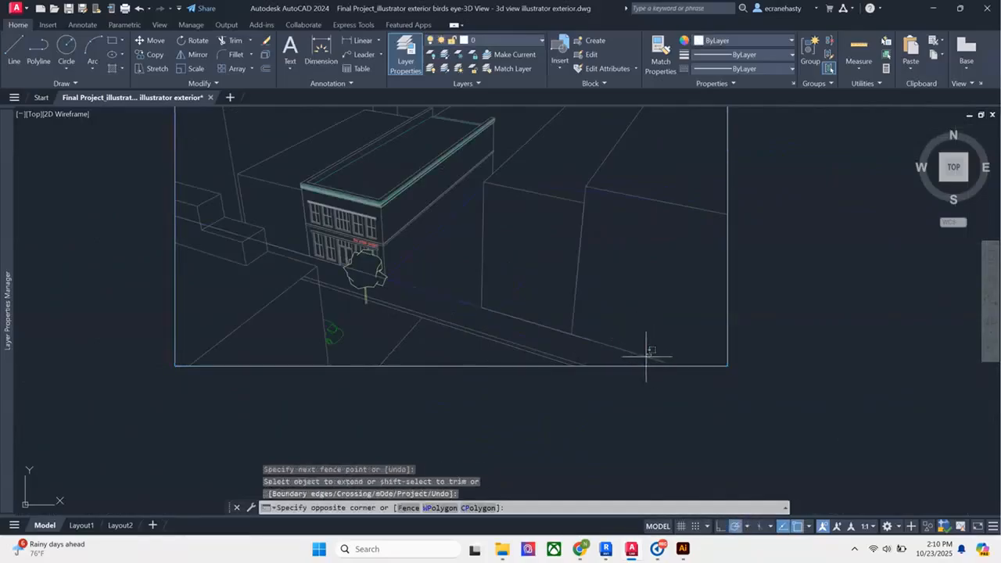
pyautogui.click(653, 362)
pyautogui.click(667, 362)
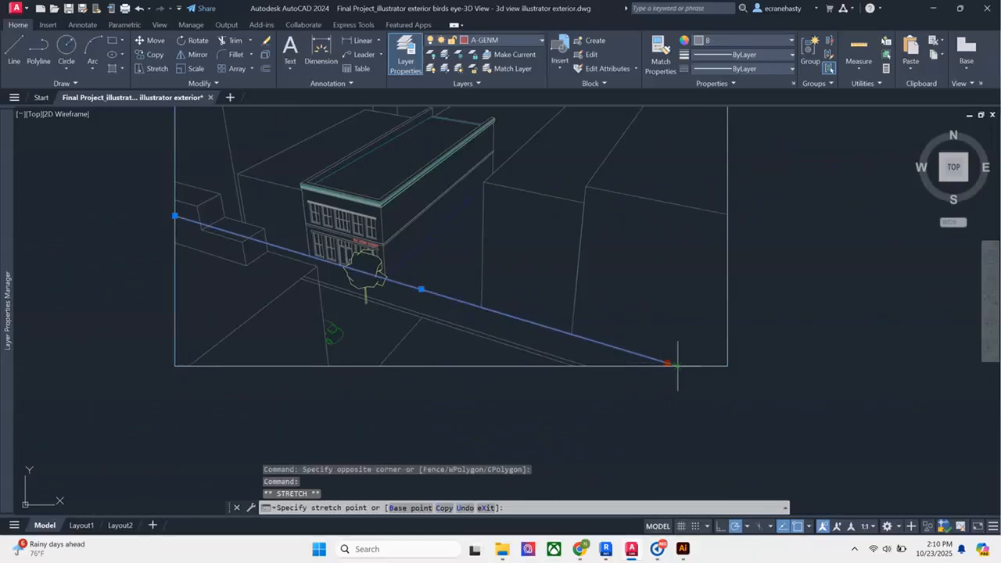
pyautogui.press('Escape')
pyautogui.press('Escape')
pyautogui.press('Escape')
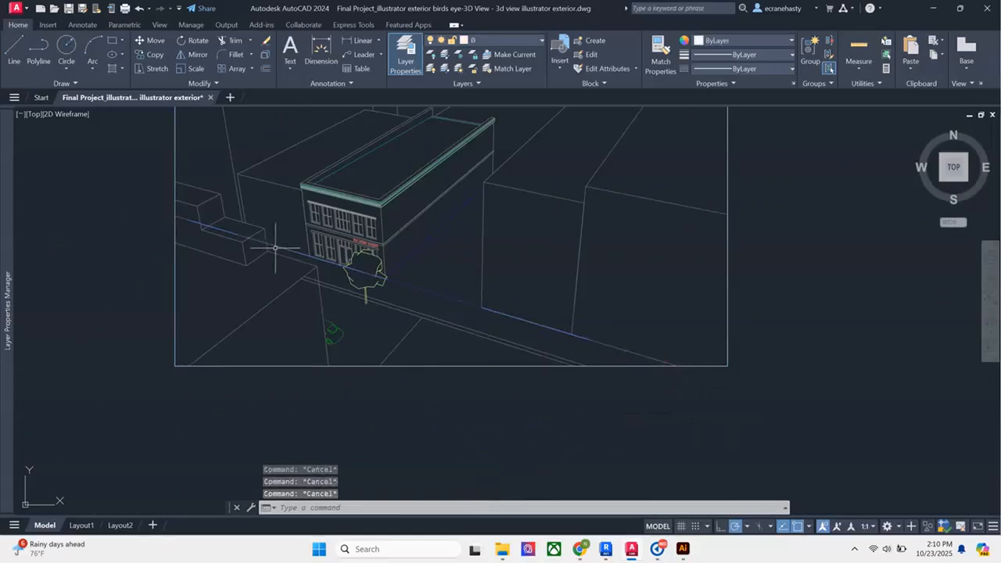
# Trim away the part of the street line that crosses the low stepped block beside the frame's left side.
pyautogui.scroll(3, 270, 241)
pyautogui.click(258, 236)
pyautogui.write('tr')
pyautogui.press('Return')
pyautogui.click(226, 239)
pyautogui.press('Return')
pyautogui.scroll(-1, 431, 272)
pyautogui.scroll(-3, 430, 272)
pyautogui.press('Escape')
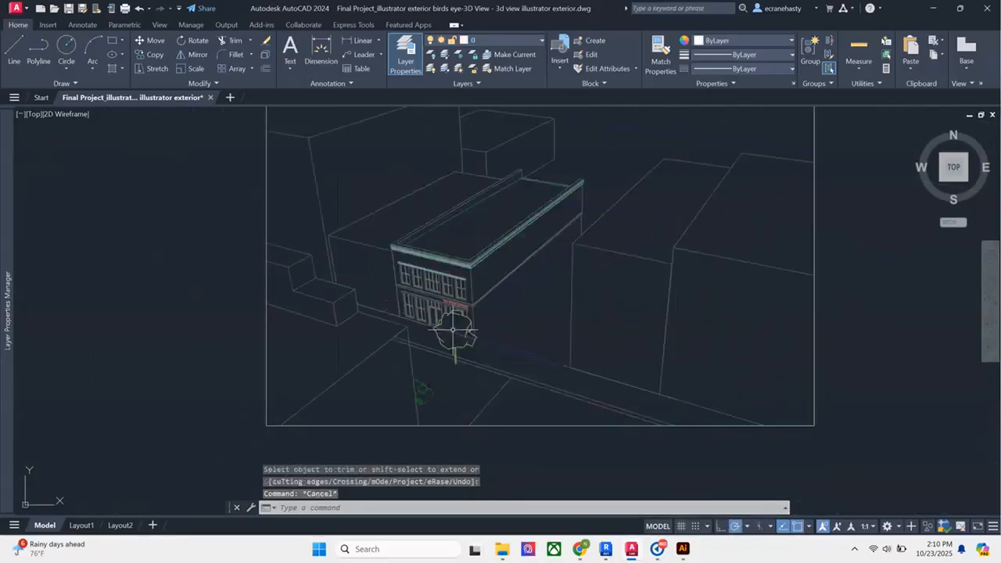
# Trim the street line where it runs through the tree canopy, using the canopy outline as the cutting edges.
pyautogui.click(454, 342)
pyautogui.scroll(5, 438, 336)
pyautogui.click(235, 196)
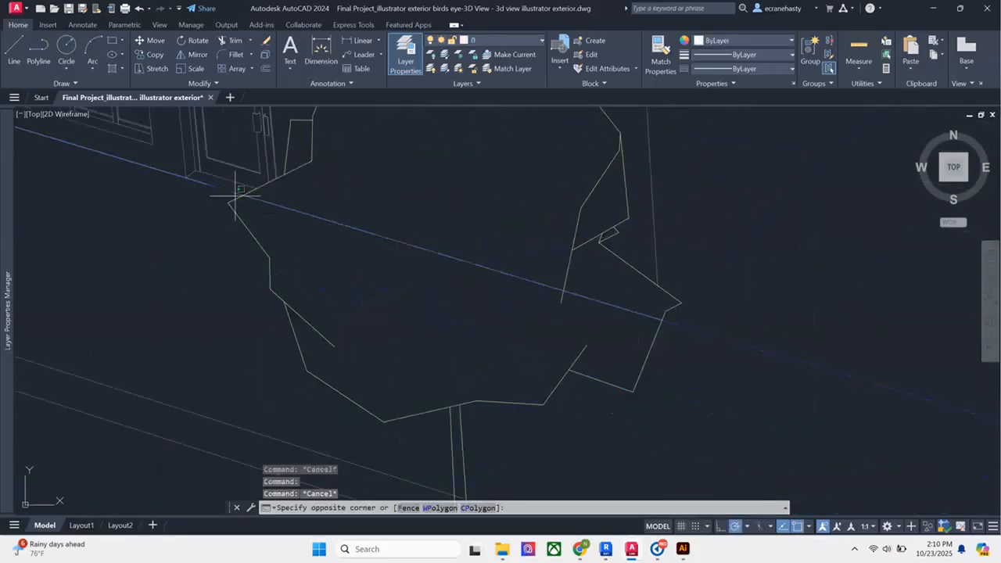
pyautogui.click(289, 208)
pyautogui.click(265, 190)
pyautogui.click(266, 185)
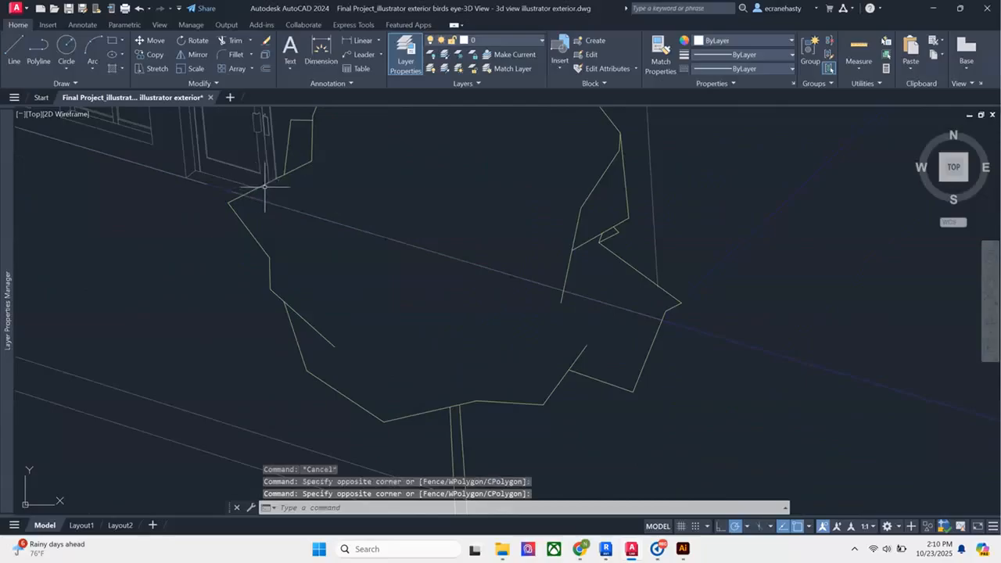
pyautogui.click(661, 323)
pyautogui.write('tr')
pyautogui.press('space')
pyautogui.moveTo(487, 278); pyautogui.dragTo(447, 245)
pyautogui.press('space')
pyautogui.scroll(-4, 690, 326)
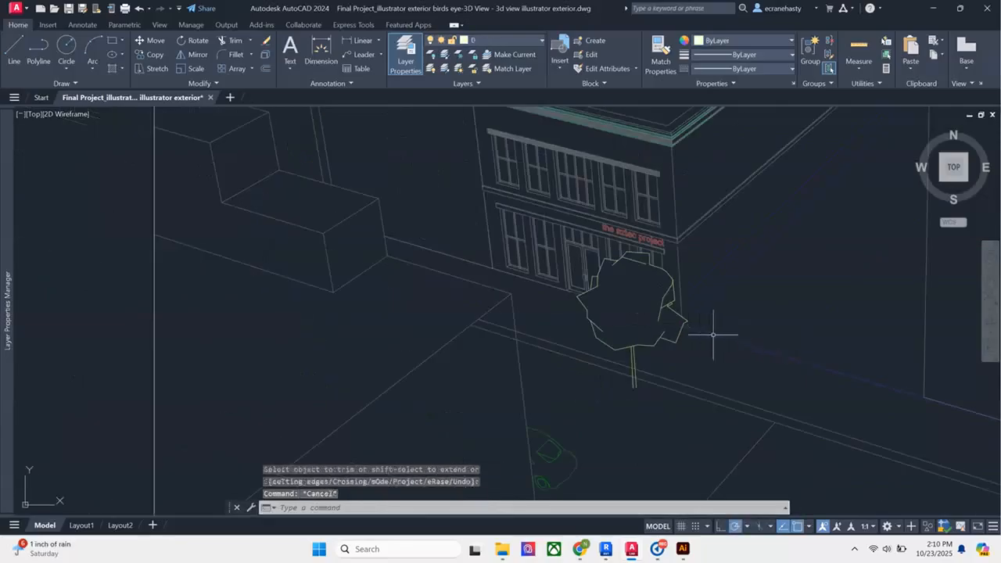
# Erase the overlapping duplicate segments of the street line between the tree and the neighbouring blocks.
pyautogui.click(713, 334)
pyautogui.press('Delete')
pyautogui.click(779, 330)
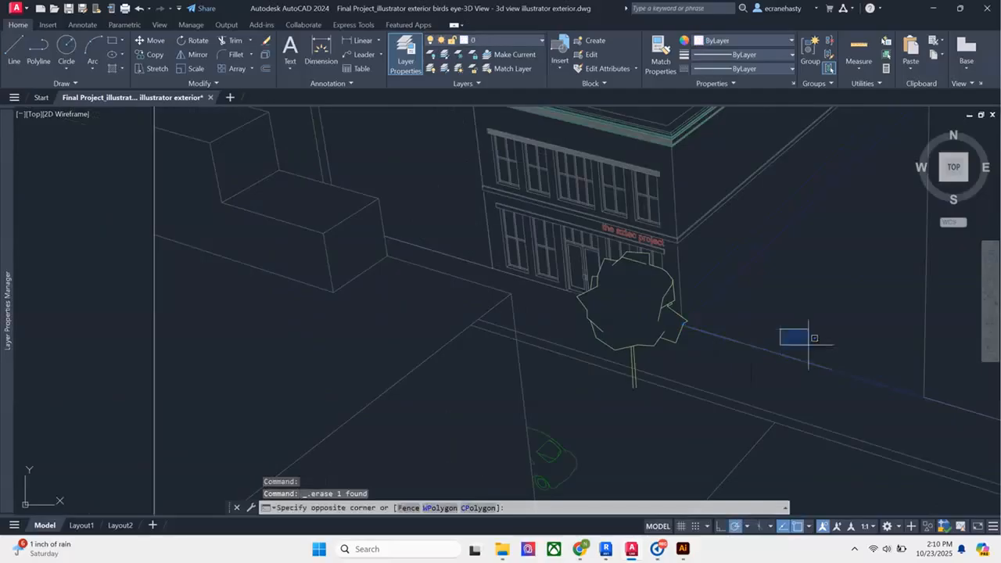
pyautogui.click(969, 429)
pyautogui.scroll(-8, 681, 341)
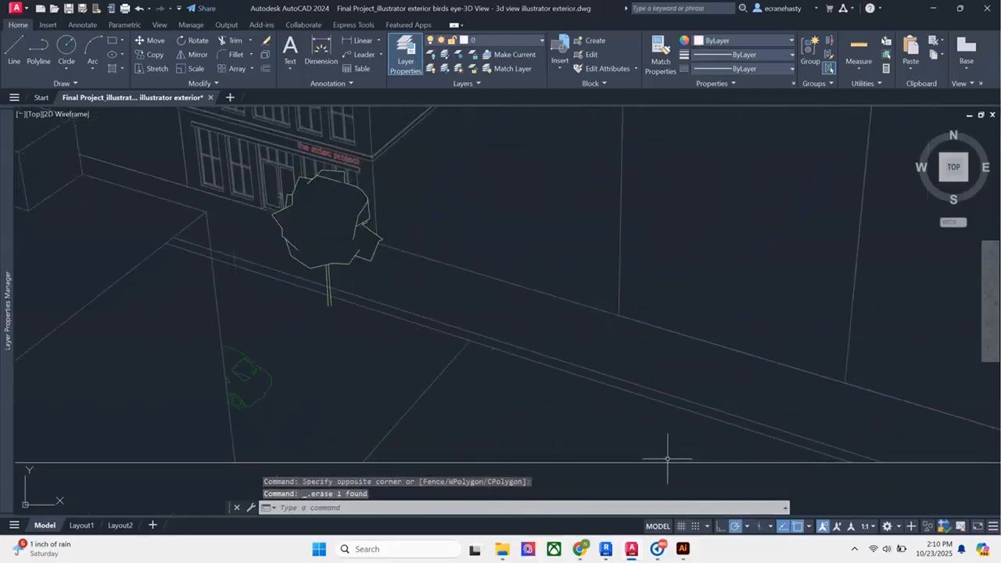
pyautogui.press('Escape')
pyautogui.moveTo(645, 422); pyautogui.dragTo(569, 384)
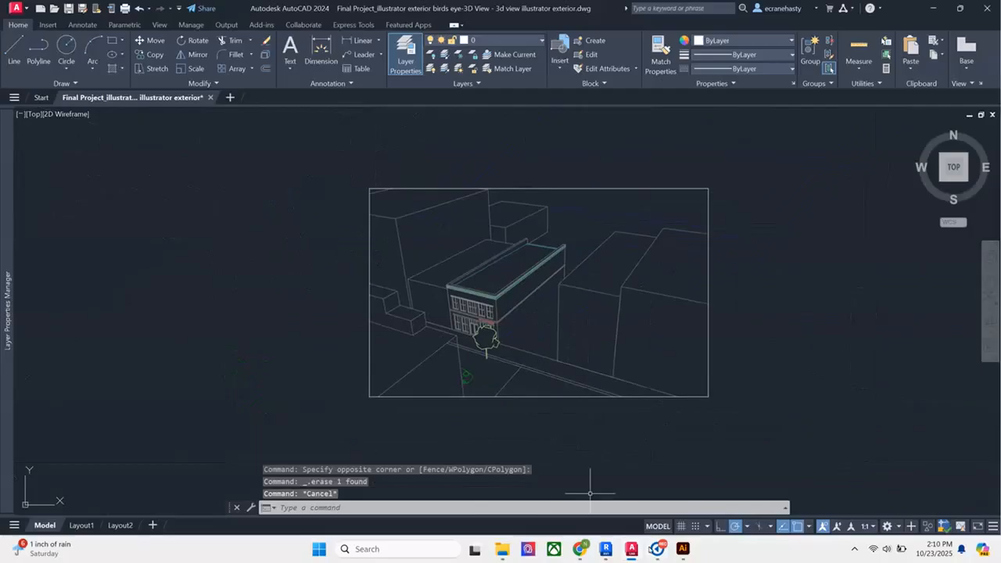
# Switch to Illustrator and create a 17 x 11 in landscape print document in CMYK Color at 300 ppi.
pyautogui.click(688, 549)
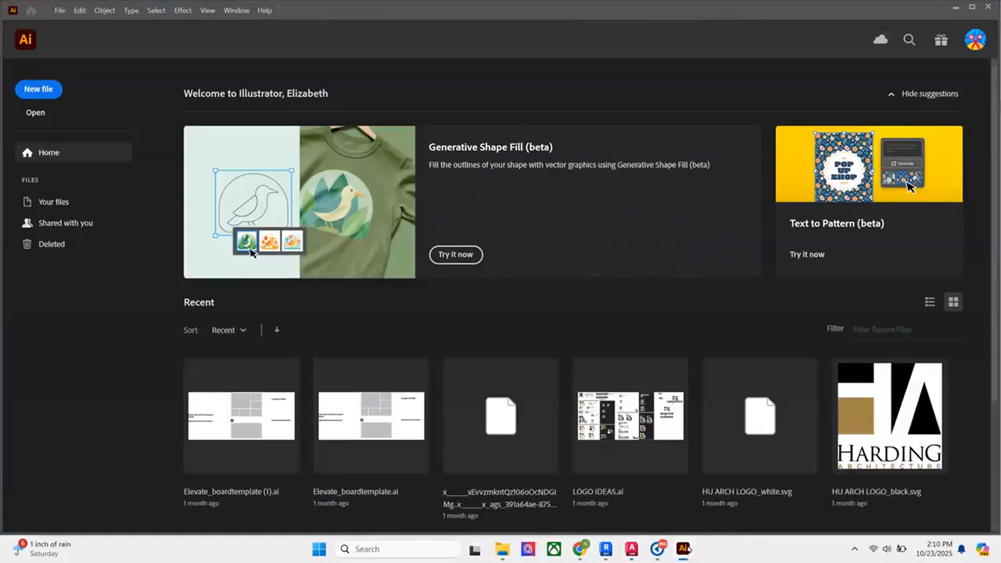
pyautogui.click(35, 92)
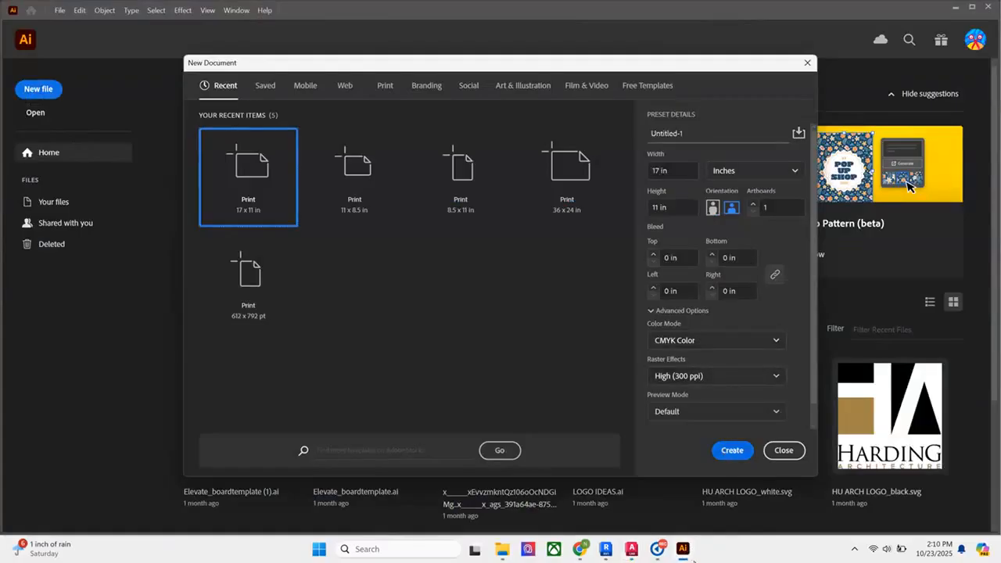
pyautogui.moveTo(683, 549)
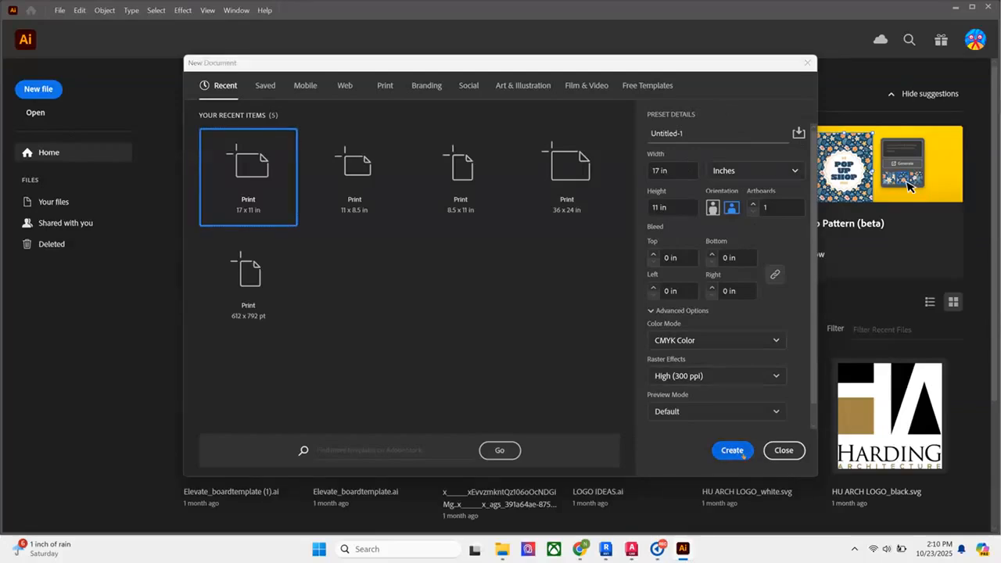
pyautogui.click(730, 450)
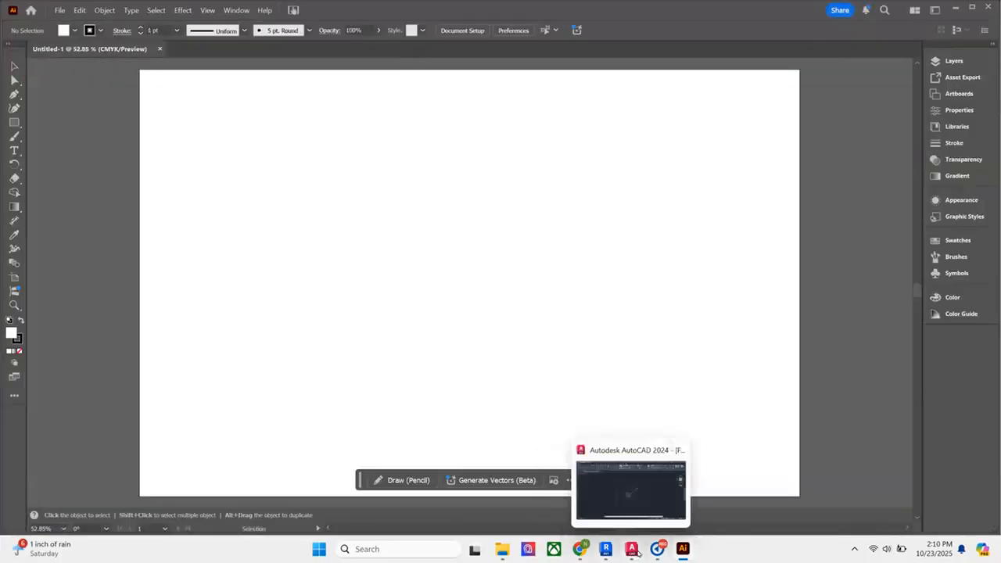
# Select all the framed linework in AutoCAD, copy it, and return to the blank Illustrator document.
pyautogui.click(630, 548)
pyautogui.click(333, 150)
pyautogui.click(751, 432)
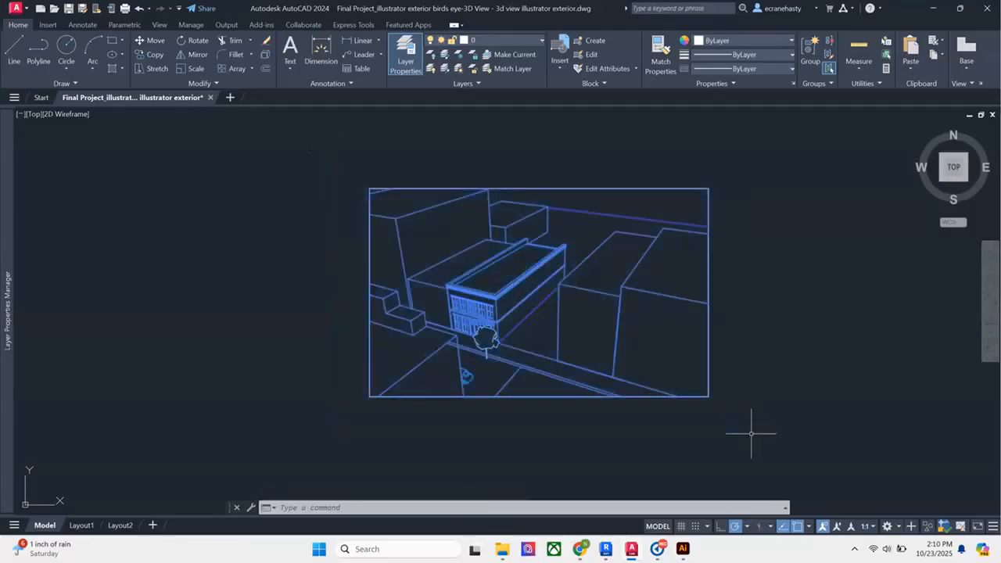
pyautogui.click(324, 157)
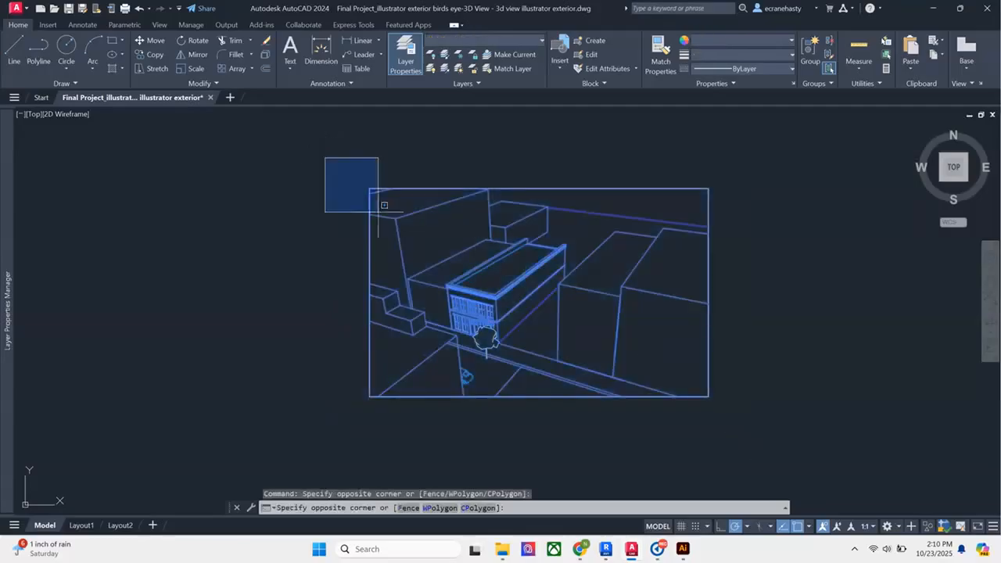
pyautogui.click(775, 422)
pyautogui.hotkey('ctrl', 'c')
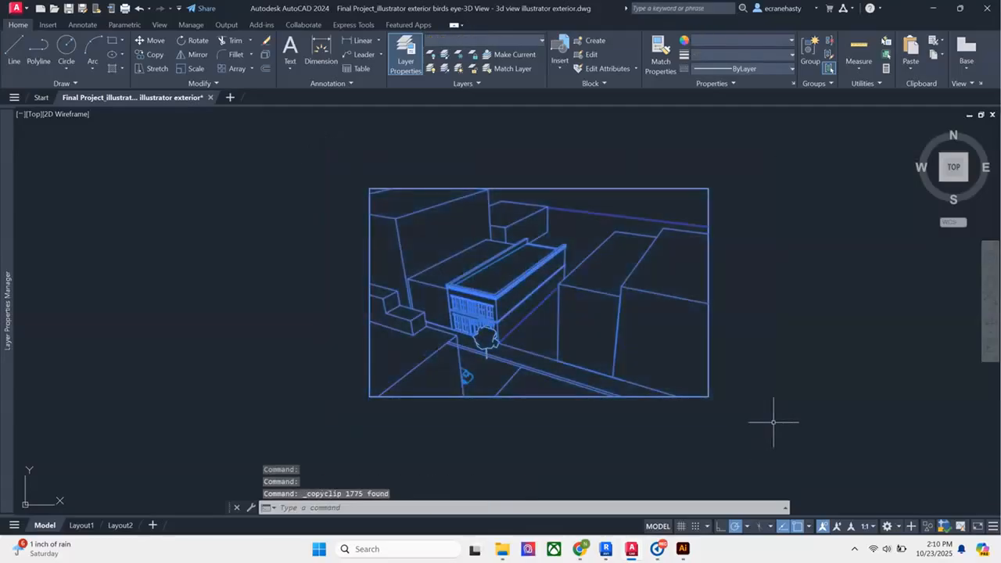
pyautogui.click(683, 551)
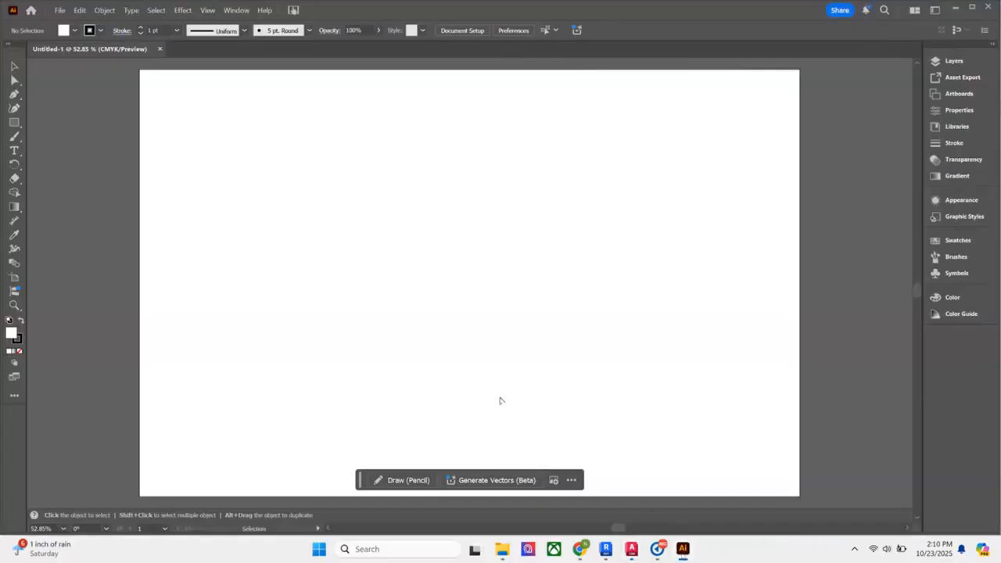
pyautogui.moveTo(437, 370); pyautogui.dragTo(452, 363)
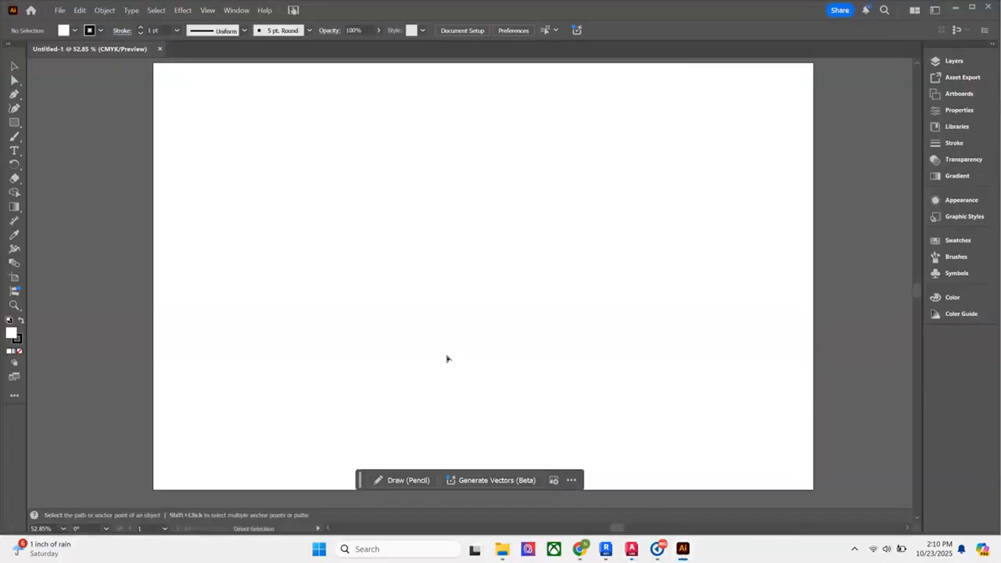
# Paste the perspective line drawing of the buildings and scale and position it to nearly fill the artboard.
pyautogui.hotkey('ctrl', 'v')
pyautogui.moveTo(588, 354)
pyautogui.mouseDown()
pyautogui.moveTo(710, 435)
pyautogui.moveTo(808, 473)
pyautogui.moveTo(841, 422)
pyautogui.moveTo(561, 263)
pyautogui.moveTo(598, 397)
pyautogui.moveTo(584, 126)
pyautogui.moveTo(588, 368)
pyautogui.moveTo(810, 376)
pyautogui.moveTo(616, 109)
pyautogui.moveTo(475, 330)
pyautogui.moveTo(610, 368)
pyautogui.mouseUp()
pyautogui.moveTo(698, 413); pyautogui.dragTo(809, 484)
pyautogui.moveTo(352, 211); pyautogui.dragTo(193, 114)
pyautogui.moveTo(452, 288); pyautogui.dragTo(452, 256)
pyautogui.click(165, 332)
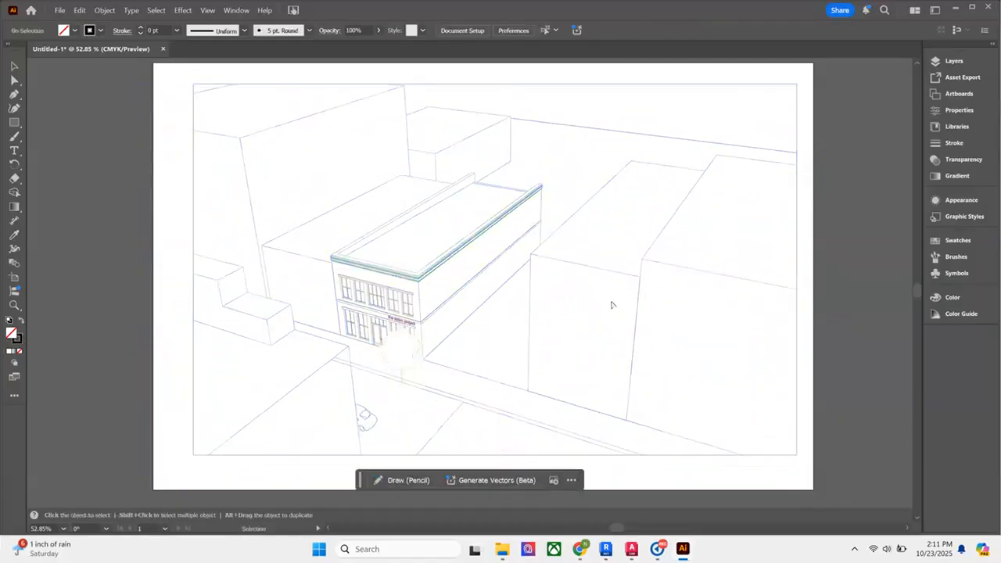
pyautogui.scroll(-2, 663, 327)
pyautogui.scroll(1, 661, 352)
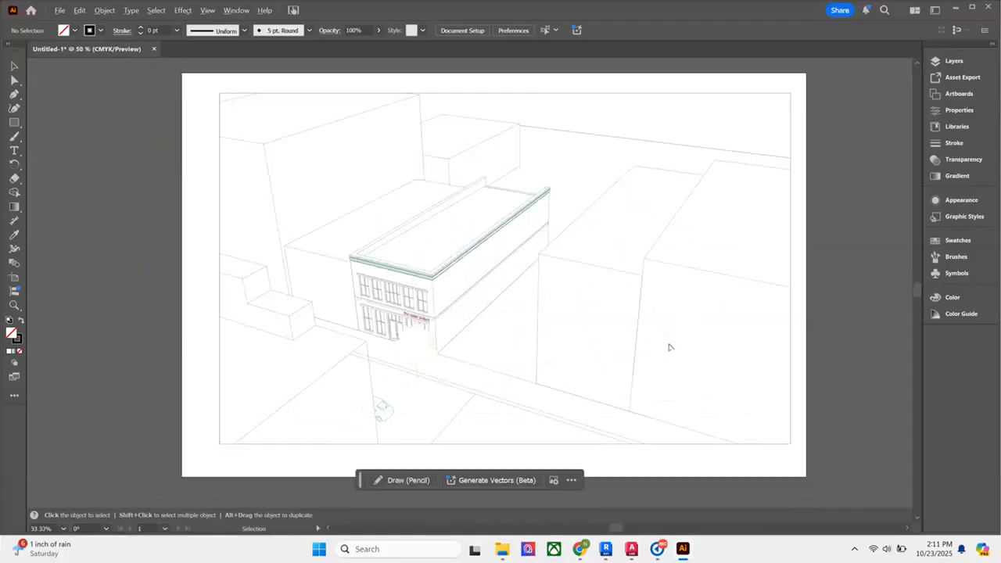
pyautogui.click(644, 304)
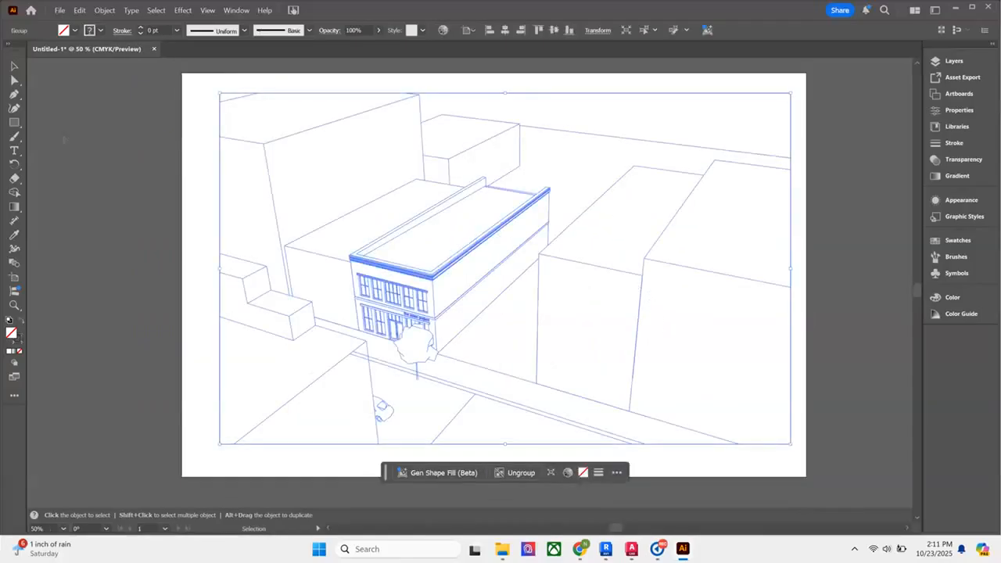
pyautogui.click(164, 148)
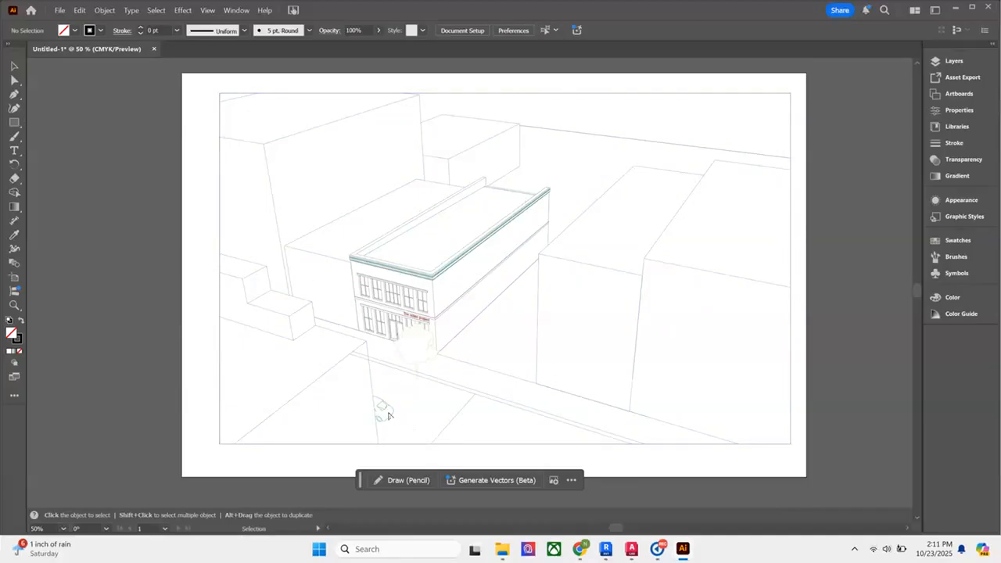
pyautogui.click(451, 424)
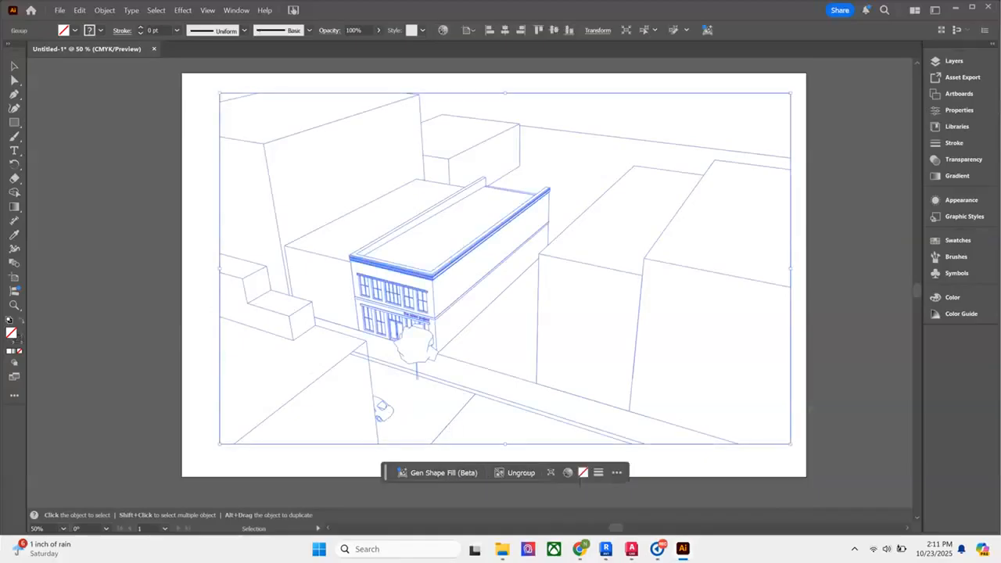
pyautogui.click(796, 424)
pyautogui.moveTo(795, 424); pyautogui.dragTo(778, 407)
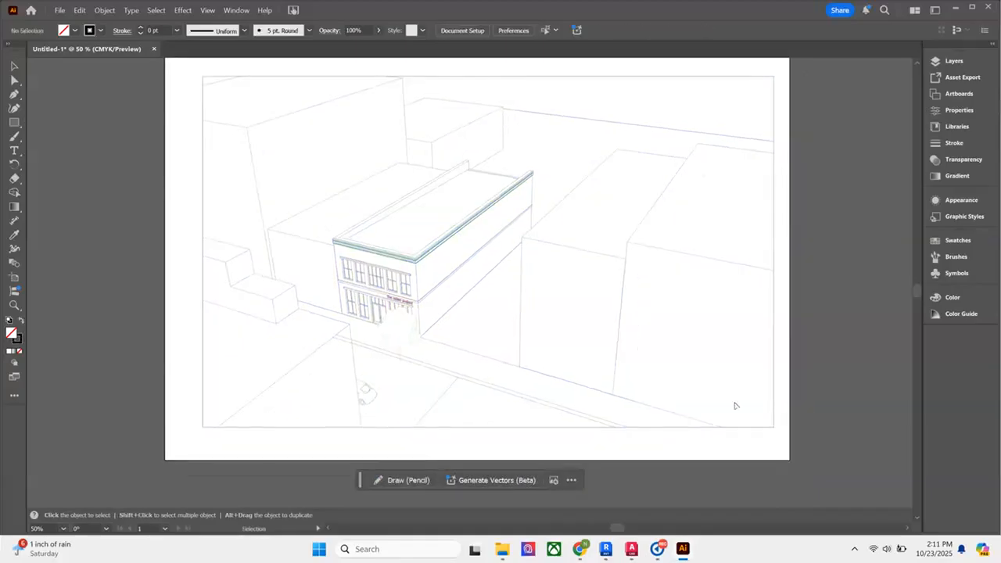
pyautogui.click(361, 346)
# Shorten the two parallel curb lines so they end at the vertical edge of the foreground building.
pyautogui.press('a')
pyautogui.click(173, 240)
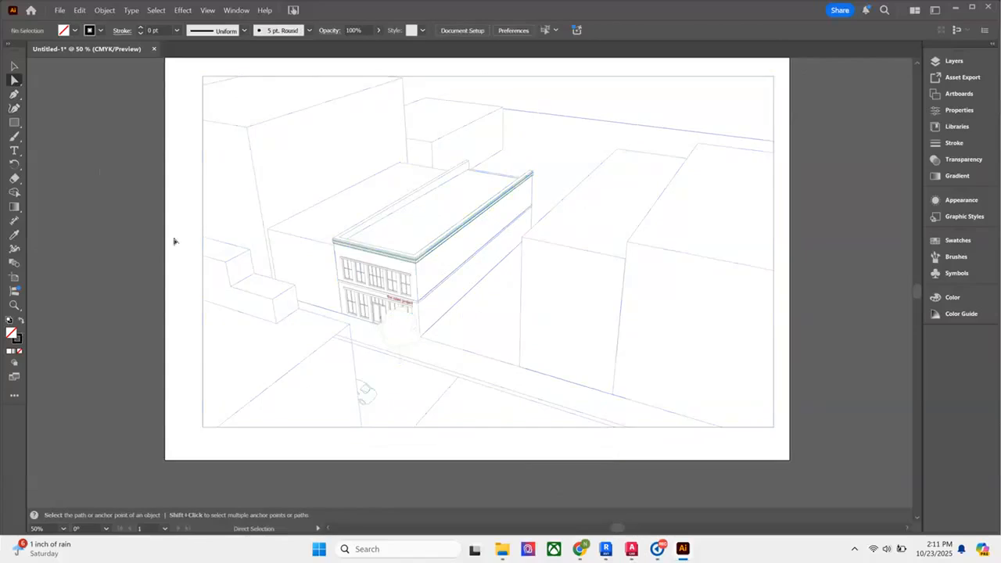
pyautogui.scroll(5, 344, 351)
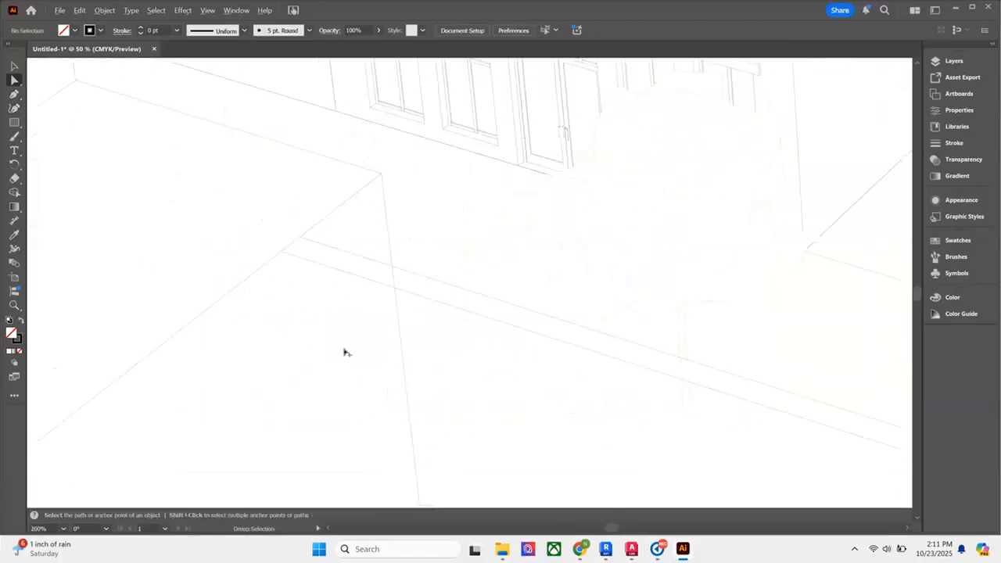
pyautogui.click(351, 256)
pyautogui.click(300, 237)
pyautogui.click(300, 238)
pyautogui.moveTo(300, 238); pyautogui.dragTo(393, 271)
pyautogui.moveTo(282, 251); pyautogui.dragTo(395, 286)
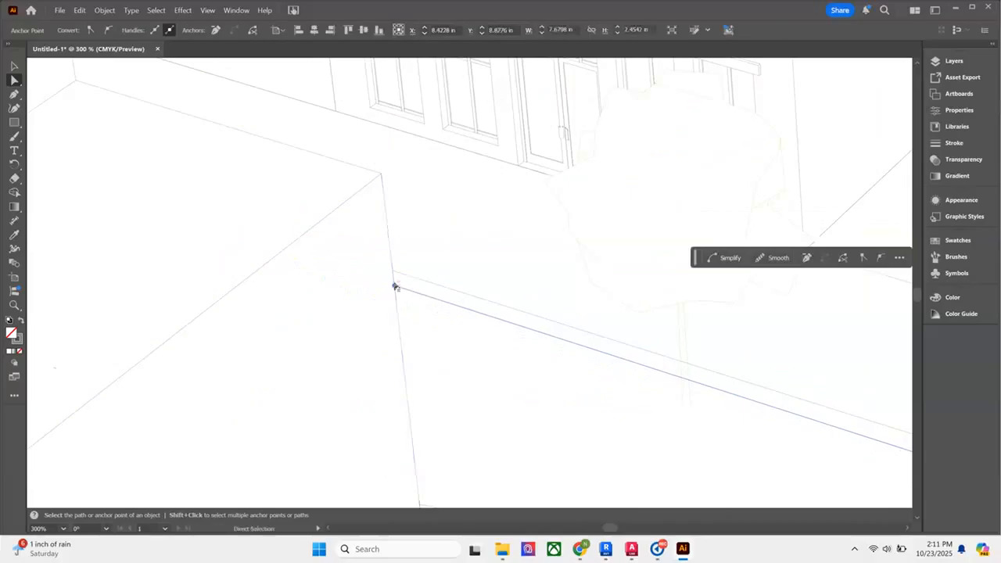
pyautogui.click(362, 218)
# Delete all the line work of the partly hidden car beside the foreground building.
pyautogui.scroll(-3, 334, 218)
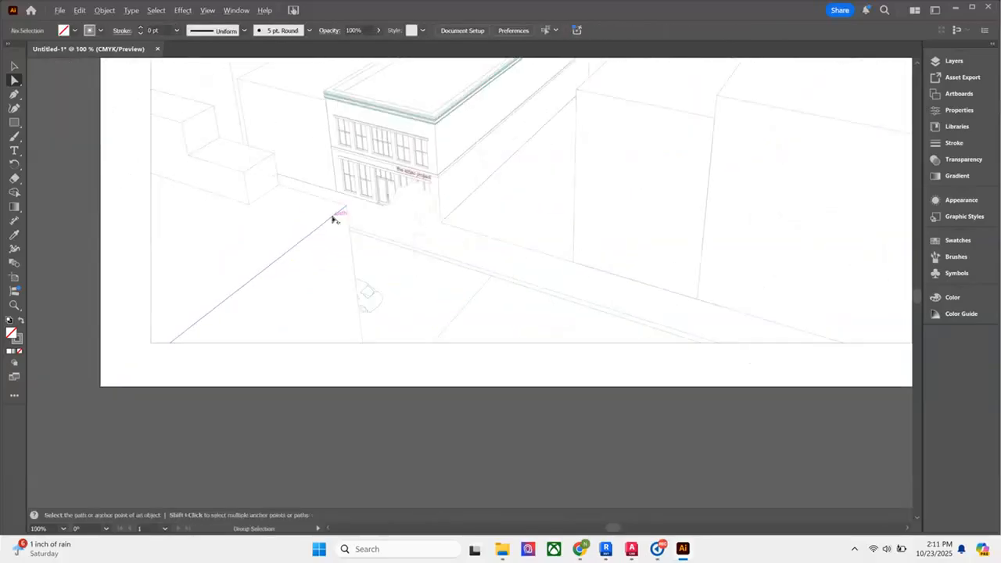
pyautogui.scroll(-1, 568, 427)
pyautogui.scroll(-1, 584, 418)
pyautogui.scroll(2, 569, 377)
pyautogui.scroll(-2, 590, 386)
pyautogui.scroll(1, 592, 387)
pyautogui.moveTo(534, 329); pyautogui.dragTo(492, 394)
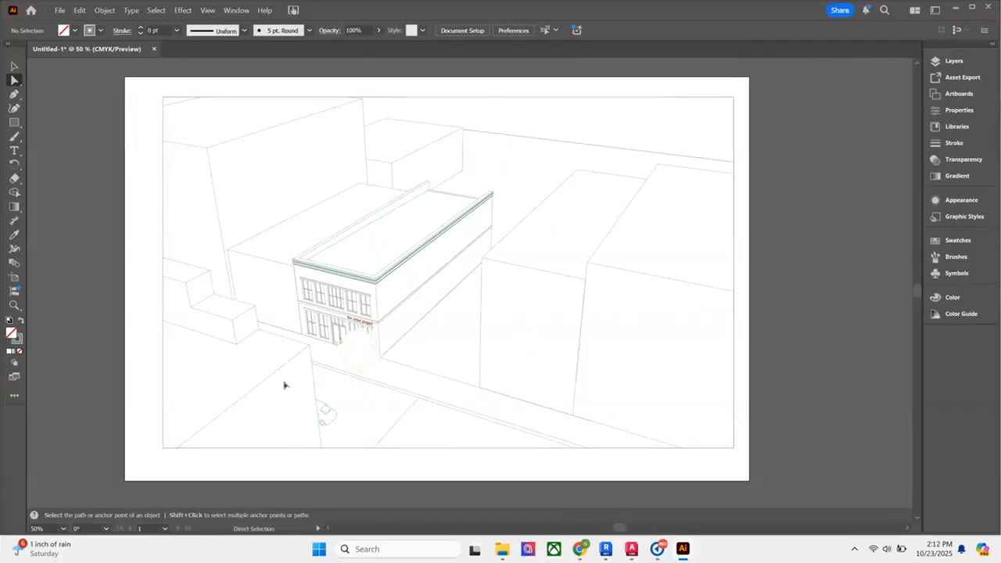
pyautogui.scroll(3, 300, 440)
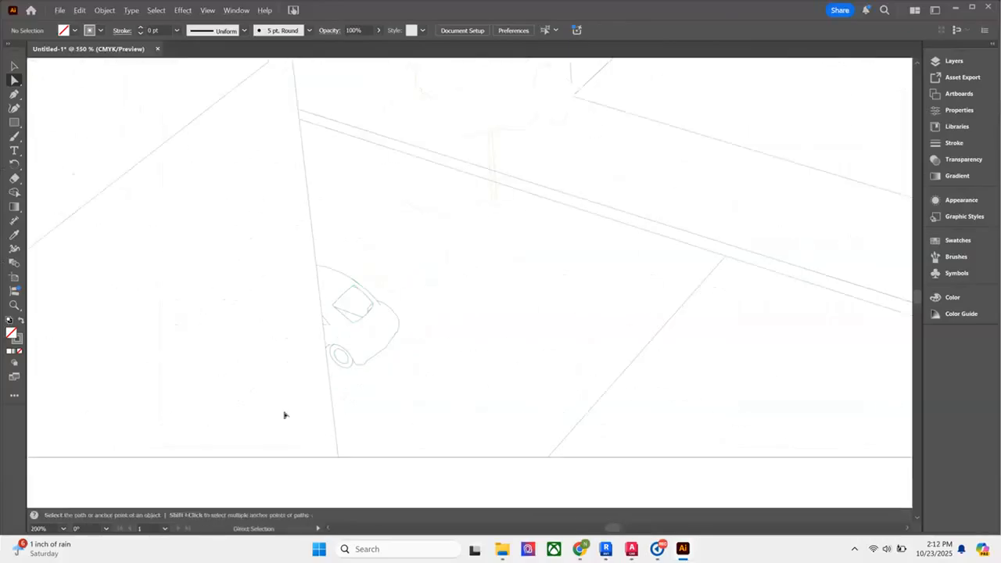
pyautogui.hotkey('ctrl', 'a')
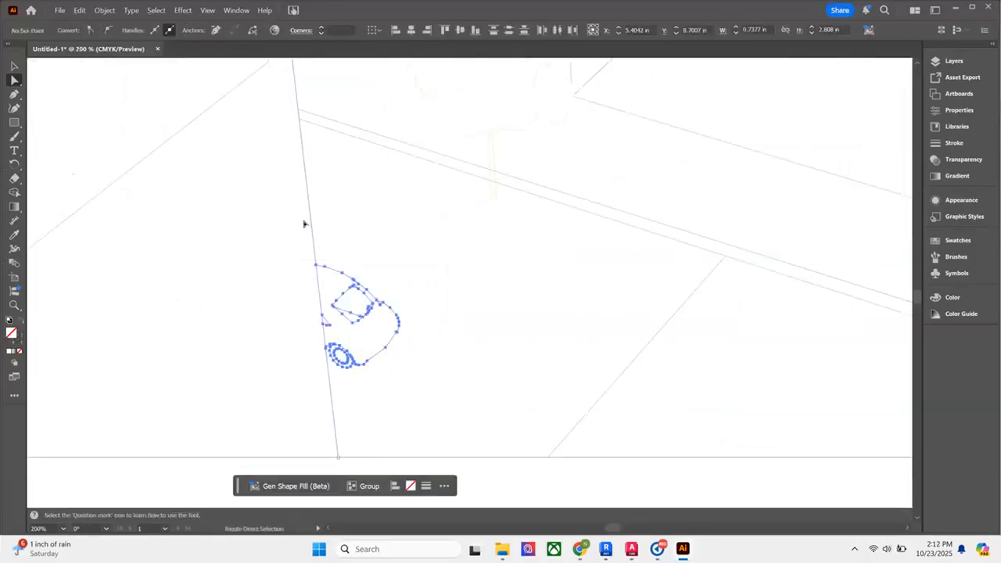
pyautogui.click(420, 339)
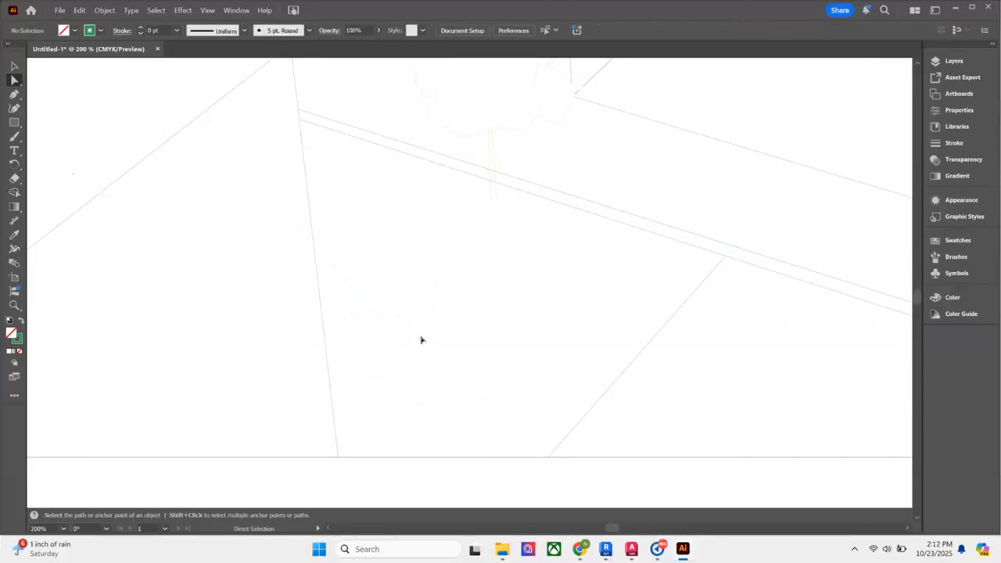
# Shorten the lower curb line so its end meets the diagonal road line.
pyautogui.scroll(-2, 415, 333)
pyautogui.scroll(-2, 395, 322)
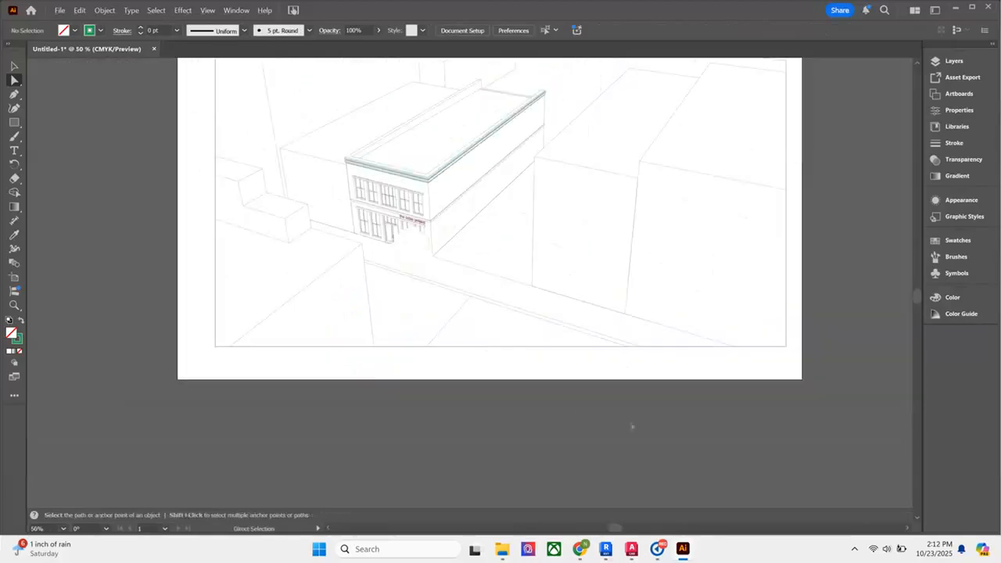
pyautogui.click(451, 297)
pyautogui.moveTo(365, 275); pyautogui.dragTo(474, 304)
pyautogui.click(521, 425)
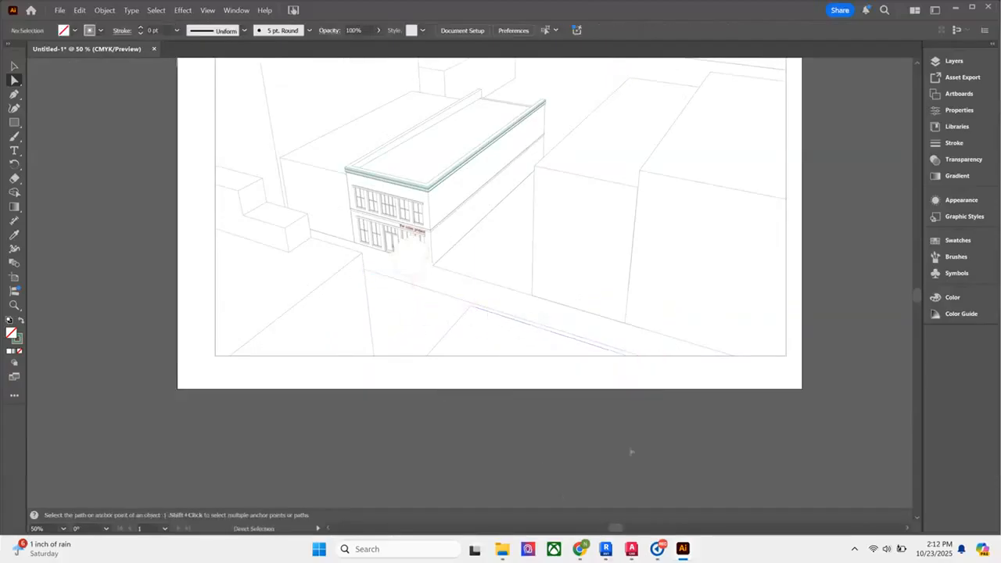
# Select the rectangular border frame around the line drawing.
pyautogui.scroll(-1, 631, 451)
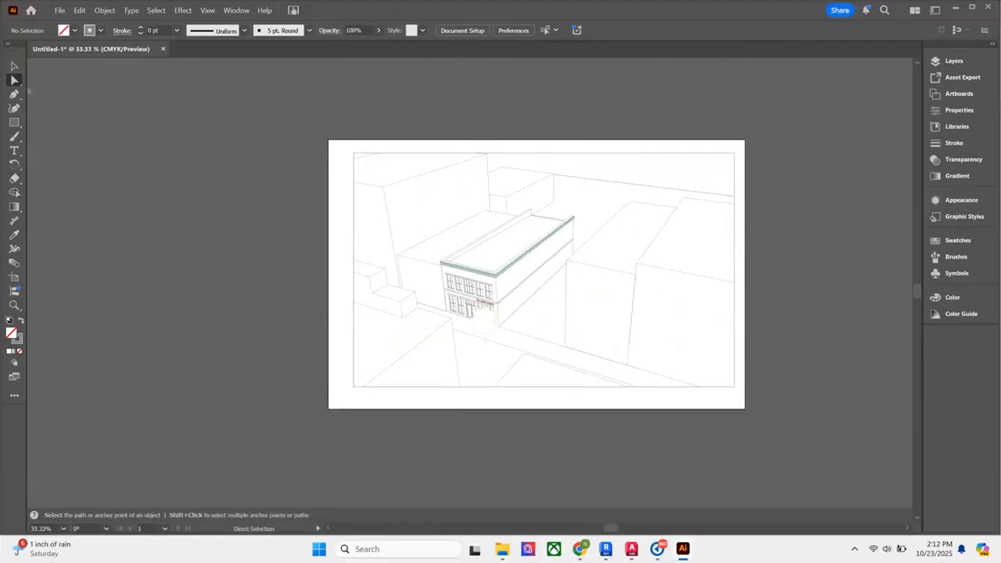
pyautogui.click(15, 66)
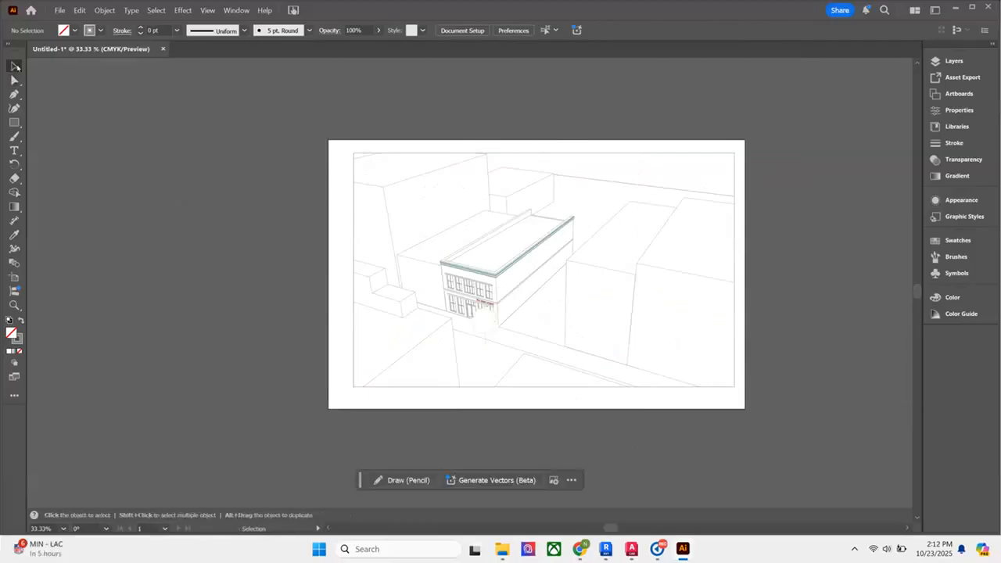
pyautogui.click(355, 171)
pyautogui.doubleClick(362, 186)
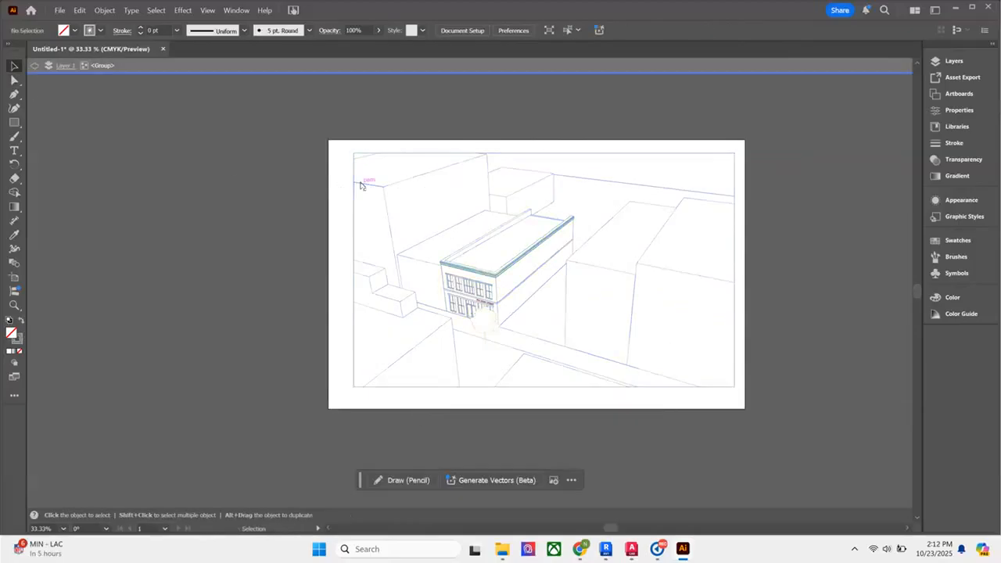
pyautogui.click(357, 178)
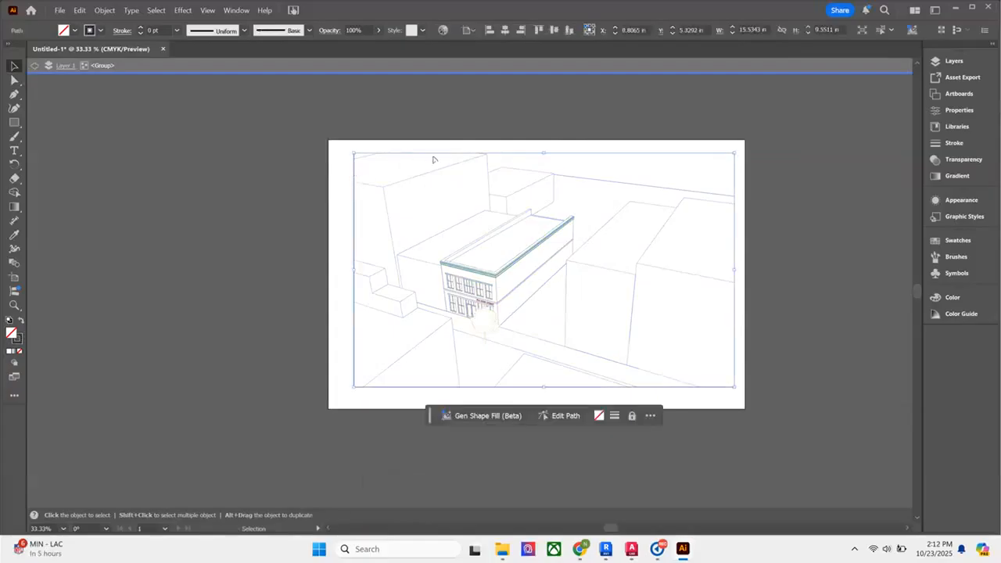
pyautogui.press('a')
pyautogui.press('v')
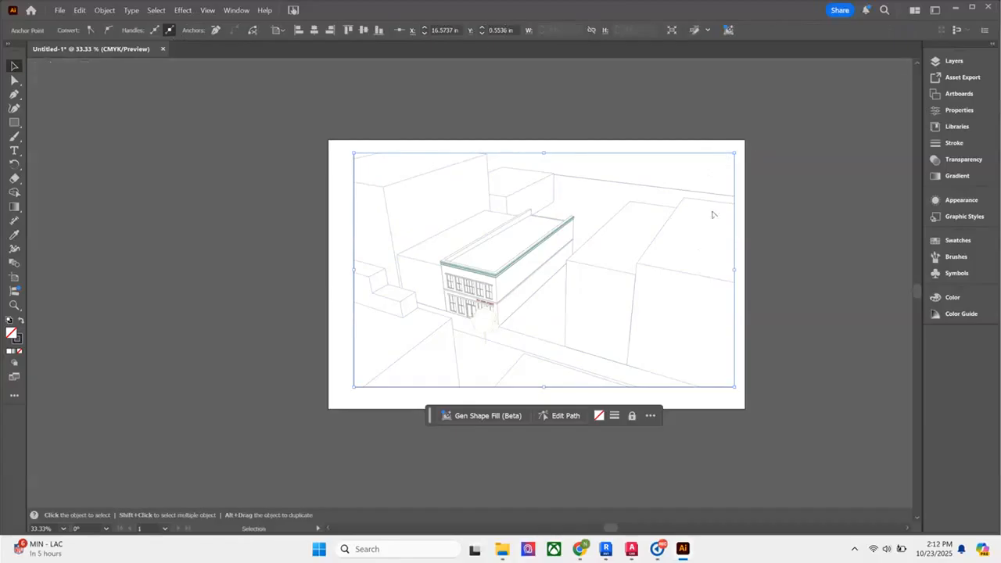
pyautogui.click(738, 181)
pyautogui.click(14, 80)
pyautogui.click(353, 216)
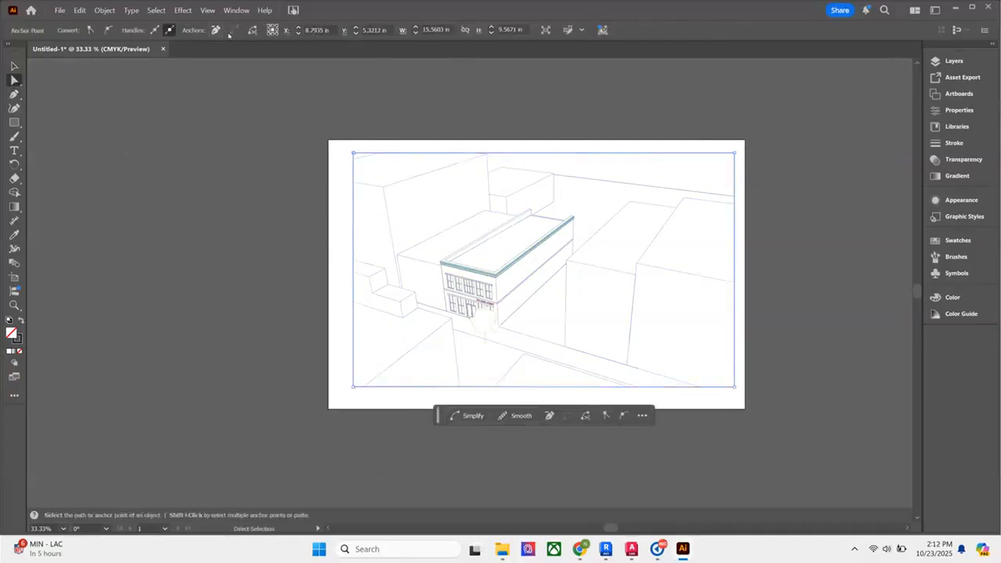
# Switch the workspace to Essentials and back to Essentials Classic.
pyautogui.click(935, 9)
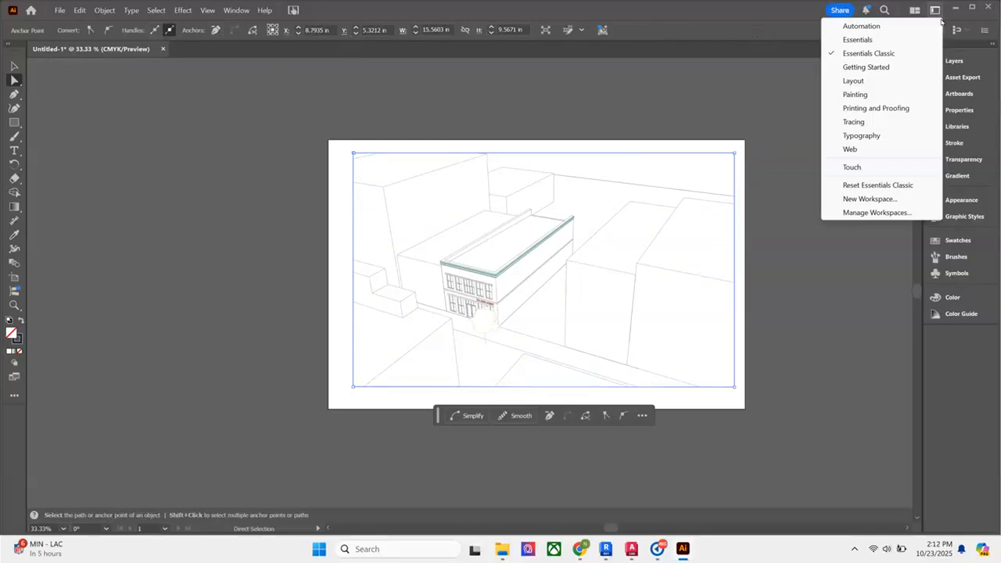
pyautogui.click(900, 53)
pyautogui.click(935, 10)
pyautogui.click(889, 49)
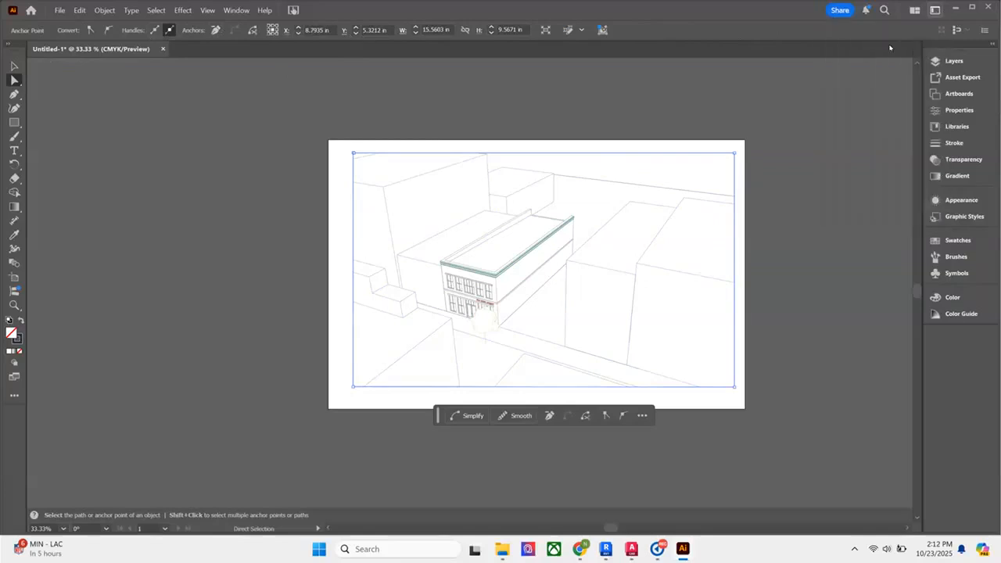
pyautogui.click(935, 10)
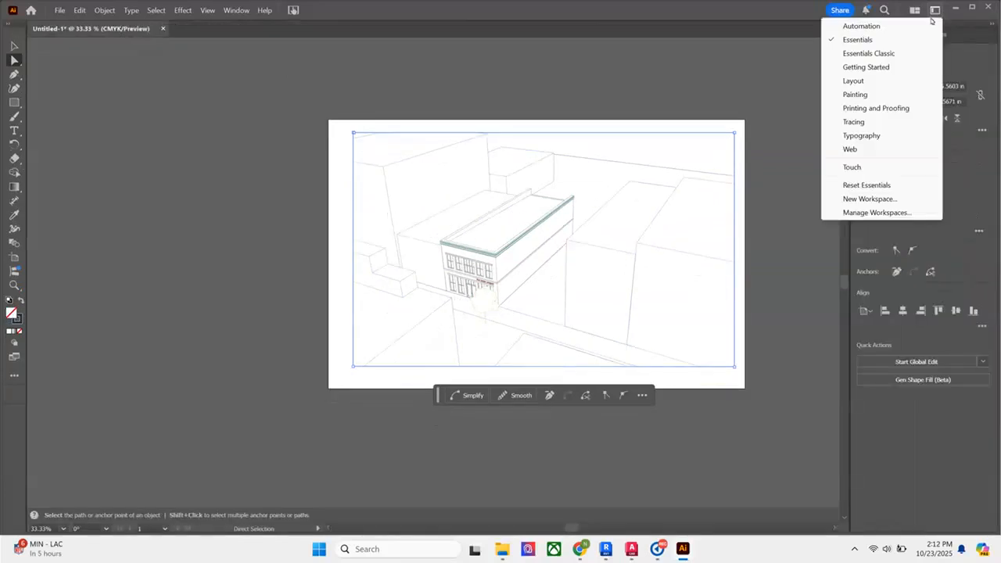
pyautogui.click(882, 55)
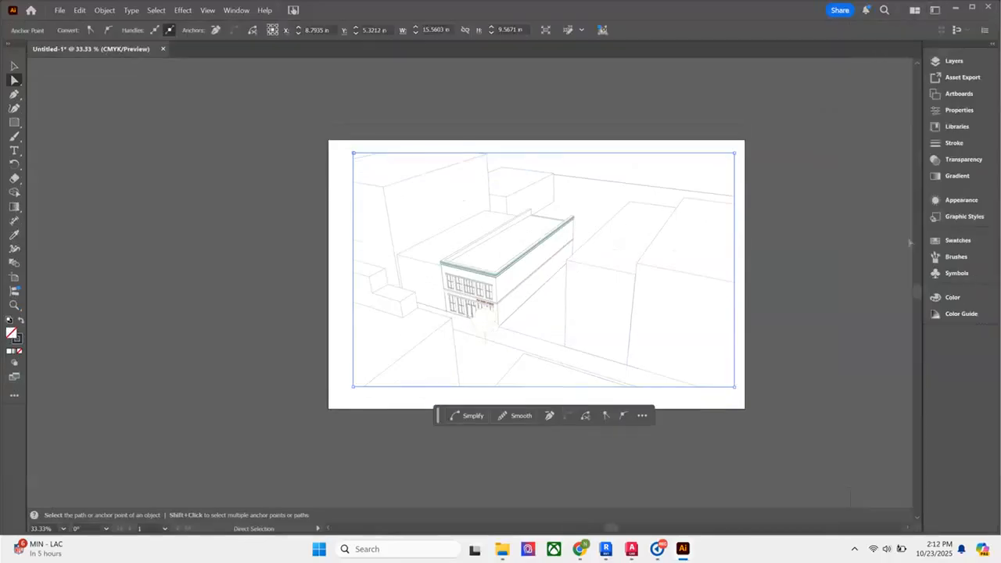
# Set the border frame's stroke weight to 2 pt.
pyautogui.click(952, 143)
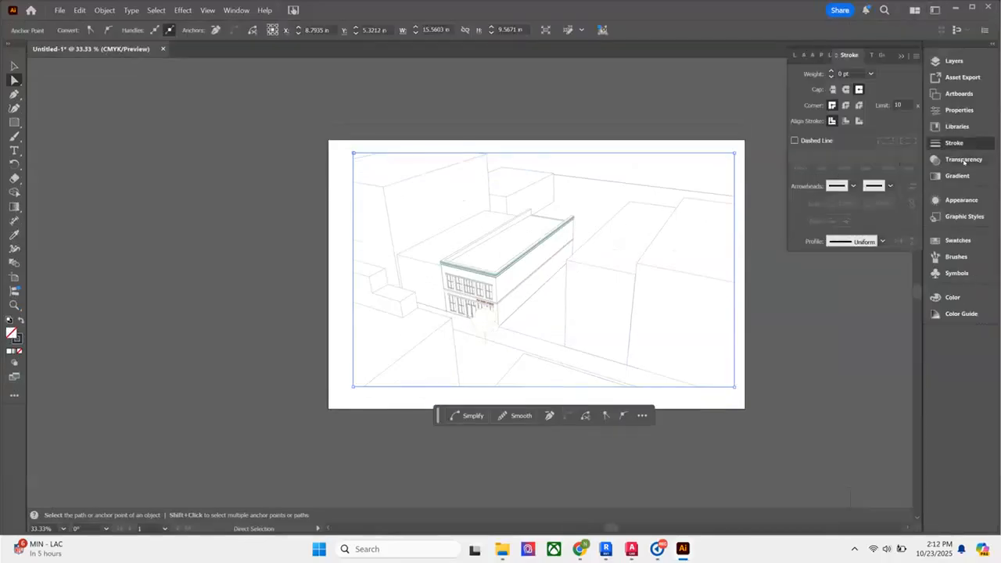
pyautogui.click(833, 71)
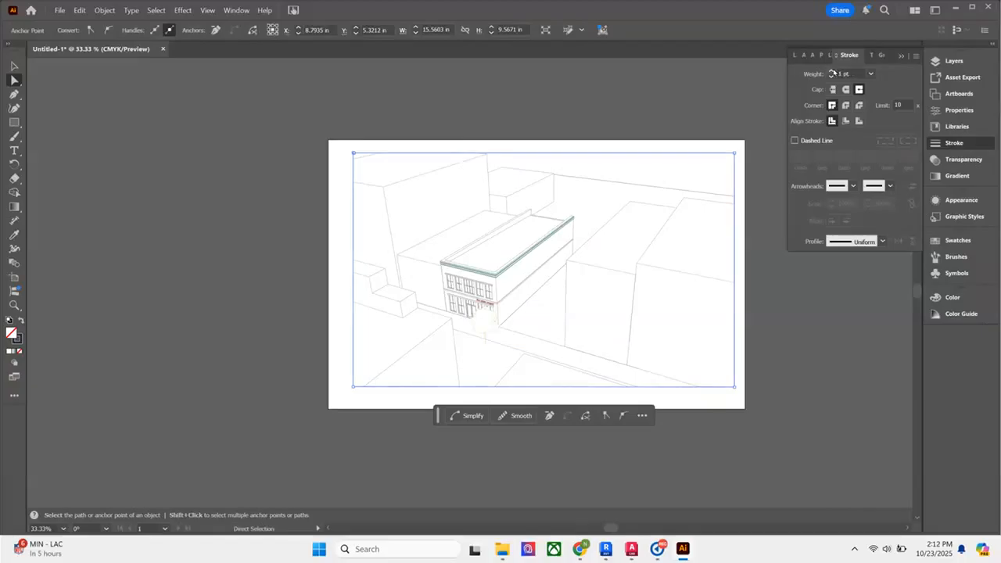
pyautogui.click(649, 134)
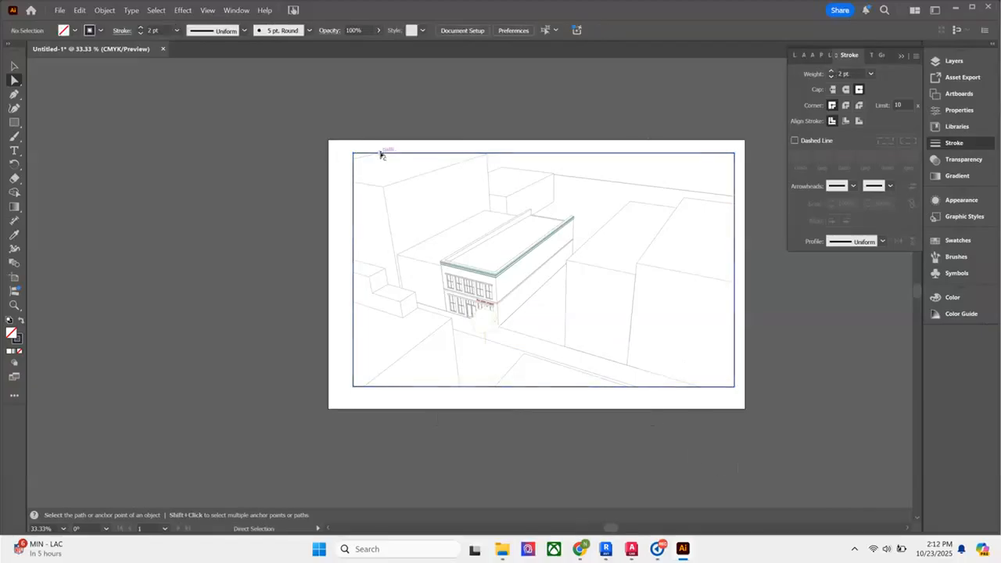
# Delete the rectangular border frame and the short stray line near the artboard's upper-left corner.
pyautogui.click(685, 152)
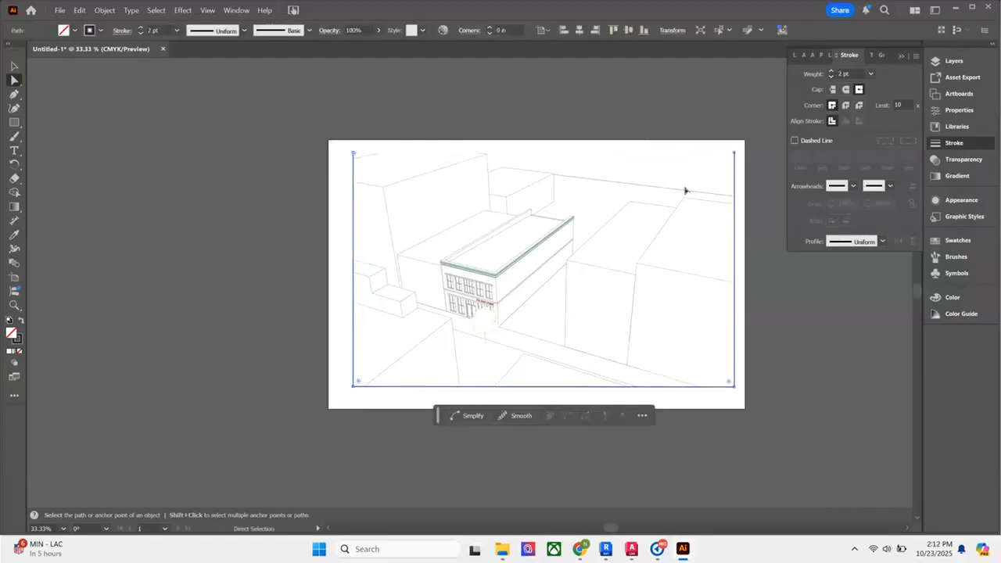
pyautogui.press('Delete')
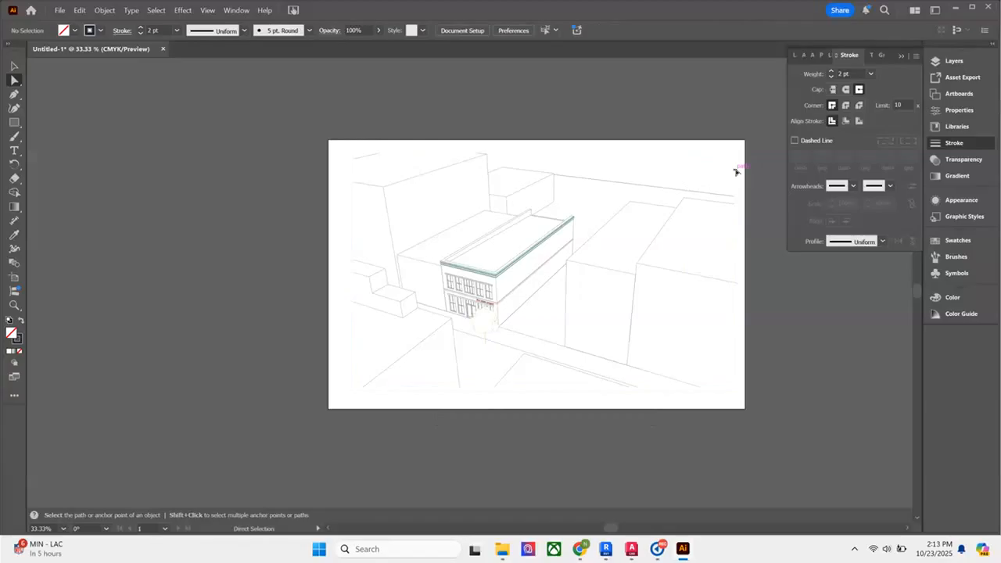
pyautogui.click(372, 157)
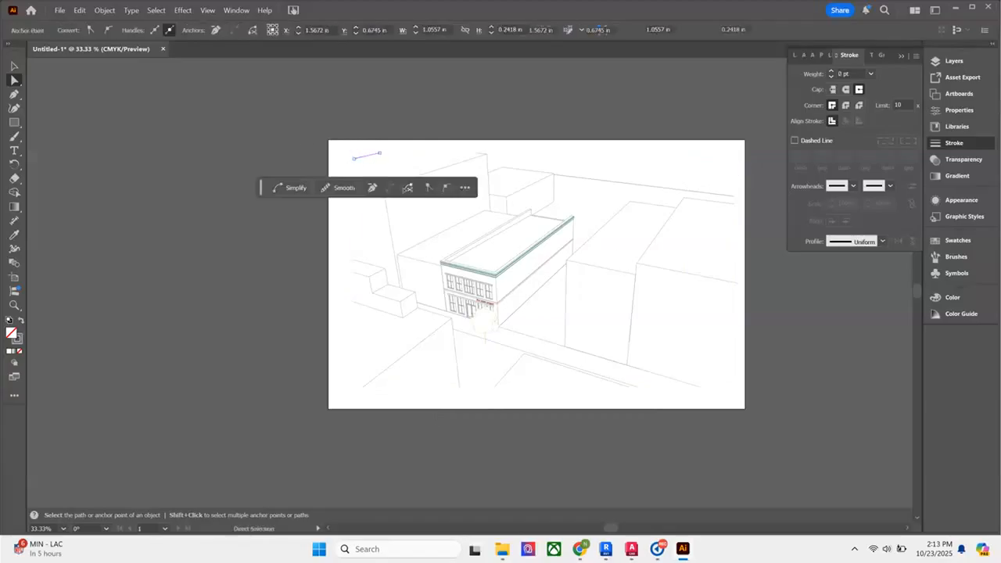
pyautogui.press('Delete')
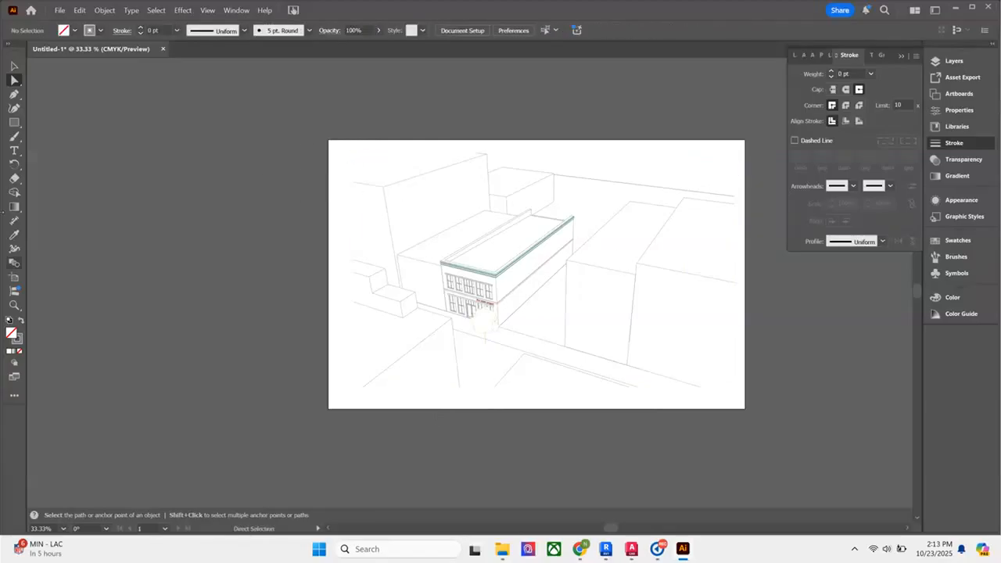
# Trace the narrow roof of the tall block near the artboard's upper-left corner as a four-corner path with the Pen tool.
pyautogui.click(14, 97)
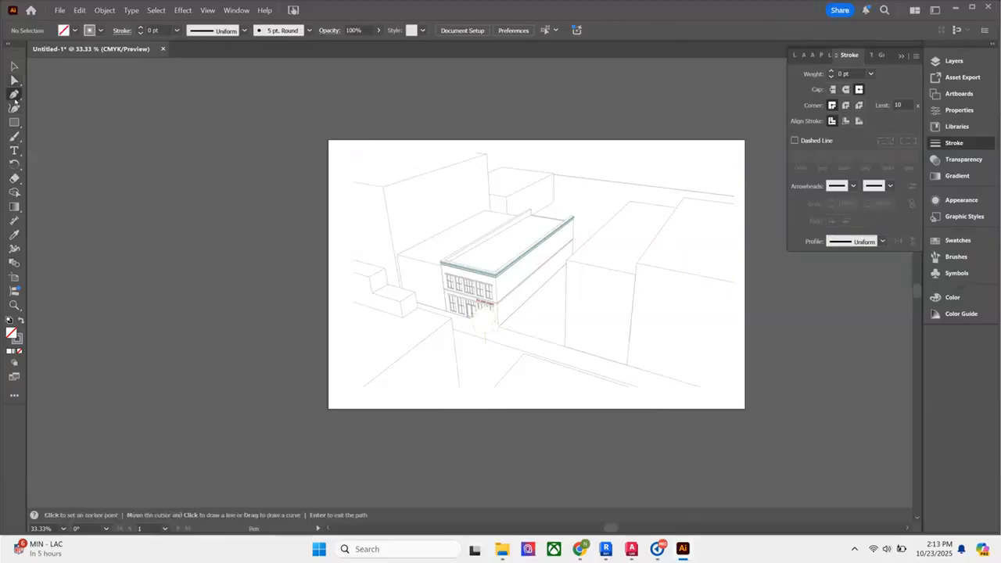
pyautogui.scroll(4, 339, 167)
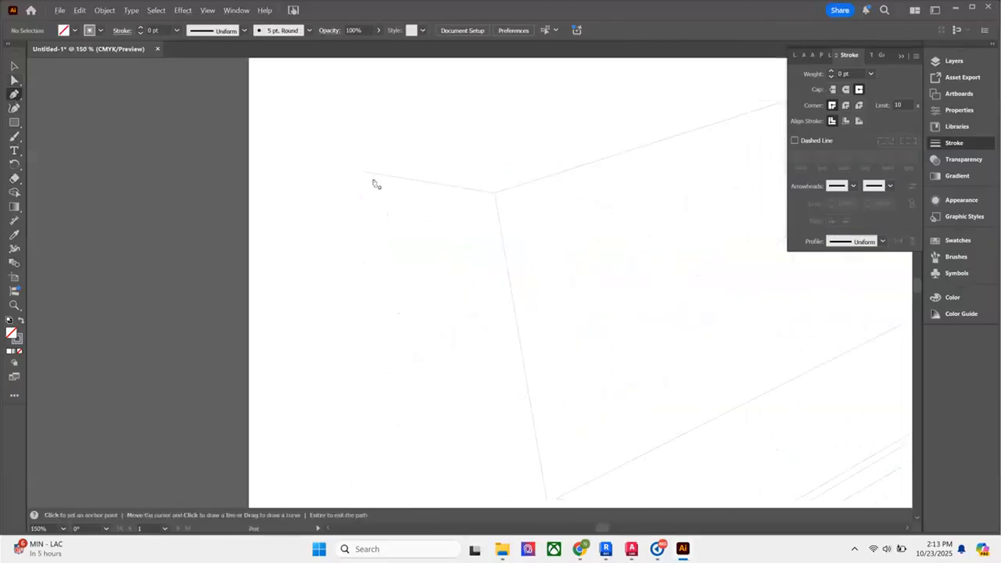
pyautogui.click(364, 176)
pyautogui.click(496, 193)
pyautogui.scroll(-2, 306, 383)
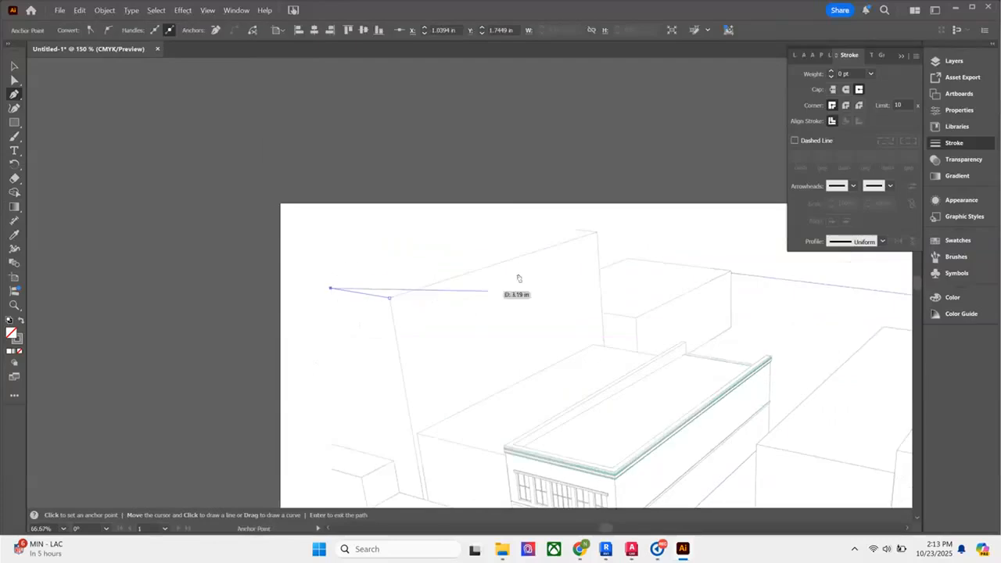
pyautogui.click(575, 230)
pyautogui.click(596, 232)
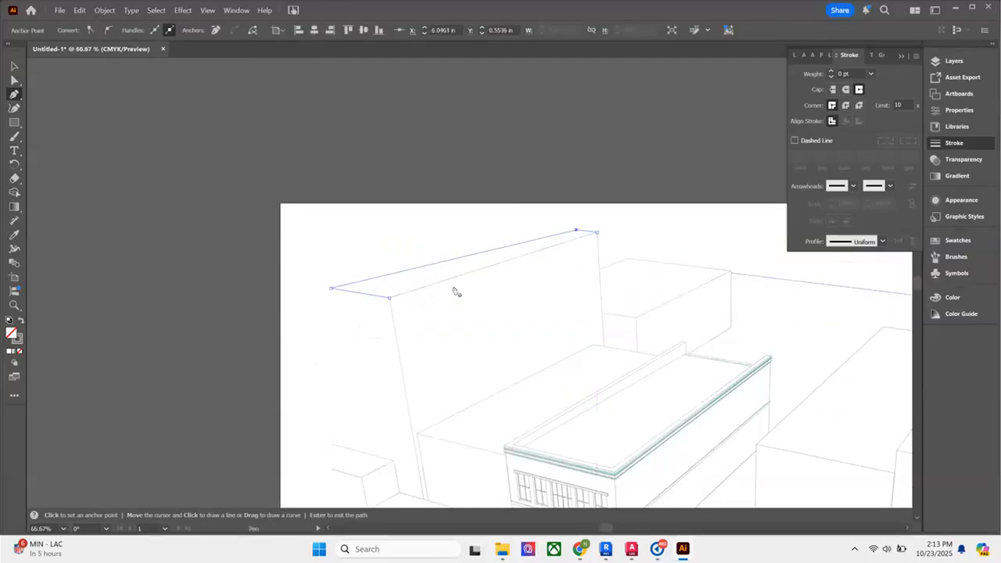
pyautogui.click(392, 298)
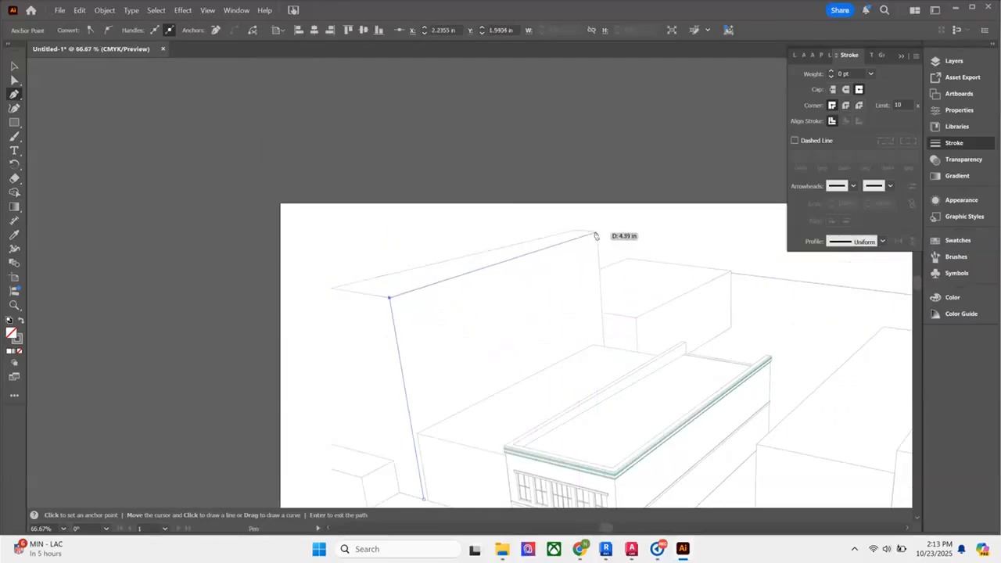
pyautogui.press('Return')
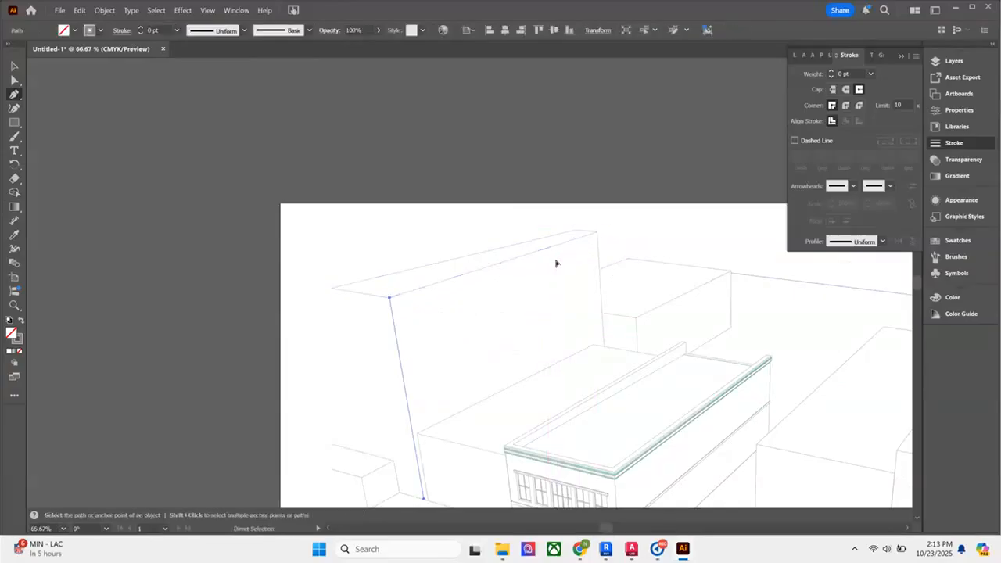
pyautogui.hotkey('ctrl', 'z')
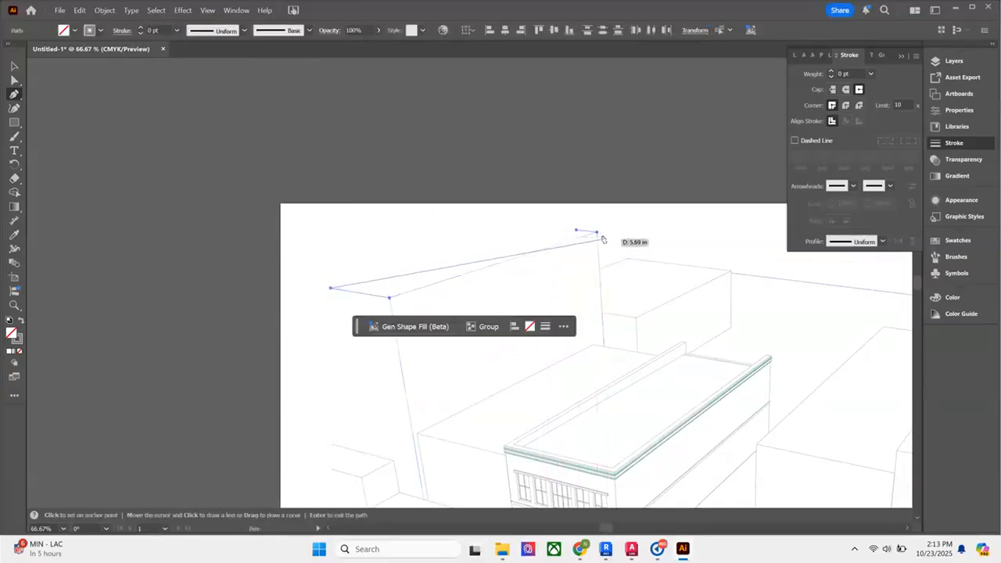
pyautogui.click(576, 232)
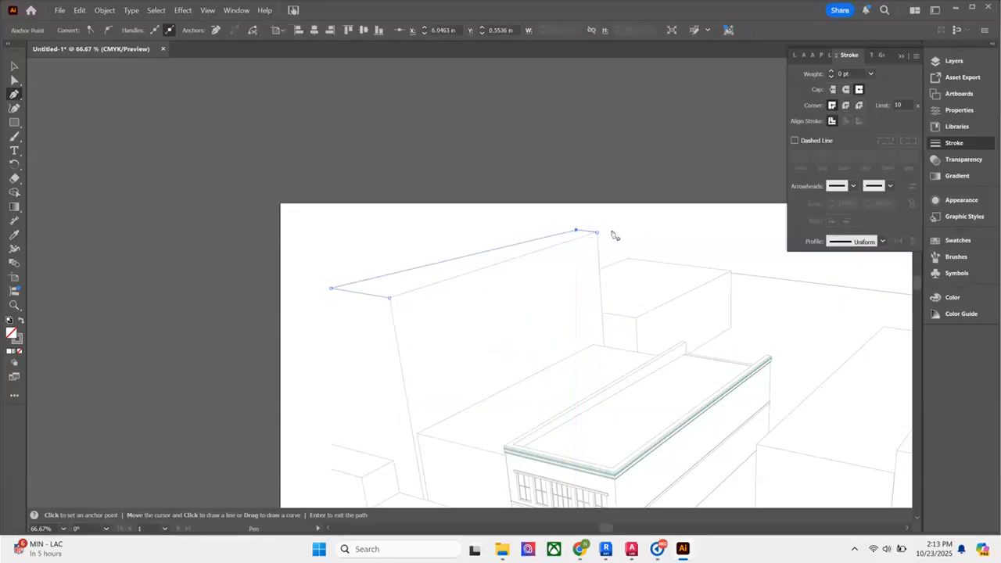
pyautogui.click(598, 232)
pyautogui.click(598, 233)
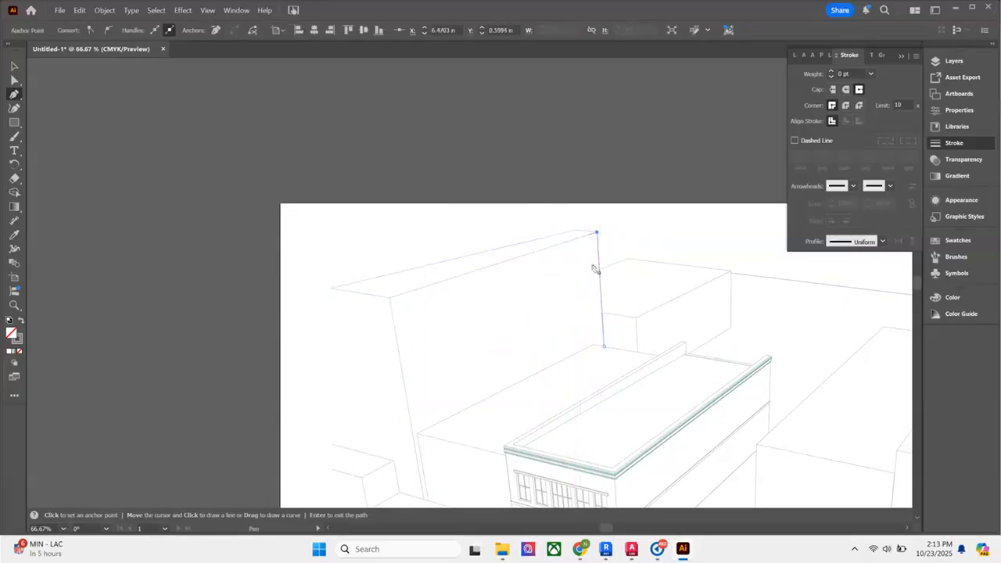
# Select the traced roof path and the block's right vertical edge, and swap their fill and stroke colours.
pyautogui.press('v')
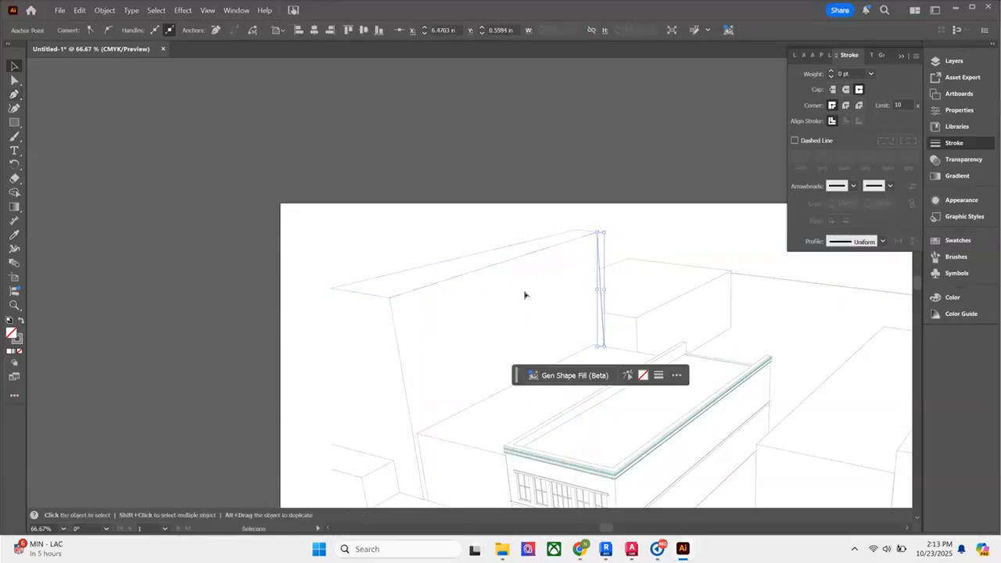
pyautogui.keyDown('shift'); pyautogui.click(527, 242); pyautogui.keyUp('shift')
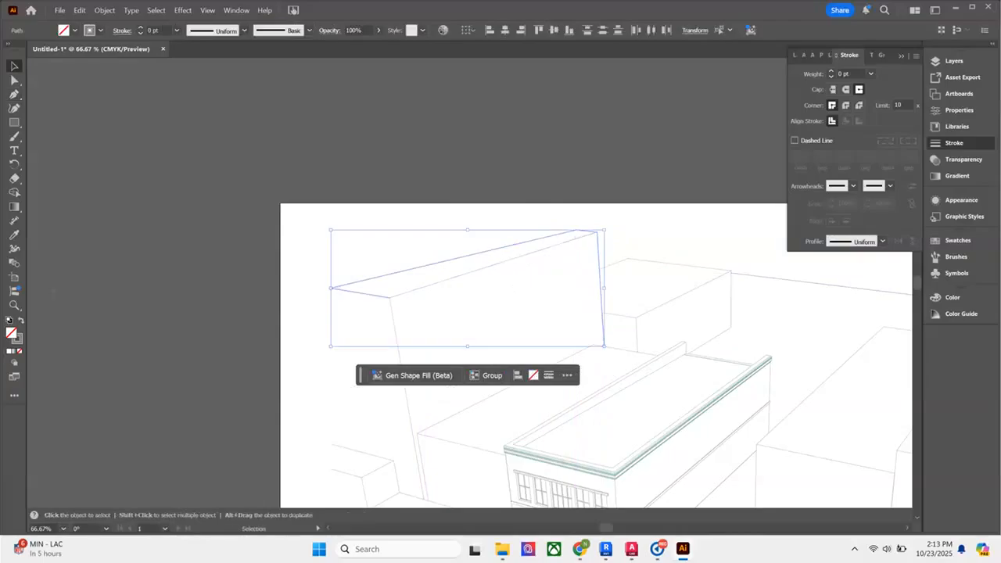
pyautogui.hotkey('shift', 'x')
pyautogui.click(173, 249)
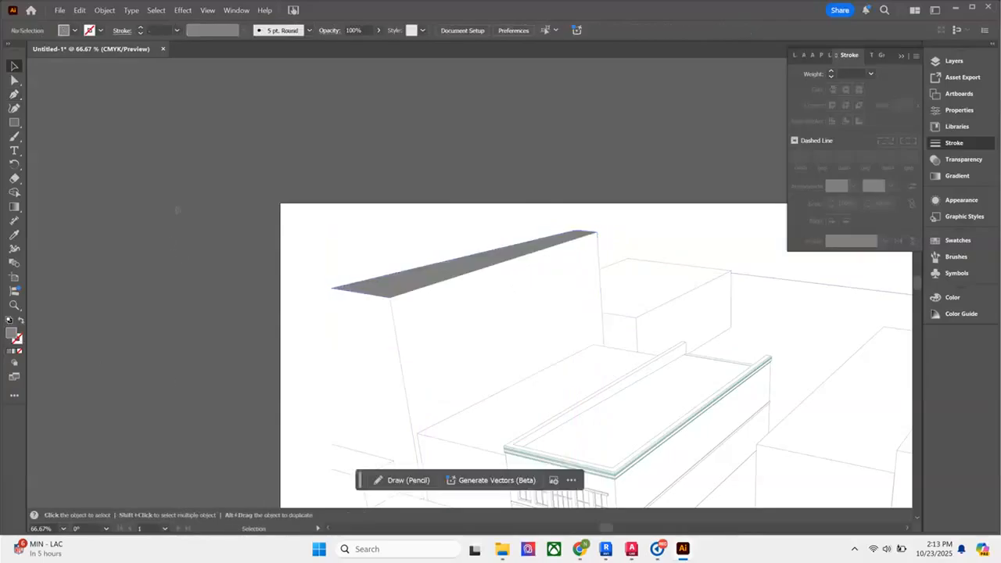
# Directly select the tall block's roof shape and set its fill to very light grey (F2F2F2).
pyautogui.scroll(-1, 179, 206)
pyautogui.click(336, 275)
pyautogui.click(229, 227)
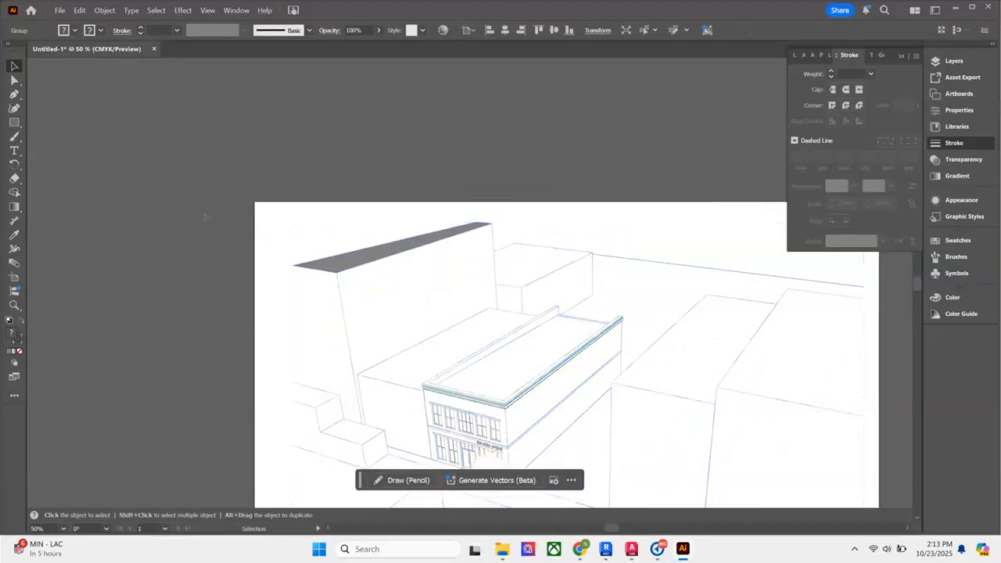
pyautogui.scroll(-1, 211, 221)
pyautogui.click(285, 253)
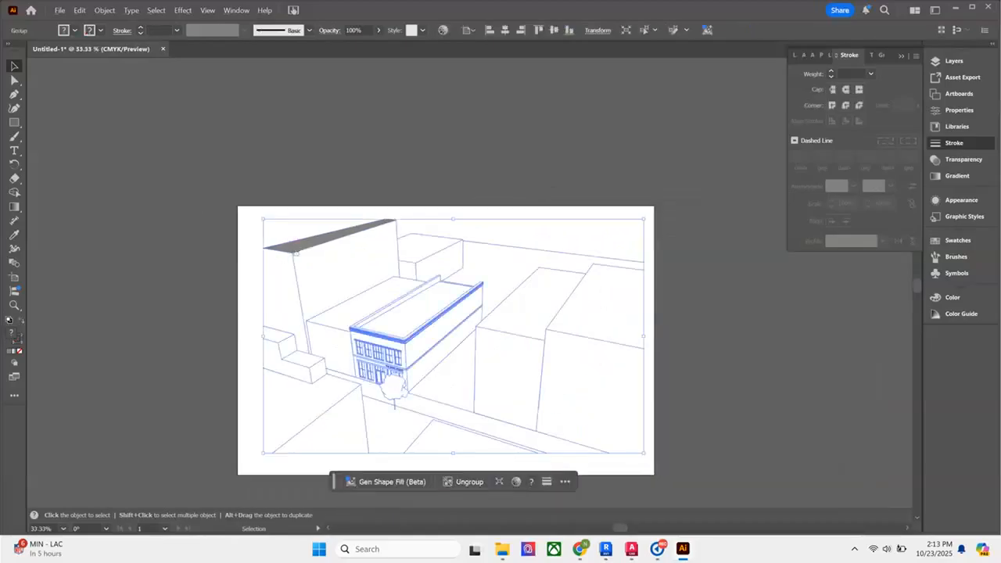
pyautogui.press('a')
pyautogui.click(269, 228)
pyautogui.click(300, 244)
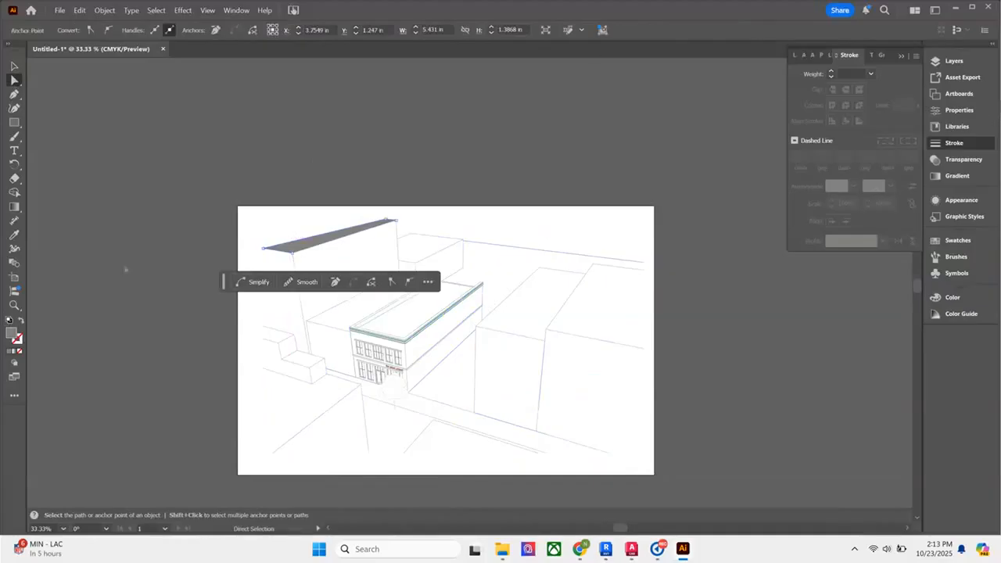
pyautogui.doubleClick(13, 334)
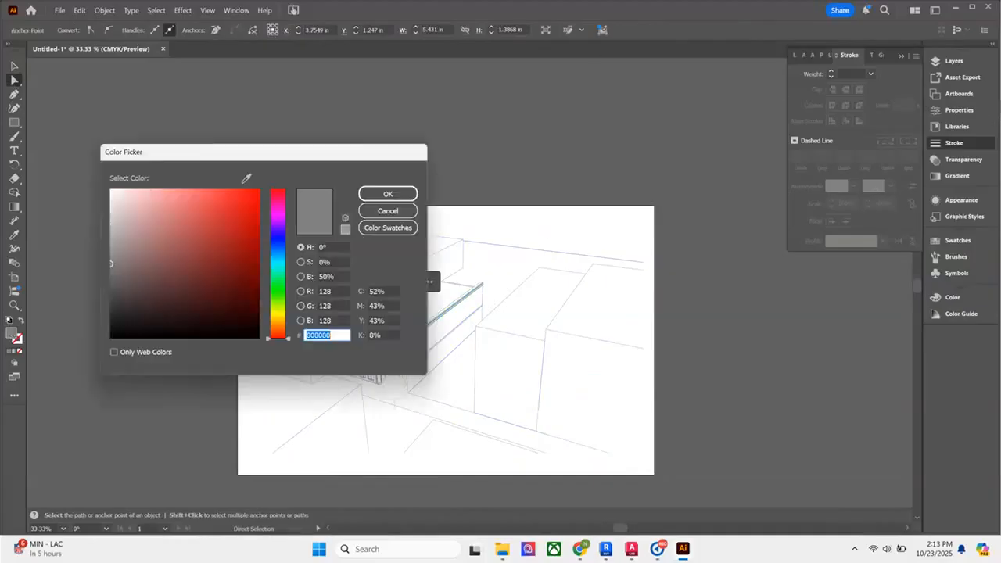
pyautogui.click(113, 196)
pyautogui.press('Return')
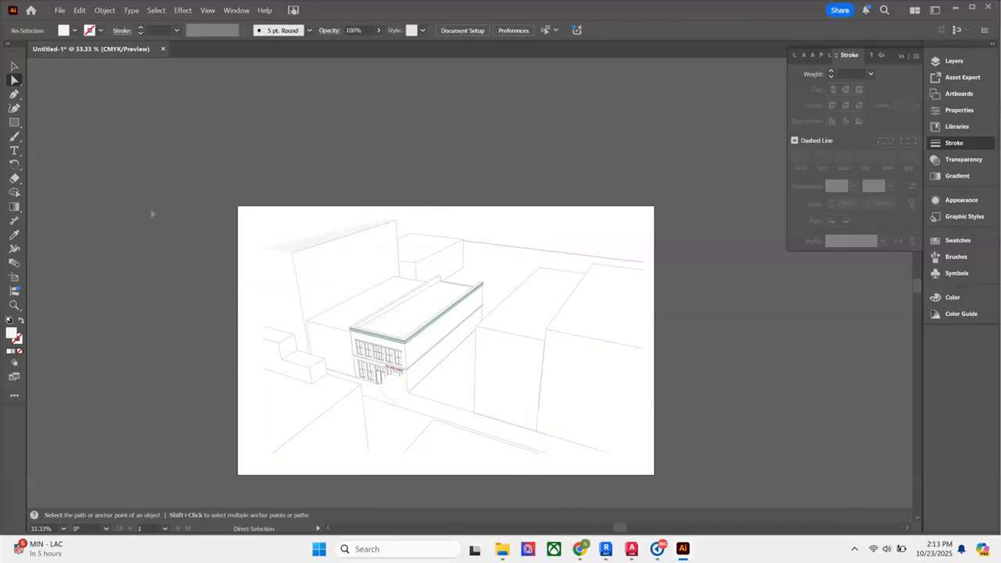
# Apply a black stroke to the light grey roof shape of the tall block.
pyautogui.scroll(1, 291, 268)
pyautogui.click(270, 226)
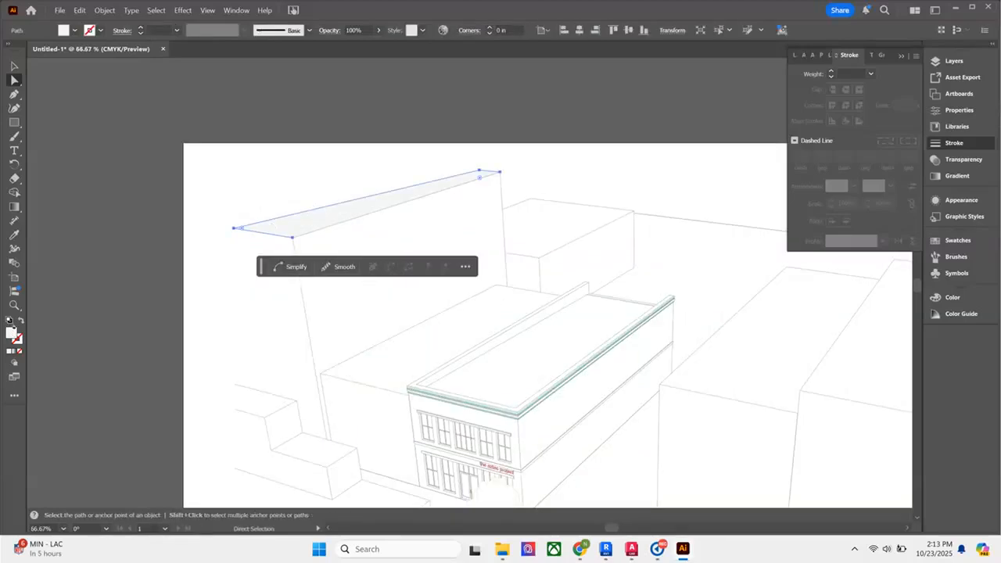
pyautogui.click(21, 342)
pyautogui.doubleClick(21, 341)
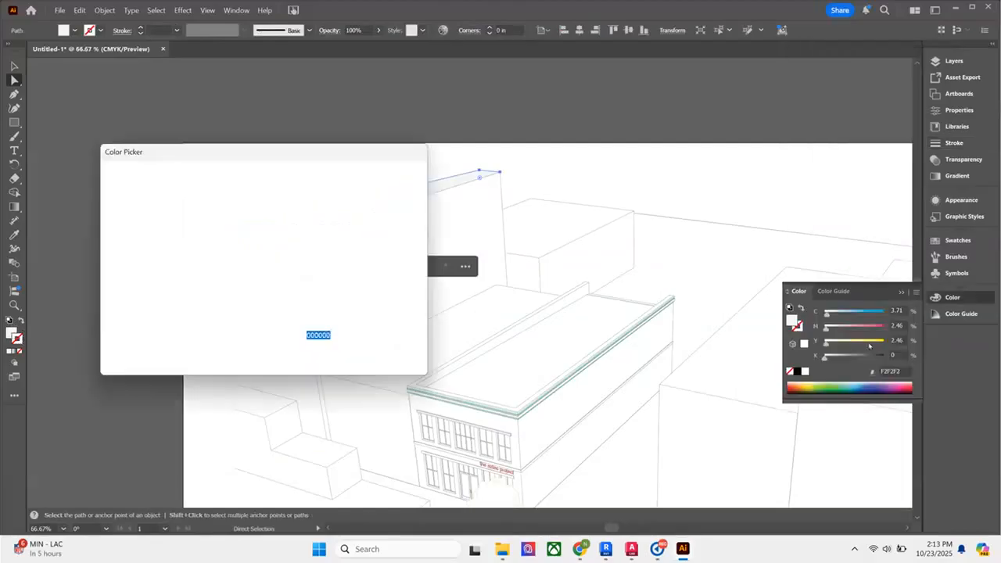
pyautogui.press('Return')
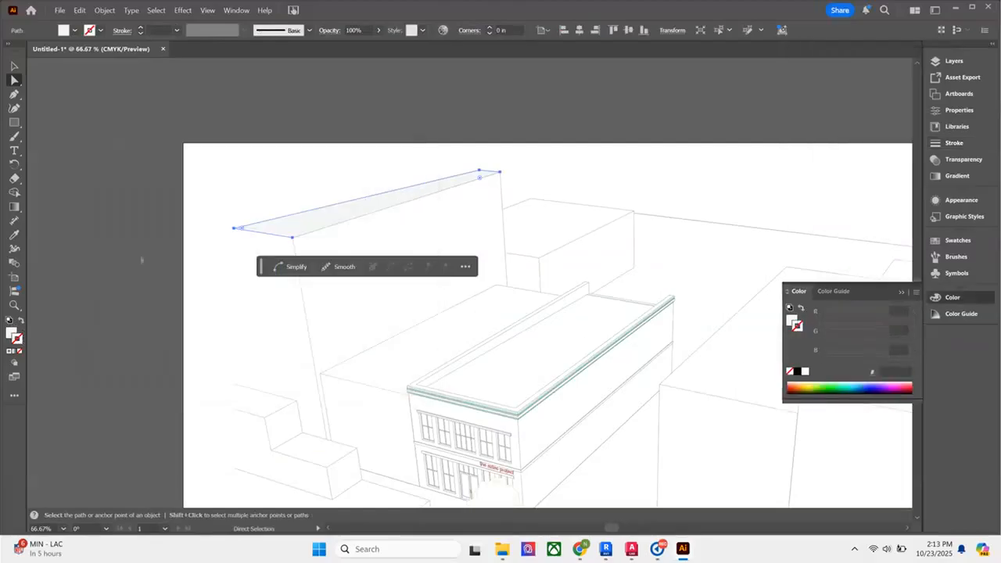
pyautogui.click(92, 257)
pyautogui.click(309, 241)
pyautogui.doubleClick(21, 341)
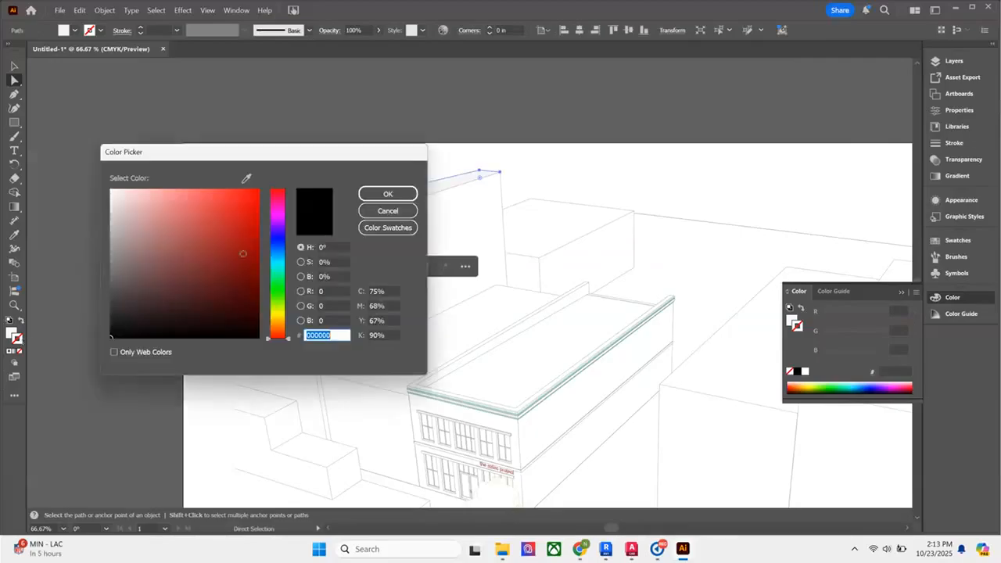
pyautogui.click(376, 195)
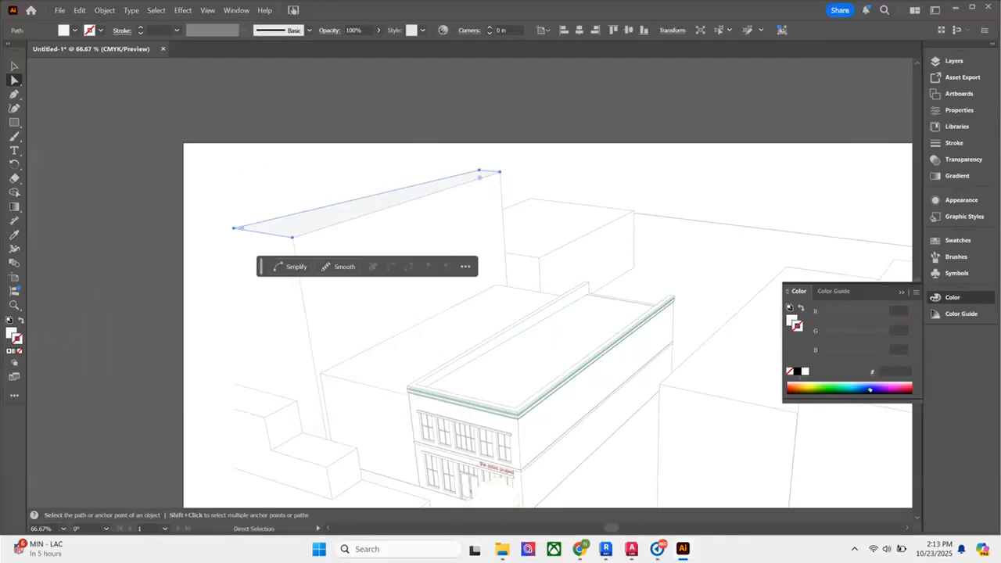
pyautogui.click(797, 371)
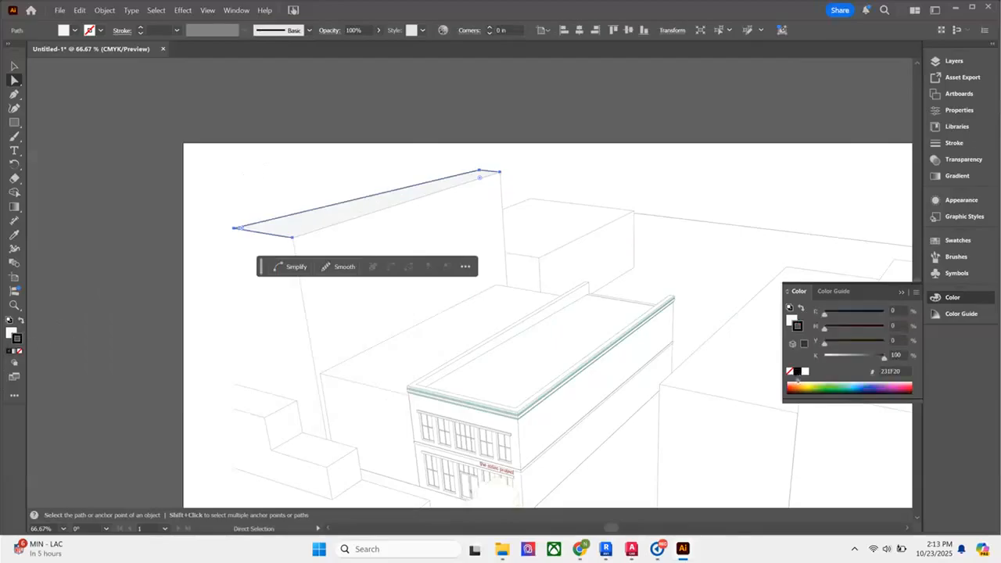
# Set the tall block's roof outline to a 0.25 pt stroke weight and deselect it.
pyautogui.click(948, 143)
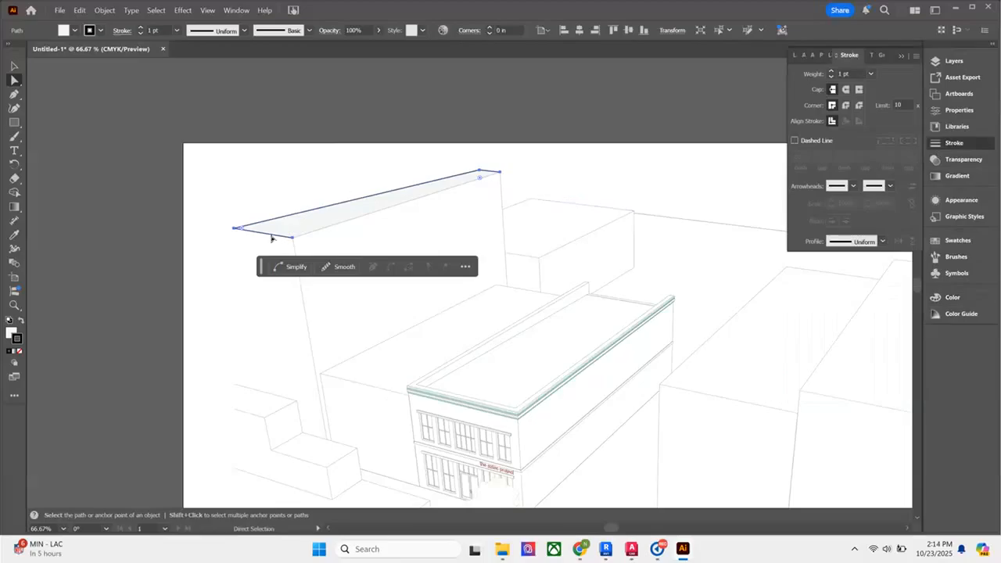
pyautogui.scroll(1, 271, 237)
pyautogui.click(871, 75)
pyautogui.click(890, 86)
pyautogui.click(190, 310)
pyautogui.scroll(-1, 152, 215)
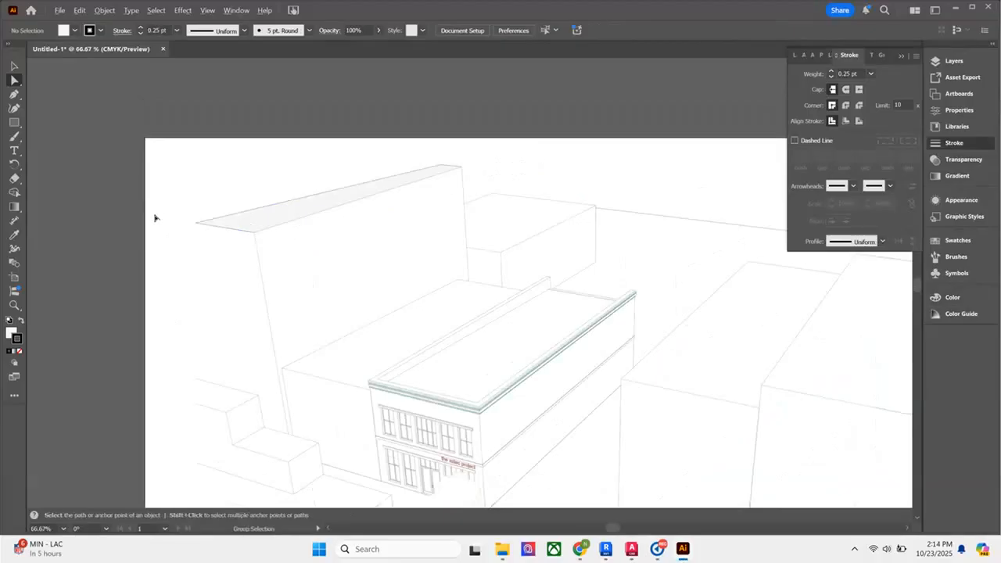
# Start a pen path at the main building's left ground corner and trace up the facade edge and around the end of the mid-height ledge.
pyautogui.scroll(-1, 156, 218)
pyautogui.scroll(3, 414, 461)
pyautogui.scroll(-2, 414, 393)
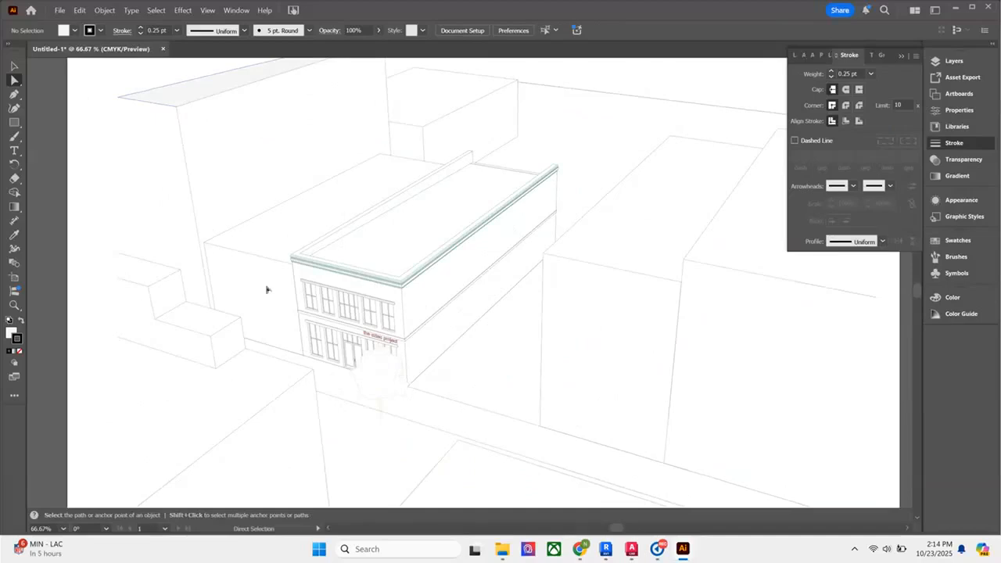
pyautogui.scroll(3, 364, 314)
pyautogui.click(14, 98)
pyautogui.scroll(-1, 280, 255)
pyautogui.scroll(4, 284, 429)
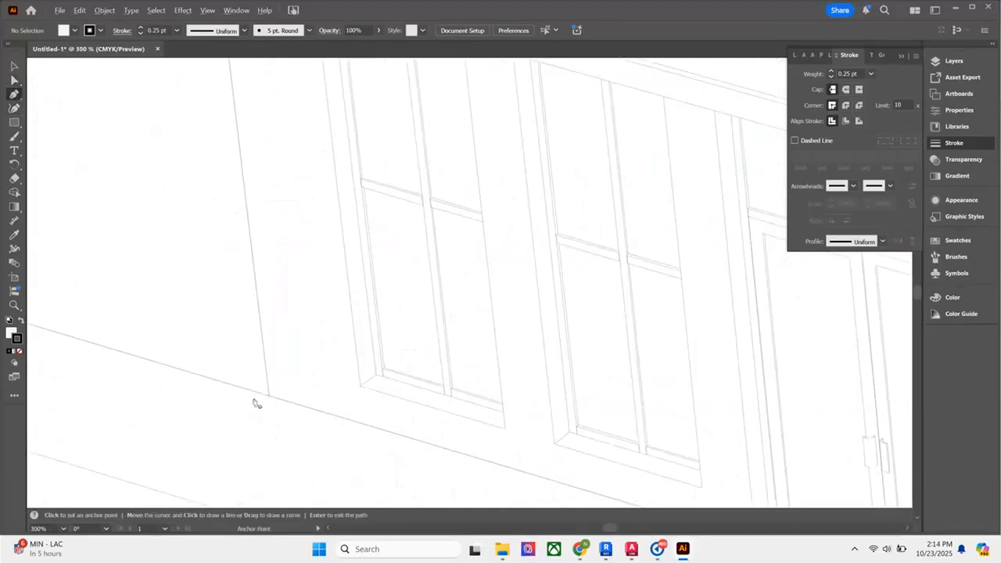
pyautogui.click(266, 393)
pyautogui.scroll(1, 362, 246)
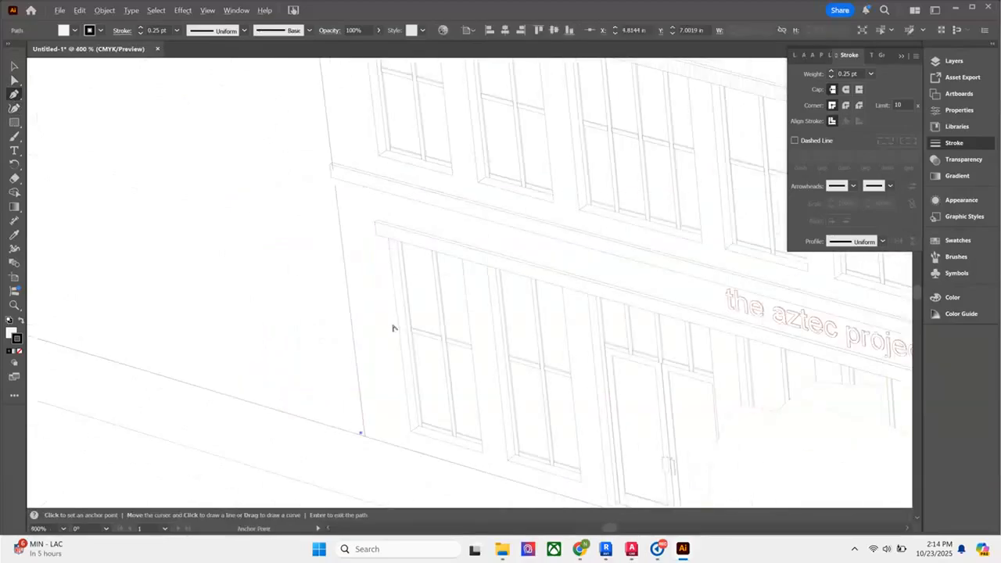
pyautogui.scroll(-1, 371, 266)
pyautogui.scroll(6, 348, 219)
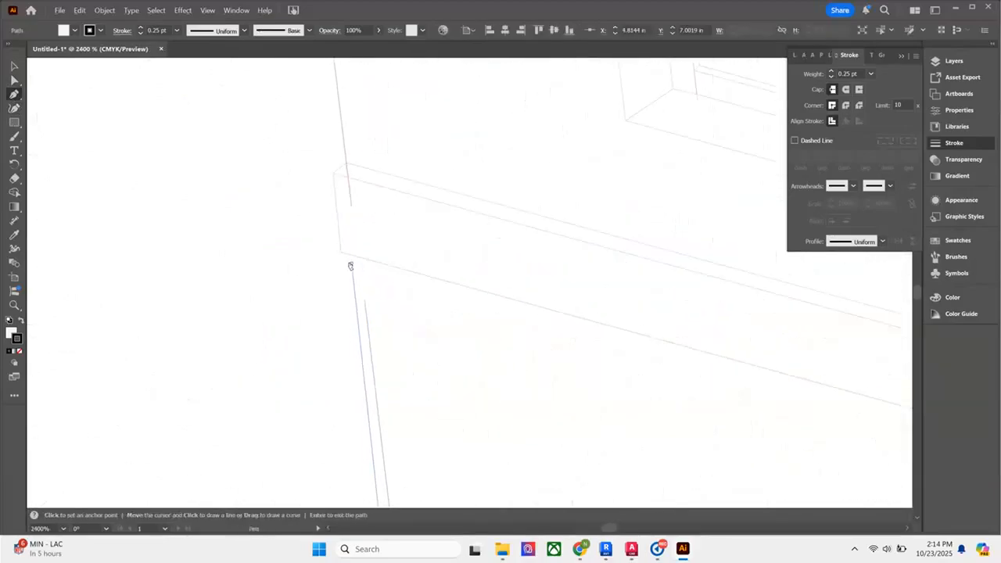
pyautogui.click(351, 264)
pyautogui.click(339, 262)
pyautogui.click(328, 174)
pyautogui.click(345, 160)
# Continue the path up the main building's left edge and follow the stepped mouldings at the underside of the cornice.
pyautogui.scroll(-4, 459, 456)
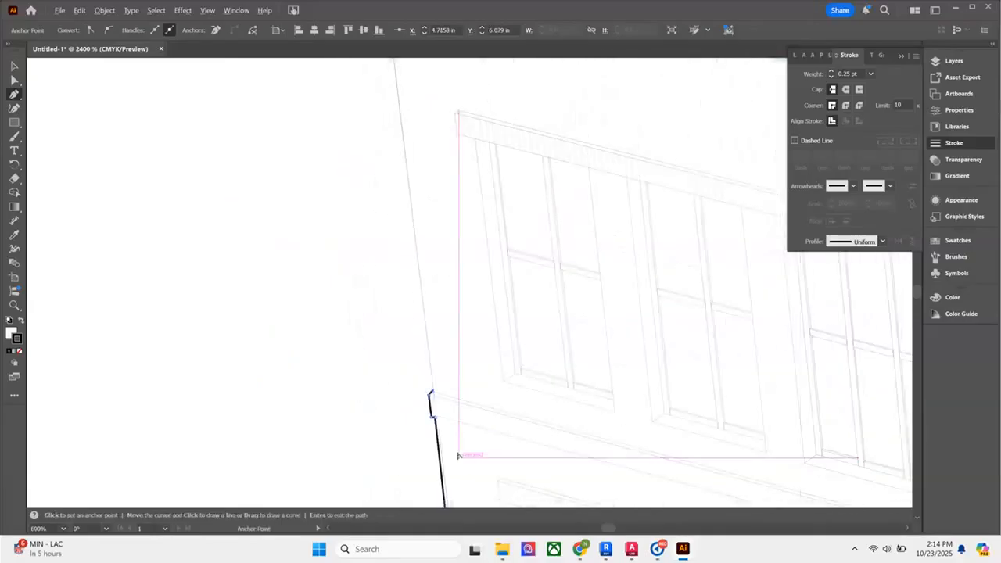
pyautogui.scroll(6, 401, 208)
pyautogui.scroll(3, 391, 222)
pyautogui.scroll(6, 360, 398)
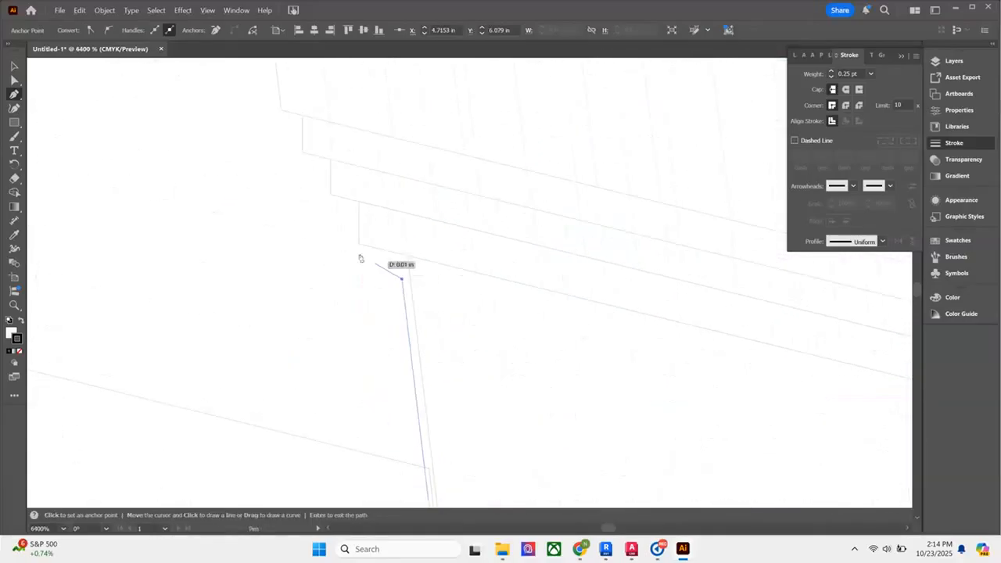
pyautogui.click(351, 250)
pyautogui.click(344, 207)
pyautogui.click(325, 200)
pyautogui.click(322, 165)
pyautogui.click(296, 154)
pyautogui.click(294, 125)
pyautogui.click(239, 107)
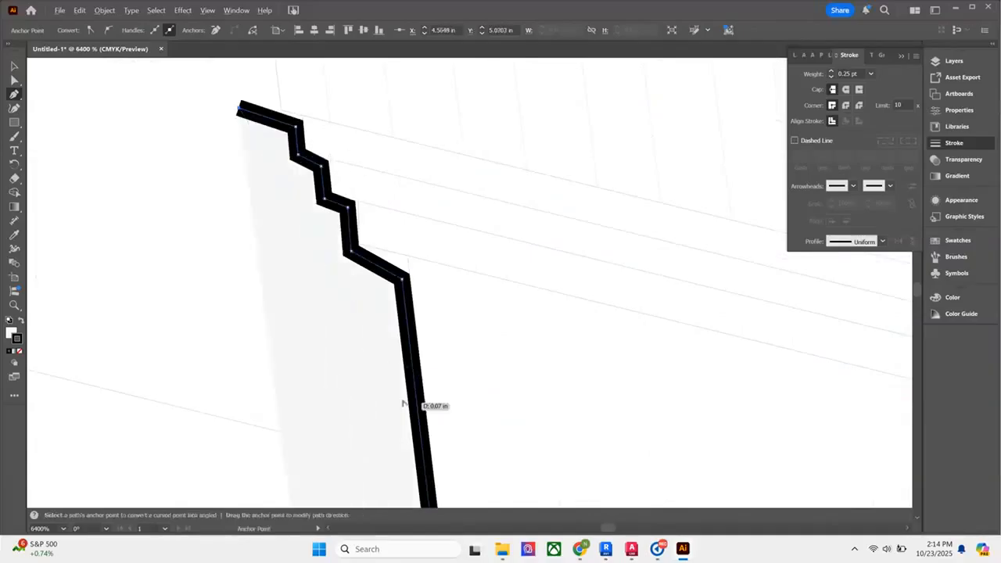
# Continue the path up the left end of the main building's cornice, following the small profile steps above the ribbed band.
pyautogui.scroll(-2, 402, 403)
pyautogui.scroll(1, 288, 123)
pyautogui.click(295, 197)
pyautogui.click(332, 194)
pyautogui.keyDown('alt'); pyautogui.scroll(2, 329, 184); pyautogui.keyUp('alt')
pyautogui.click(336, 187)
pyautogui.click(321, 181)
pyautogui.click(305, 120)
pyautogui.click(322, 110)
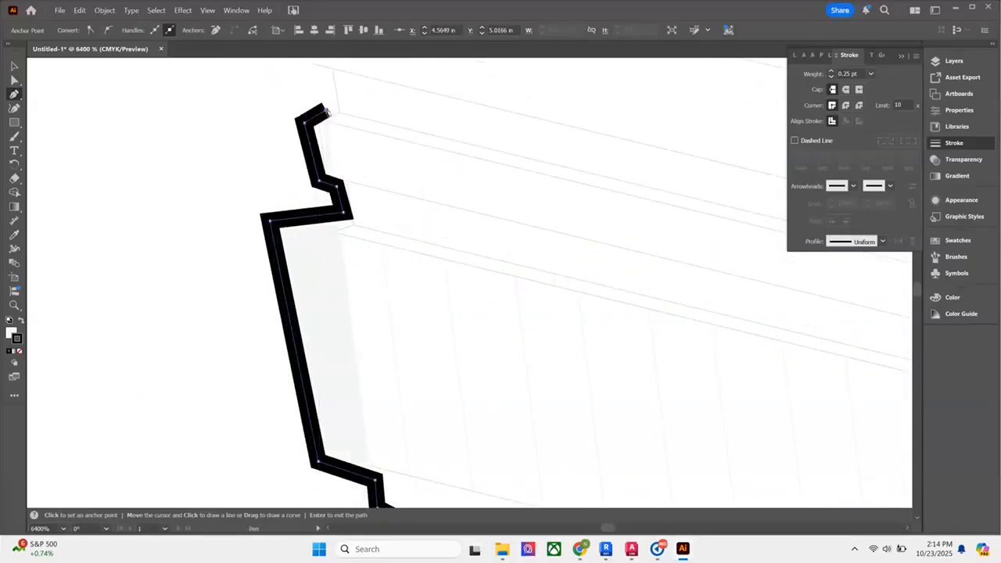
# Continue the path up the last cornice profile steps to the roof's left front corner.
pyautogui.scroll(4, 324, 105)
pyautogui.click(325, 268)
pyautogui.click(294, 169)
pyautogui.keyDown('alt'); pyautogui.scroll(-3, 142, 295); pyautogui.keyUp('alt')
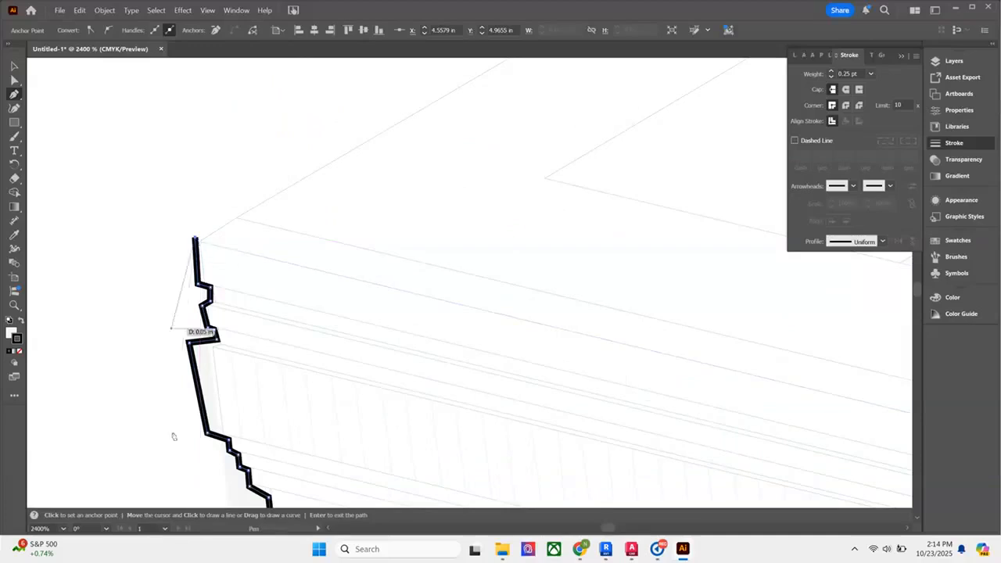
# Continue the path along the long rear roof edge, around the parapet's far end and down to the roof surface.
pyautogui.keyDown('alt'); pyautogui.scroll(-8, 173, 436); pyautogui.keyUp('alt')
pyautogui.keyDown('alt'); pyautogui.scroll(6, 355, 318); pyautogui.keyUp('alt')
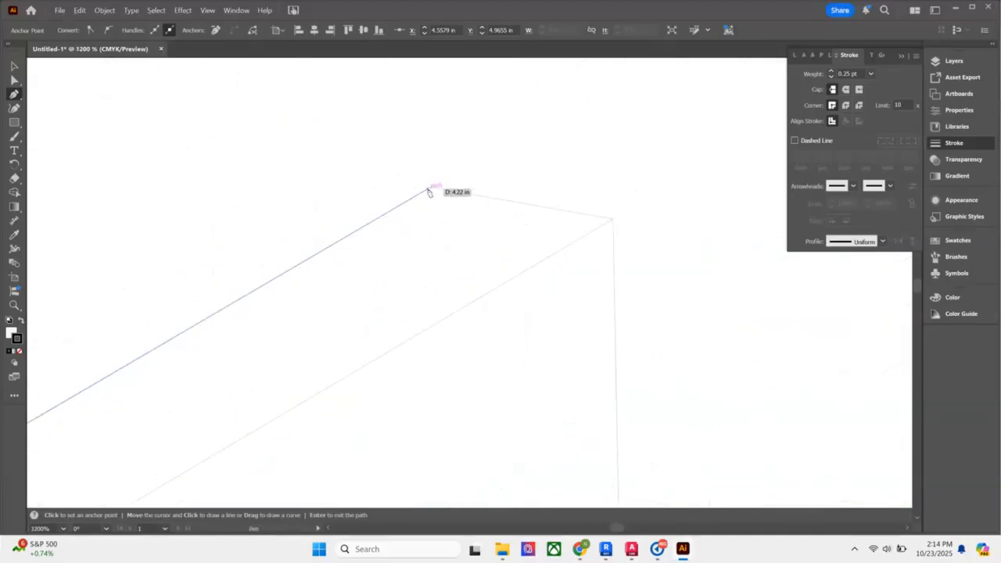
pyautogui.click(612, 218)
pyautogui.keyDown('alt'); pyautogui.scroll(-3, 378, 107); pyautogui.keyUp('alt')
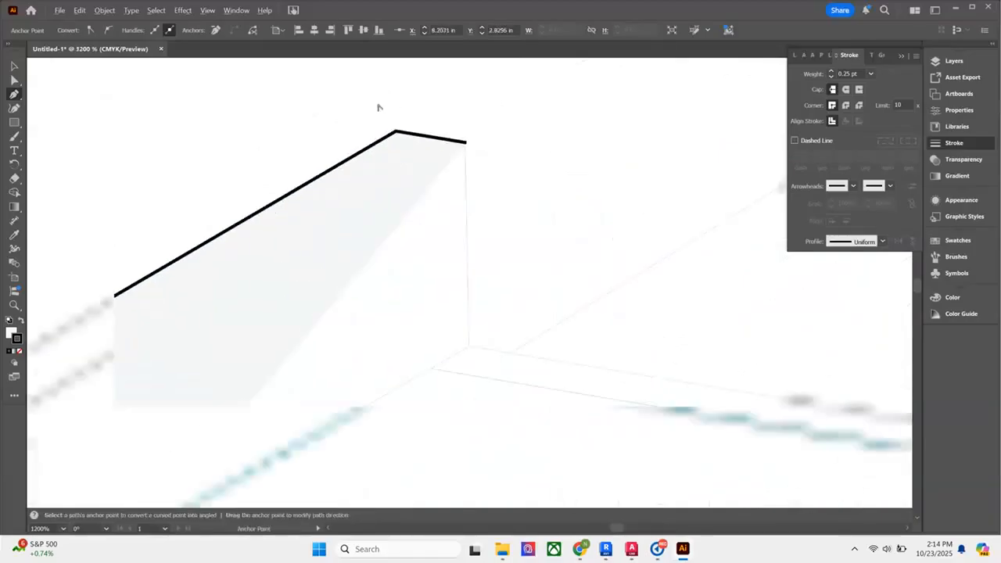
pyautogui.click(474, 343)
# Continue the path across the back of the roof, up the right-hand parapet and across its far end to the outer corner.
pyautogui.keyDown('alt'); pyautogui.scroll(-4, 296, 257); pyautogui.keyUp('alt')
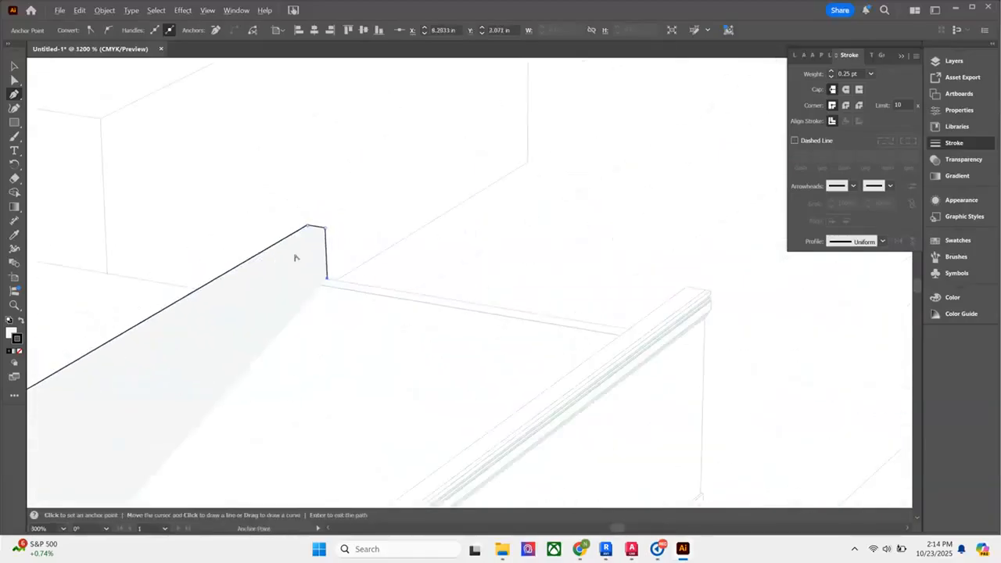
pyautogui.keyDown('alt'); pyautogui.scroll(5, 629, 330); pyautogui.keyUp('alt')
pyautogui.click(616, 336)
pyautogui.keyDown('alt'); pyautogui.scroll(-4, 208, 329); pyautogui.keyUp('alt')
pyautogui.keyDown('alt'); pyautogui.scroll(5, 379, 283); pyautogui.keyUp('alt')
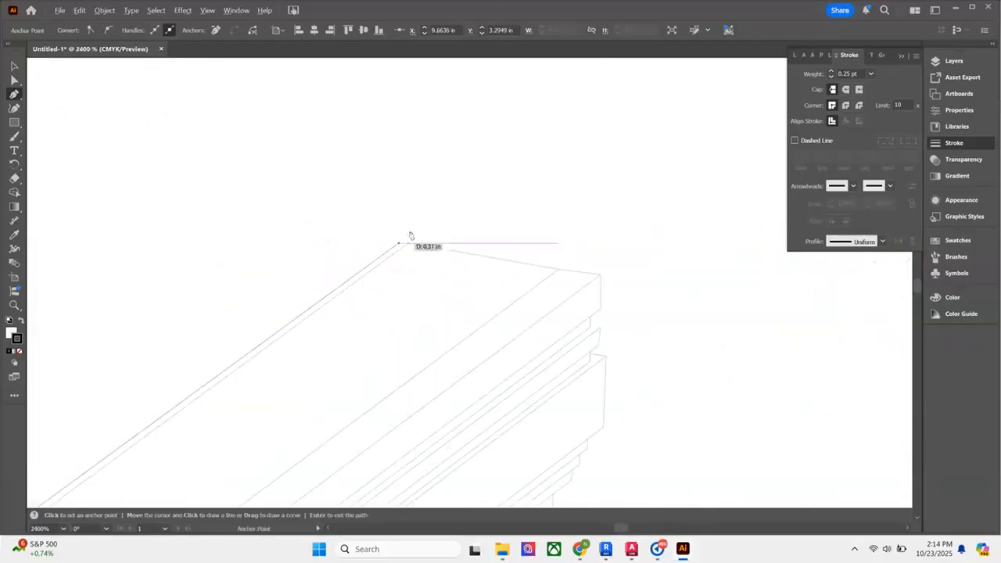
pyautogui.click(407, 235)
pyautogui.click(609, 273)
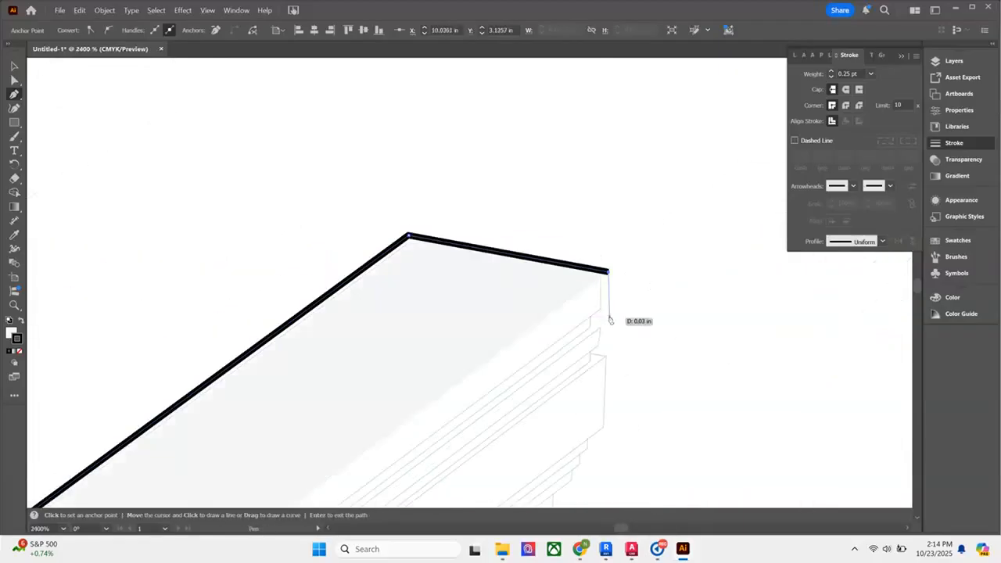
# Continue the path down the right end of the cornice, following the notched profile steps above the wide band.
pyautogui.click(612, 311)
pyautogui.click(605, 324)
pyautogui.click(618, 323)
pyautogui.click(604, 345)
pyautogui.click(597, 352)
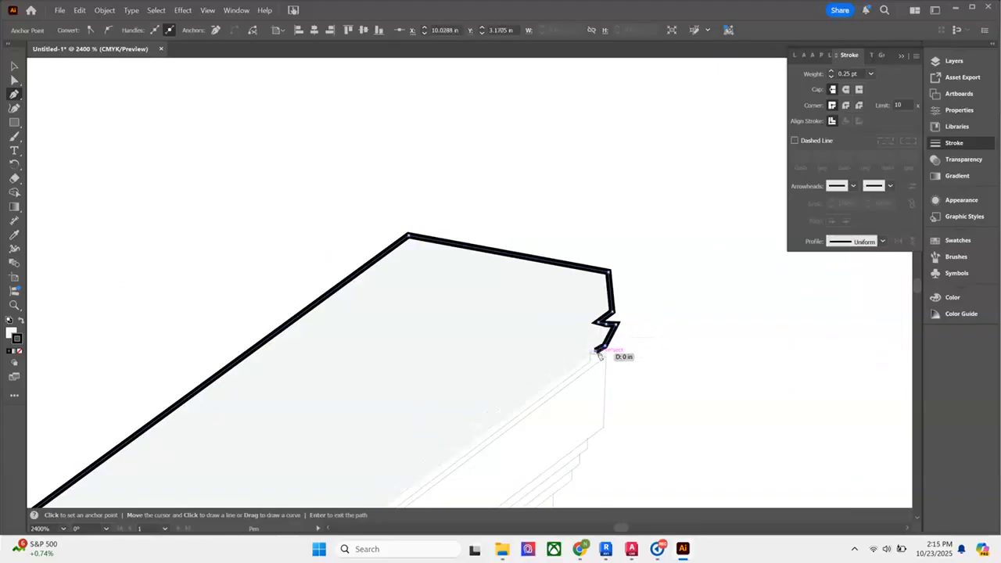
pyautogui.scroll(6, 608, 352)
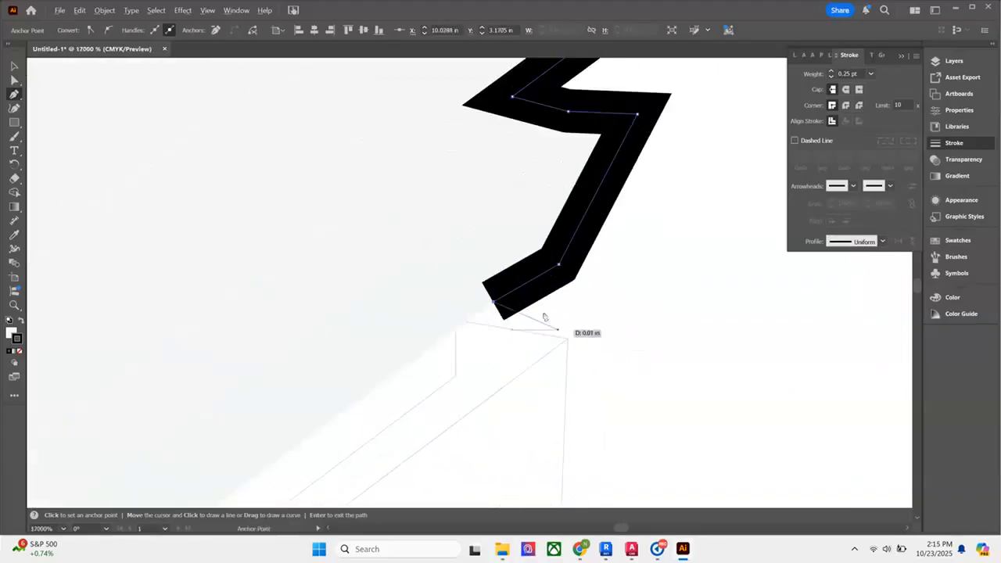
pyautogui.click(599, 330)
pyautogui.scroll(-4, 599, 255)
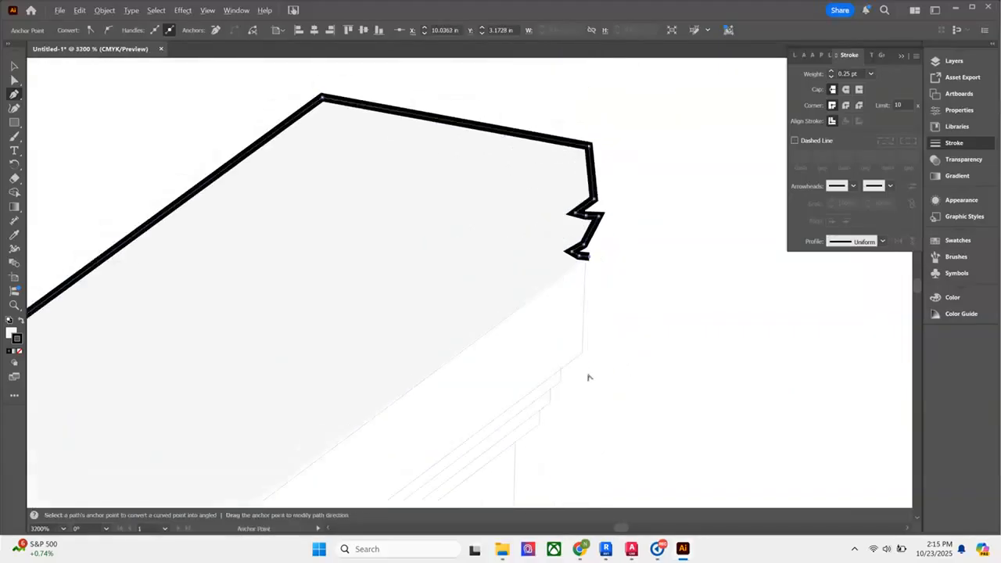
# Continue the path down the wide band and follow the stepped mouldings under the right end of the cornice.
pyautogui.click(590, 326)
pyautogui.click(564, 334)
pyautogui.click(562, 353)
pyautogui.click(556, 358)
pyautogui.click(554, 373)
pyautogui.click(547, 381)
pyautogui.click(550, 387)
pyautogui.scroll(-8, 520, 422)
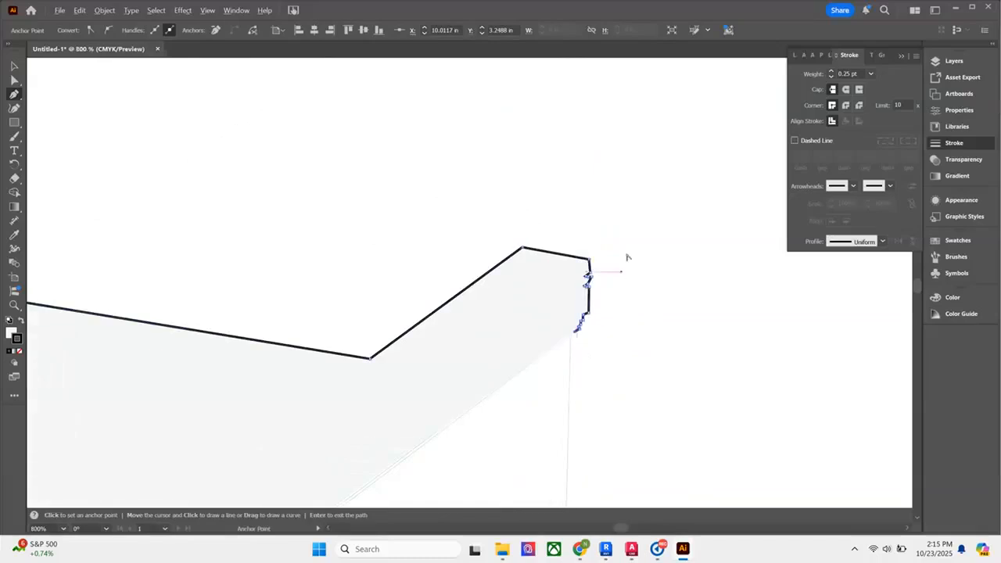
# Continue the path down the main building's right edge and around the end of the mid-height ledge.
pyautogui.scroll(7, 640, 324)
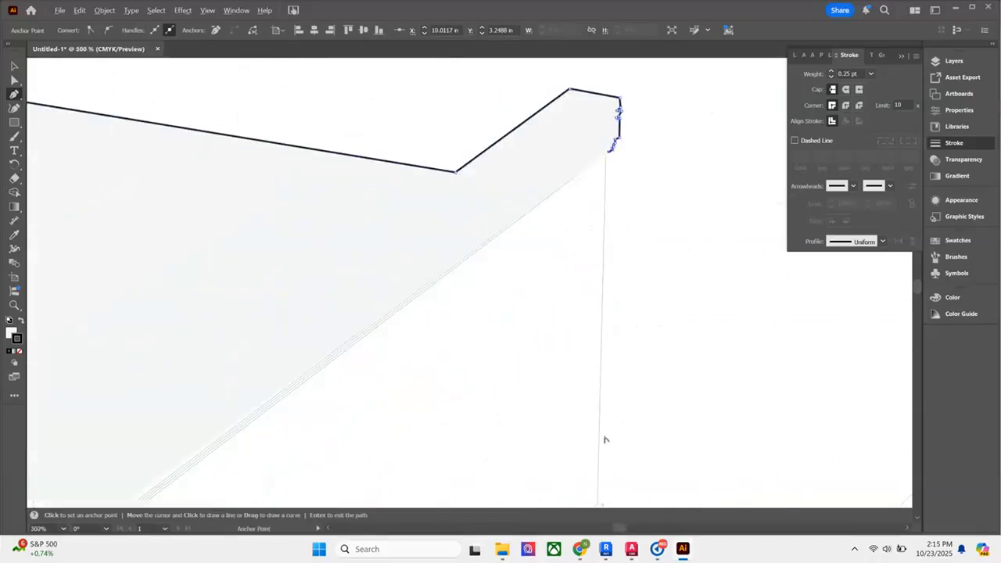
pyautogui.scroll(4, 615, 361)
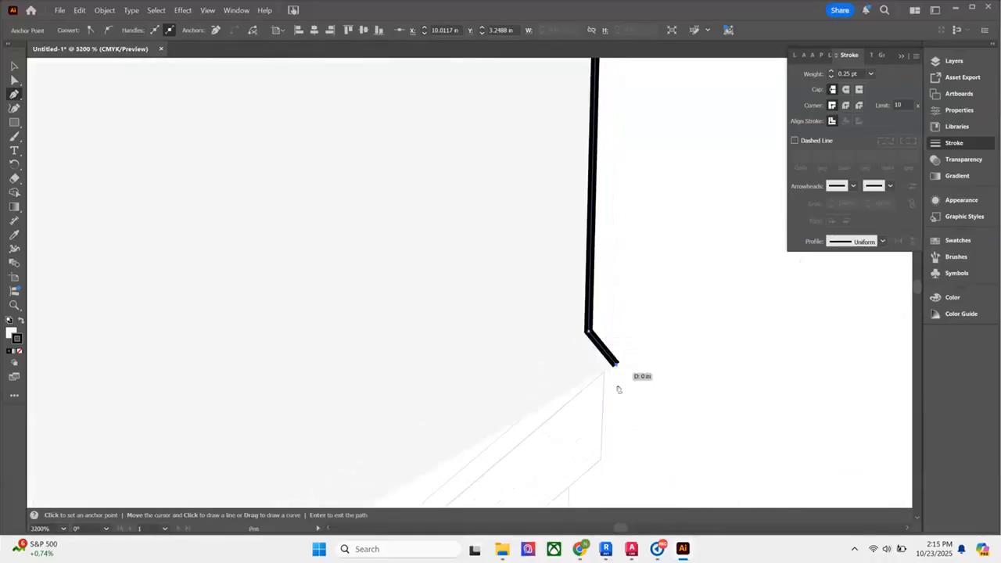
pyautogui.click(610, 461)
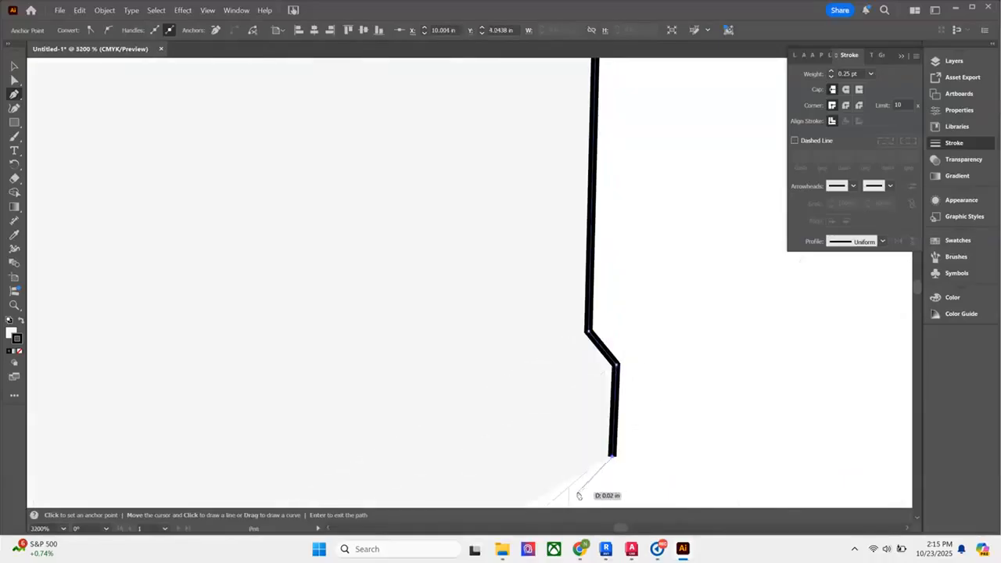
pyautogui.scroll(-8, 584, 469)
# Continue the path down the right edge to the neighbouring block's roof and around that block's near corner.
pyautogui.scroll(-5, 656, 213)
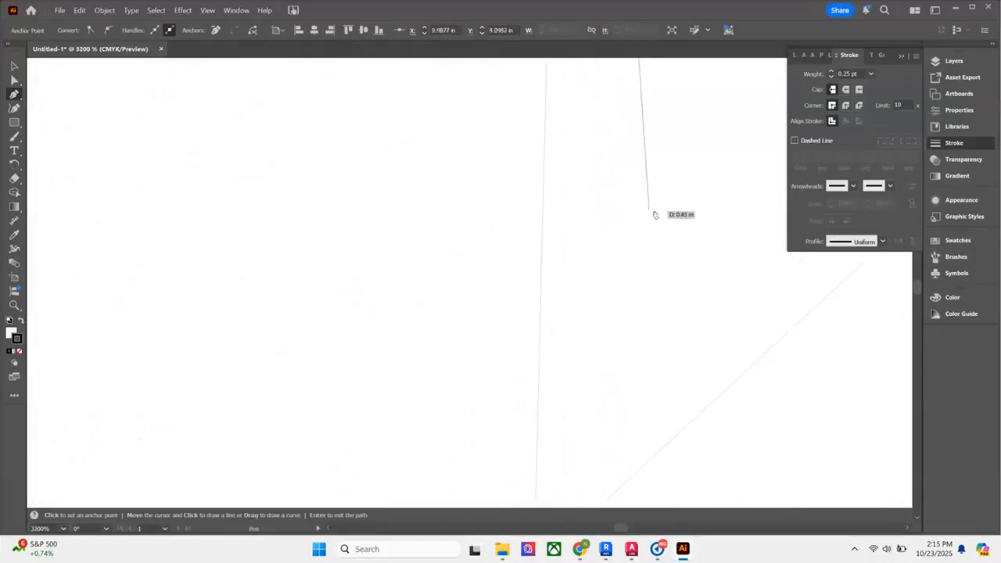
pyautogui.click(552, 159)
pyautogui.scroll(-3, 688, 137)
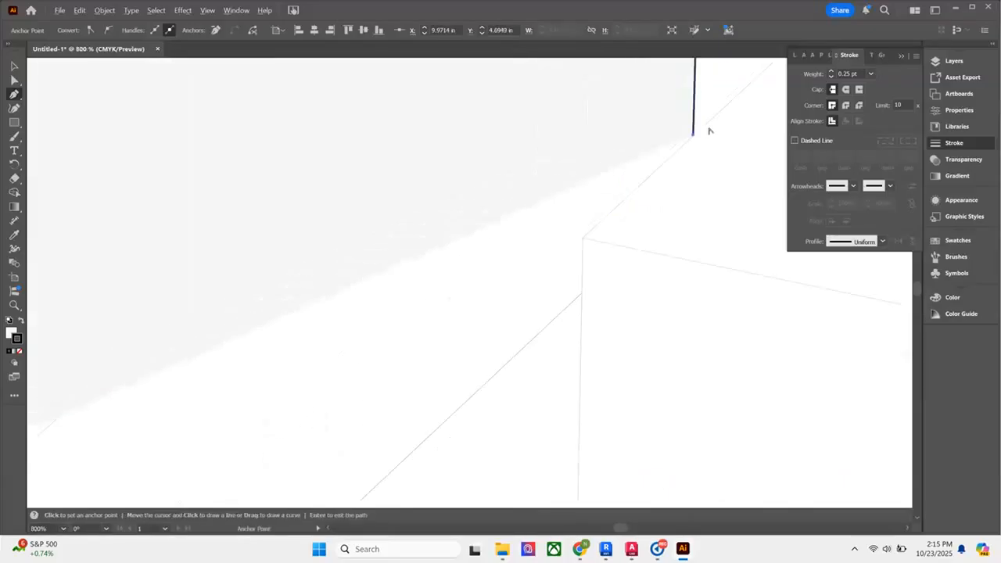
pyautogui.click(579, 234)
pyautogui.click(579, 287)
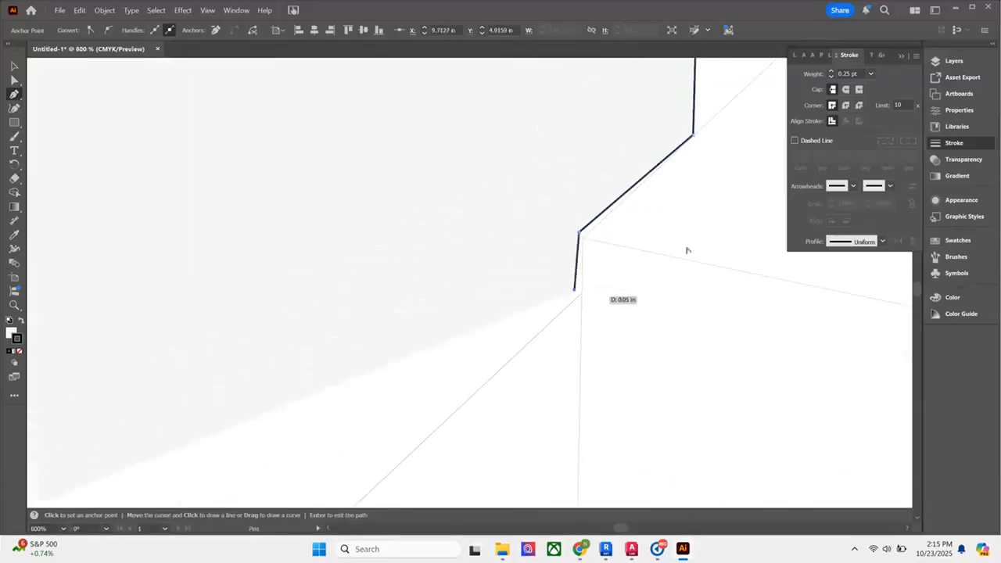
# Continue the path along the base of the side facade to the main building's front ground corner.
pyautogui.scroll(-6, 704, 215)
pyautogui.scroll(5, 497, 410)
pyautogui.click(529, 345)
pyautogui.scroll(-2, 701, 388)
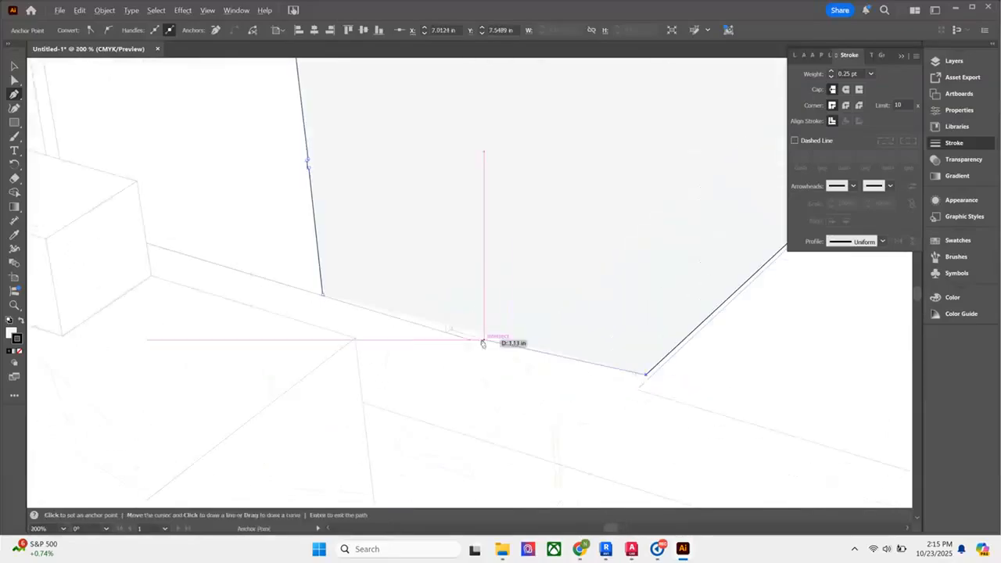
pyautogui.click(323, 296)
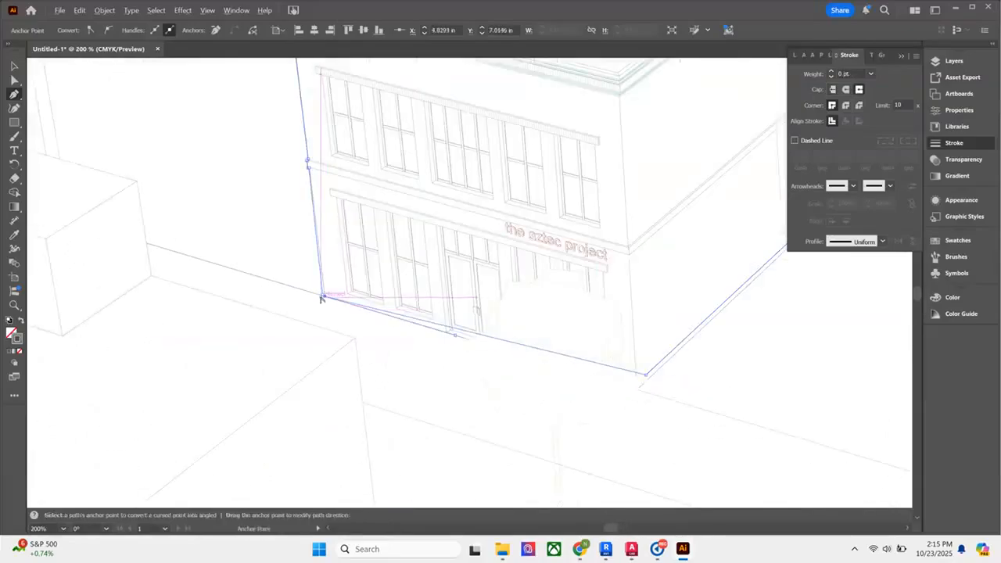
pyautogui.scroll(6, 321, 296)
pyautogui.hotkey('ctrl', 'z')
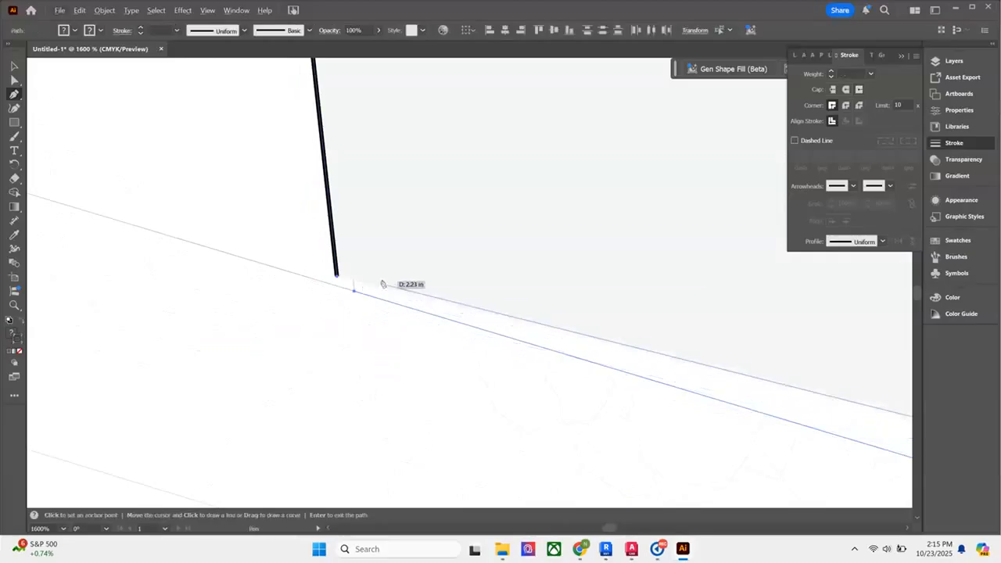
# Close the main building's outline at its starting point on the left ground corner.
pyautogui.click(335, 279)
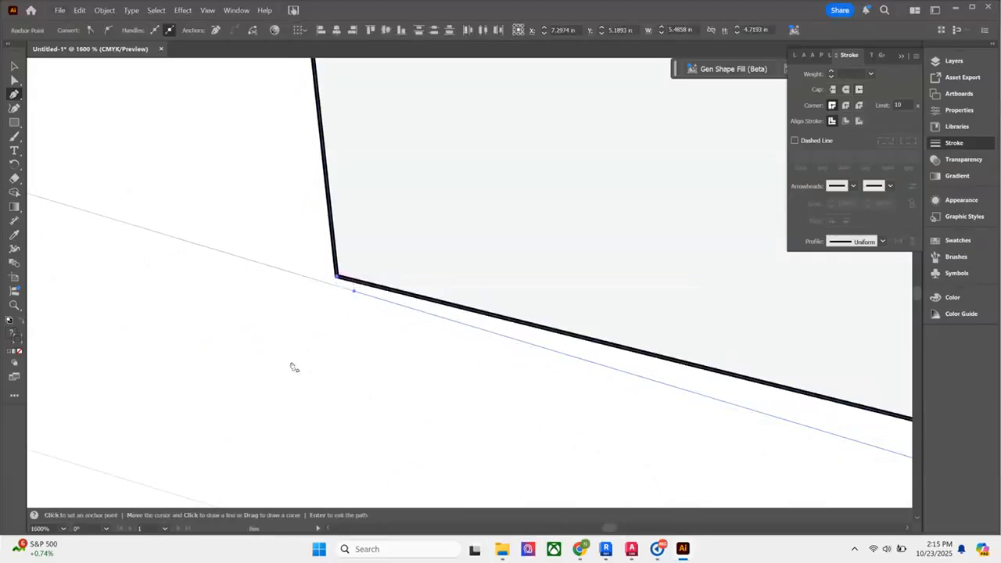
pyautogui.scroll(-6, 304, 331)
pyautogui.scroll(-3, 305, 332)
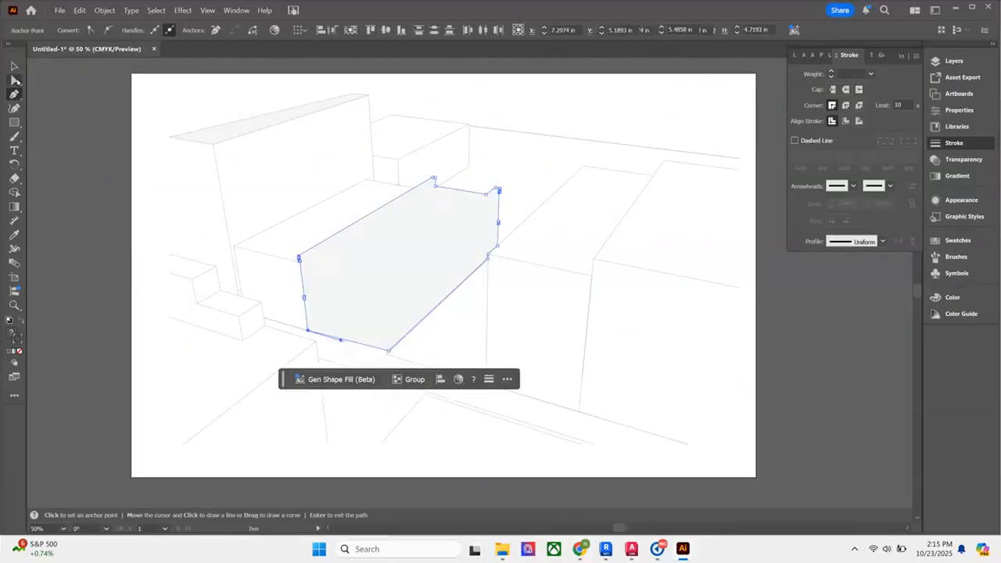
# Select only the main building's outline shape and change its fill to slate blue (#677499).
pyautogui.click(14, 79)
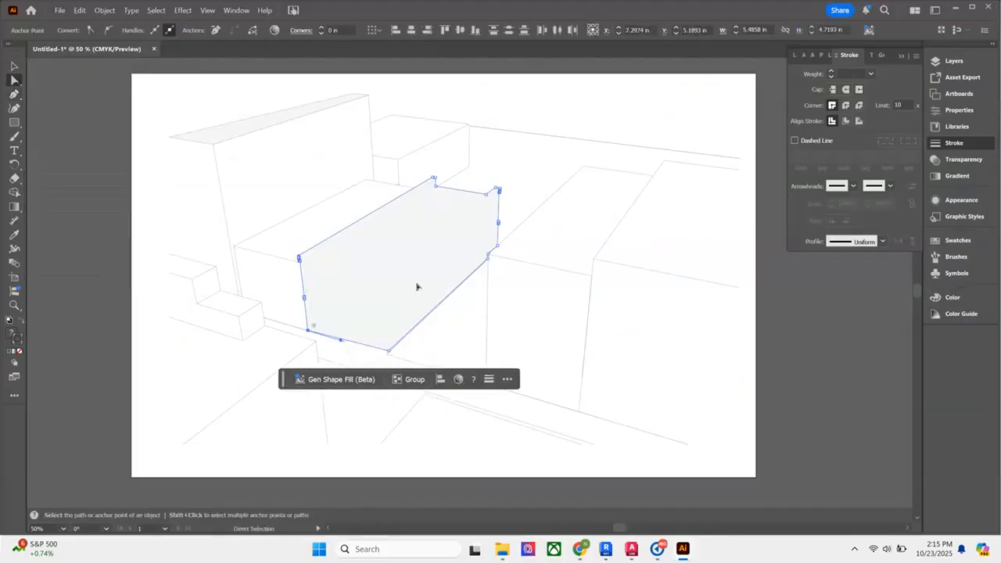
pyautogui.scroll(5, 340, 344)
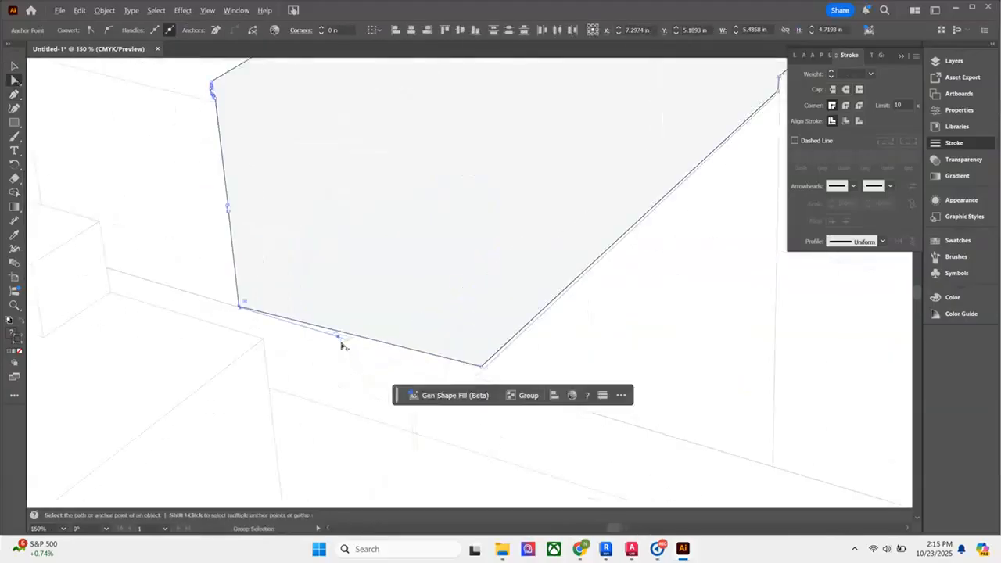
pyautogui.click(281, 350)
pyautogui.click(330, 297)
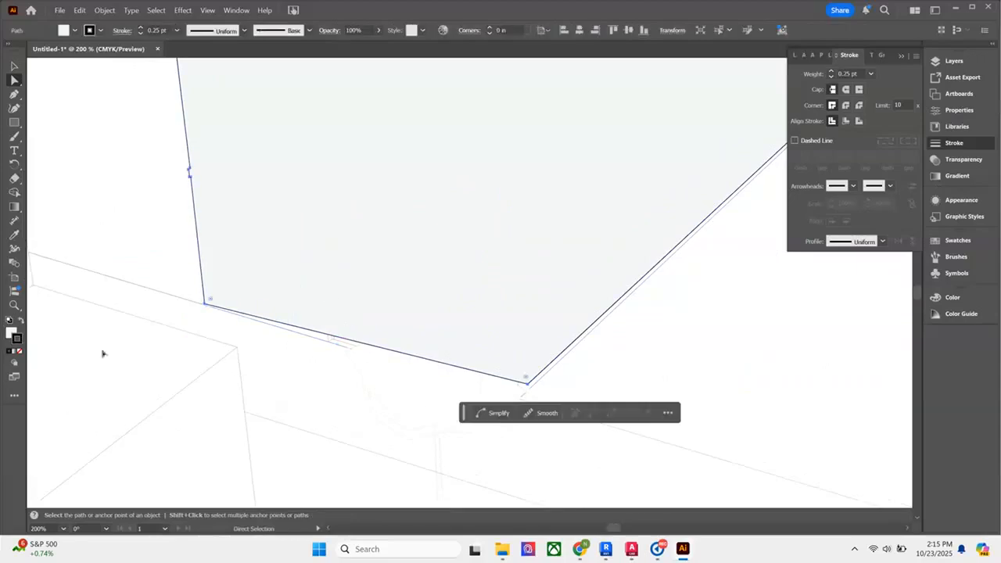
pyautogui.scroll(-3, 449, 380)
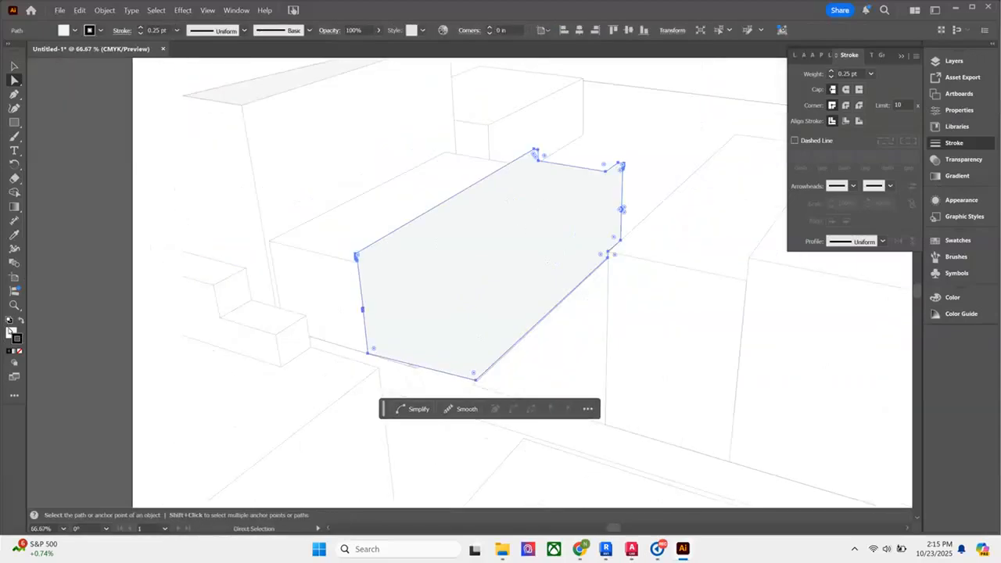
pyautogui.doubleClick(11, 332)
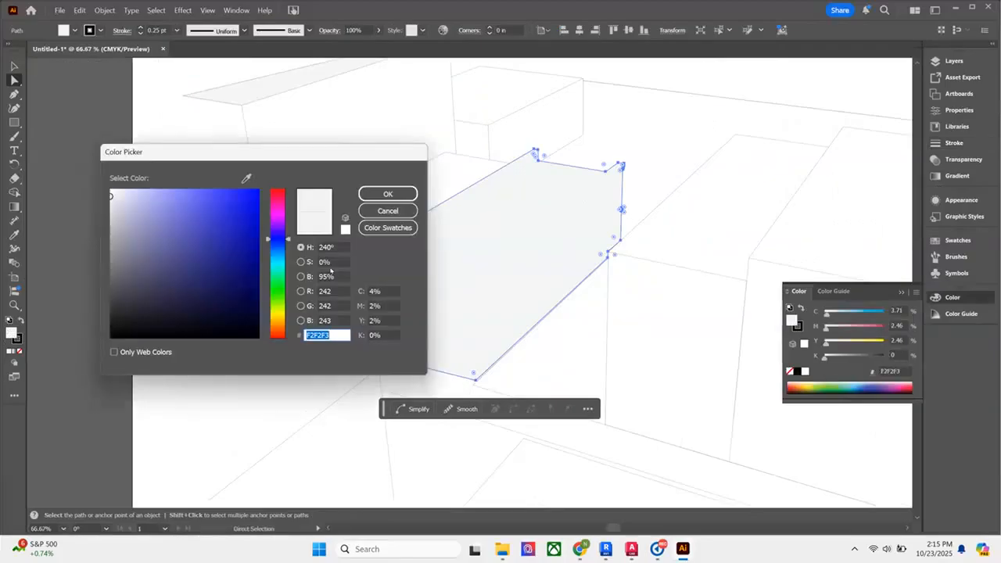
pyautogui.click(278, 246)
pyautogui.moveTo(111, 195)
pyautogui.mouseDown()
pyautogui.moveTo(166, 204)
pyautogui.moveTo(160, 257)
pyautogui.moveTo(159, 249)
pyautogui.mouseUp()
pyautogui.click(369, 198)
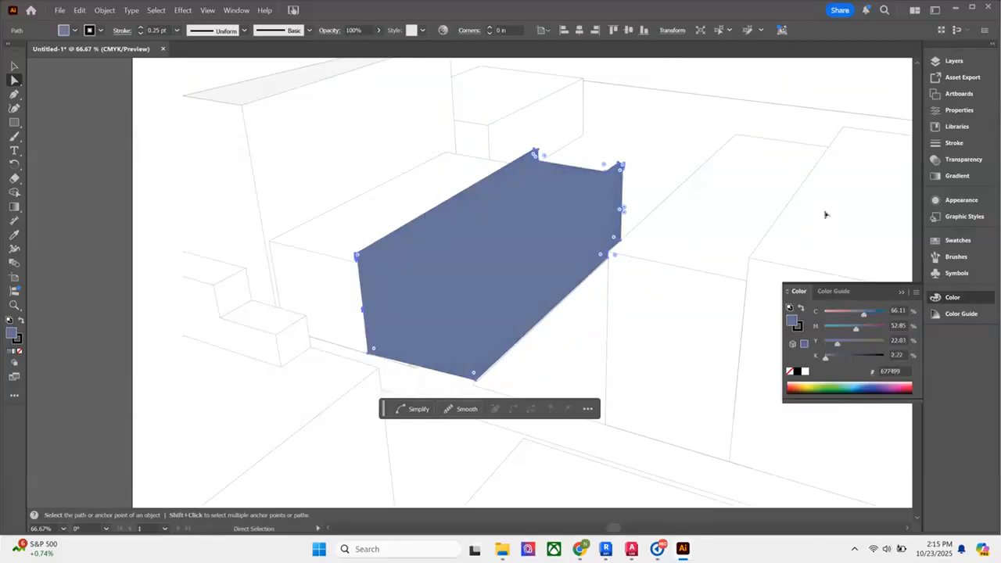
# Expand Layer 1 and move the building outline path below the line drawing group in the stacking order.
pyautogui.click(957, 61)
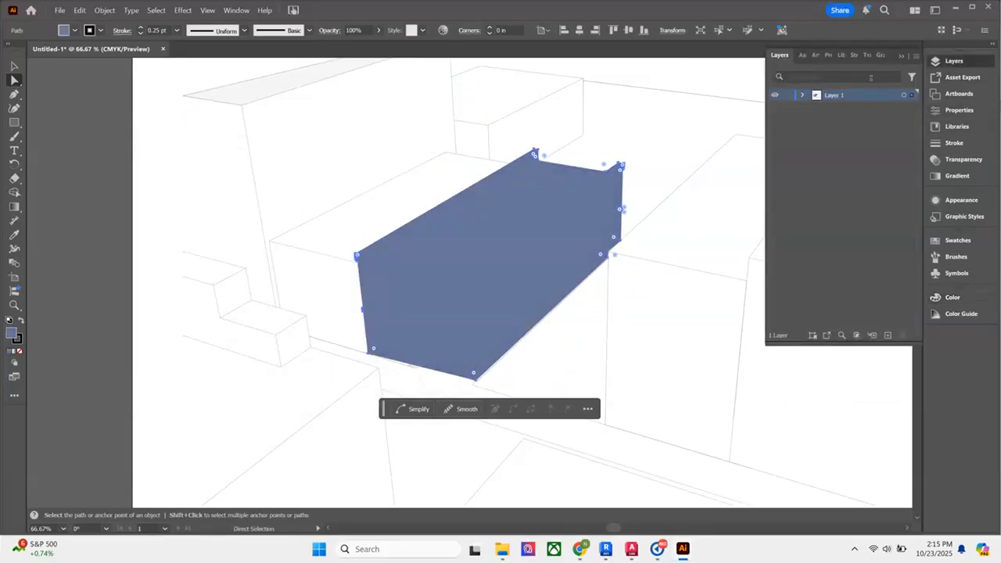
pyautogui.moveTo(853, 107); pyautogui.dragTo(851, 125)
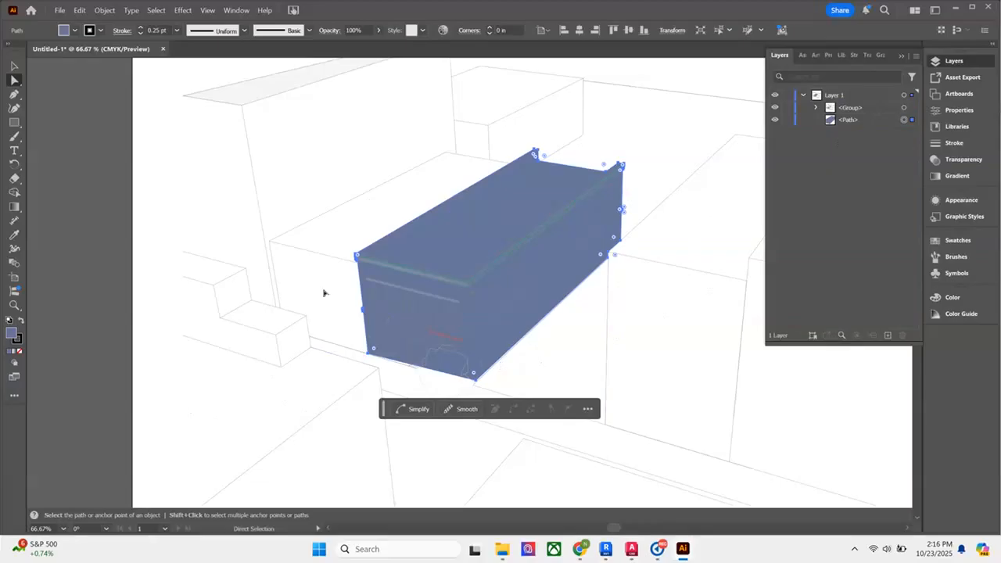
pyautogui.hotkey('ctrl', '-')
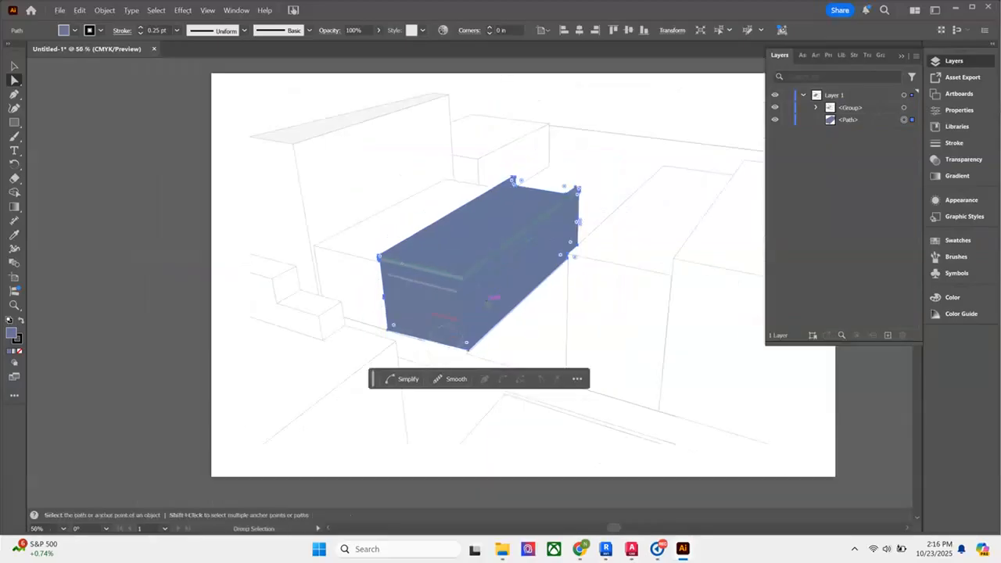
# Reposition the lower anchor point of the mid-height ledge on the outline's left edge so its underside slants with the moulding.
pyautogui.scroll(3, 486, 302)
pyautogui.scroll(9, 167, 386)
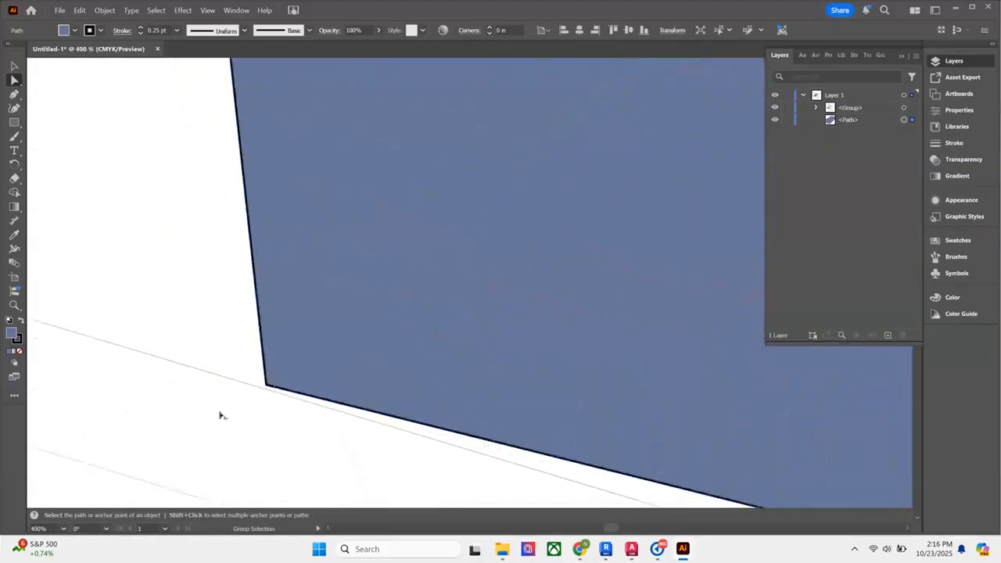
pyautogui.click(368, 382)
pyautogui.moveTo(408, 305); pyautogui.dragTo(438, 335)
pyautogui.scroll(2, 416, 366)
pyautogui.scroll(10, 416, 365)
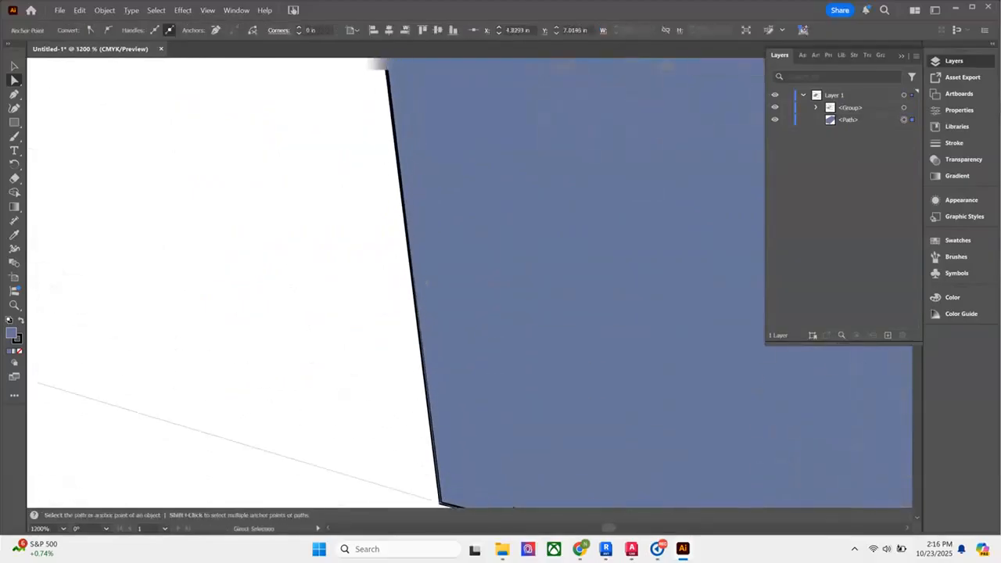
pyautogui.click(391, 321)
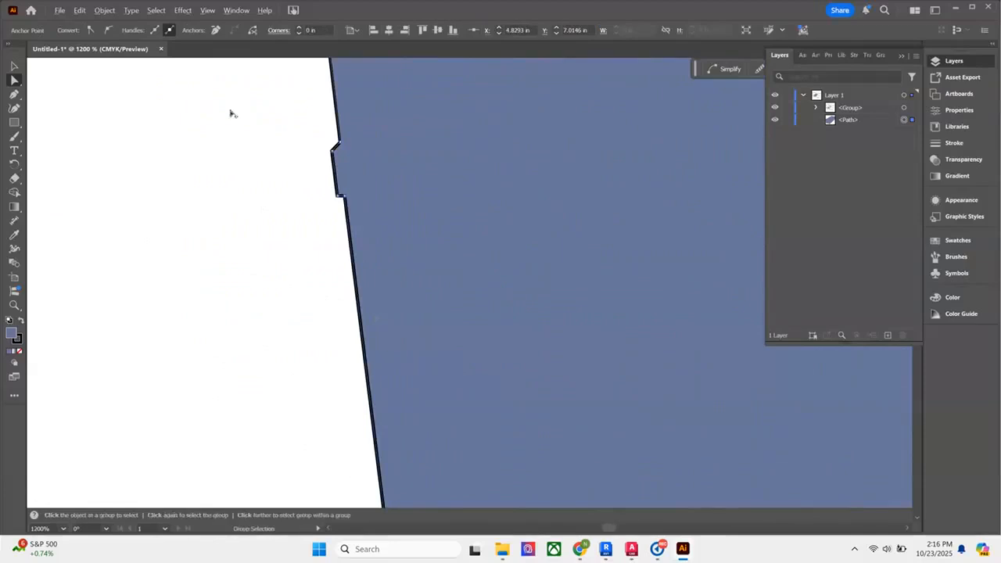
pyautogui.scroll(5, 316, 166)
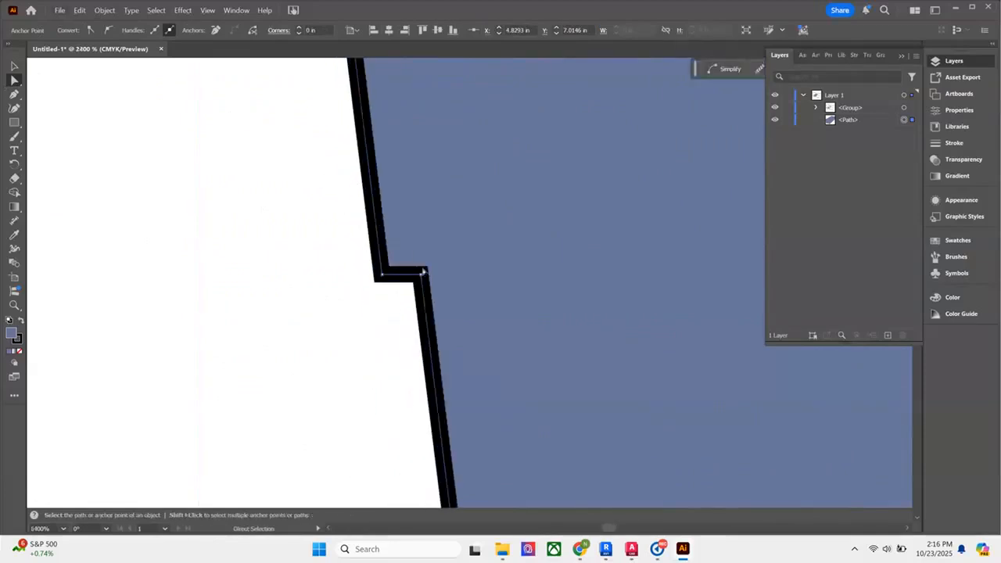
pyautogui.moveTo(420, 276); pyautogui.dragTo(392, 247)
pyautogui.scroll(5, 383, 397)
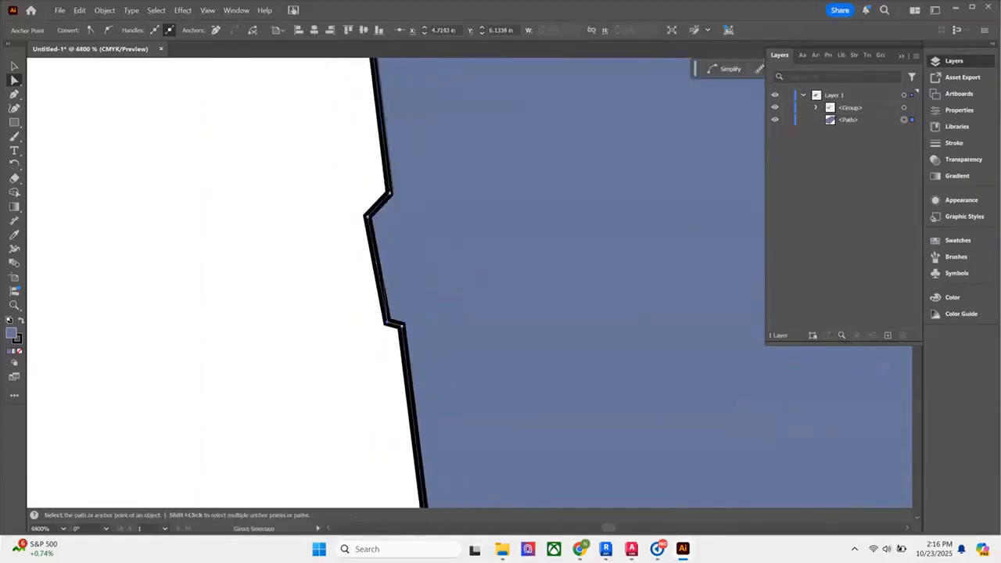
# Reposition the outer and upper anchor points of the mid-height ledge on the outline's left edge to follow the moulding.
pyautogui.scroll(-2, 307, 339)
pyautogui.scroll(1, 307, 339)
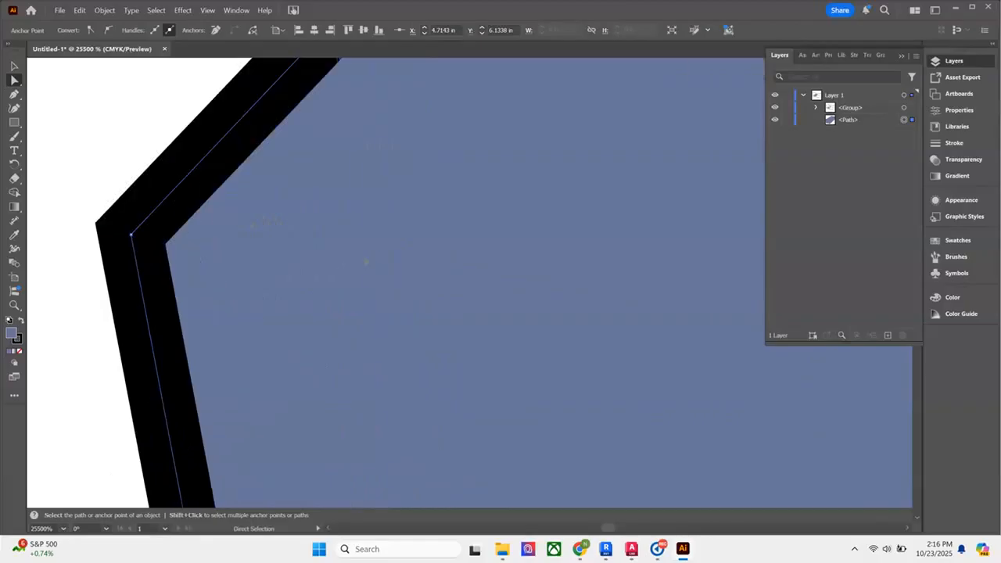
pyautogui.moveTo(129, 236); pyautogui.dragTo(206, 230)
pyautogui.scroll(3, 305, 266)
pyautogui.moveTo(309, 307); pyautogui.dragTo(345, 381)
pyautogui.scroll(-10, 323, 429)
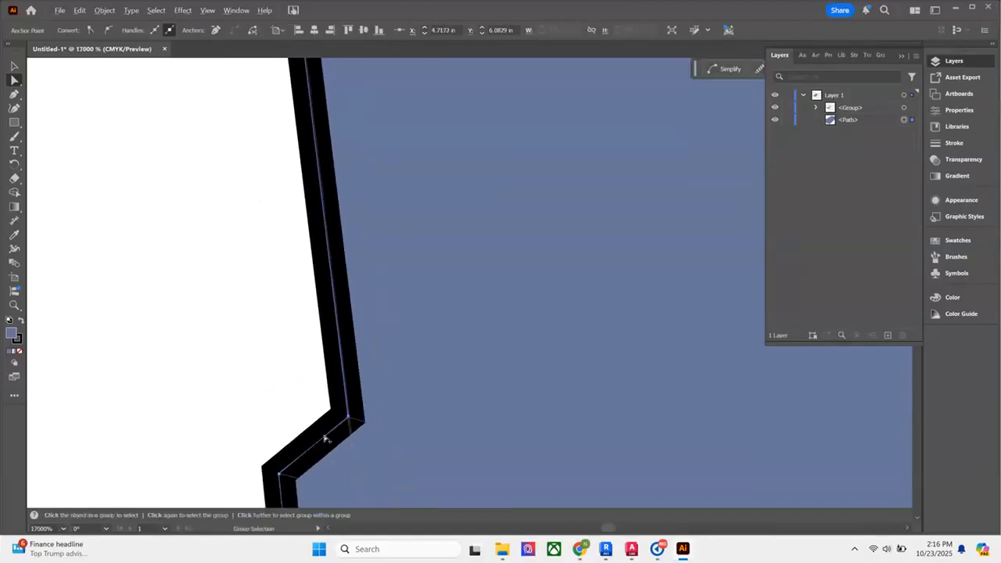
# Adjust the anchor points of the stepped cornice on the outline's left edge to match the line drawing's moulding profile.
pyautogui.scroll(-3, 315, 414)
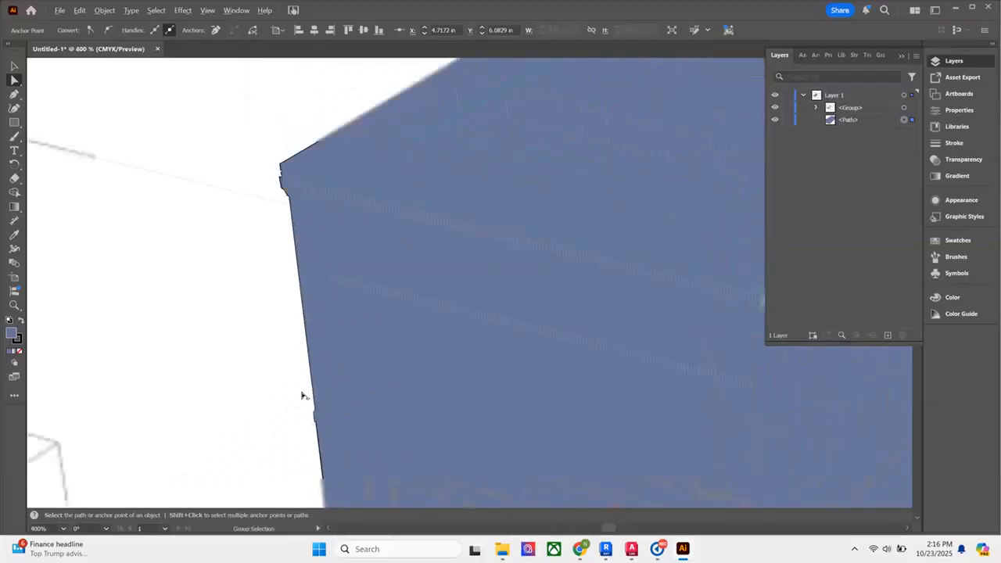
pyautogui.scroll(8, 286, 189)
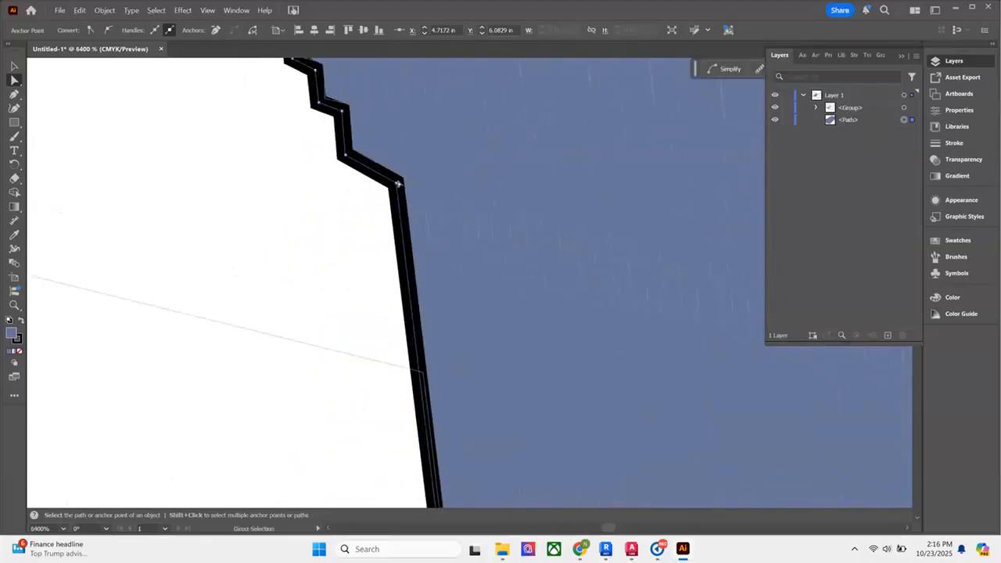
pyautogui.moveTo(397, 184); pyautogui.dragTo(323, 100)
pyautogui.hotkey('ctrl', 'z')
pyautogui.scroll(-2, 322, 305)
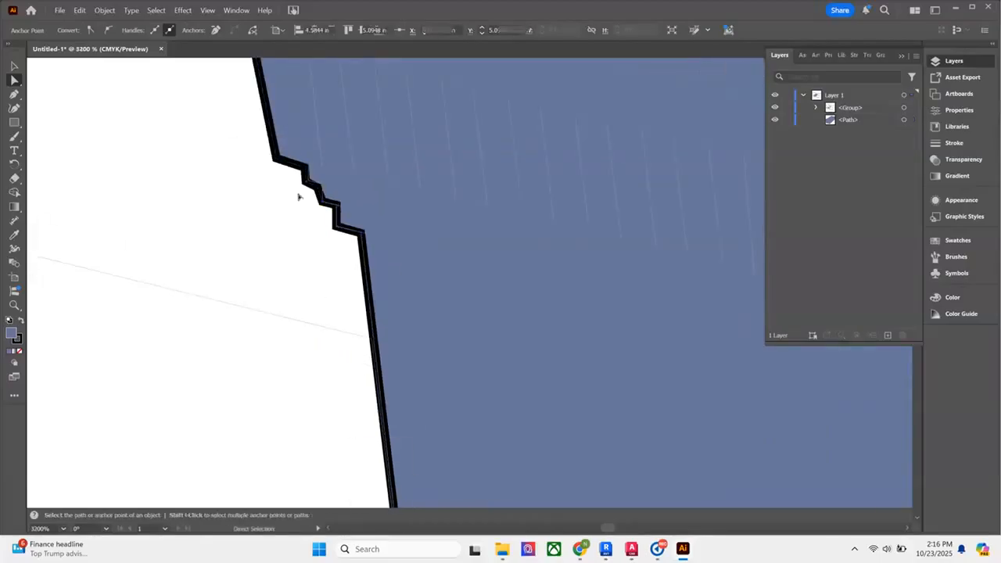
pyautogui.scroll(3, 297, 194)
pyautogui.moveTo(322, 212); pyautogui.dragTo(334, 203)
pyautogui.click(657, 548)
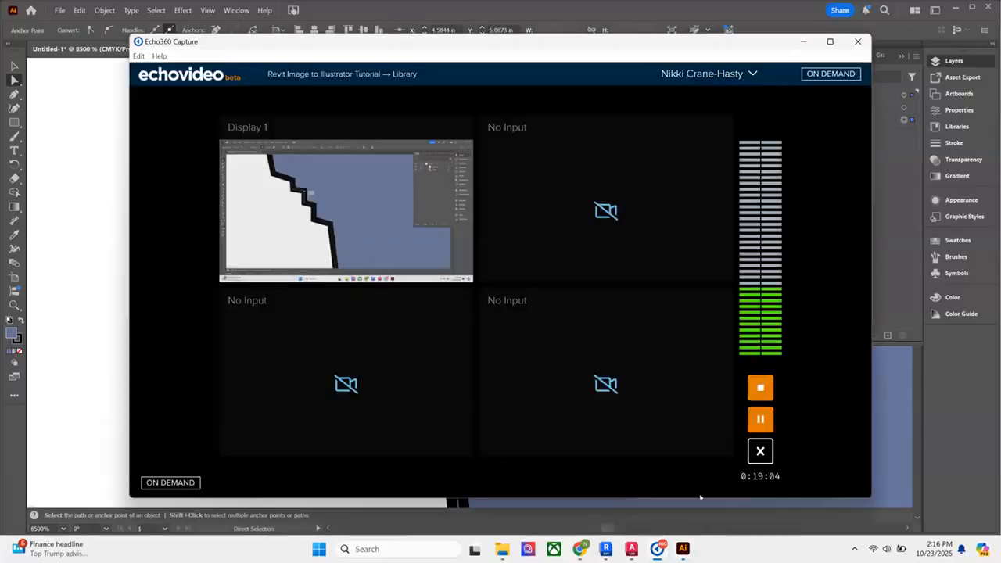
pyautogui.click(766, 426)
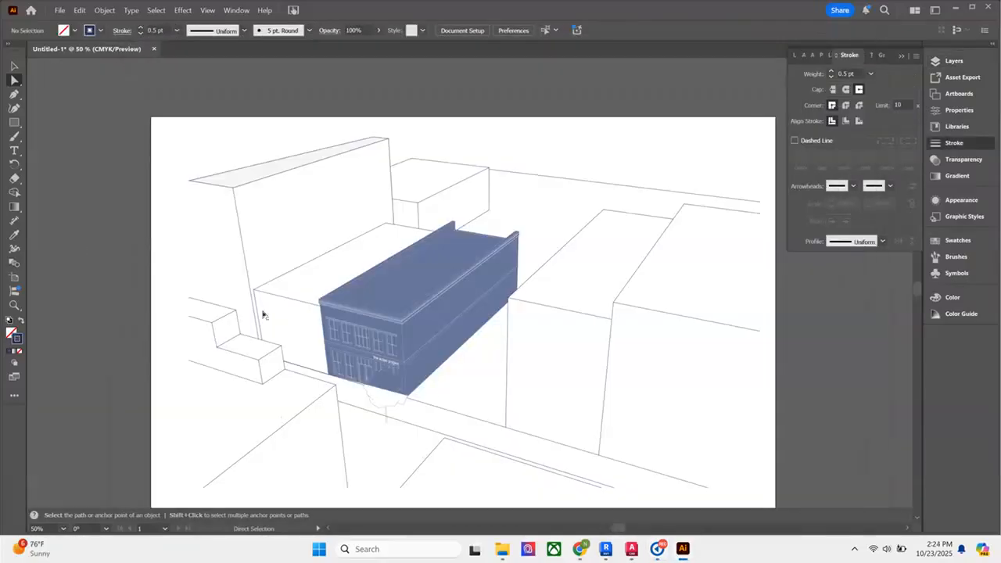
# Select the main building's outline and apply the neighbouring building line's 0.5 pt navy stroke attributes to it with the Eyedropper.
pyautogui.scroll(6, 359, 376)
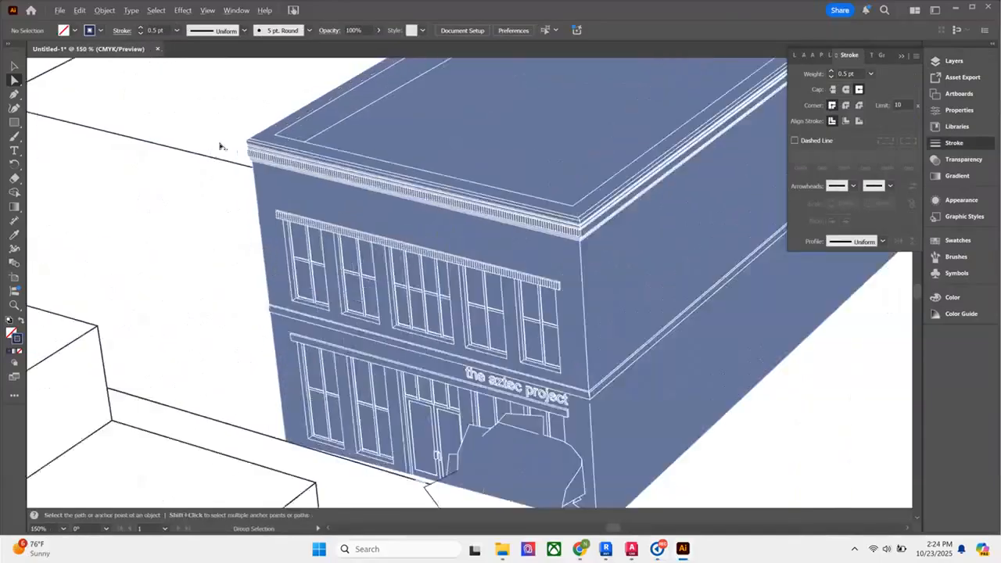
pyautogui.scroll(3, 252, 144)
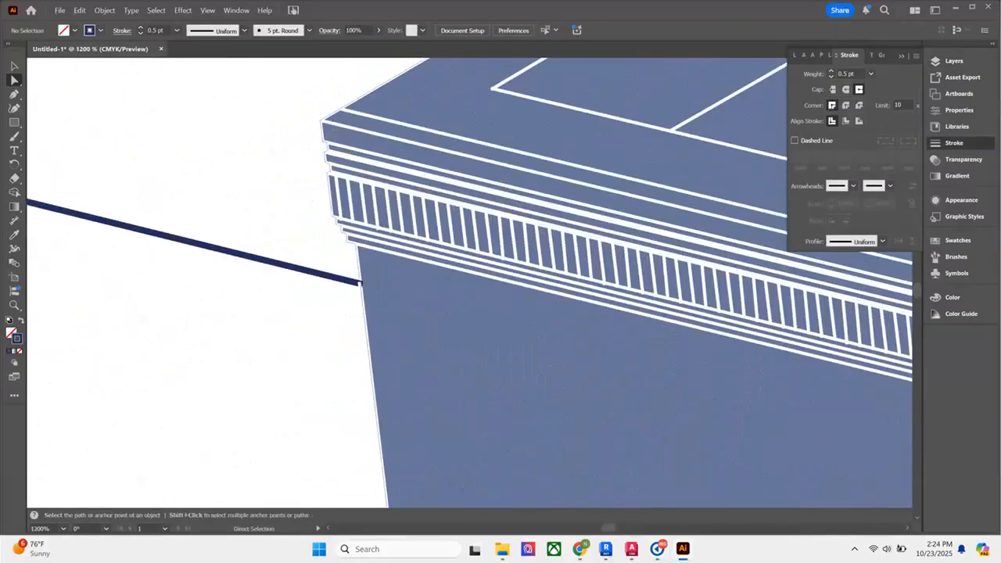
pyautogui.keyDown('alt'); pyautogui.click(322, 133); pyautogui.keyUp('alt')
pyautogui.scroll(-3, 351, 285)
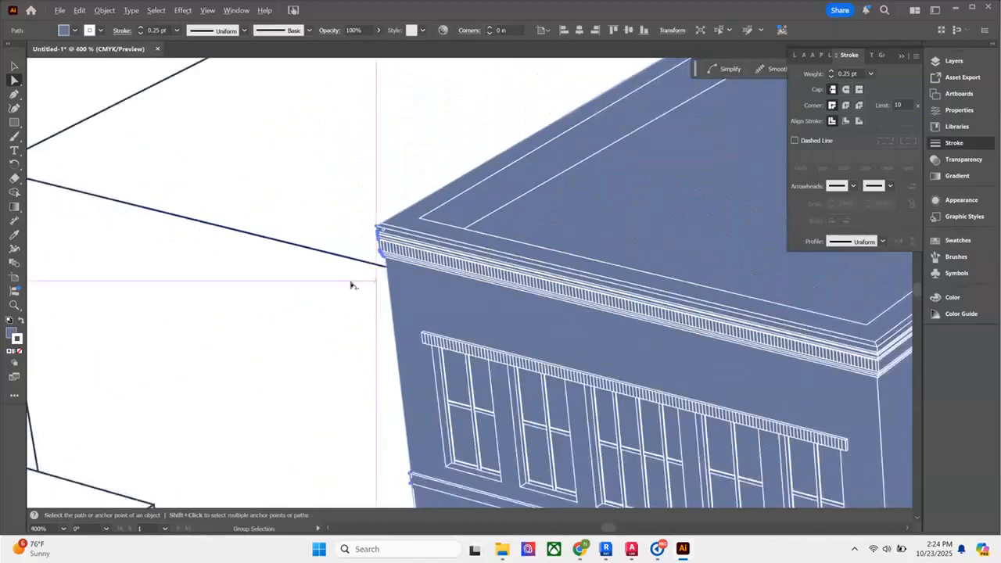
pyautogui.scroll(-4, 351, 284)
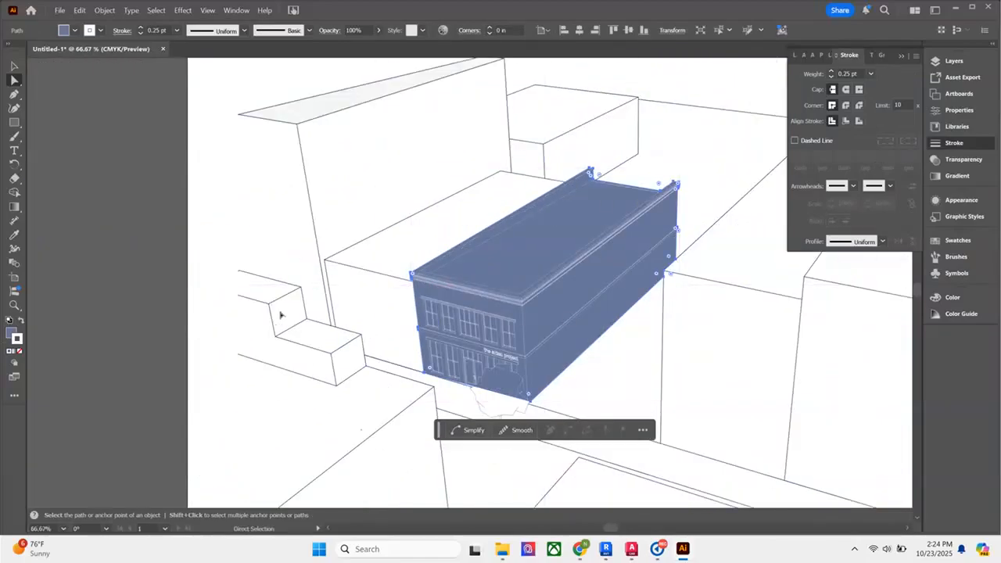
pyautogui.click(111, 199)
pyautogui.hotkey('ctrl', 'z')
pyautogui.scroll(-1, 112, 369)
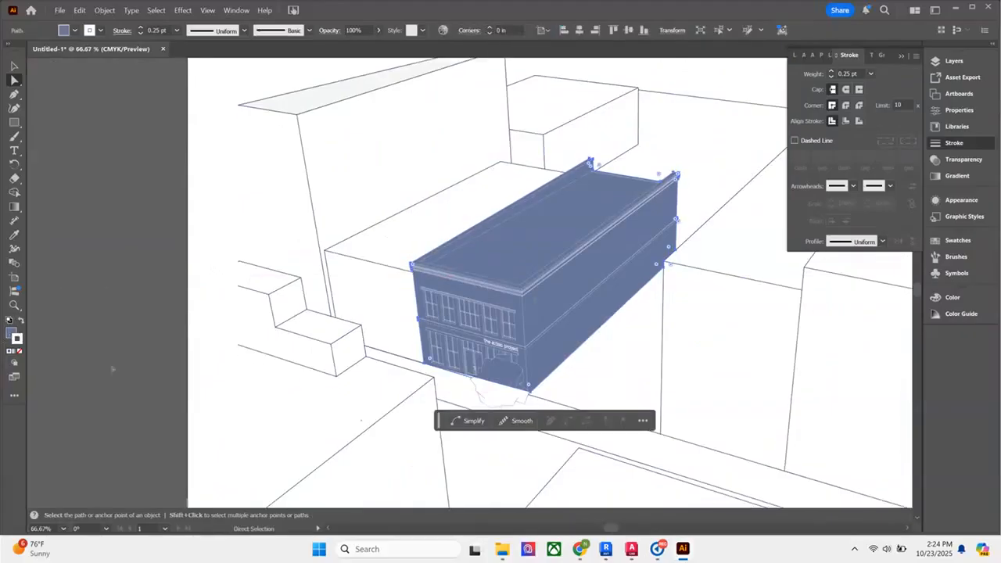
pyautogui.press('i')
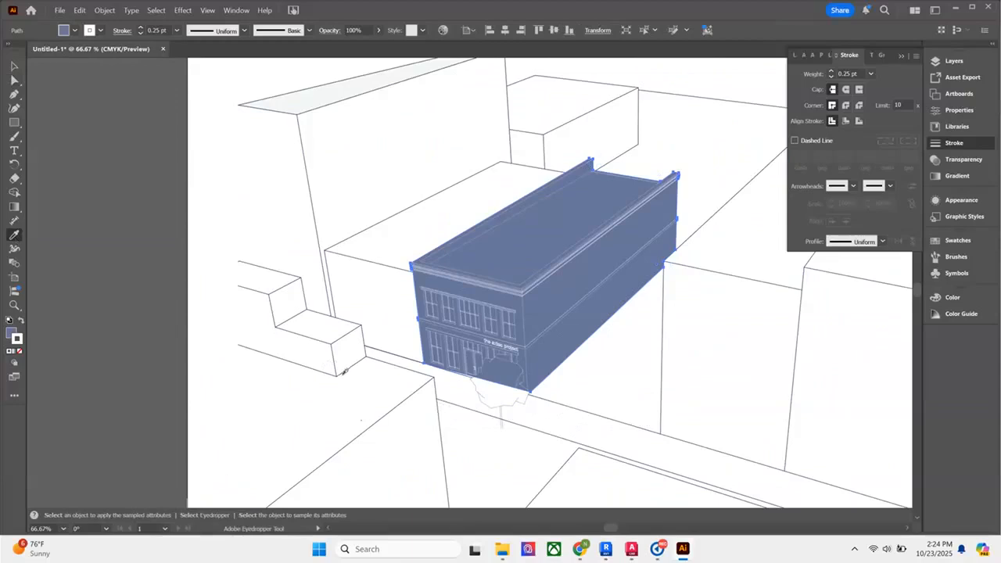
pyautogui.click(346, 370)
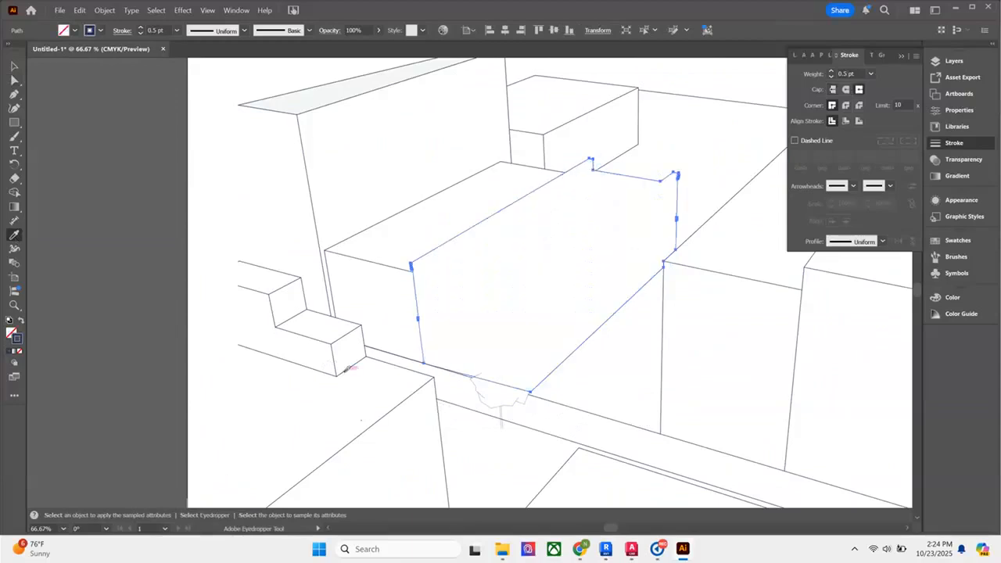
# Set the main building outline's fill to a light slate blue (#8E9DBF).
pyautogui.doubleClick(12, 334)
pyautogui.moveTo(133, 225)
pyautogui.mouseDown()
pyautogui.moveTo(163, 203)
pyautogui.moveTo(185, 234)
pyautogui.moveTo(176, 223)
pyautogui.moveTo(138, 228)
pyautogui.moveTo(150, 244)
pyautogui.moveTo(153, 235)
pyautogui.mouseUp()
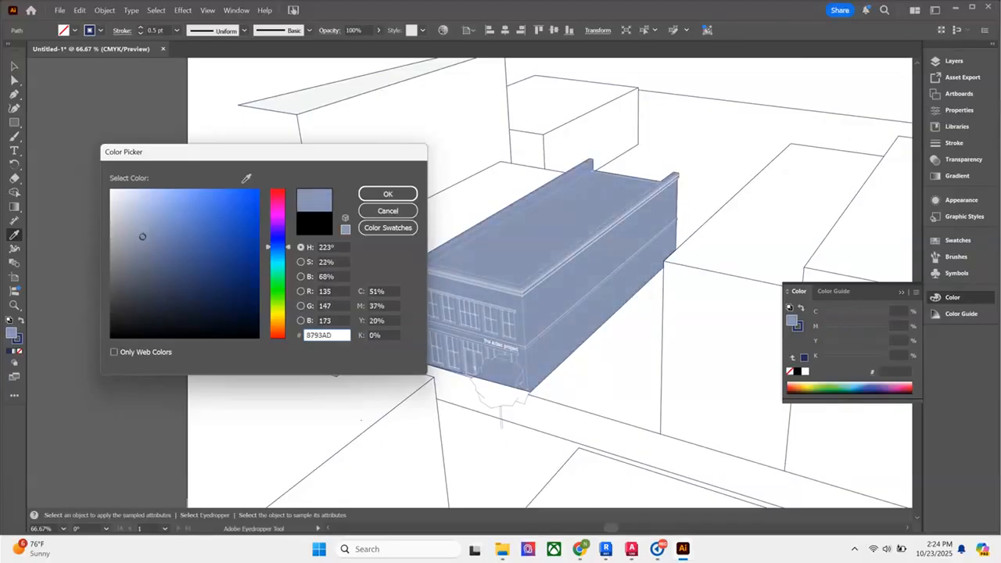
pyautogui.moveTo(142, 236)
pyautogui.mouseDown()
pyautogui.moveTo(223, 223)
pyautogui.moveTo(154, 226)
pyautogui.mouseUp()
pyautogui.click(388, 193)
# Set the main building outline's stroke weight to 1 pt and deselect the shape.
pyautogui.scroll(-2, 347, 212)
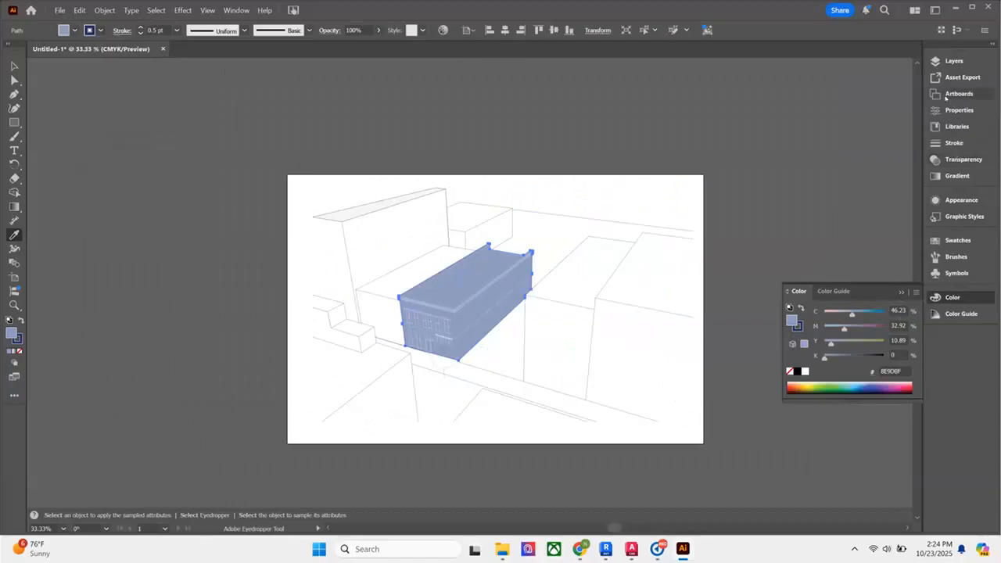
pyautogui.click(952, 142)
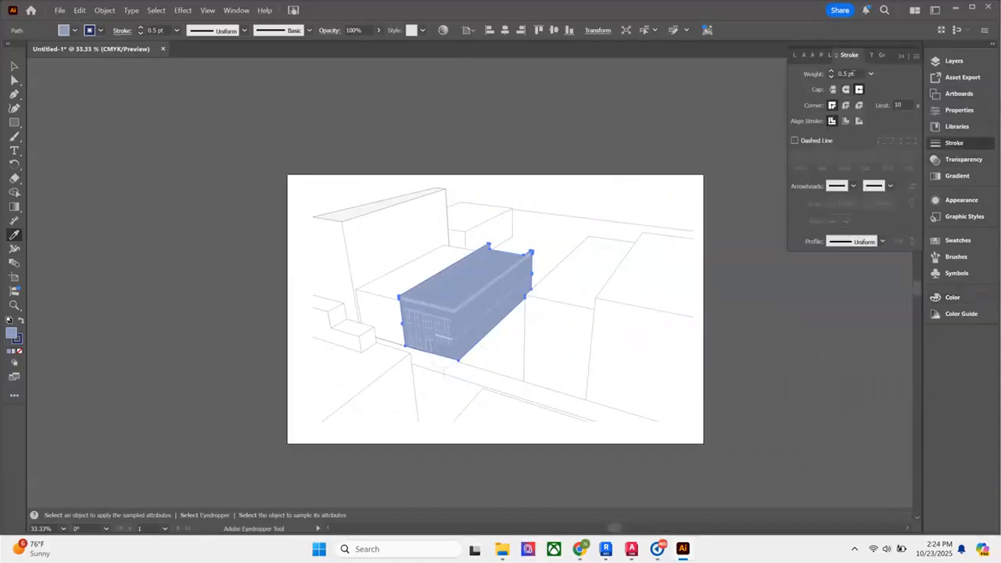
pyautogui.click(756, 299)
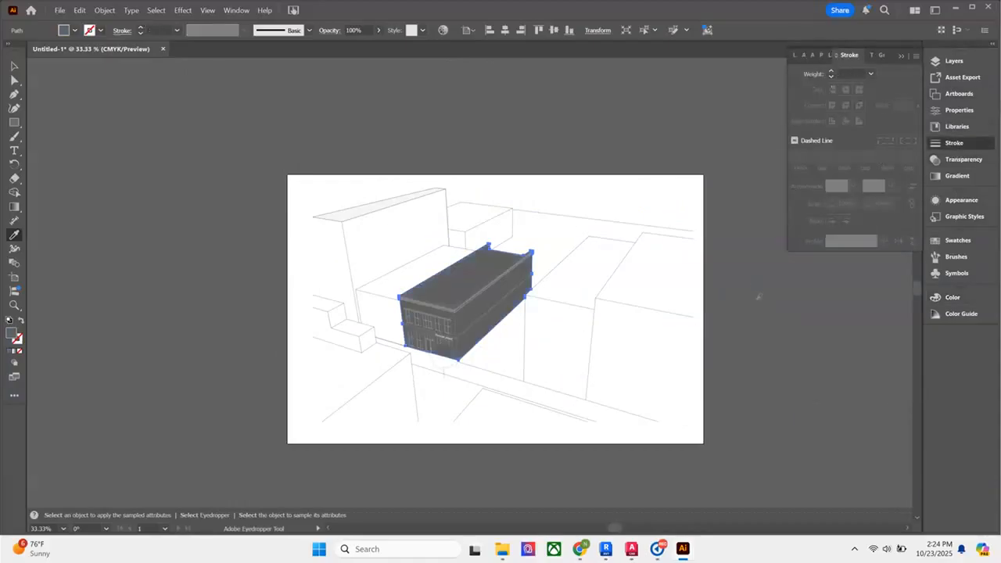
pyautogui.scroll(1, 453, 336)
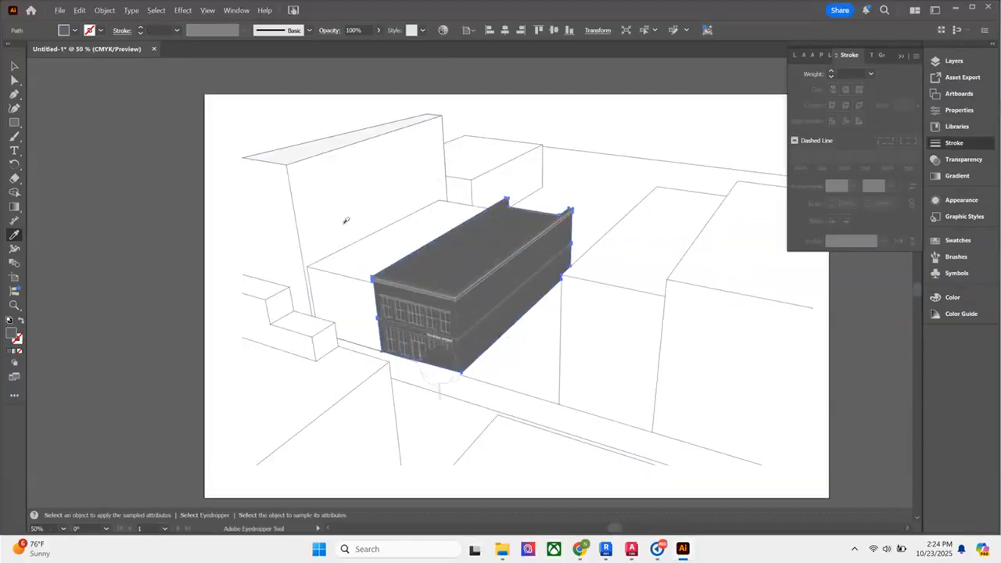
pyautogui.hotkey('ctrl', 'z')
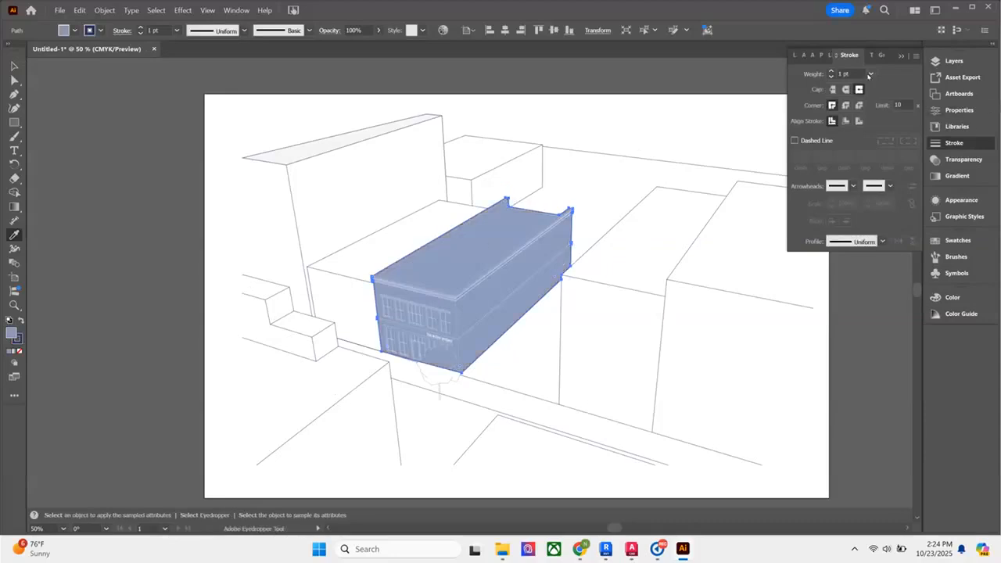
pyautogui.click(14, 66)
pyautogui.click(87, 155)
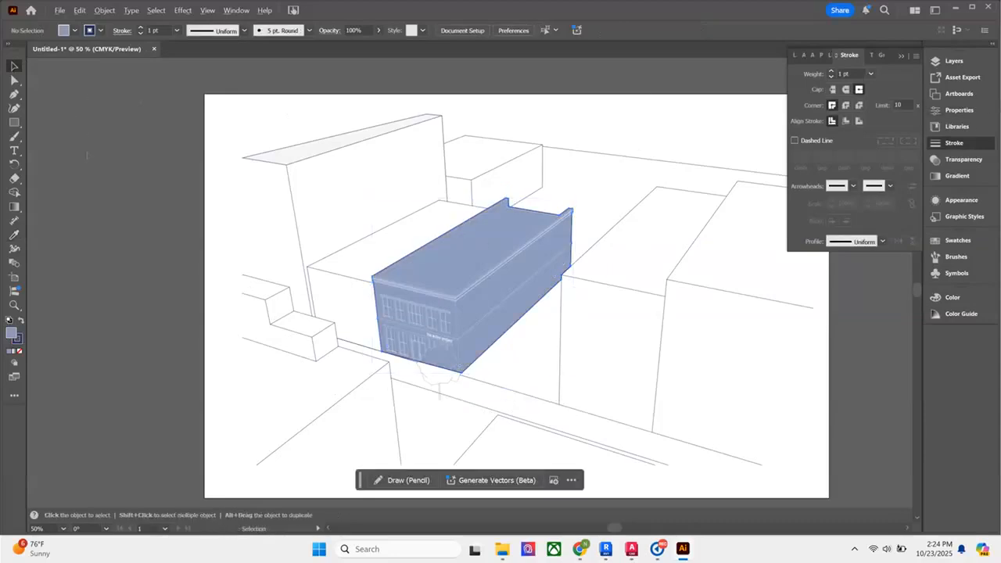
# Select only the grey roof shape of the tall background building and remove its fill.
pyautogui.scroll(-1, 164, 403)
pyautogui.scroll(2, 336, 408)
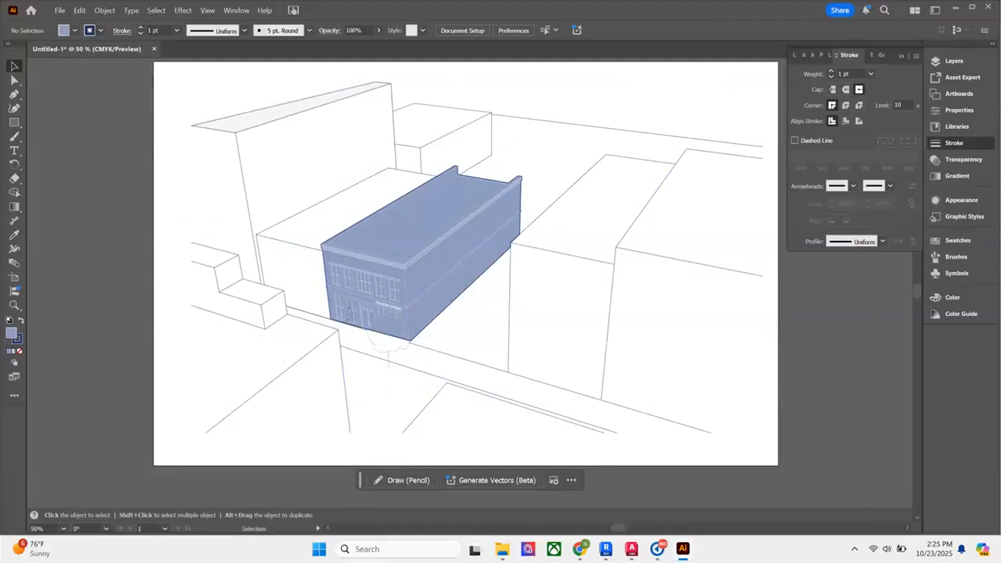
pyautogui.click(241, 129)
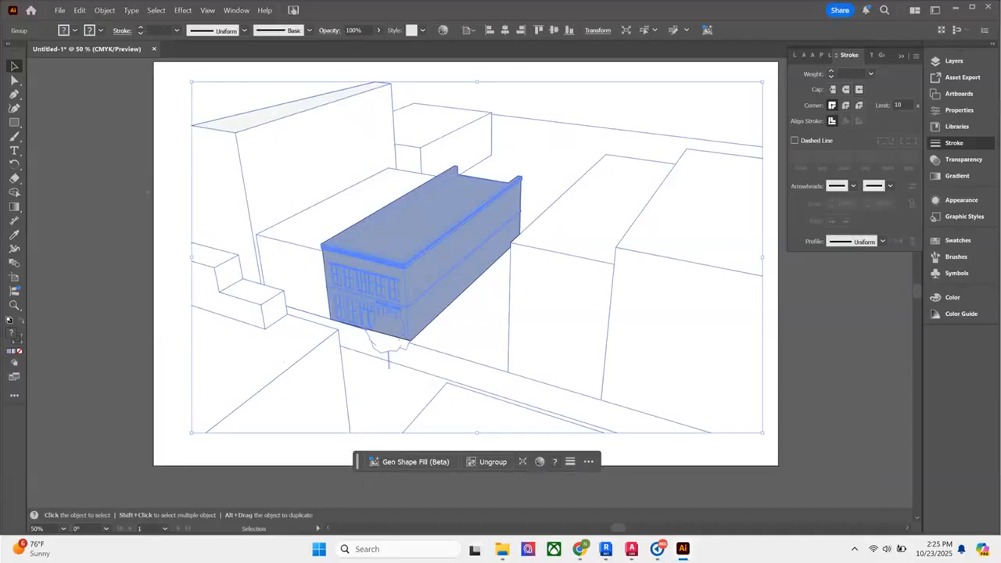
pyautogui.click(92, 189)
pyautogui.press('a')
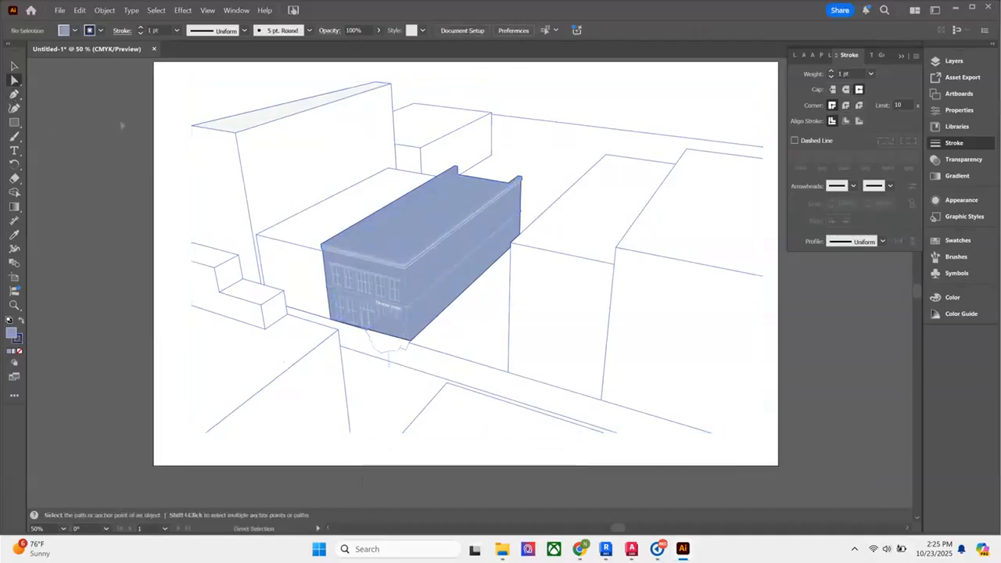
pyautogui.click(237, 119)
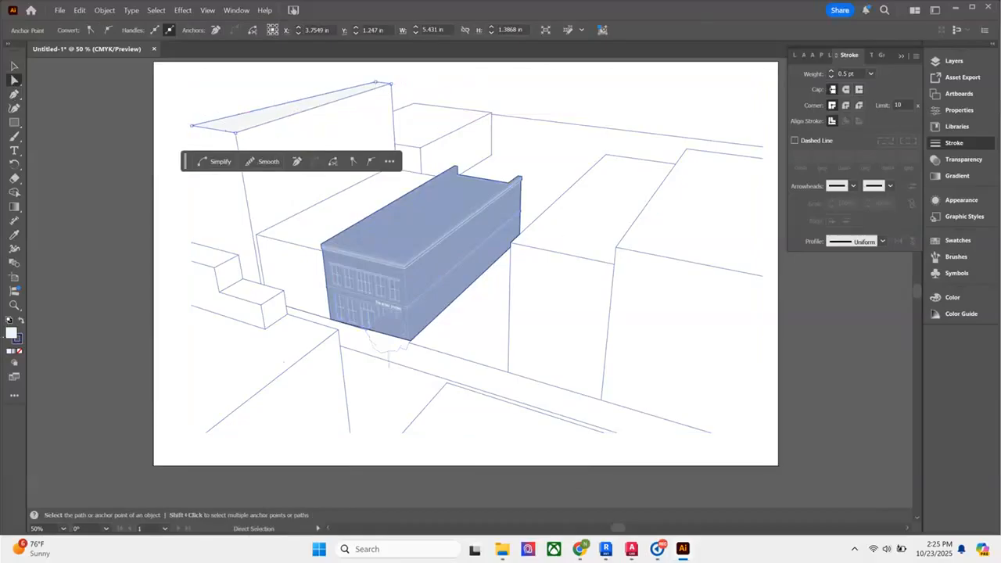
pyautogui.click(21, 352)
pyautogui.click(114, 287)
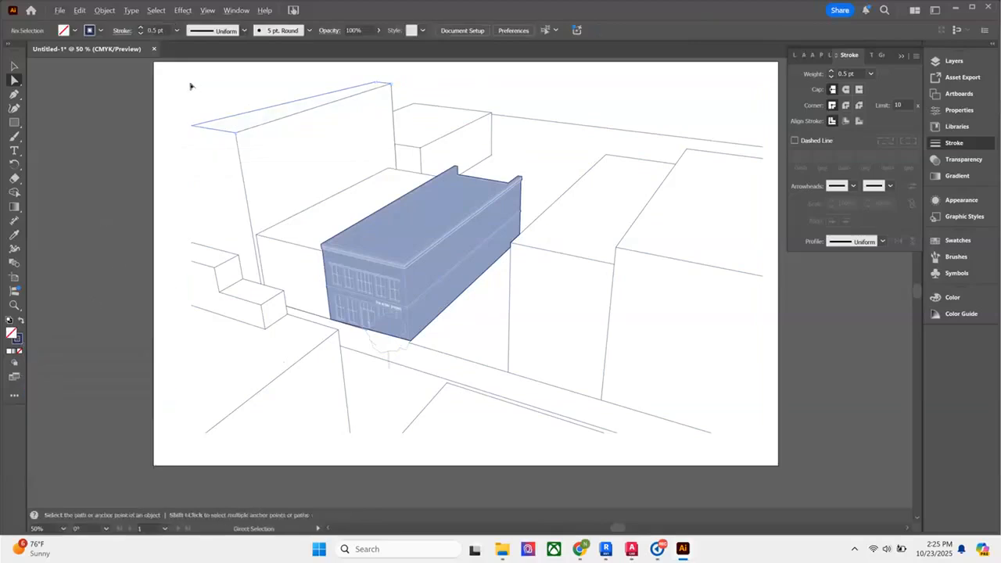
# Delete the rear edge segment of the tall background building's roof shape and deselect the remaining pieces.
pyautogui.click(209, 118)
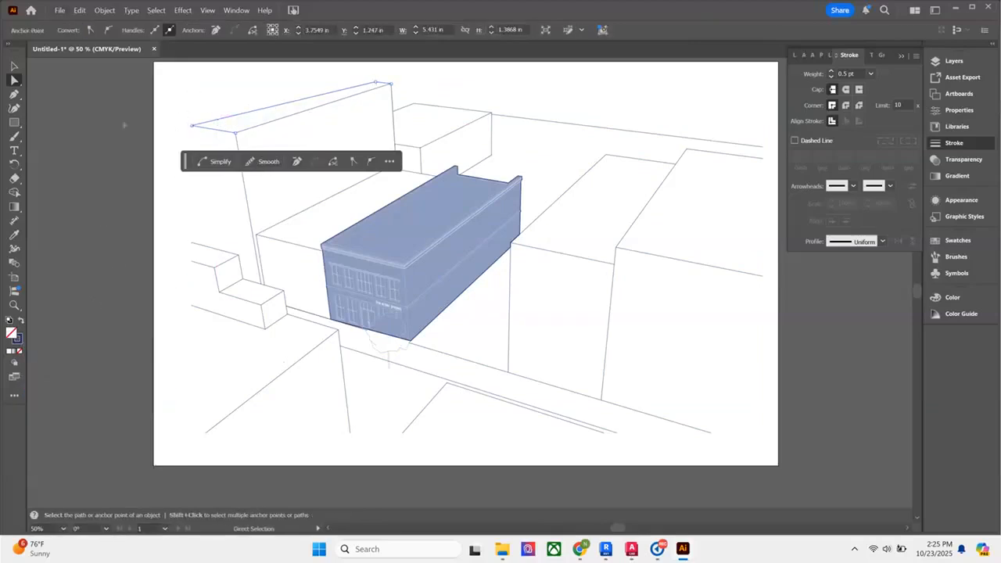
pyautogui.press('Delete')
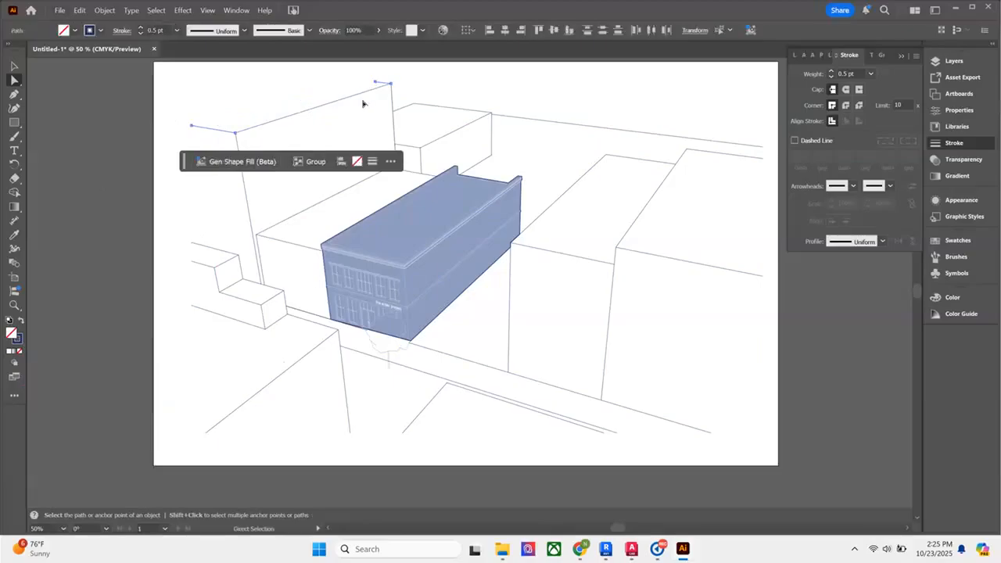
pyautogui.click(248, 85)
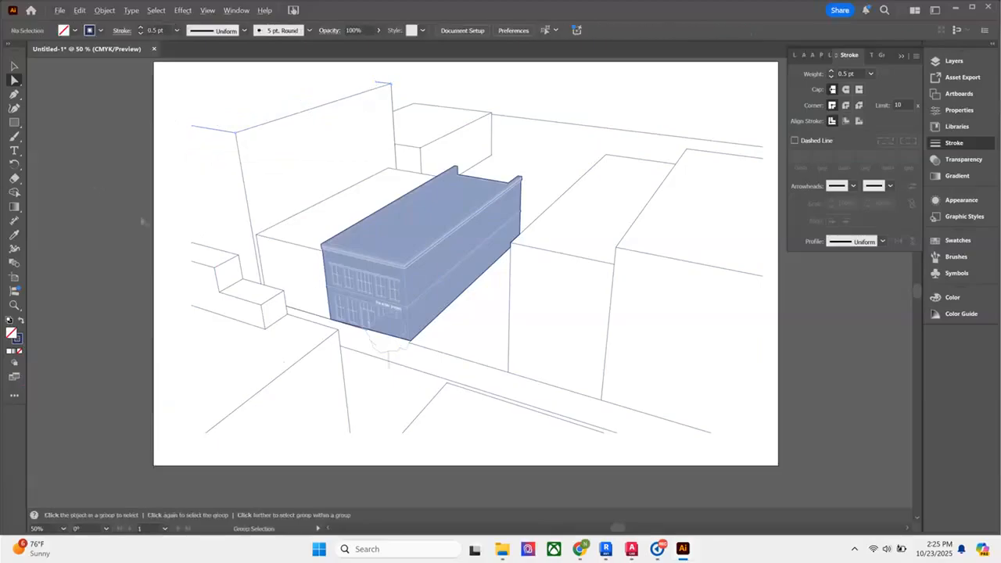
# Select the main building's outline shape and change its stroke colour to a darker navy.
pyautogui.scroll(-1, 257, 340)
pyautogui.scroll(2, 327, 331)
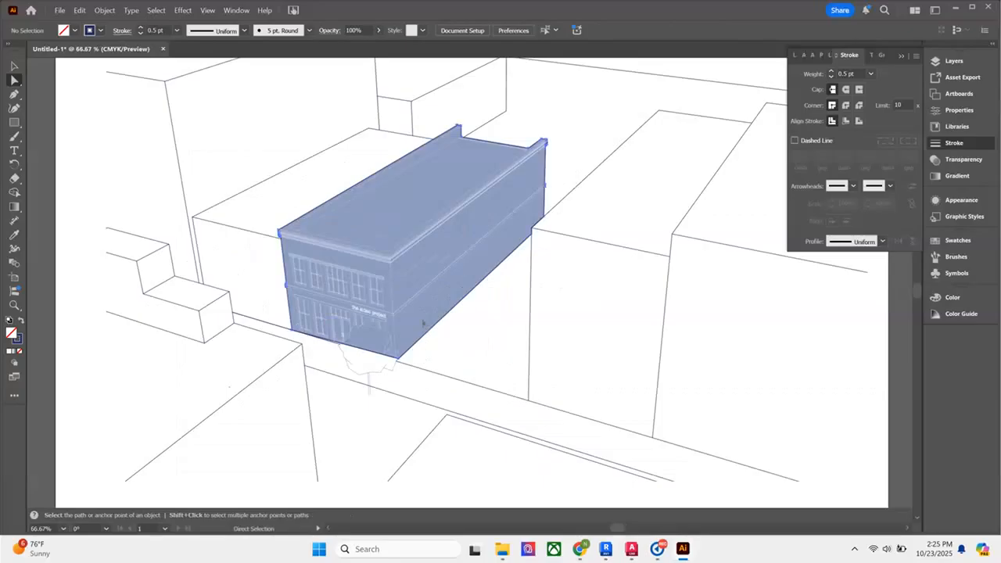
pyautogui.click(423, 322)
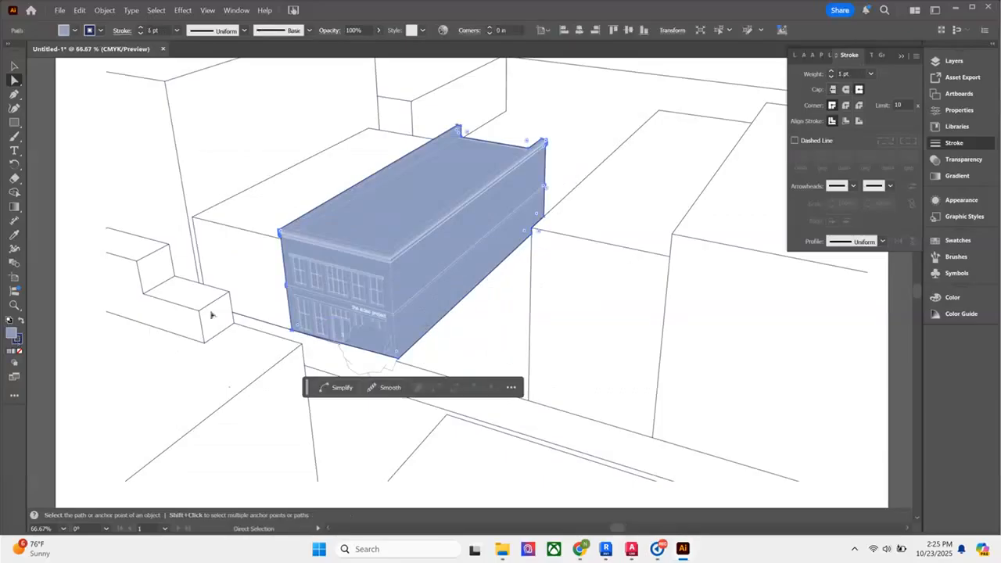
pyautogui.click(21, 341)
pyautogui.doubleClick(21, 340)
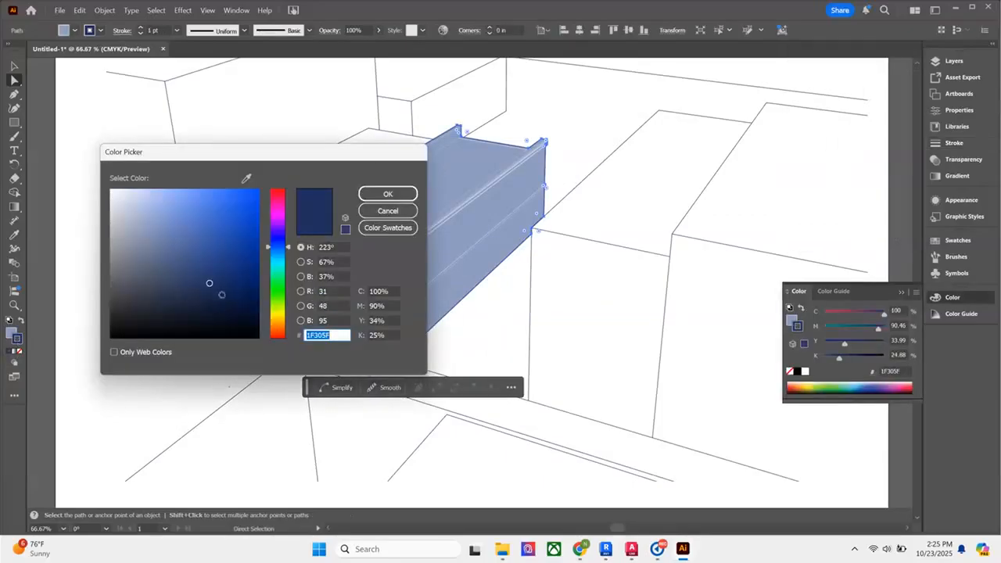
pyautogui.click(388, 194)
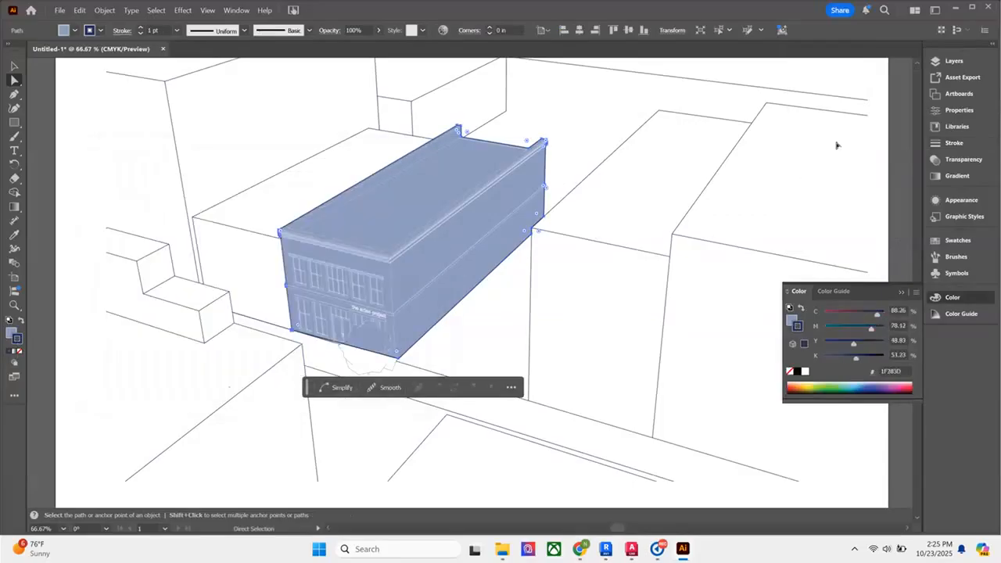
# Set the main building outline's stroke weight to 4 pt, deselect it and check the thicker outline against the whole drawing.
pyautogui.click(954, 143)
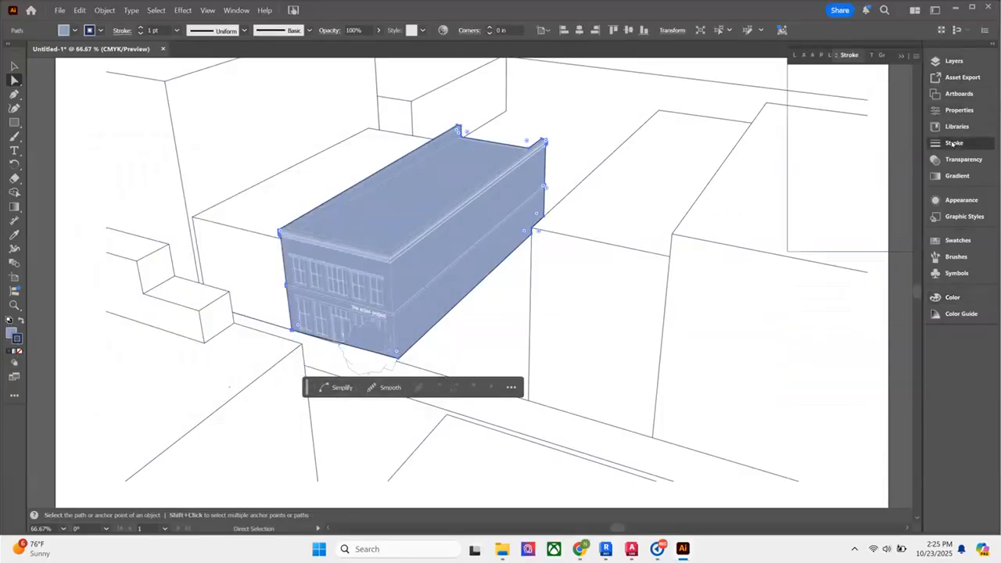
pyautogui.click(870, 75)
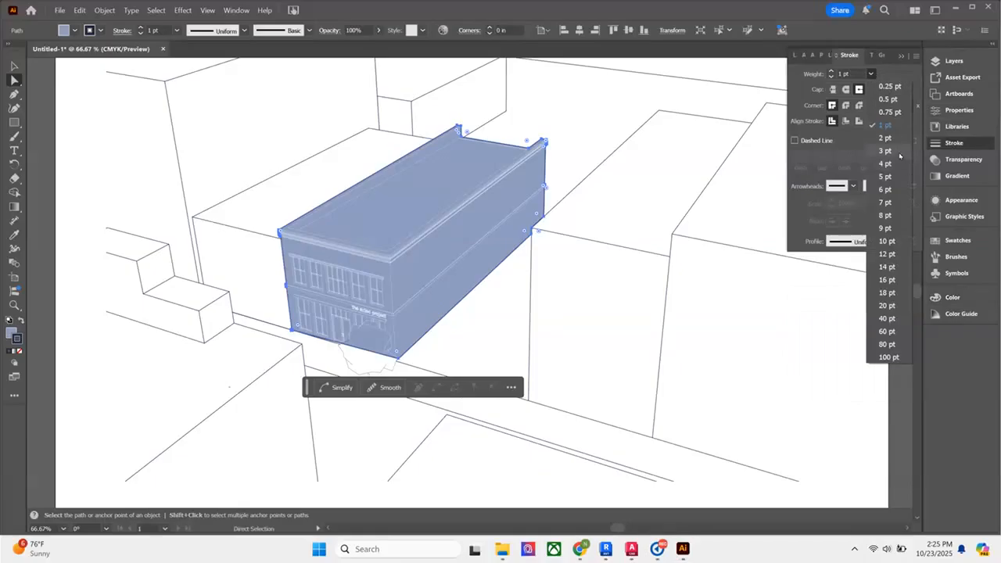
pyautogui.click(899, 163)
pyautogui.click(602, 149)
pyautogui.scroll(-1, 319, 311)
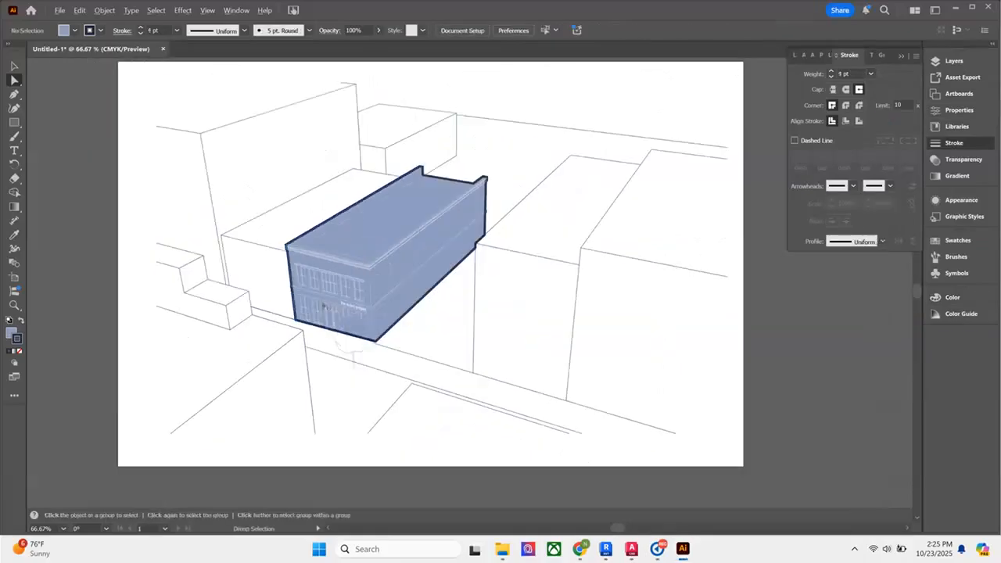
pyautogui.scroll(-1, 491, 398)
pyautogui.scroll(1, 460, 378)
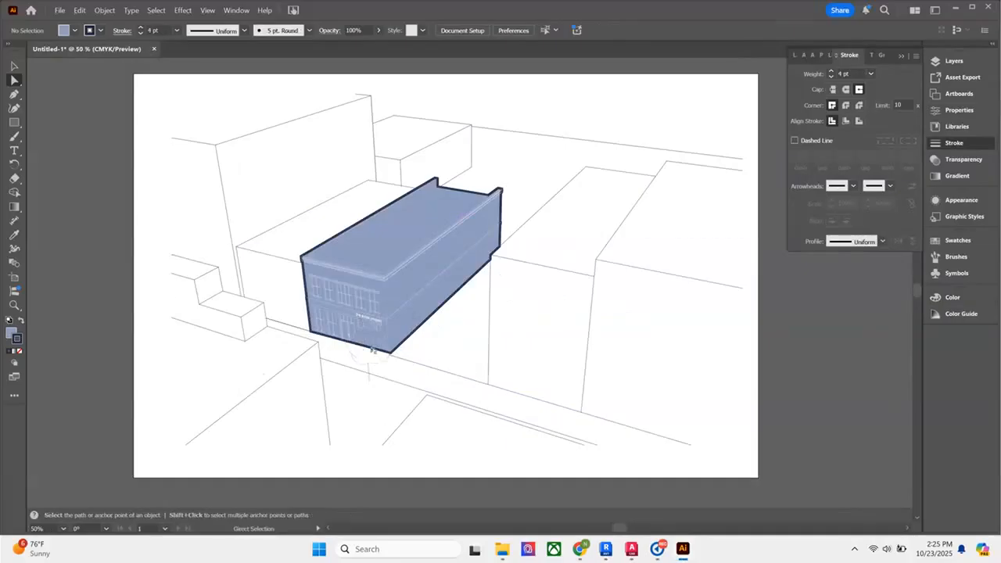
pyautogui.scroll(-1, 545, 269)
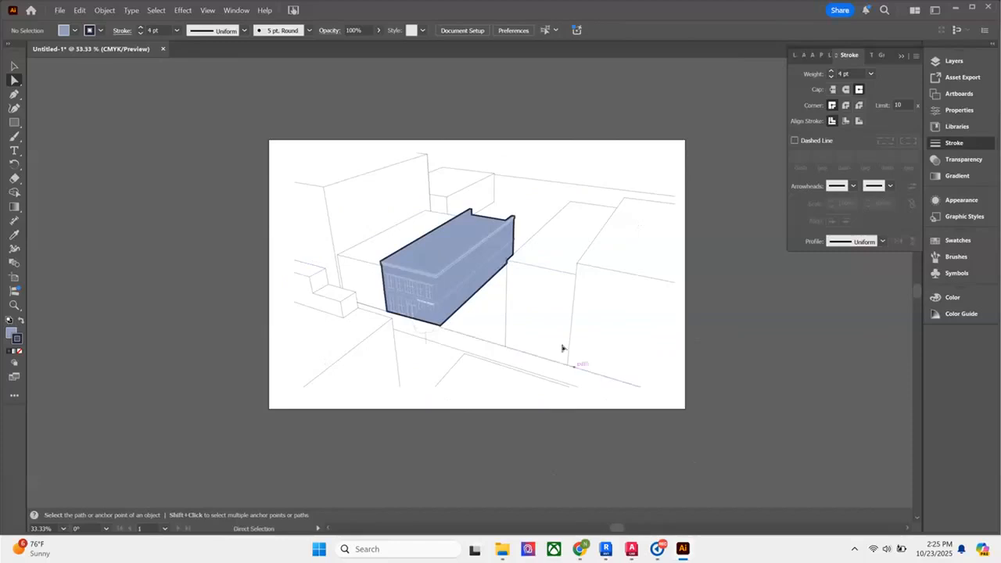
pyautogui.scroll(1, 547, 340)
pyautogui.scroll(1, 458, 310)
pyautogui.scroll(-1, 453, 398)
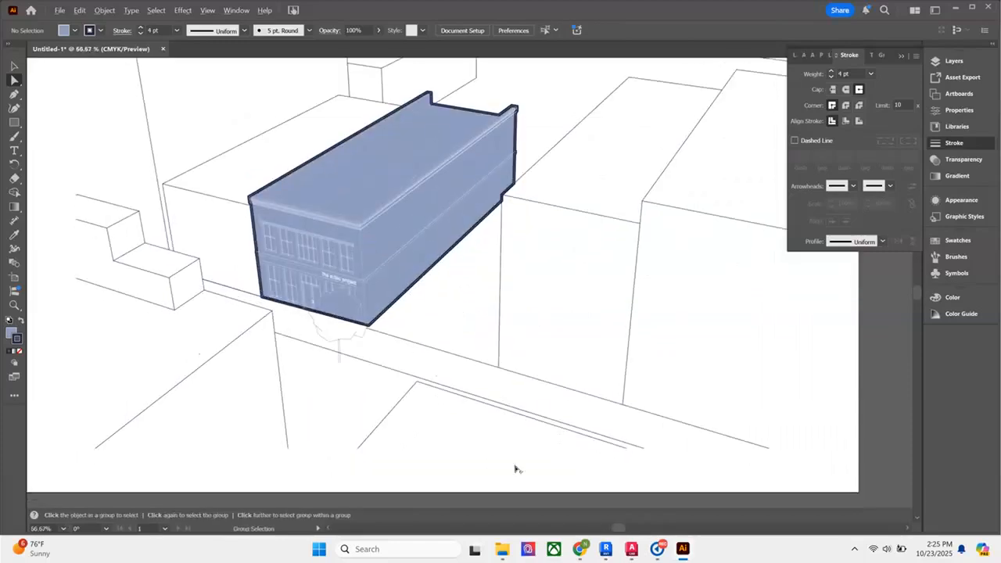
# Switch to Chrome and show the ARCH 2610 Pin Up board in Miro.
pyautogui.click(579, 548)
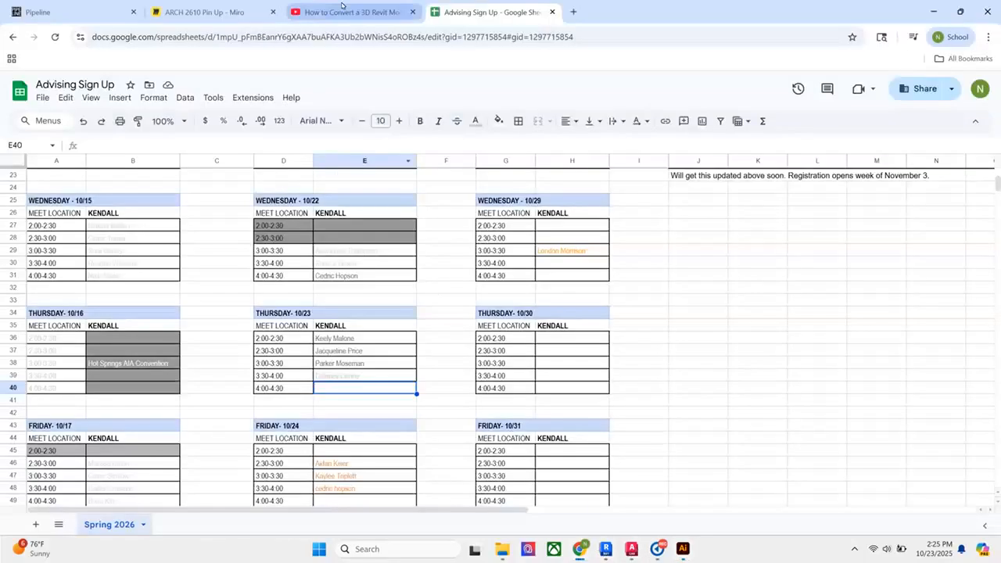
pyautogui.click(341, 9)
pyautogui.click(210, 12)
# Look through the pin-up frames for the 49 Apartment axonometric and examine how its labels and leader lines are drawn.
pyautogui.moveTo(383, 324); pyautogui.dragTo(620, 373)
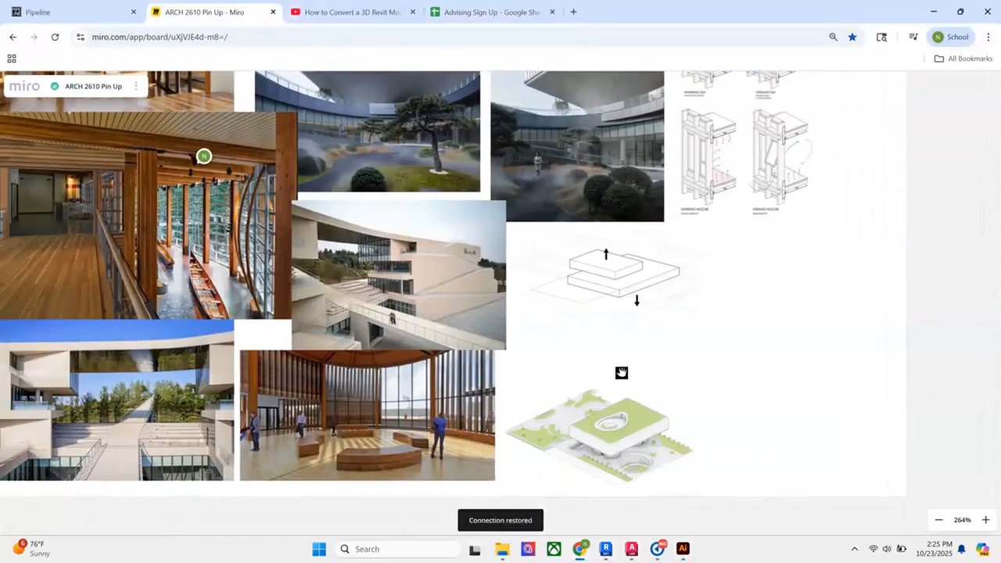
pyautogui.scroll(-4, 493, 376)
pyautogui.scroll(-2, 355, 337)
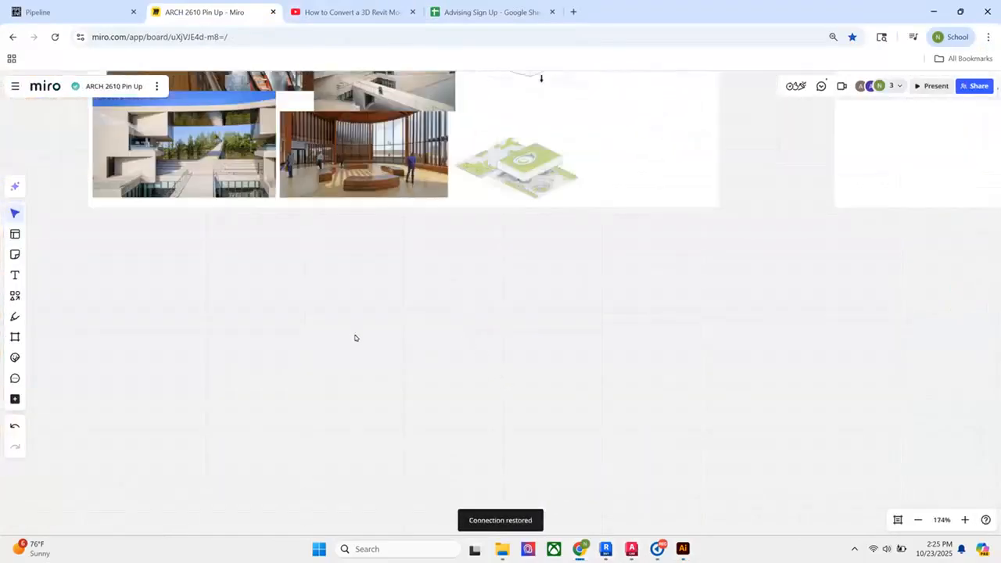
pyautogui.moveTo(753, 336); pyautogui.dragTo(548, 324)
pyautogui.hscroll(10, 548, 325)
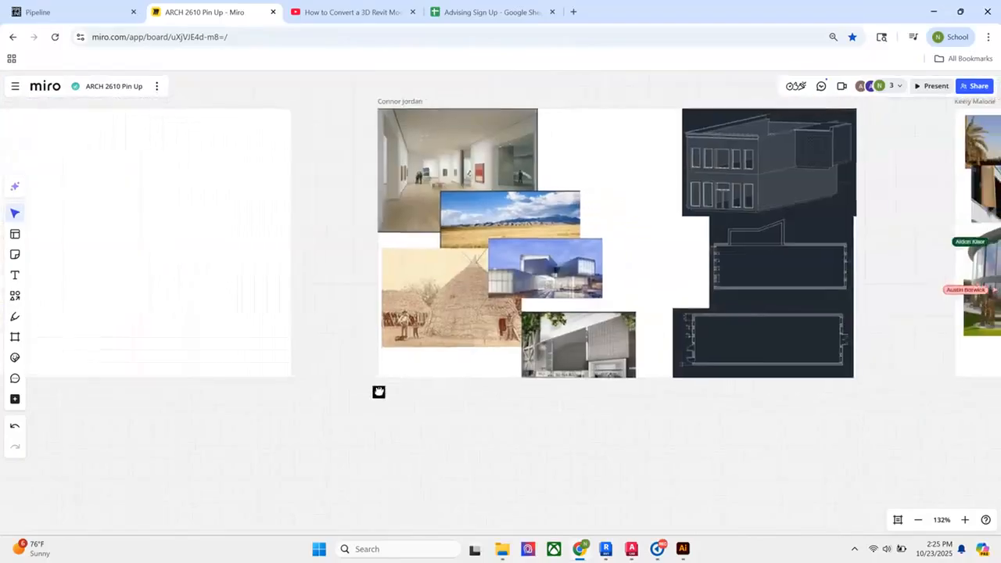
pyautogui.hscroll(10, 114, 366)
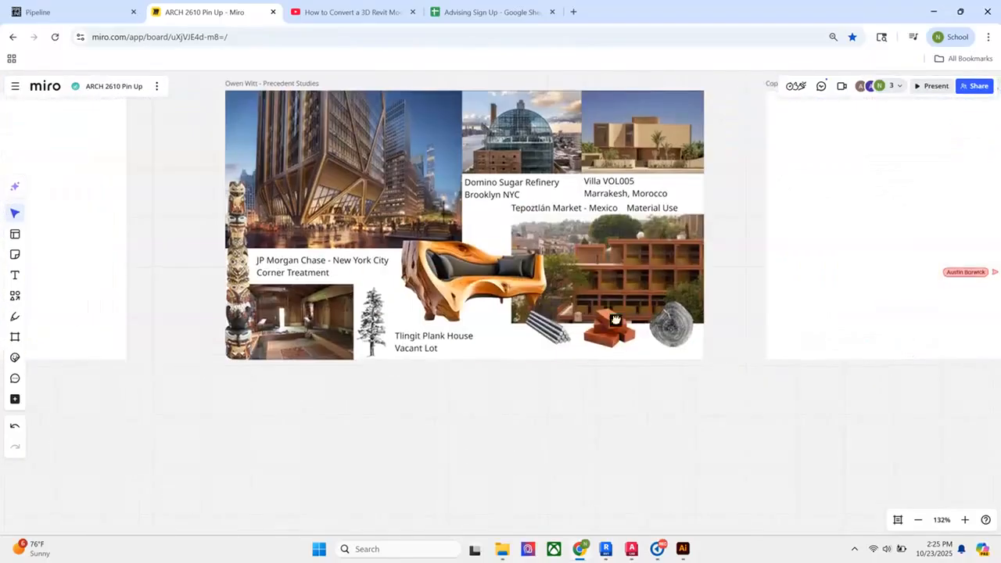
pyautogui.hscroll(5, 518, 303)
pyautogui.scroll(-2, 469, 304)
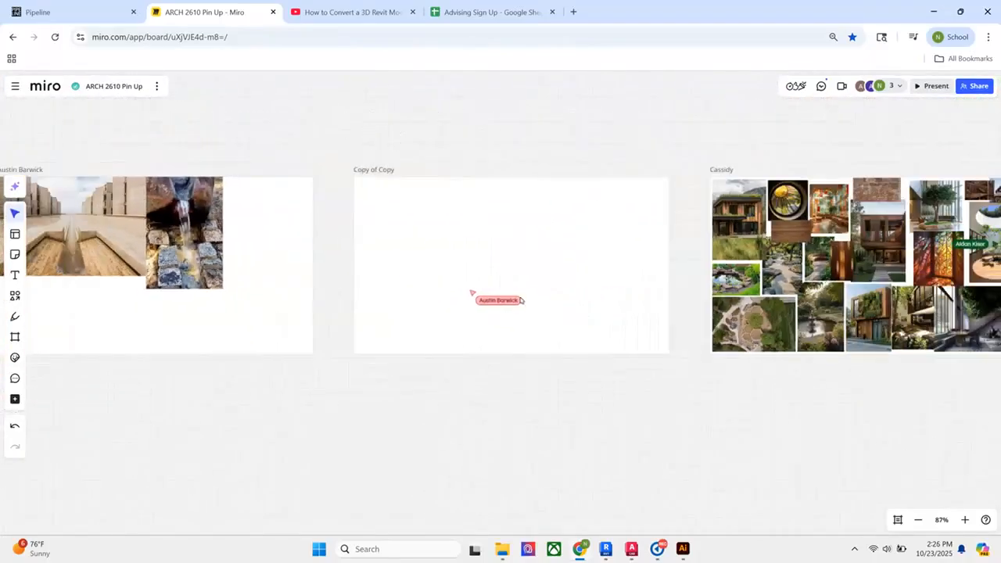
pyautogui.hscroll(5, 463, 303)
pyautogui.hscroll(10, 463, 303)
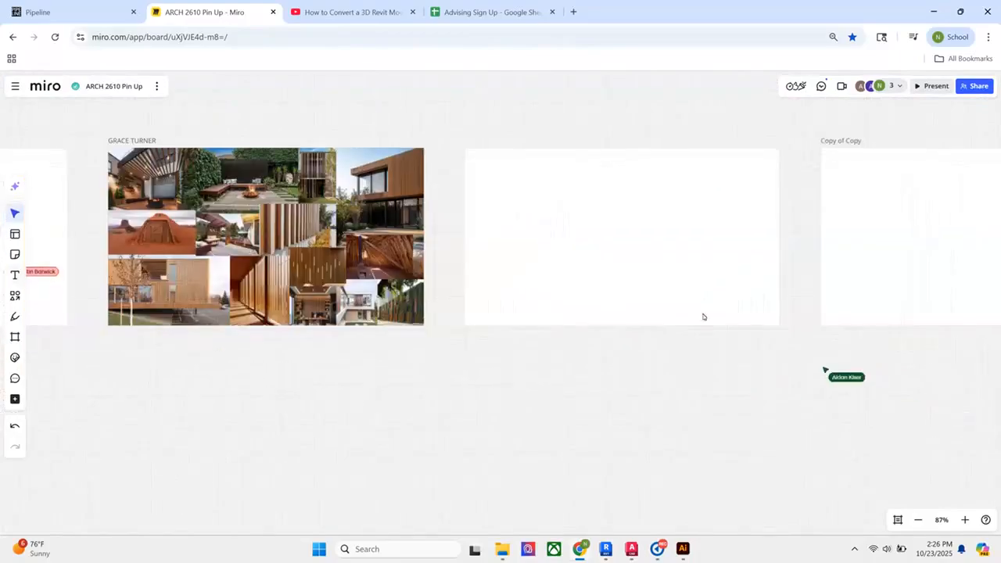
pyautogui.scroll(-3, 445, 321)
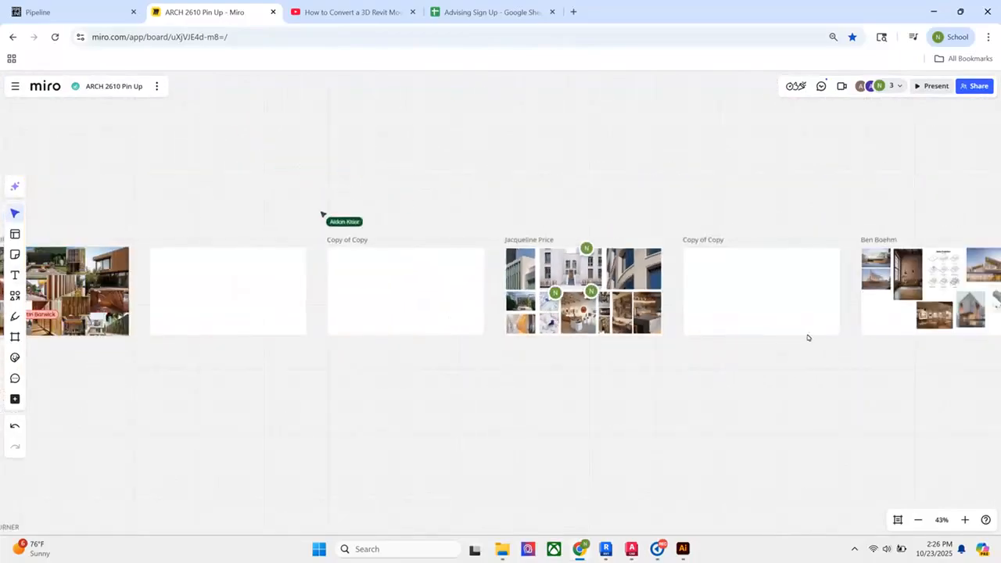
pyautogui.hscroll(5, 808, 337)
pyautogui.scroll(5, 823, 302)
pyautogui.scroll(-2, 833, 471)
pyautogui.hscroll(2, 834, 471)
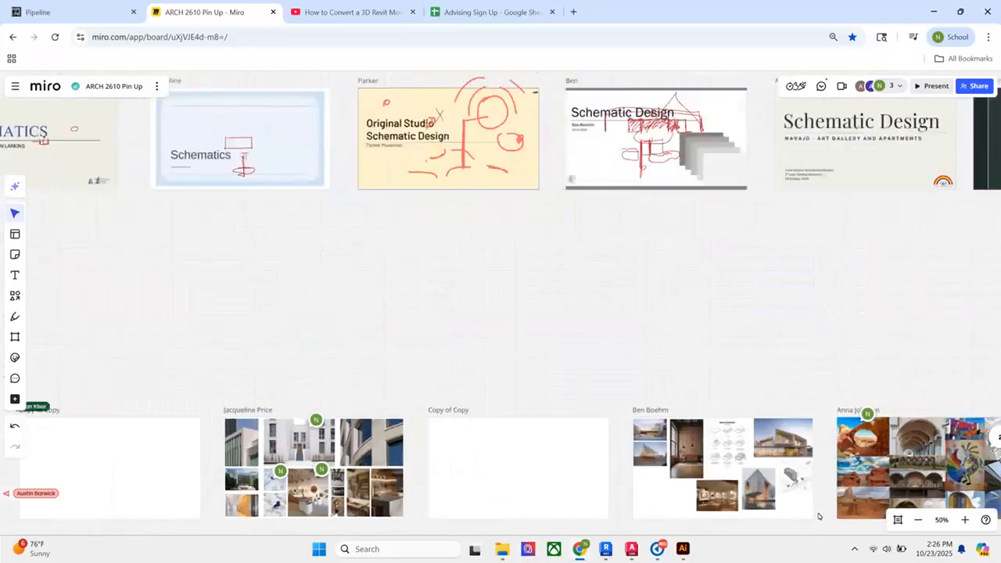
pyautogui.scroll(10, 805, 477)
pyautogui.scroll(3, 801, 478)
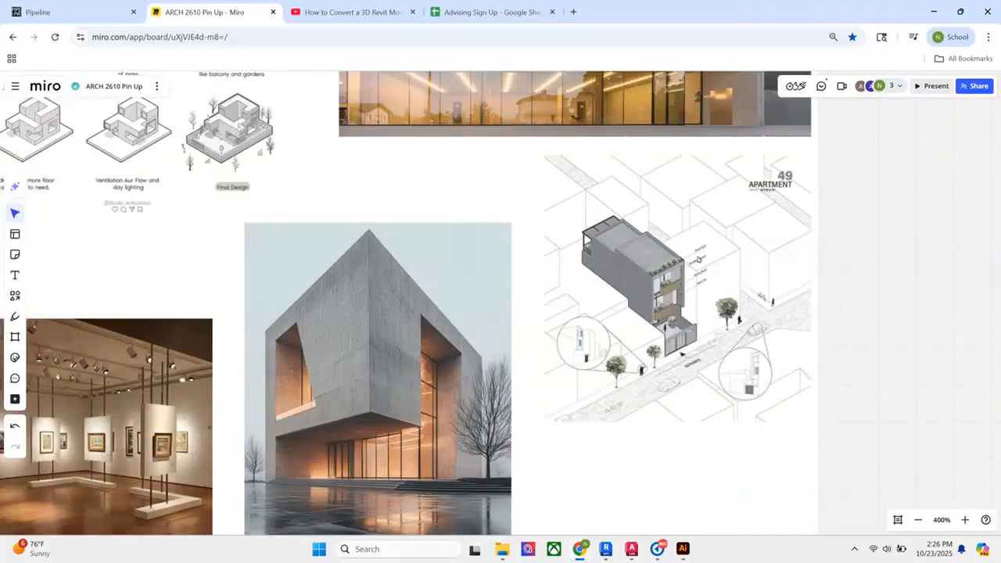
# Return to Illustrator, draw a straight leader line from beside the main building to its front facade, and extend its outer end.
pyautogui.click(680, 550)
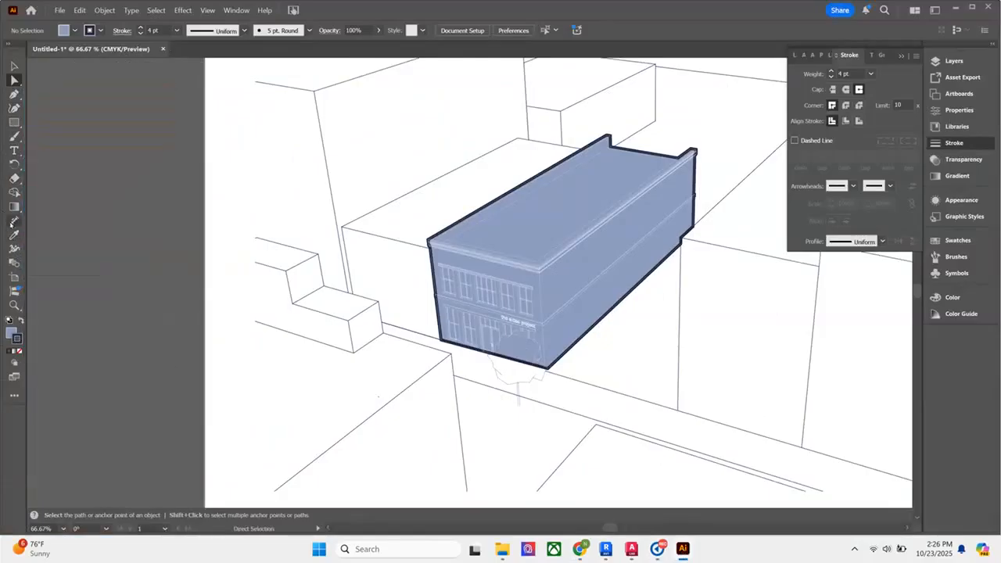
pyautogui.moveTo(14, 122)
pyautogui.mouseDown()
pyautogui.moveTo(35, 119)
pyautogui.moveTo(63, 180)
pyautogui.mouseUp()
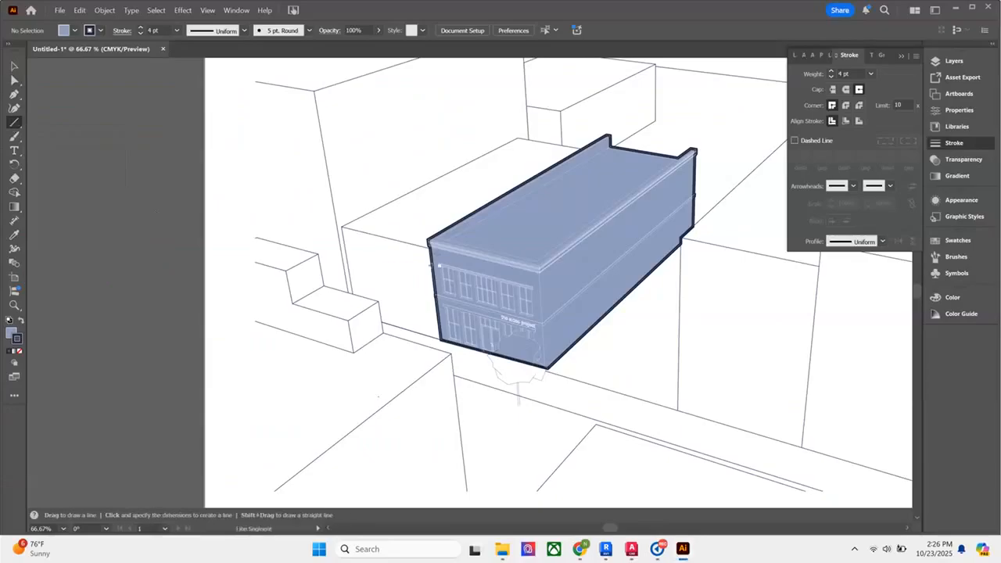
pyautogui.moveTo(383, 252)
pyautogui.mouseDown()
pyautogui.moveTo(532, 295)
pyautogui.moveTo(570, 291)
pyautogui.moveTo(439, 274)
pyautogui.moveTo(438, 265)
pyautogui.mouseUp()
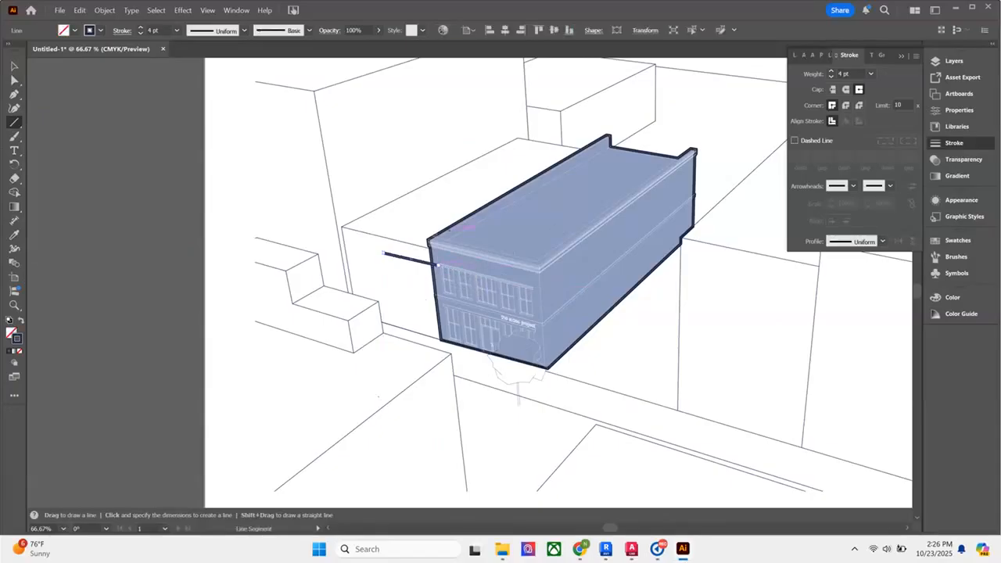
pyautogui.press('a')
pyautogui.click(376, 252)
pyautogui.moveTo(376, 252); pyautogui.dragTo(356, 247)
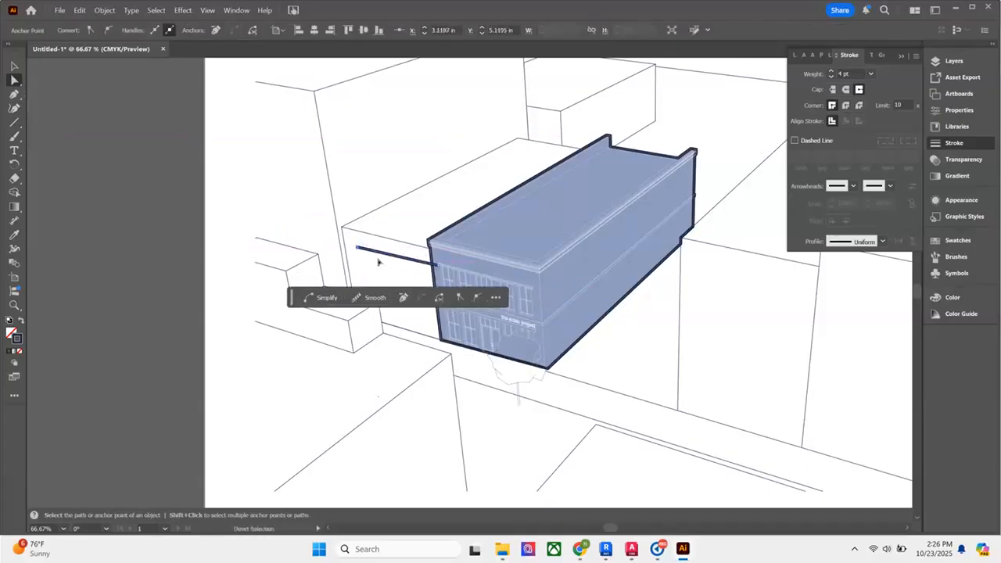
# Set the leader line's stroke weight to 2 pt and give its building end a solid round dot arrowhead.
pyautogui.click(831, 78)
pyautogui.click(831, 78)
pyautogui.click(852, 186)
pyautogui.scroll(-6, 802, 325)
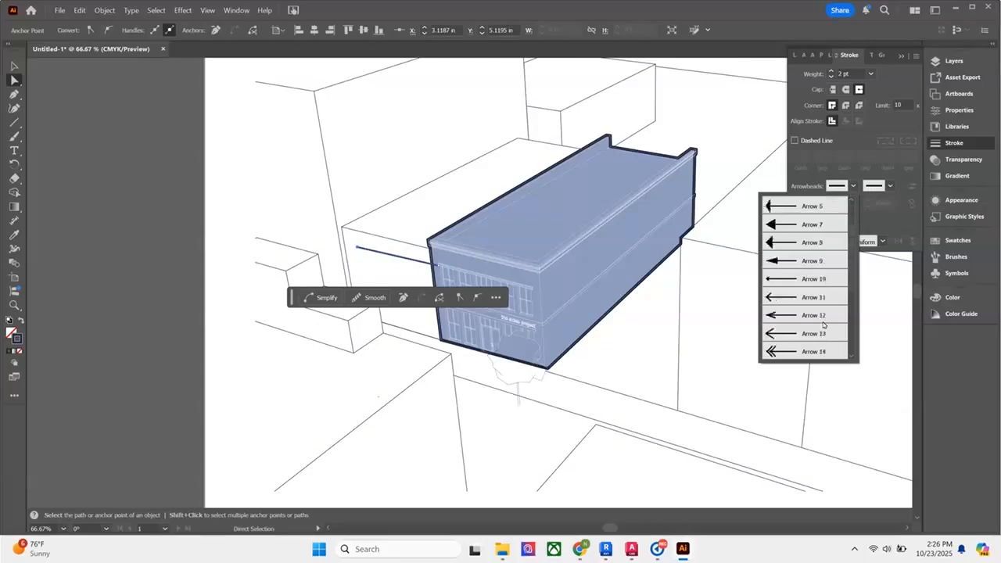
pyautogui.click(794, 265)
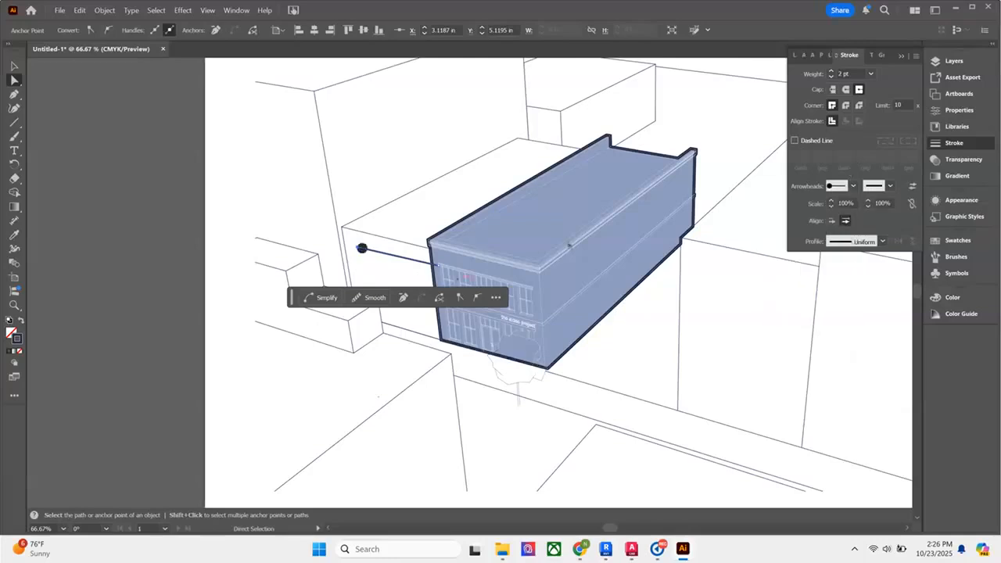
pyautogui.click(911, 186)
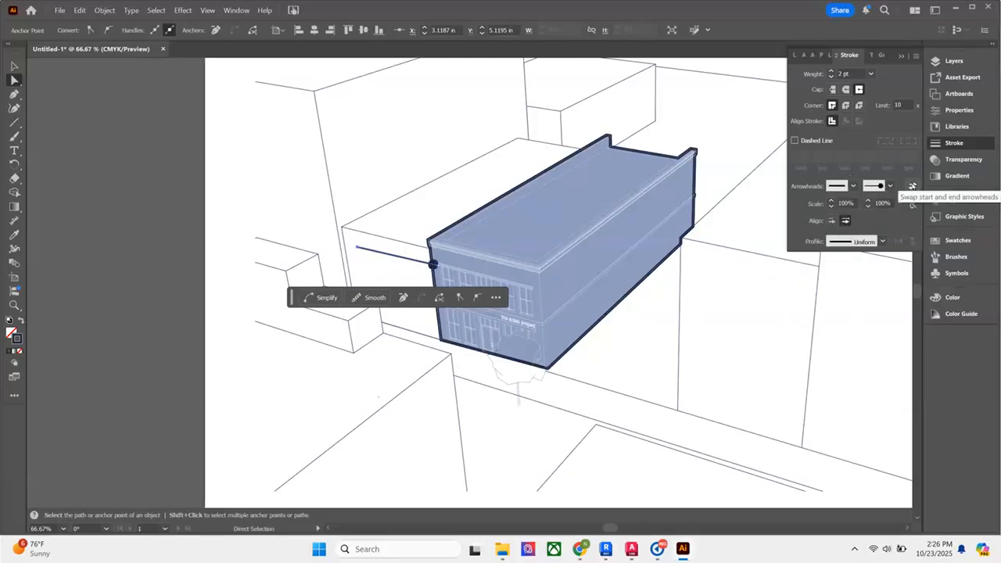
# Scale the leader's end dot to 50% and move that end further onto the facade above the upper windows.
pyautogui.click(867, 206)
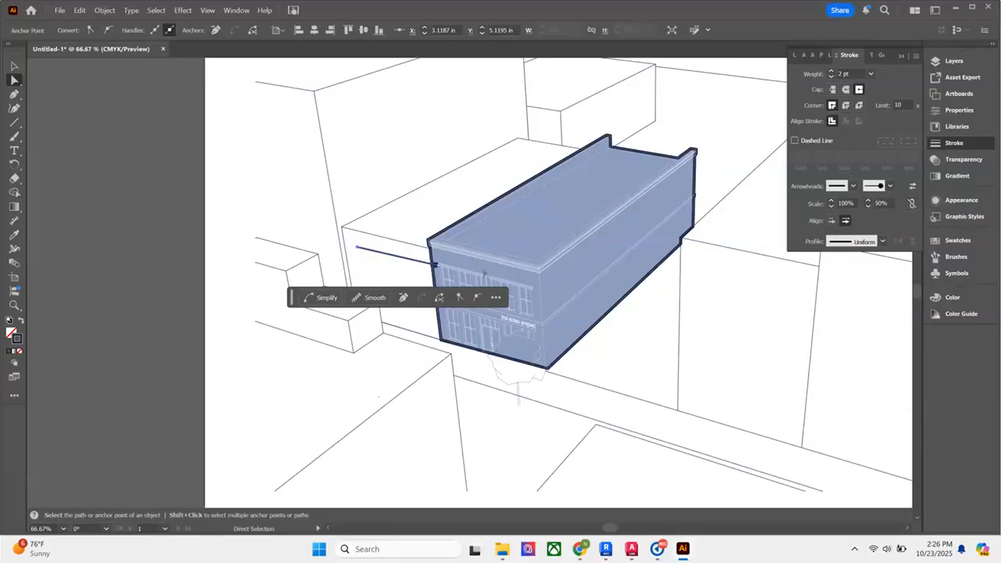
pyautogui.moveTo(436, 264); pyautogui.dragTo(451, 268)
pyautogui.keyDown('alt'); pyautogui.scroll(2, 359, 256); pyautogui.keyUp('alt')
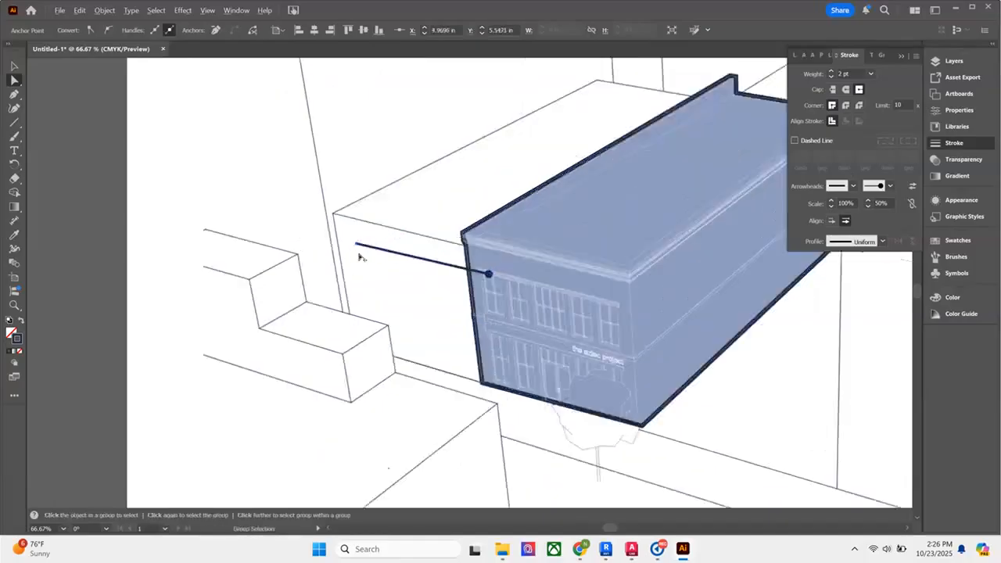
# Try to start text along the leader line with the Type on a Path tool.
pyautogui.keyDown('alt'); pyautogui.scroll(4, 359, 257); pyautogui.keyUp('alt')
pyautogui.press('t')
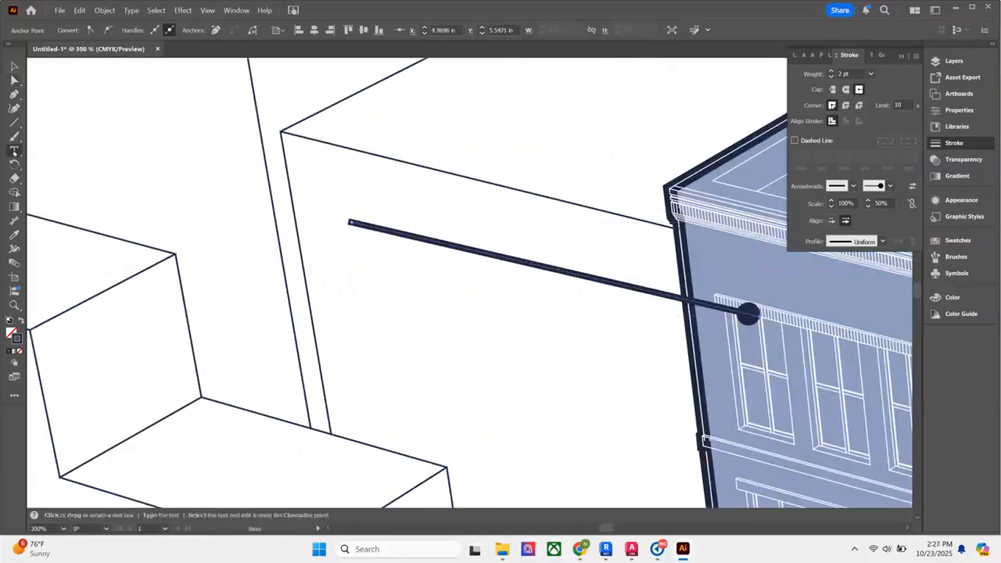
pyautogui.rightClick(14, 151)
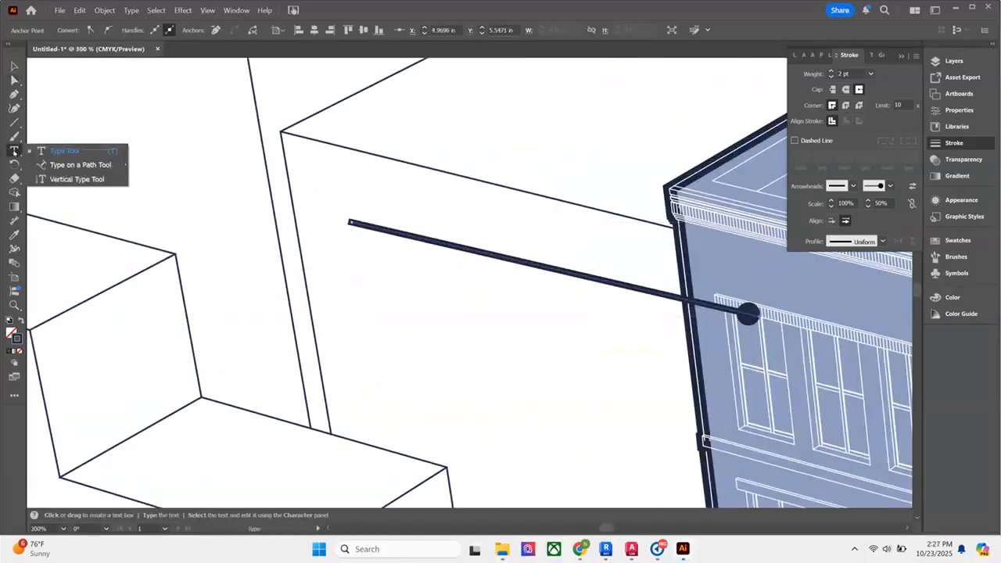
pyautogui.click(69, 165)
pyautogui.click(379, 227)
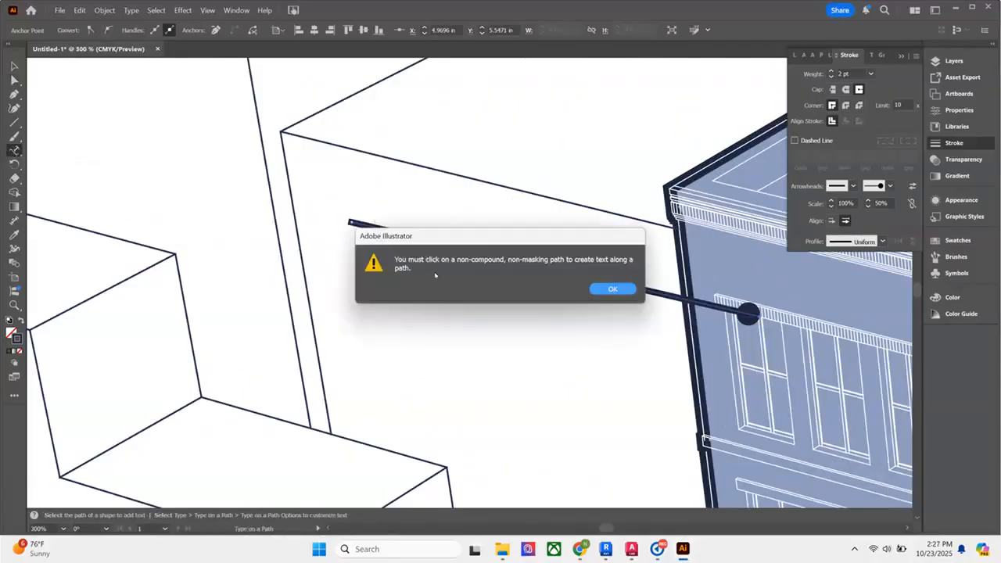
pyautogui.click(604, 290)
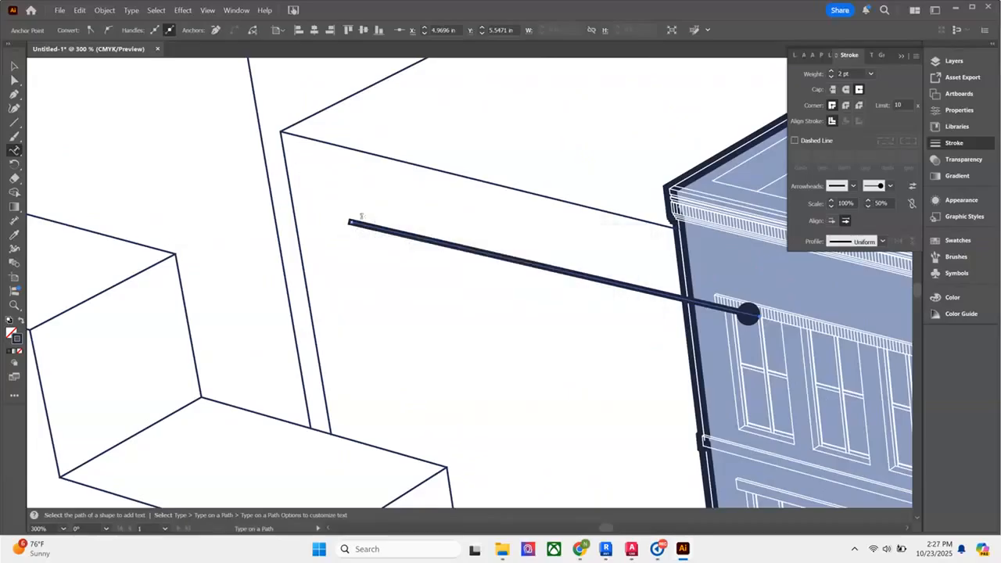
pyautogui.click(351, 217)
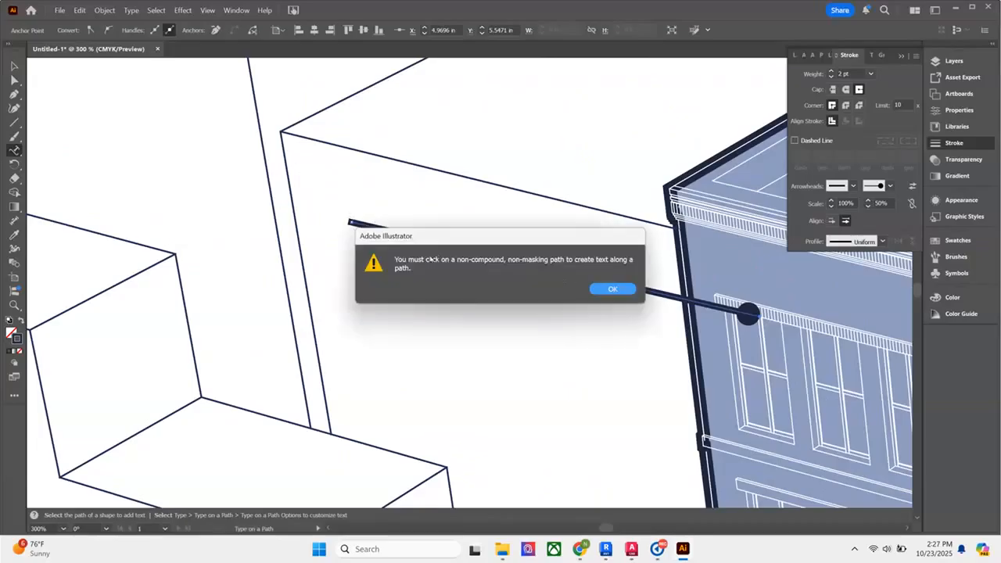
pyautogui.click(613, 289)
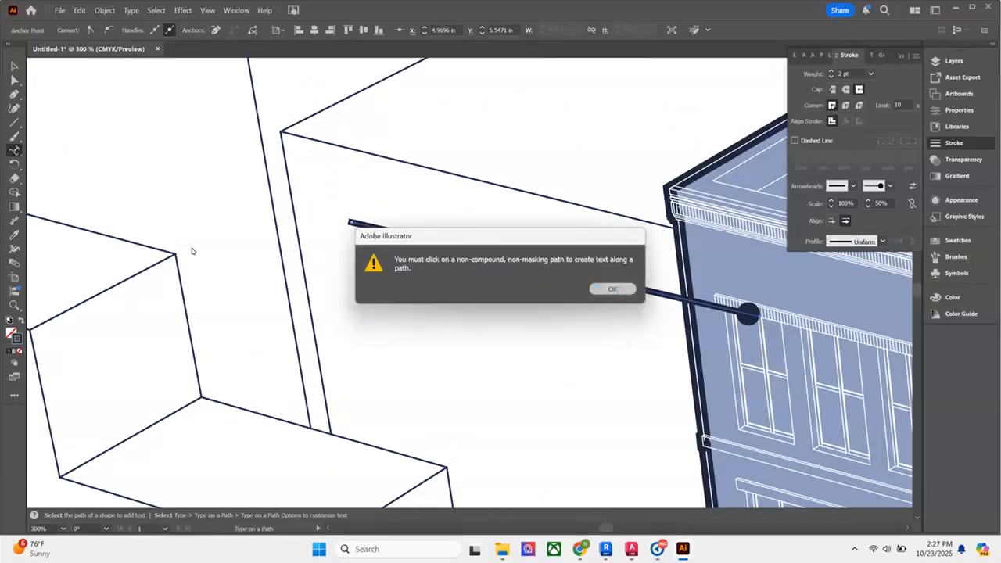
# Select the entire leader line as one object instead of its individual anchor points.
pyautogui.click(14, 80)
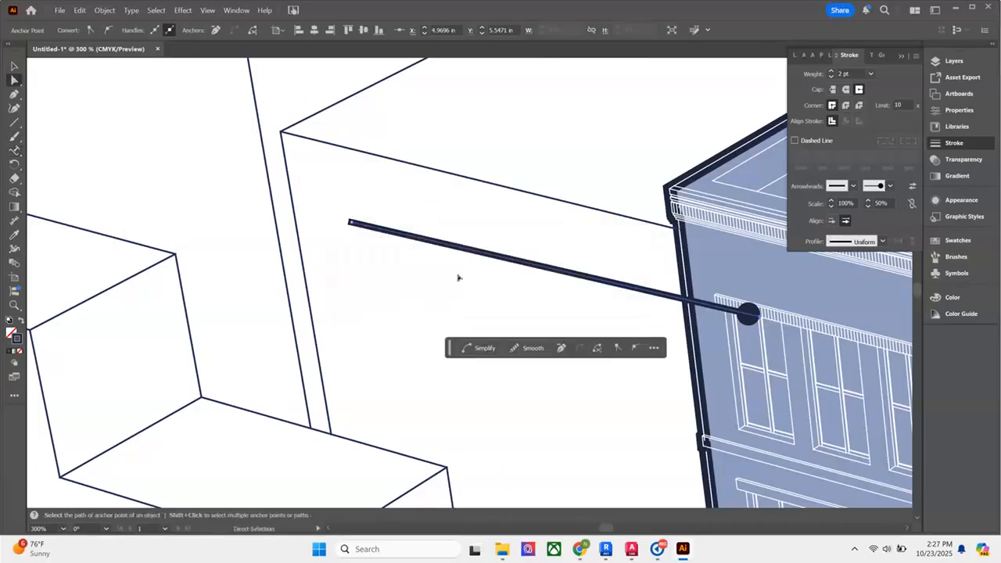
pyautogui.click(351, 224)
pyautogui.click(371, 228)
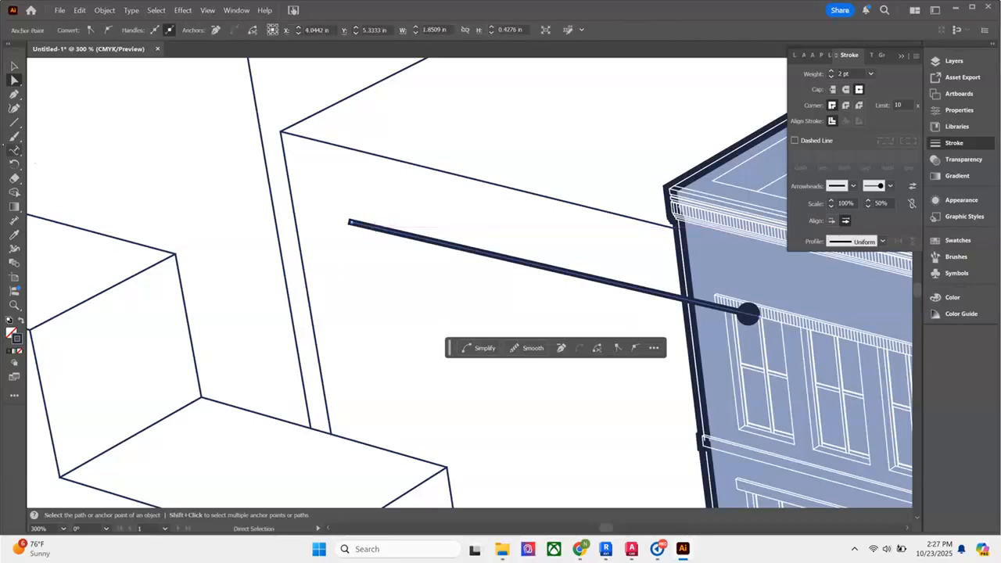
pyautogui.click(14, 67)
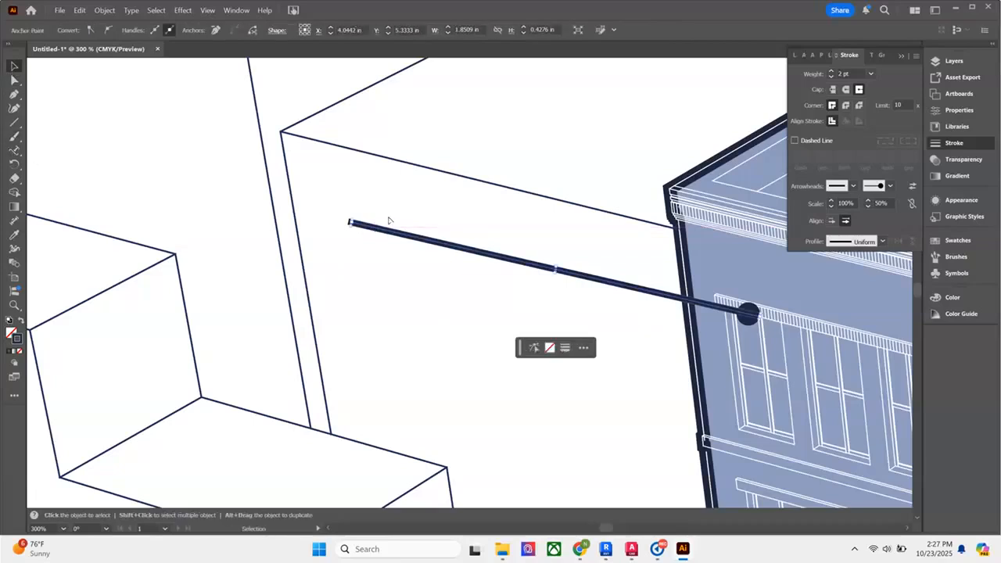
pyautogui.click(389, 221)
pyautogui.click(384, 231)
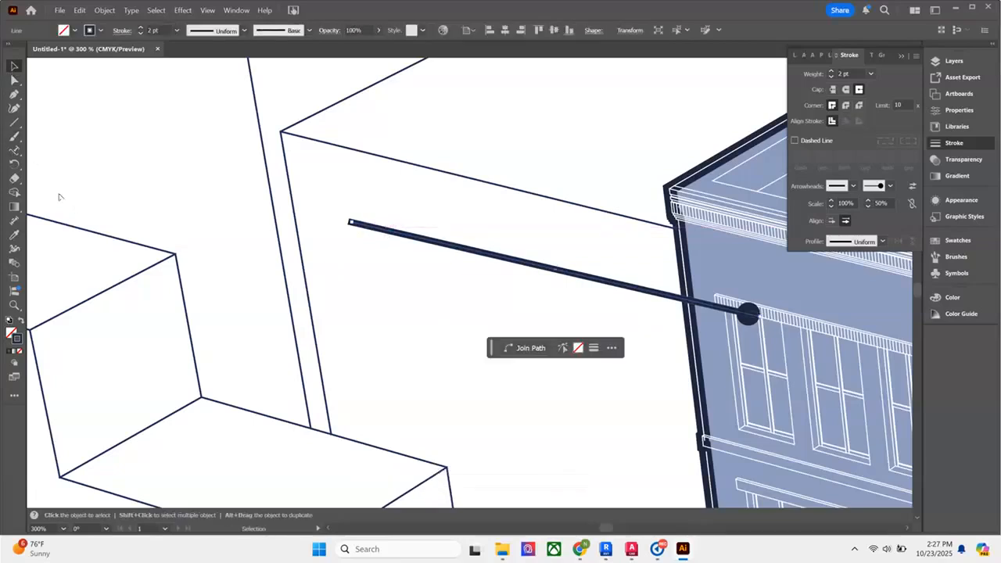
# Try again to start text on the leader line's path with the Type on a Path tool.
pyautogui.click(14, 150)
pyautogui.click(420, 234)
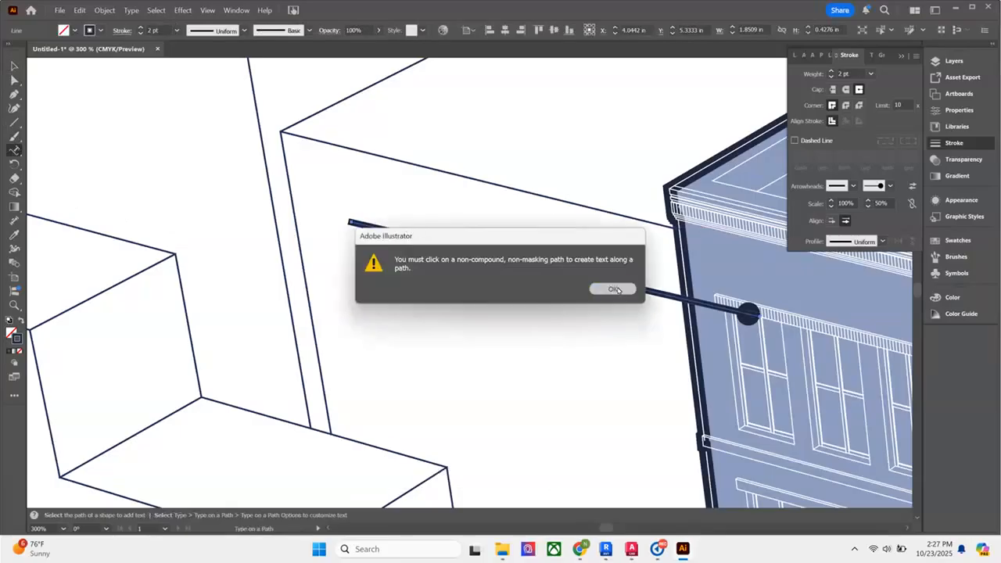
pyautogui.press('Return')
pyautogui.click(351, 224)
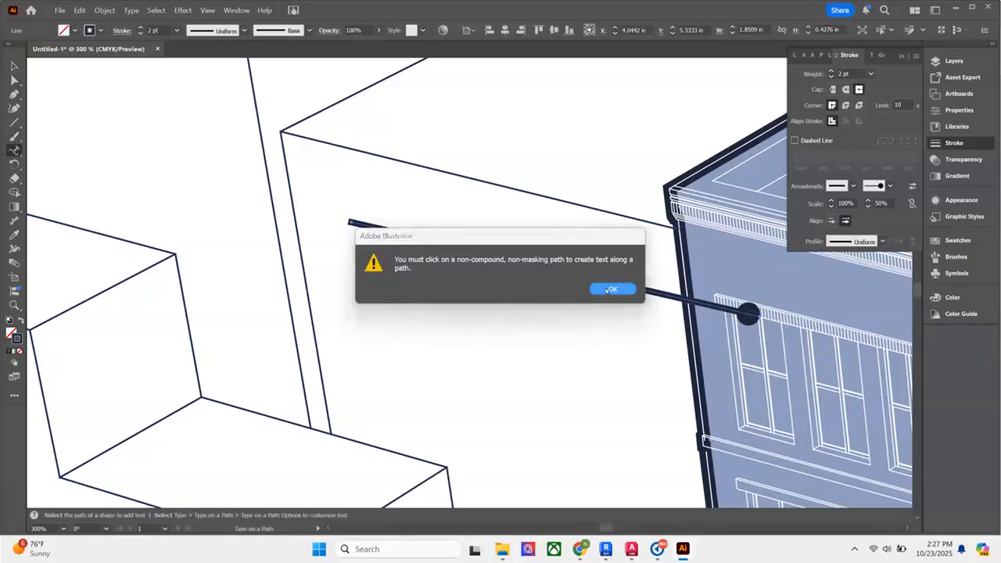
pyautogui.press('Return')
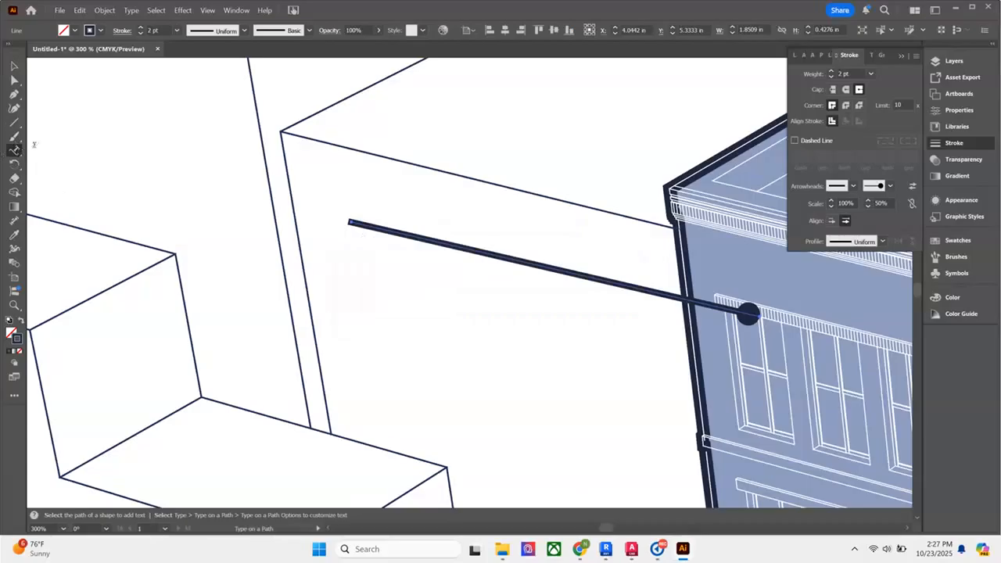
# Add a point-type label reading BRICK HEADER above the leader line with the standard Type tool.
pyautogui.moveTo(15, 151); pyautogui.dragTo(56, 149)
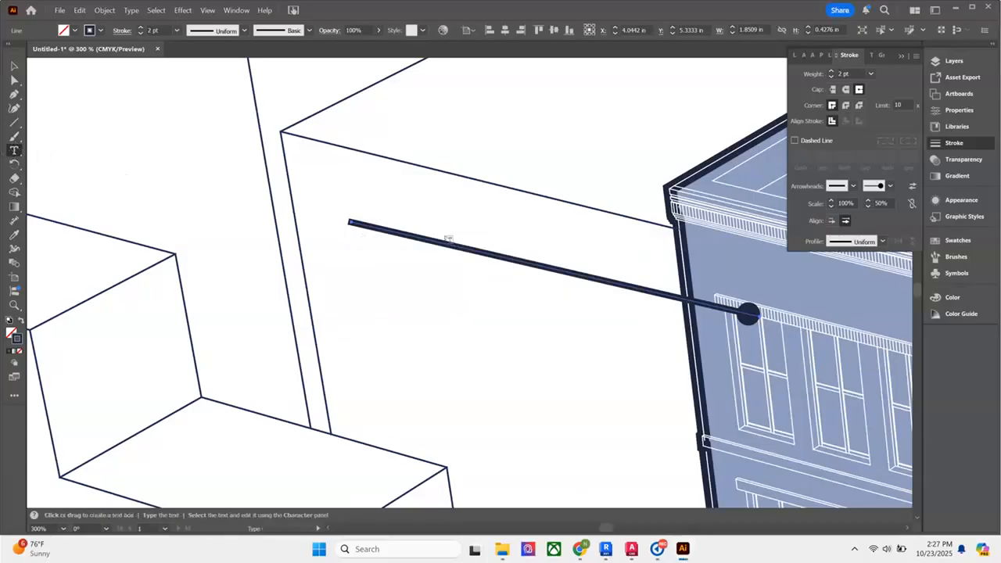
pyautogui.click(467, 207)
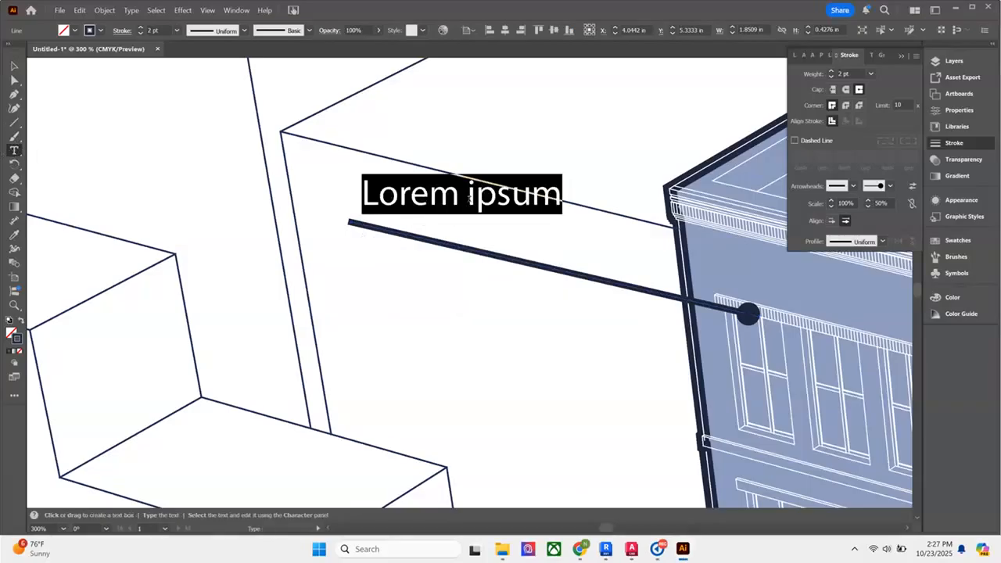
pyautogui.write('BRICK')
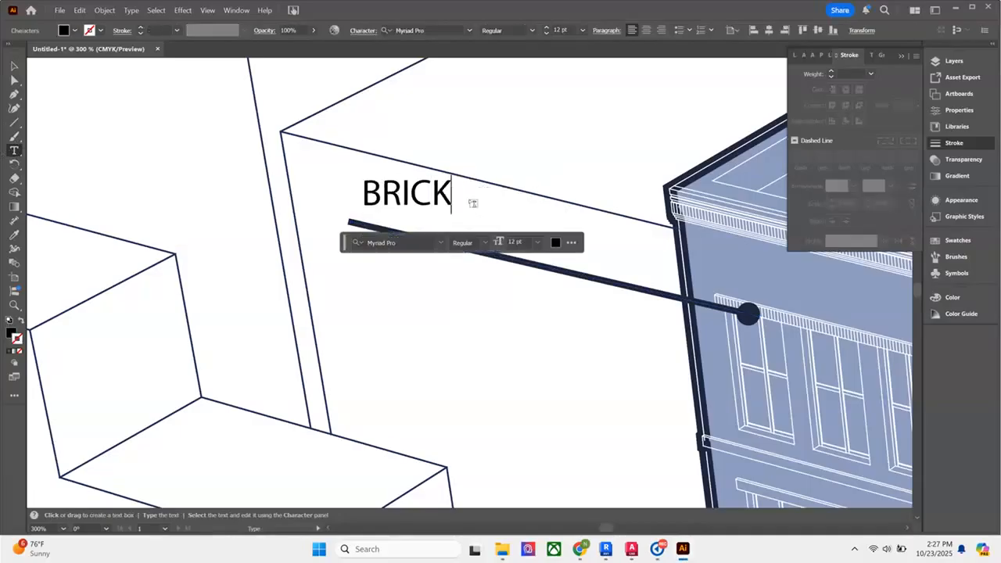
pyautogui.write(' HEADER')
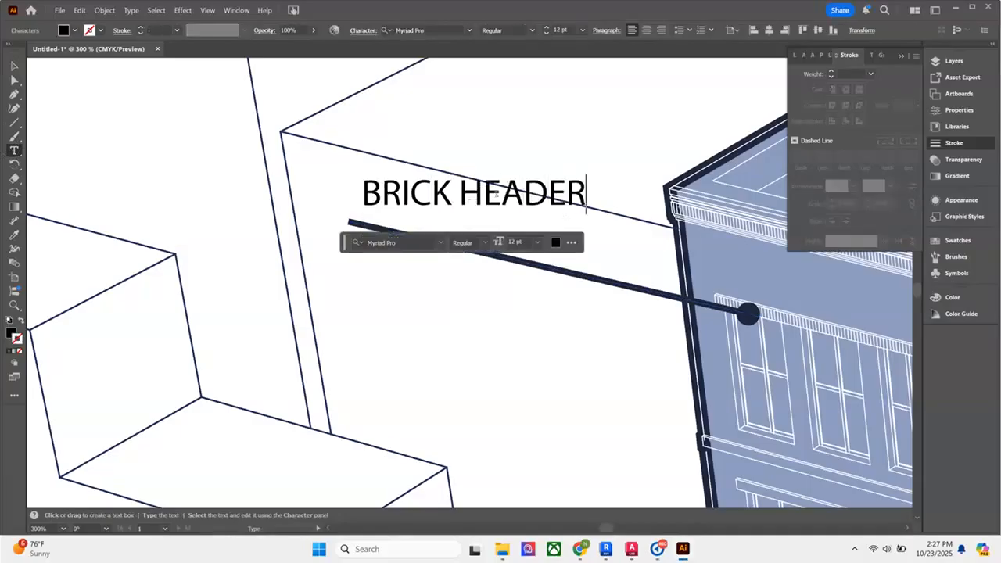
# Try spelling the label's second word as HEADDER, and remove the extra D again.
pyautogui.click(531, 192)
pyautogui.write('D')
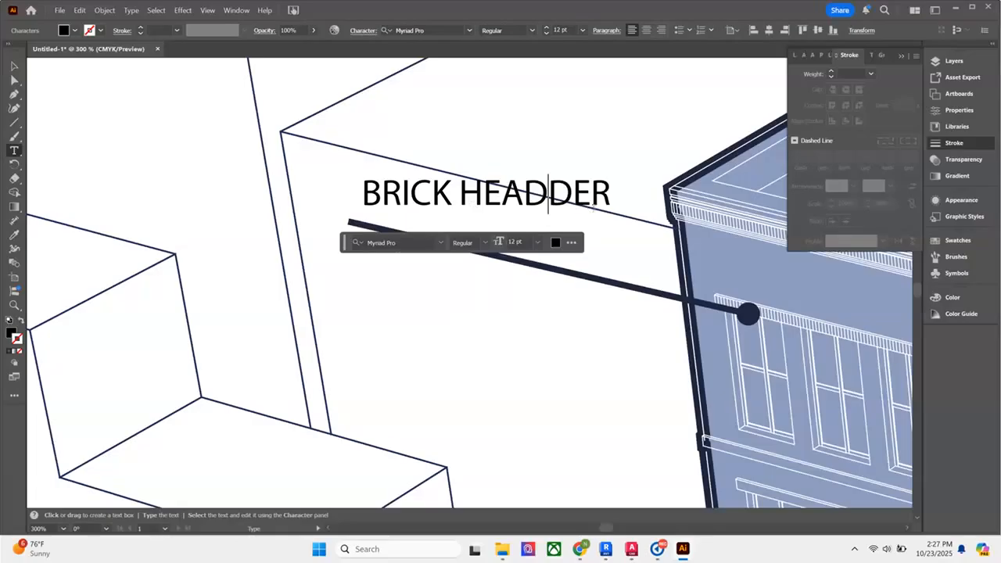
pyautogui.press('Escape')
pyautogui.tripleClick(561, 192)
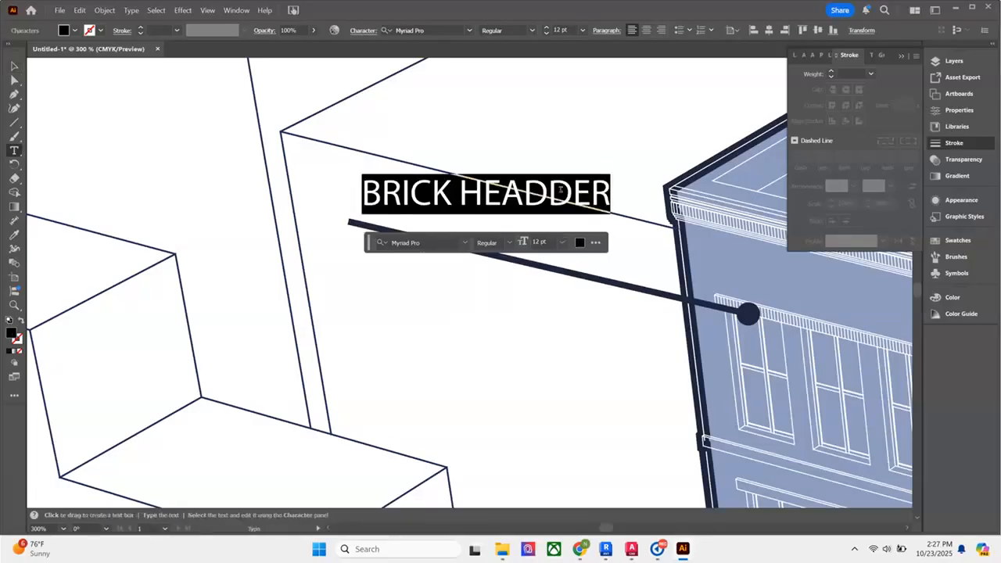
pyautogui.moveTo(562, 190); pyautogui.dragTo(559, 191)
pyautogui.press('BackSpace')
# Finish editing the label and move it down so its start lines up with the leader line's free end.
pyautogui.press('Escape')
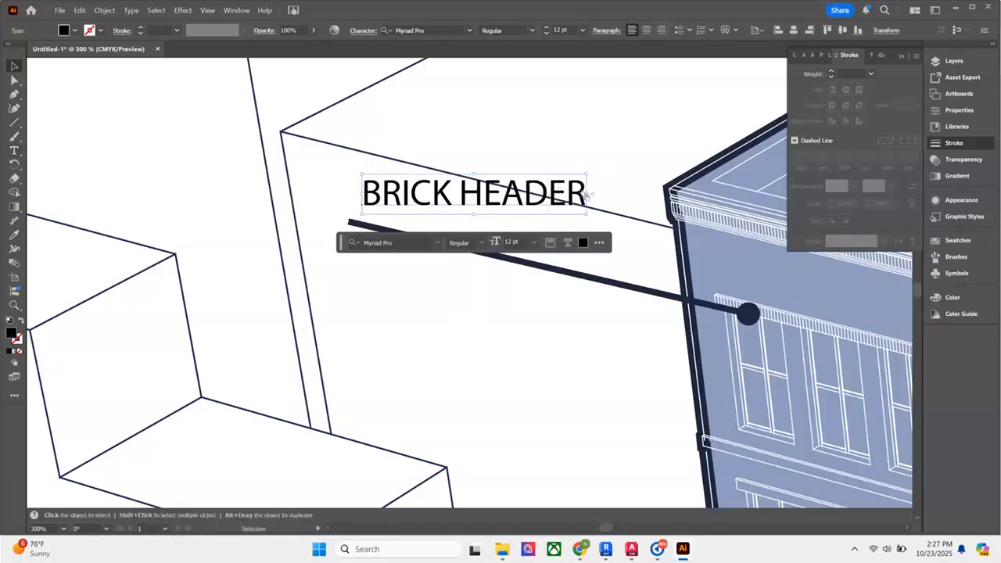
pyautogui.moveTo(596, 194); pyautogui.dragTo(594, 195)
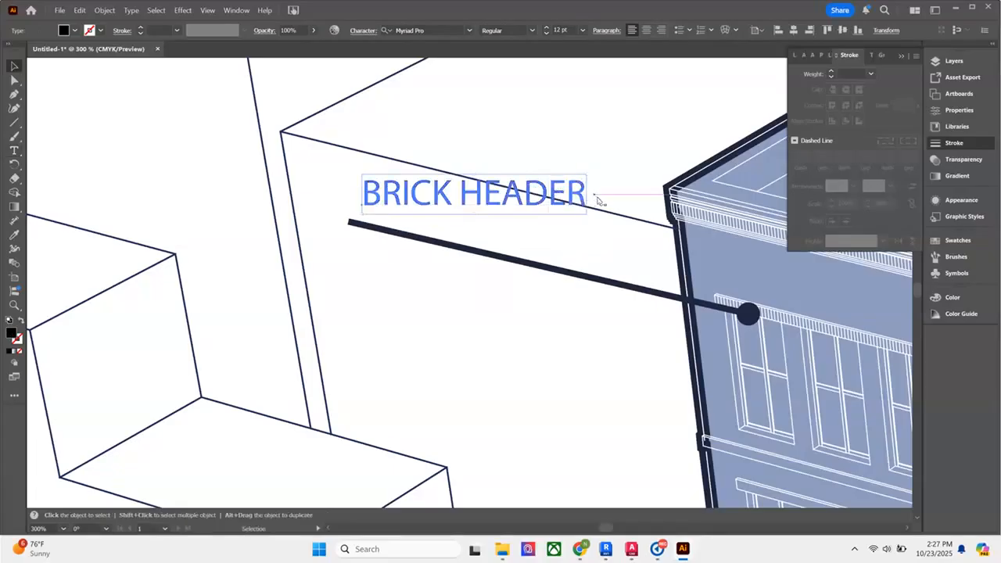
pyautogui.moveTo(530, 199); pyautogui.dragTo(518, 220)
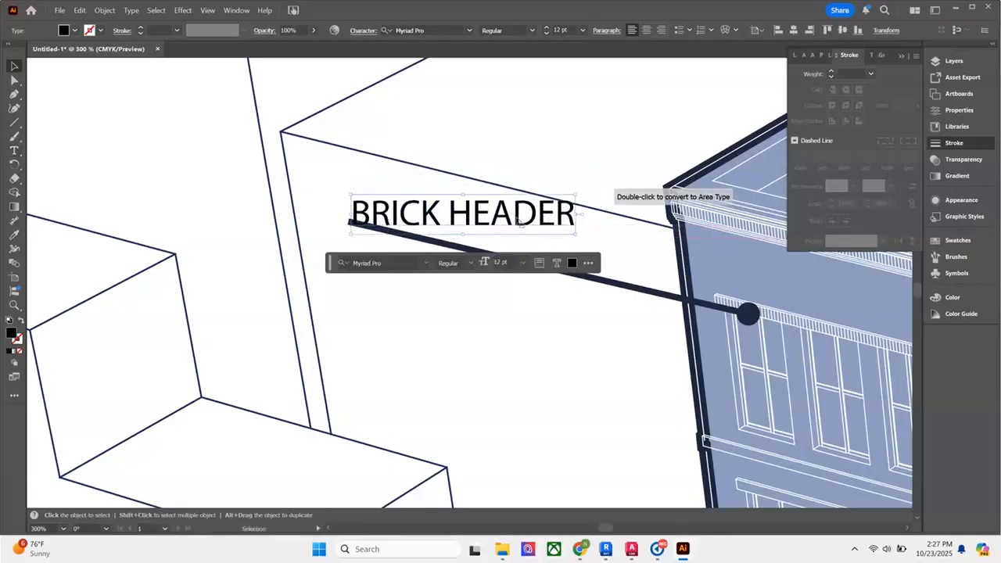
pyautogui.click(588, 263)
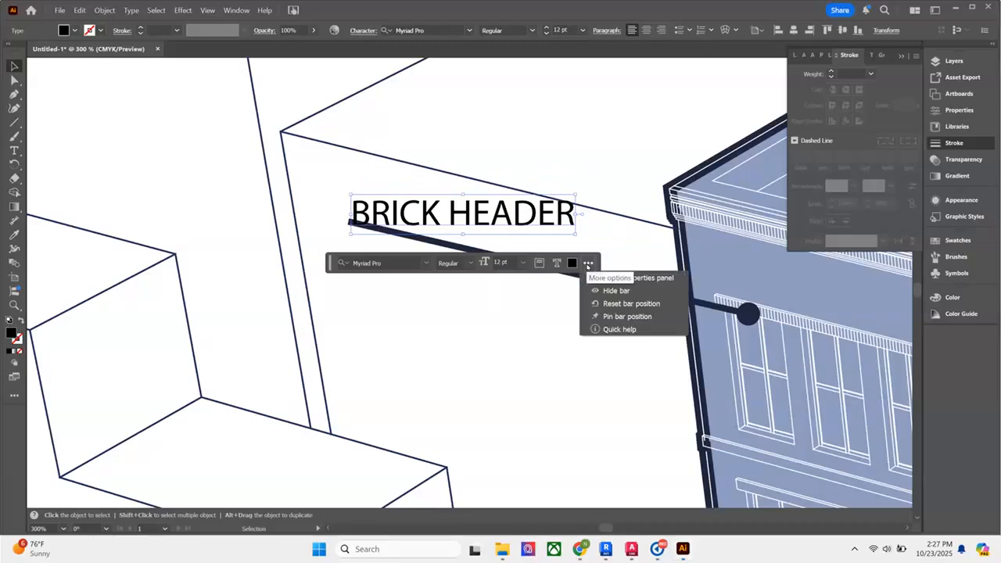
pyautogui.click(459, 215)
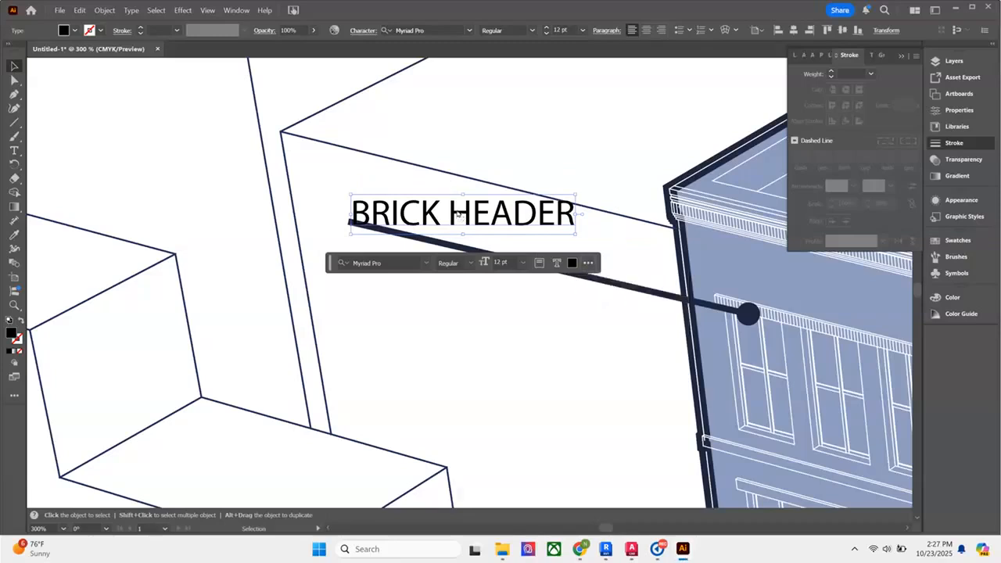
# Open the Rotate settings for the BRICK HEADER label and preview an angle of 2°.
pyautogui.rightClick(458, 214)
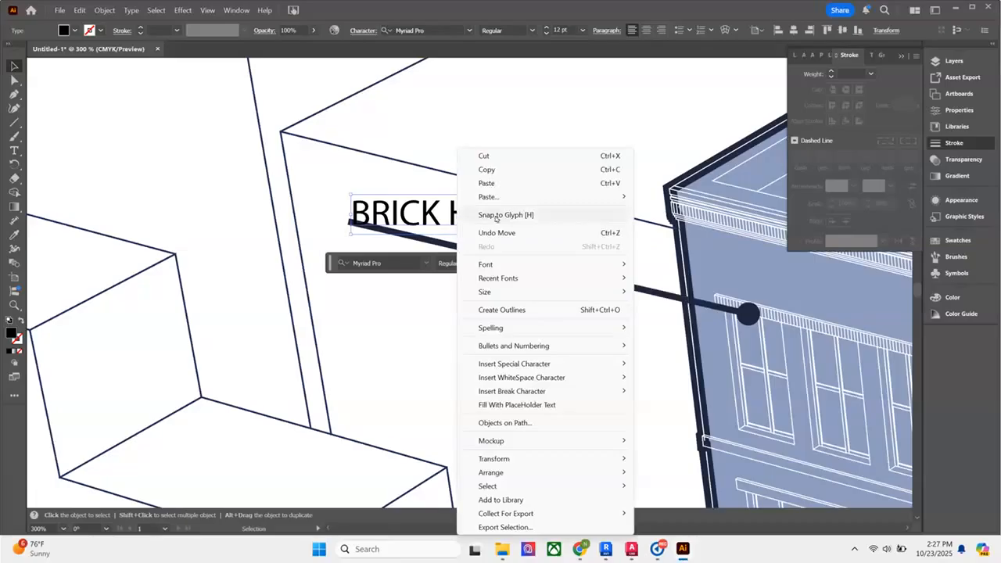
pyautogui.moveTo(571, 463)
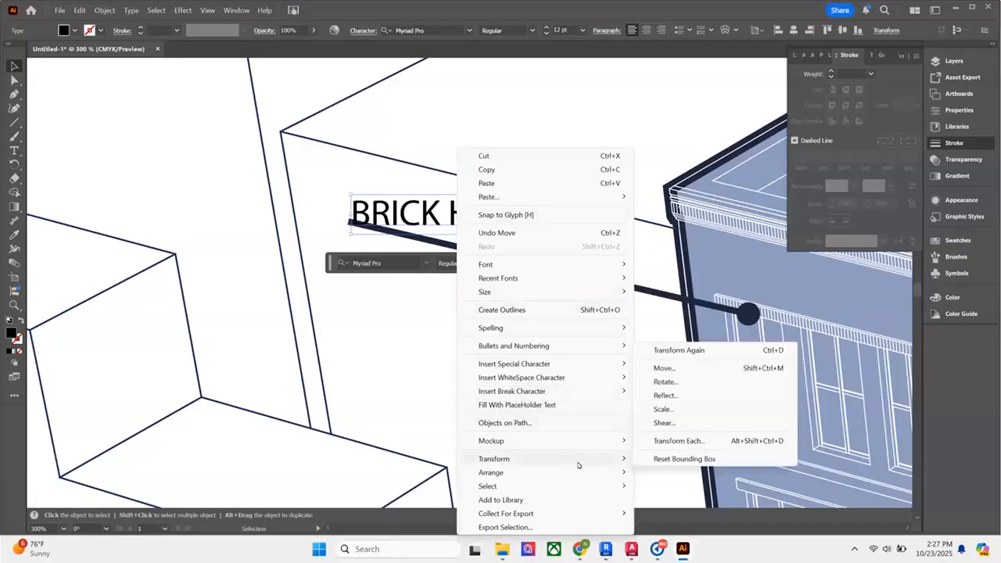
pyautogui.click(713, 383)
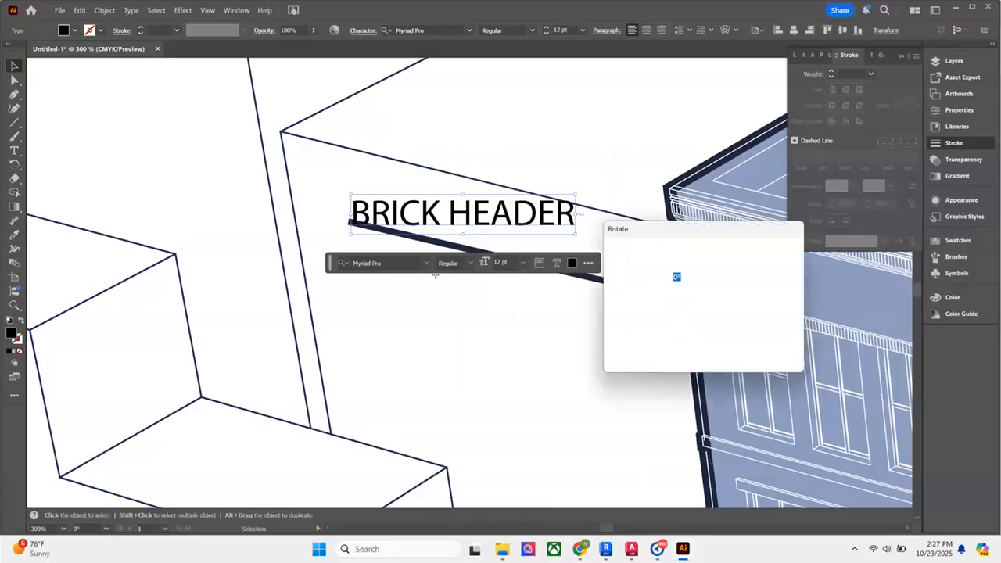
pyautogui.write('2')
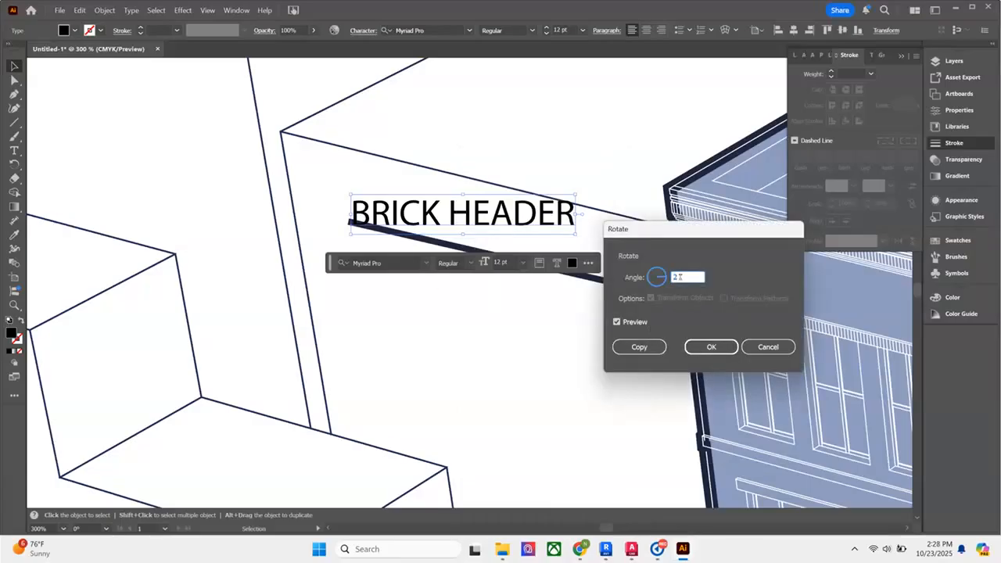
pyautogui.click(634, 322)
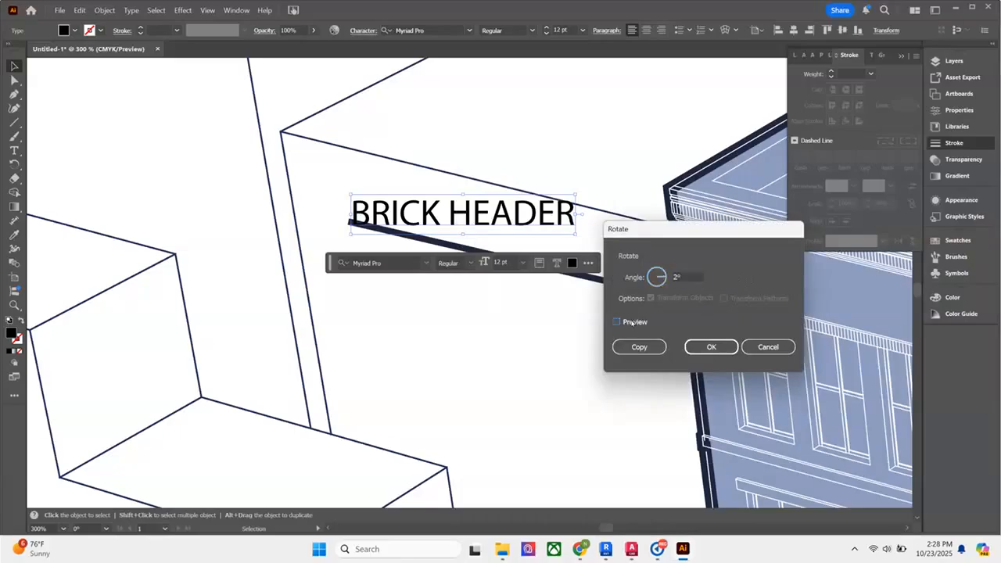
pyautogui.click(632, 322)
# Preview label rotation angles of -5° and -15° to compare them with the leader line's slope.
pyautogui.click(664, 282)
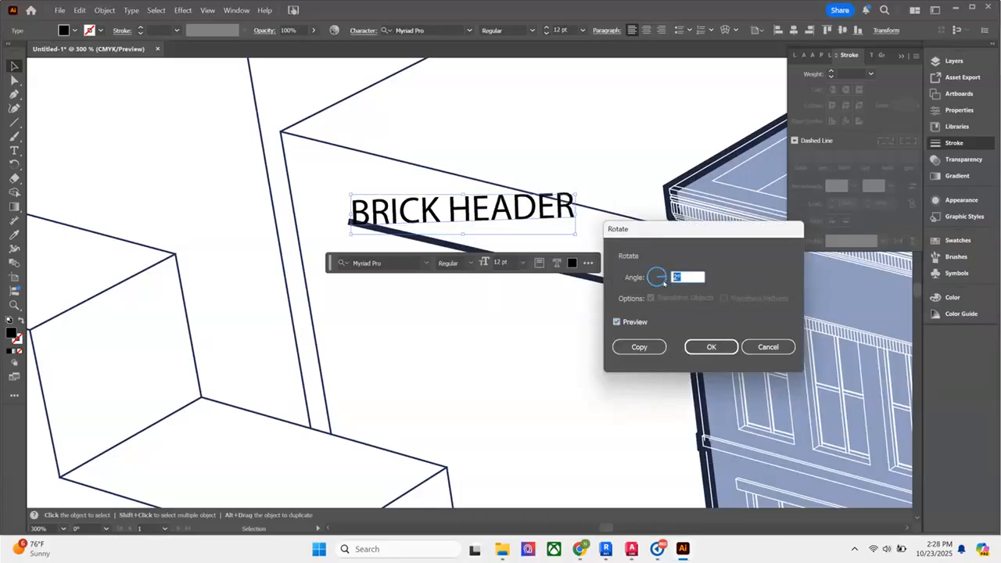
pyautogui.write('-5')
pyautogui.click(643, 322)
pyautogui.click(643, 321)
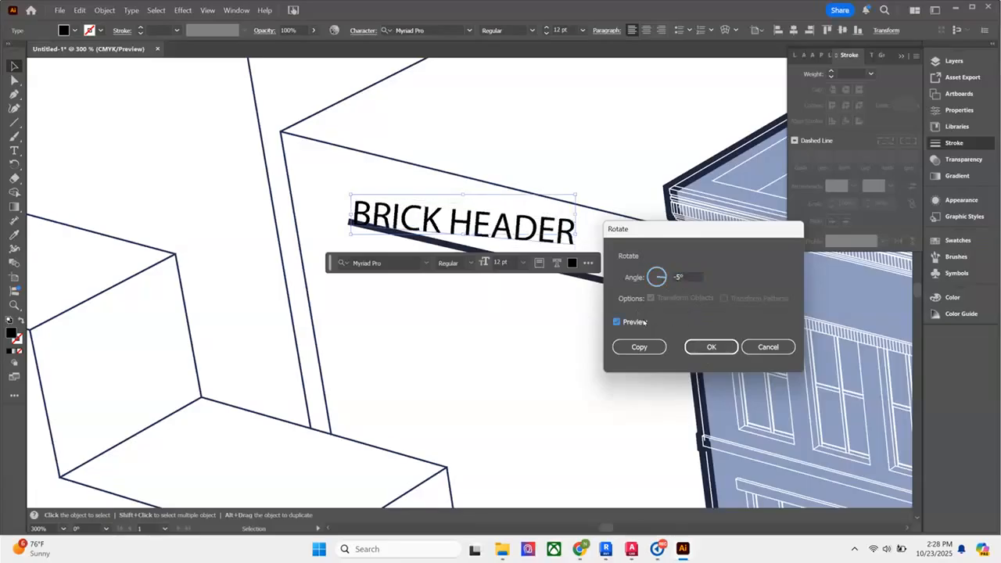
pyautogui.click(656, 277)
pyautogui.write('15')
pyautogui.click(643, 322)
pyautogui.click(643, 322)
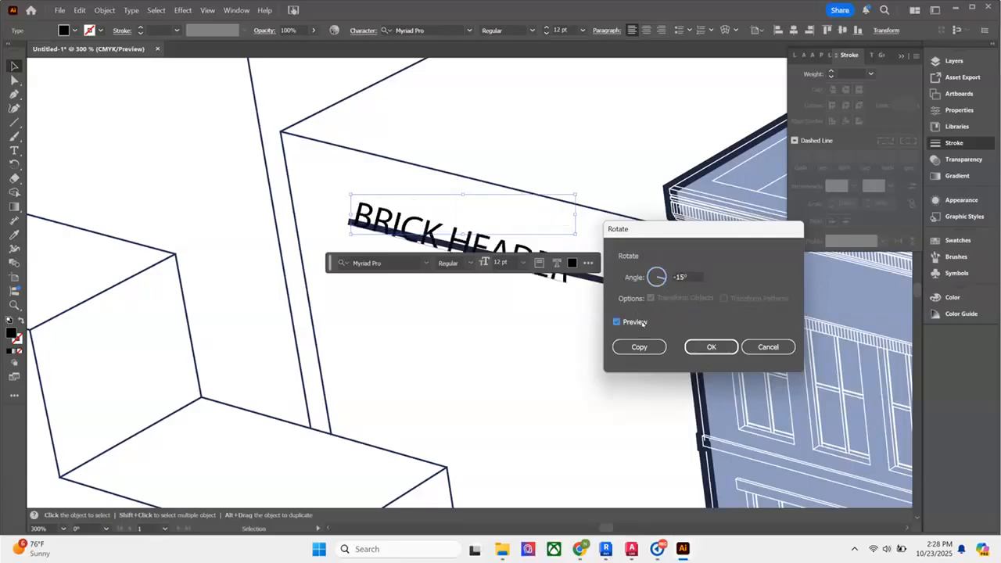
# Rotate the BRICK HEADER label by -10° and nudge it up to sit just above the leader line.
pyautogui.click(681, 276)
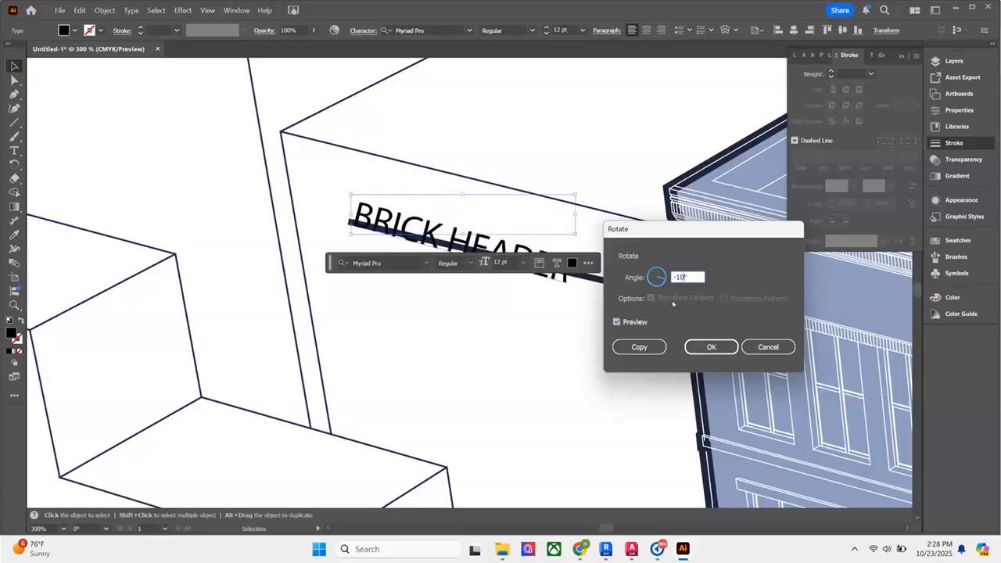
pyautogui.write('-10')
pyautogui.click(634, 322)
pyautogui.click(703, 346)
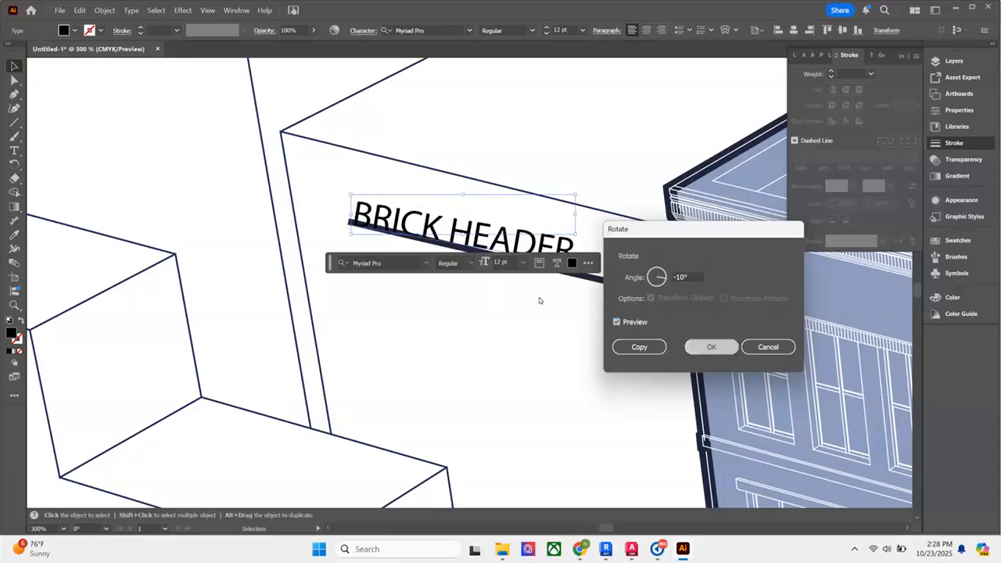
pyautogui.moveTo(515, 241); pyautogui.dragTo(520, 229)
pyautogui.click(319, 251)
# Reopen the Rotate settings for the BRICK HEADER label and preview an angle of -12°.
pyautogui.hscroll(2, 308, 205)
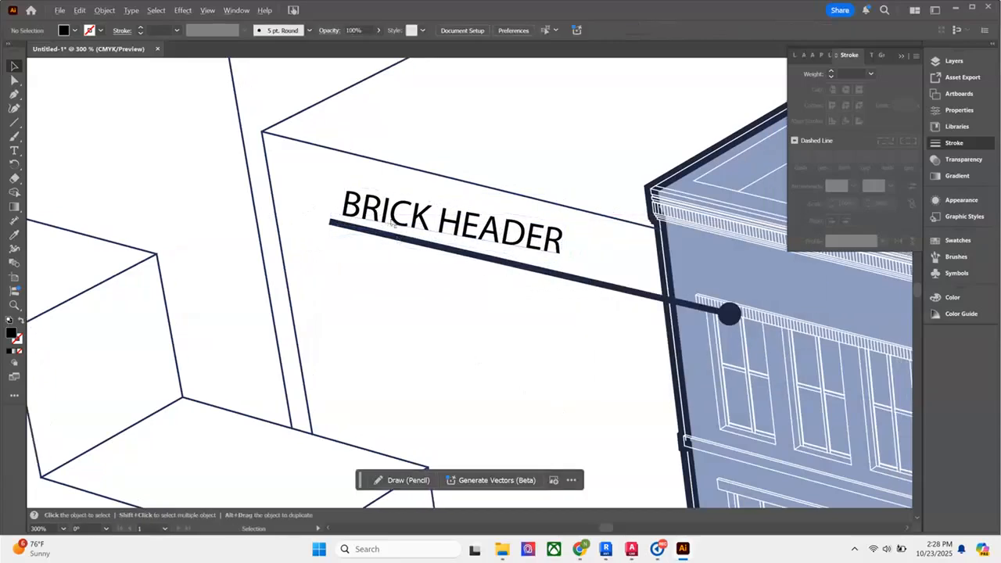
pyautogui.scroll(-5, 317, 178)
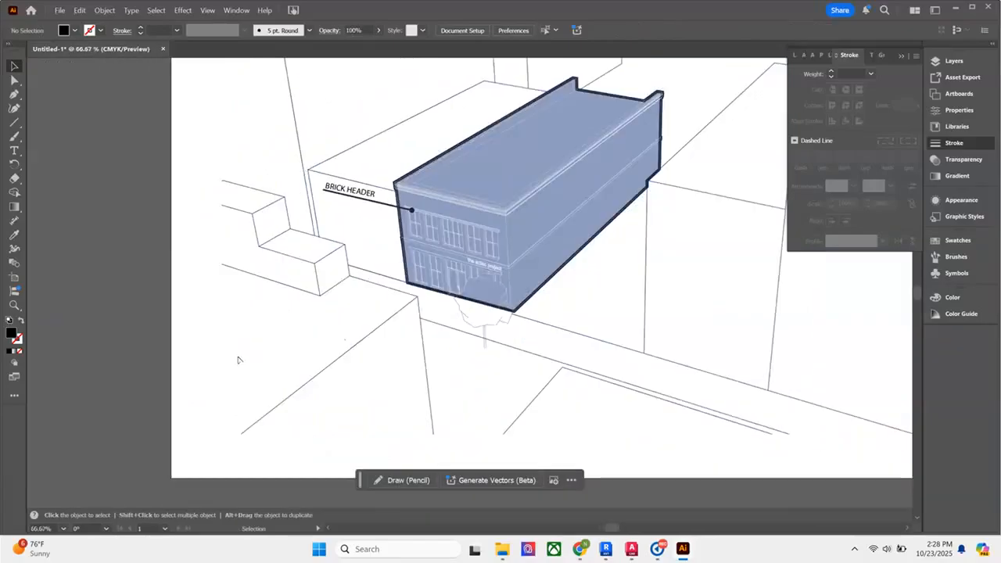
pyautogui.scroll(-1, 281, 289)
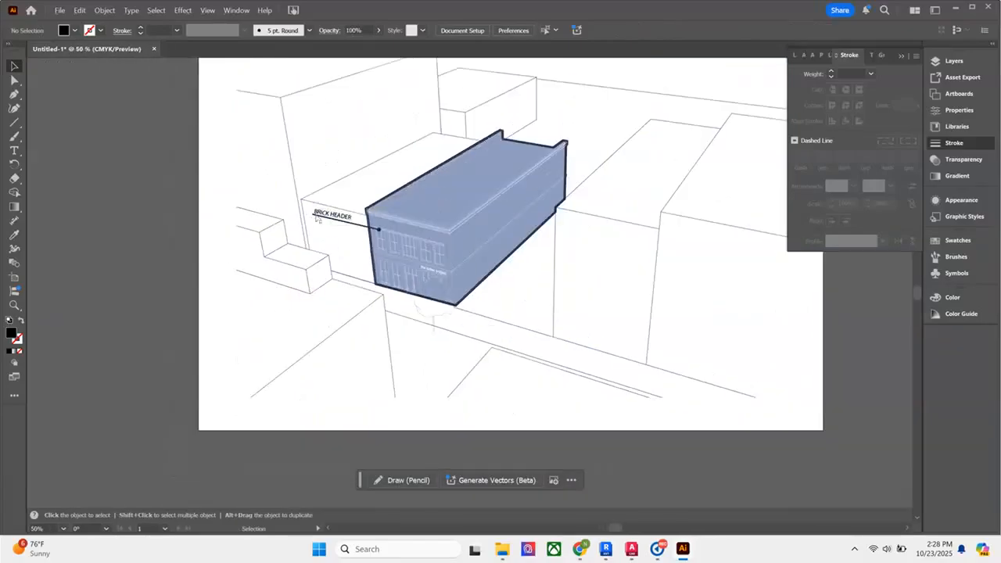
pyautogui.scroll(2, 330, 221)
pyautogui.click(357, 211)
pyautogui.rightClick(358, 214)
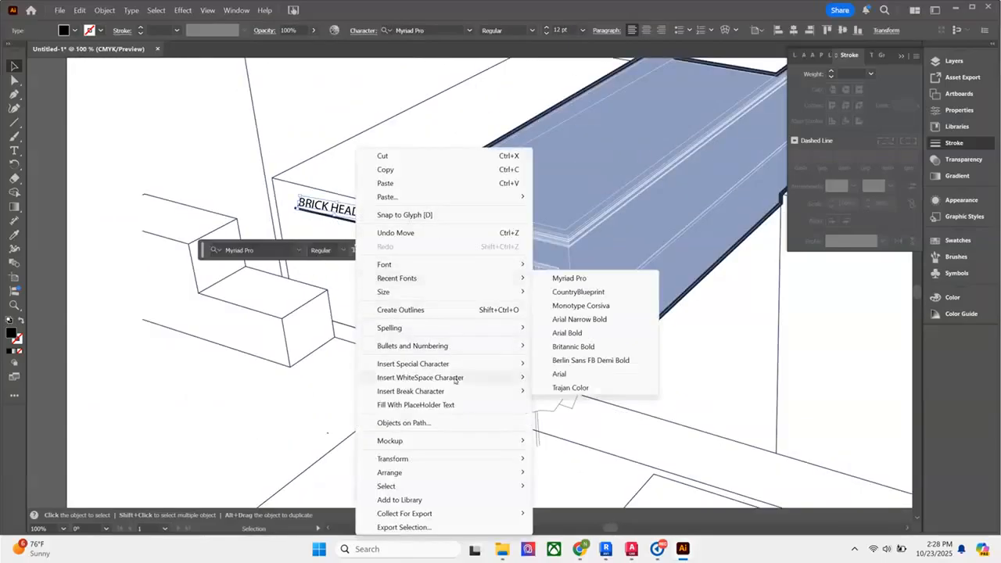
pyautogui.moveTo(450, 459)
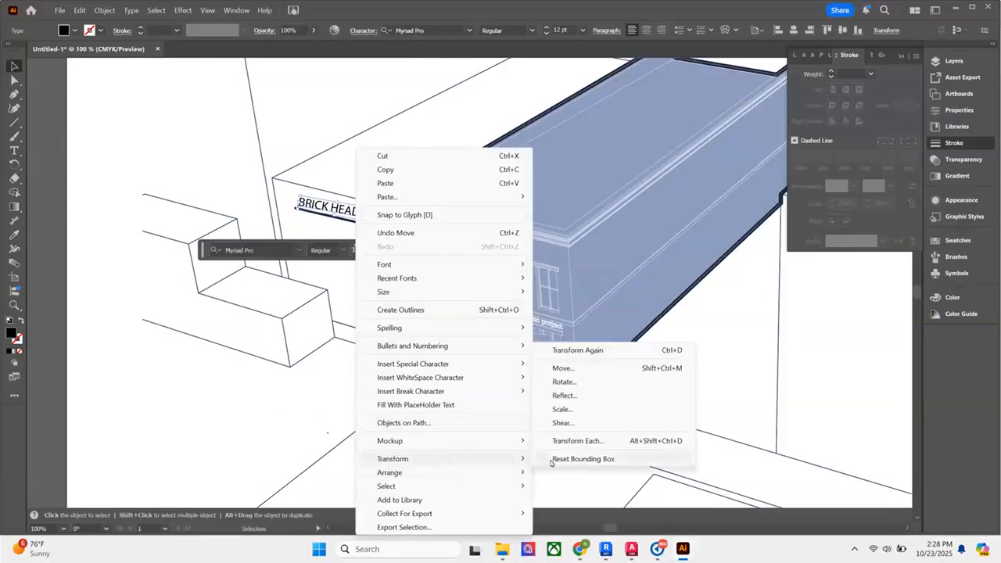
pyautogui.click(579, 382)
pyautogui.moveTo(685, 277); pyautogui.dragTo(682, 279)
pyautogui.write('2')
pyautogui.press('Tab')
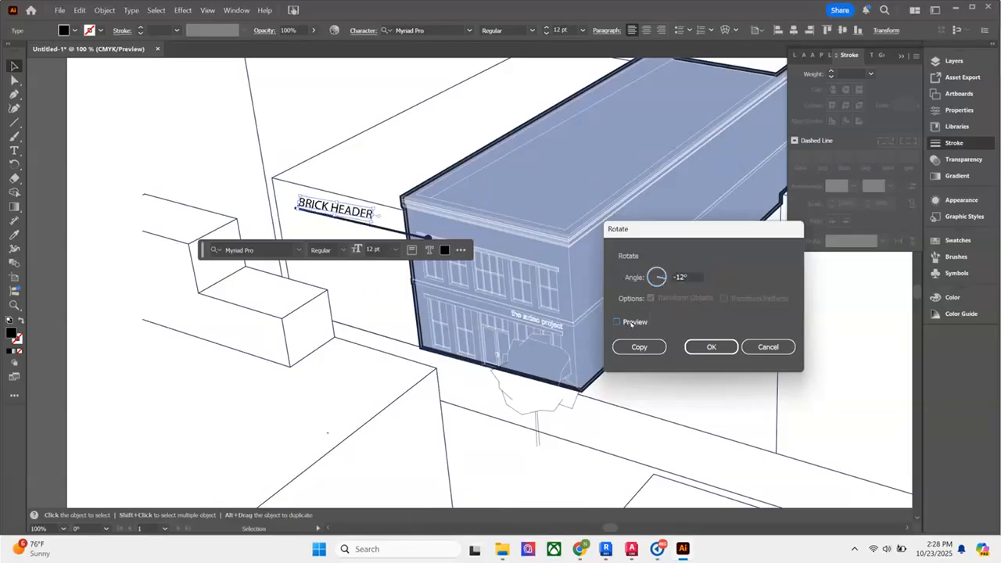
# Preview an additional label rotation of -5°.
pyautogui.click(683, 278)
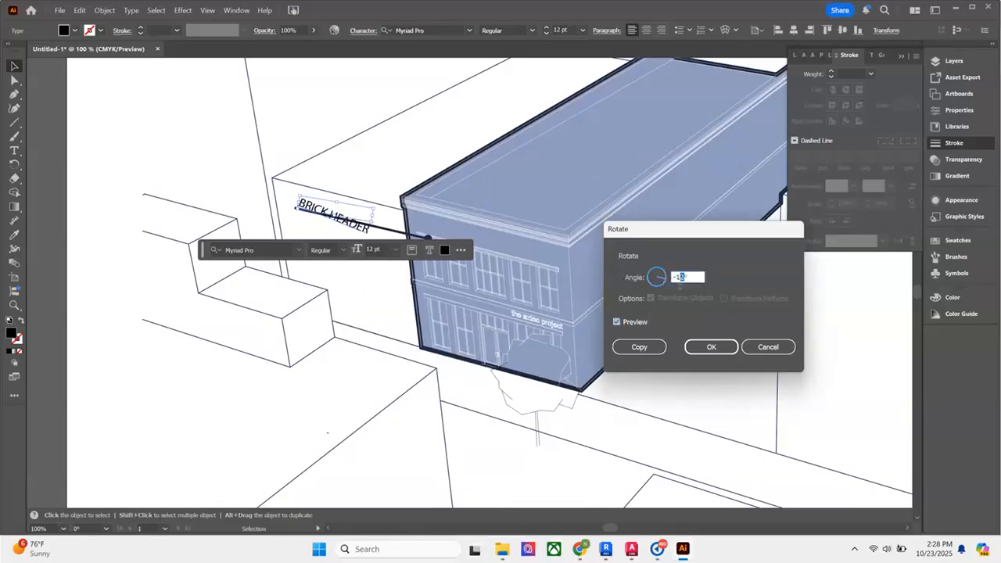
pyautogui.moveTo(676, 288); pyautogui.dragTo(675, 290)
pyautogui.write('5')
pyautogui.press('Tab')
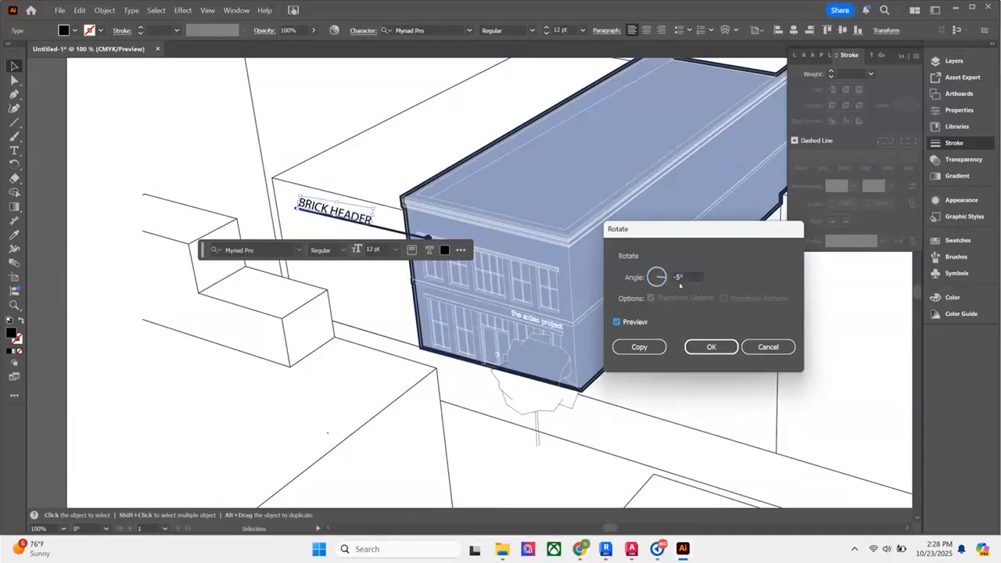
# Rotate the BRICK HEADER label by a further -2° and deselect it.
pyautogui.doubleClick(680, 279)
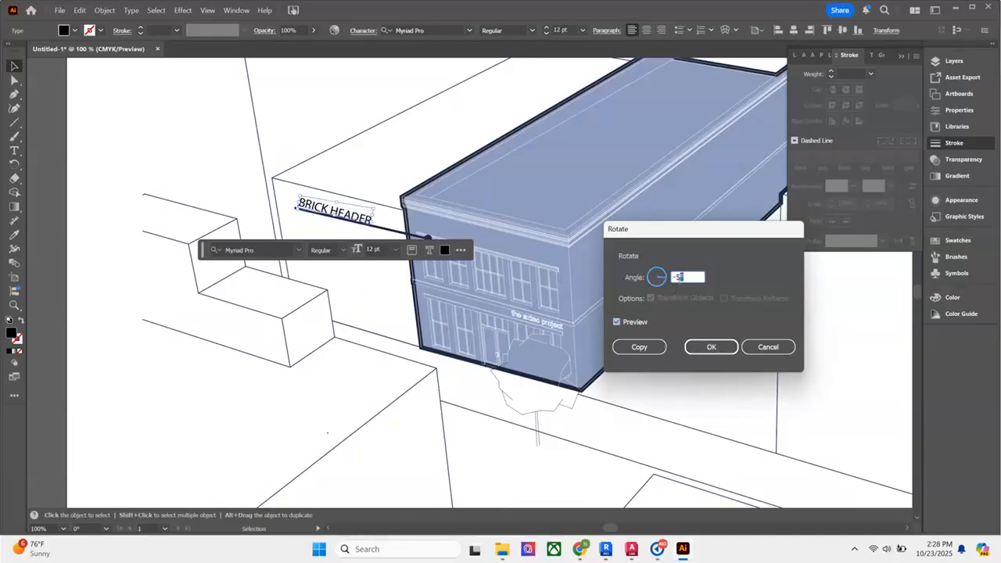
pyautogui.click(641, 324)
pyautogui.click(641, 323)
pyautogui.click(710, 351)
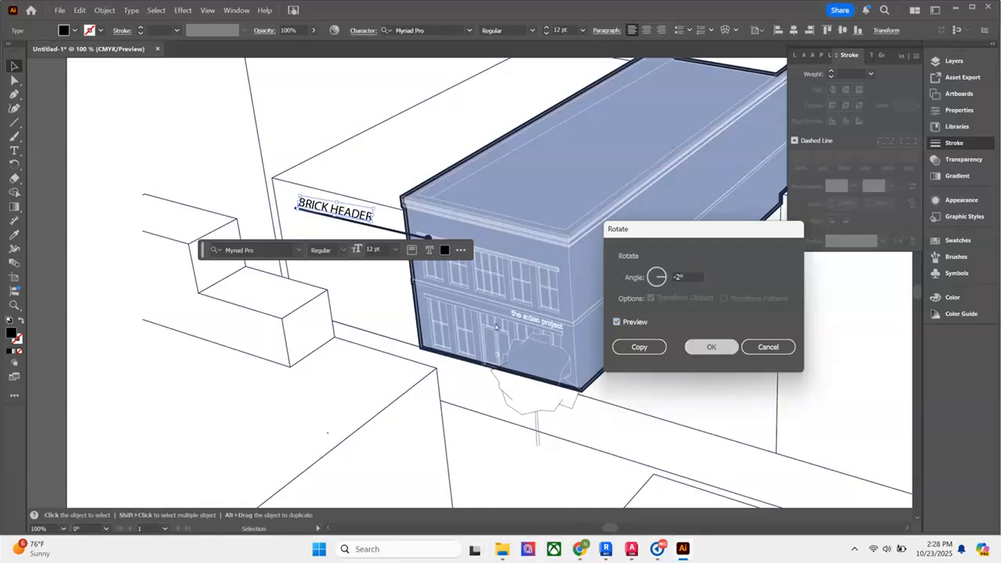
pyautogui.click(372, 334)
pyautogui.scroll(-1, 379, 287)
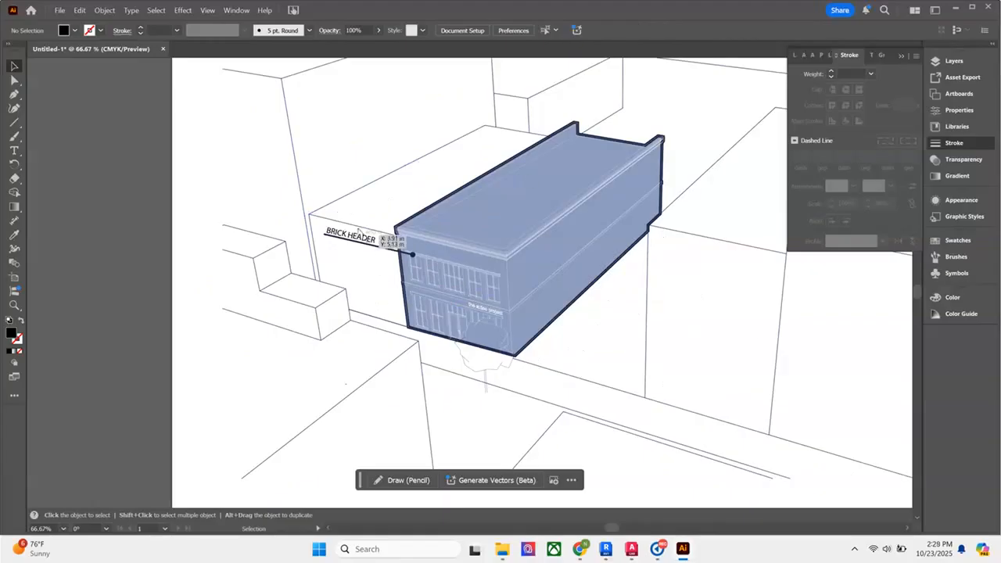
pyautogui.scroll(-1, 319, 202)
pyautogui.scroll(-1, 132, 382)
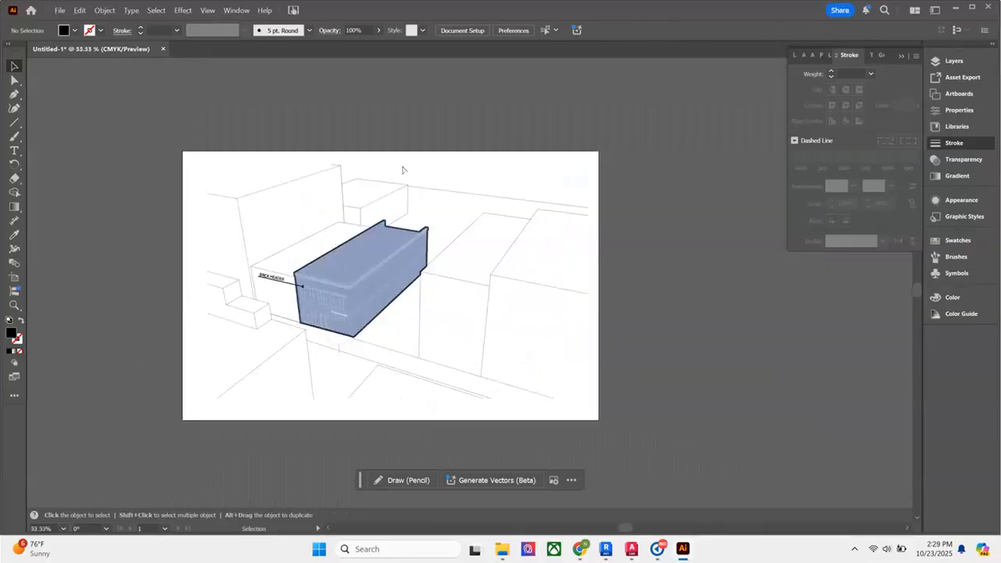
pyautogui.scroll(1, 294, 385)
pyautogui.scroll(-1, 476, 351)
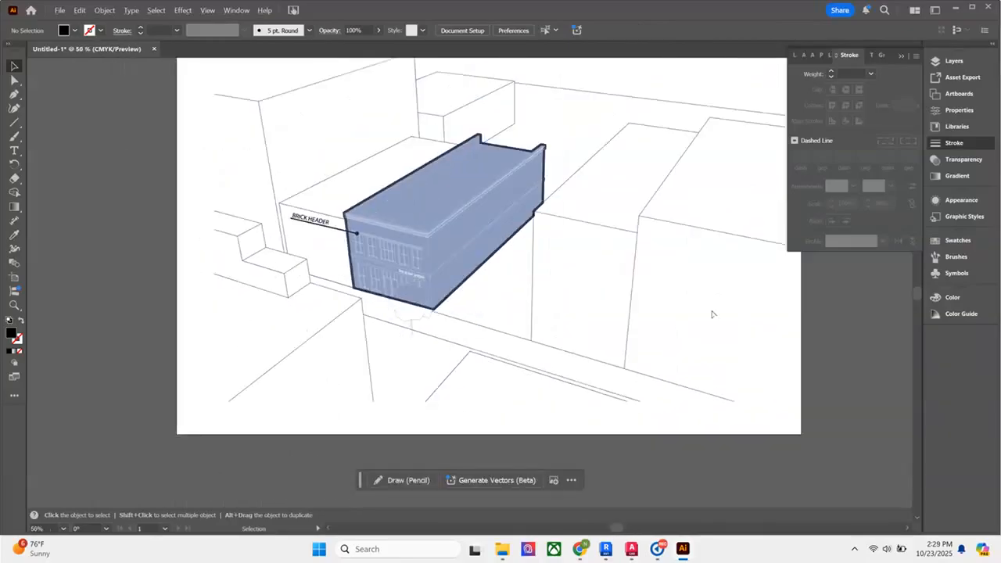
pyautogui.hscroll(1, 352, 386)
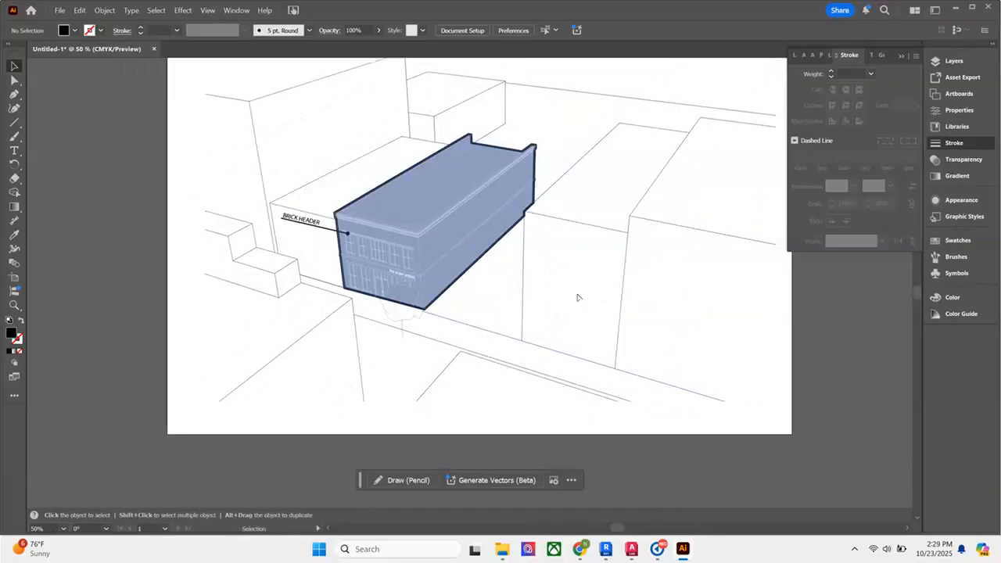
pyautogui.scroll(1, 577, 297)
# Switch to Chrome and search Google for "illustrator rendering" in a new tab.
pyautogui.click(579, 549)
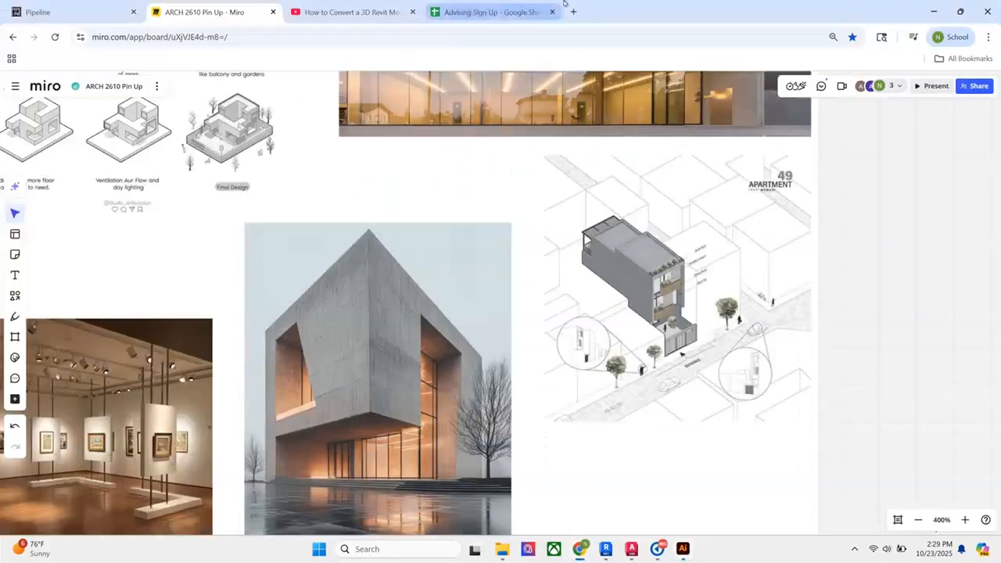
pyautogui.click(573, 12)
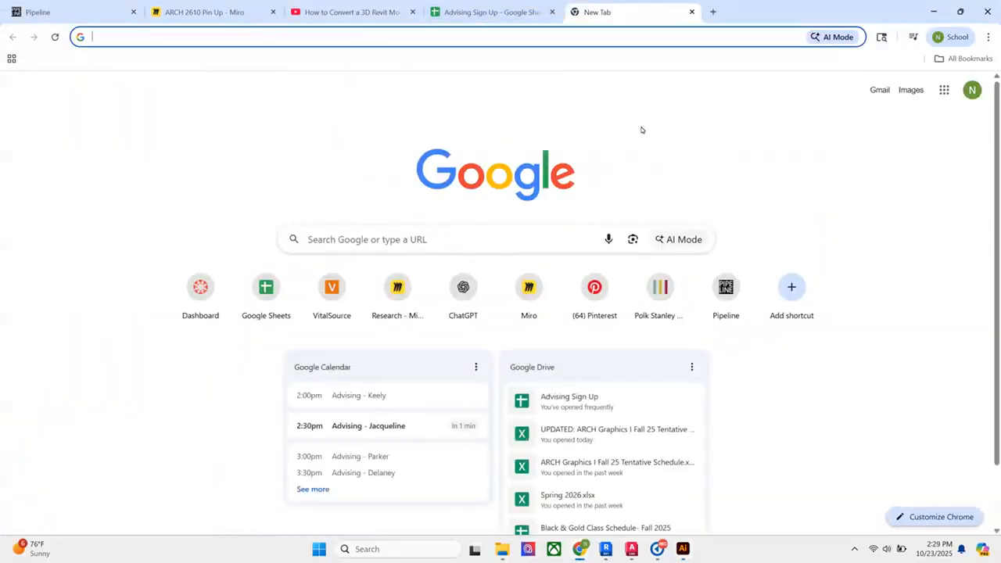
pyautogui.write('illustrator render')
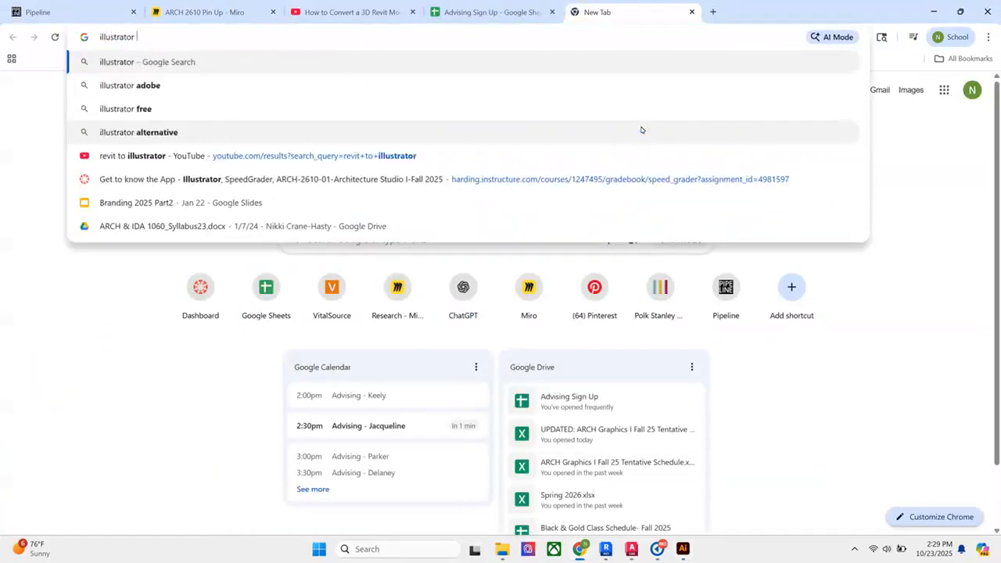
pyautogui.press('Return')
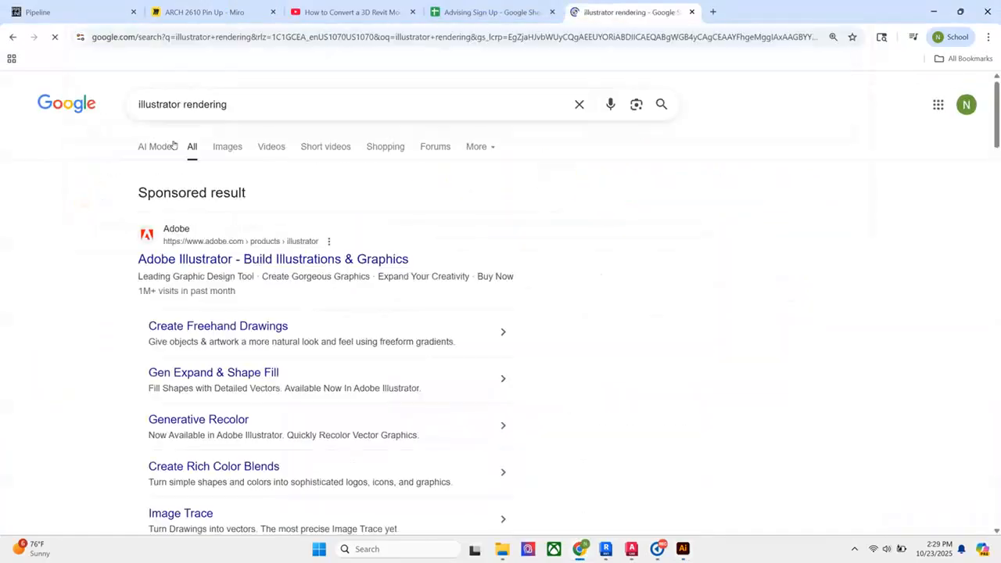
# Refine the search to the suggested "illustrator render architecture" and show its image results.
pyautogui.click(279, 109)
pyautogui.write('arcue')
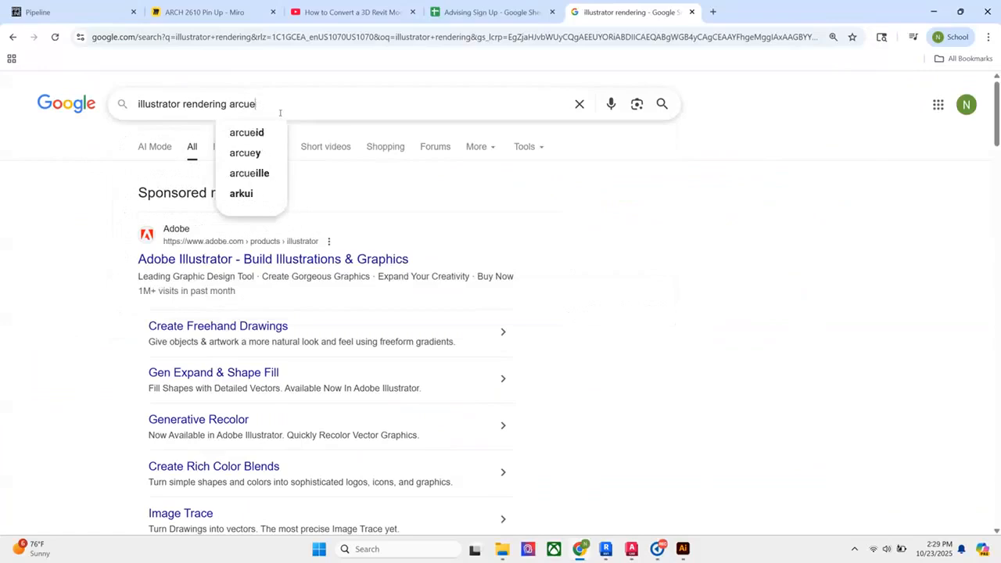
pyautogui.press('BackSpace')
pyautogui.press('BackSpace')
pyautogui.press('BackSpace')
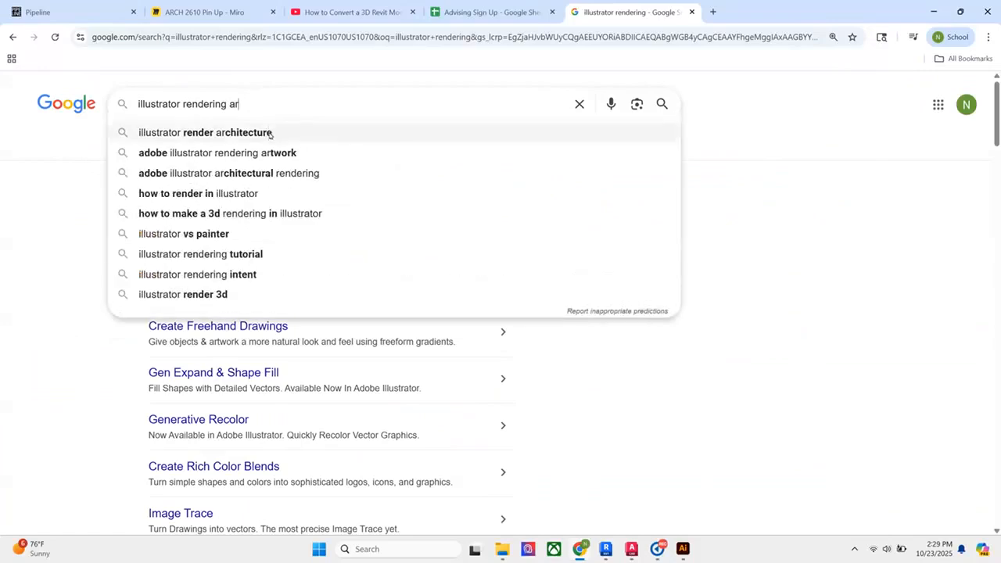
pyautogui.click(266, 133)
pyautogui.click(225, 151)
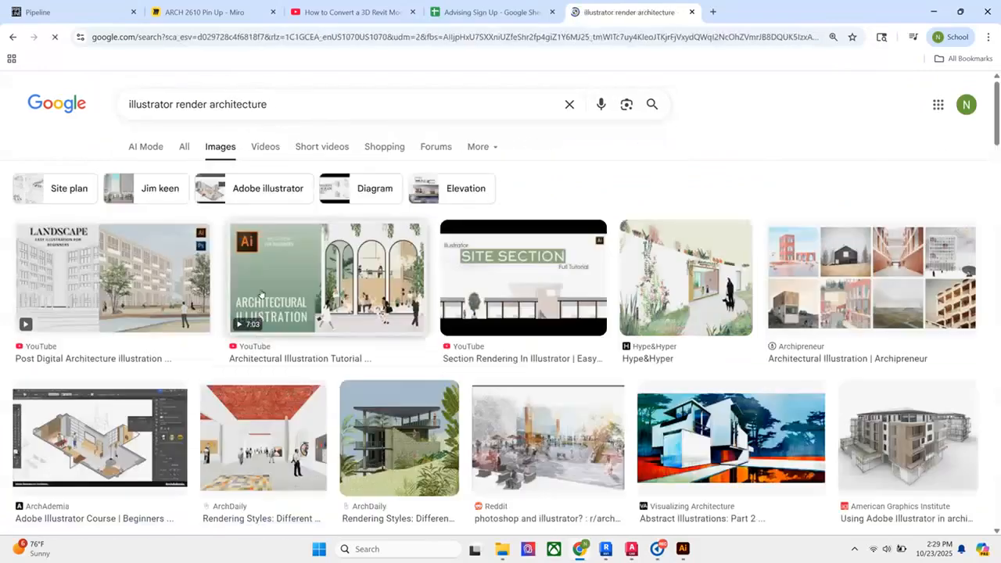
# Preview the "Post Digital Architecture illustration" result and look through the other architectural rendering styles among the image results.
pyautogui.click(159, 307)
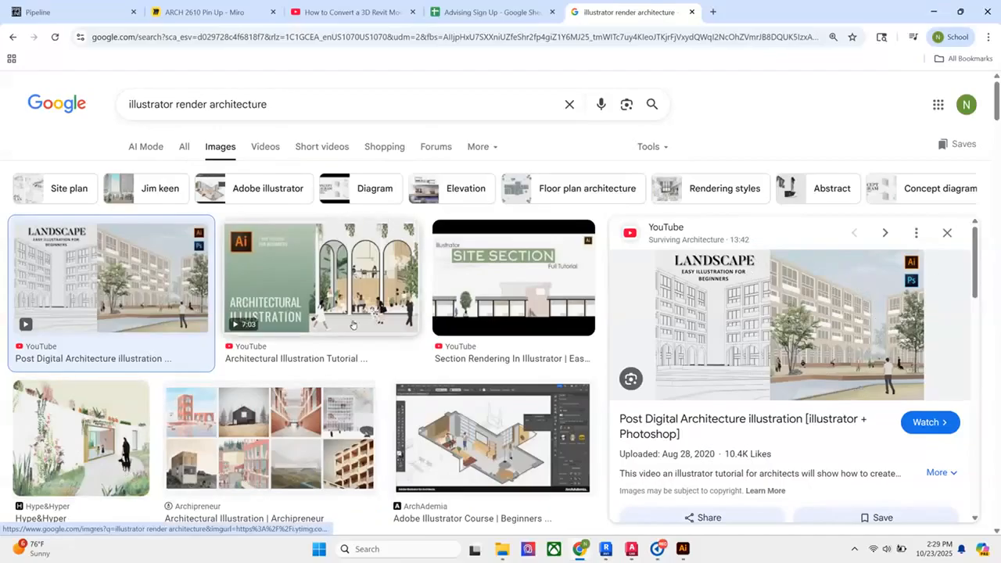
pyautogui.scroll(-1, 298, 423)
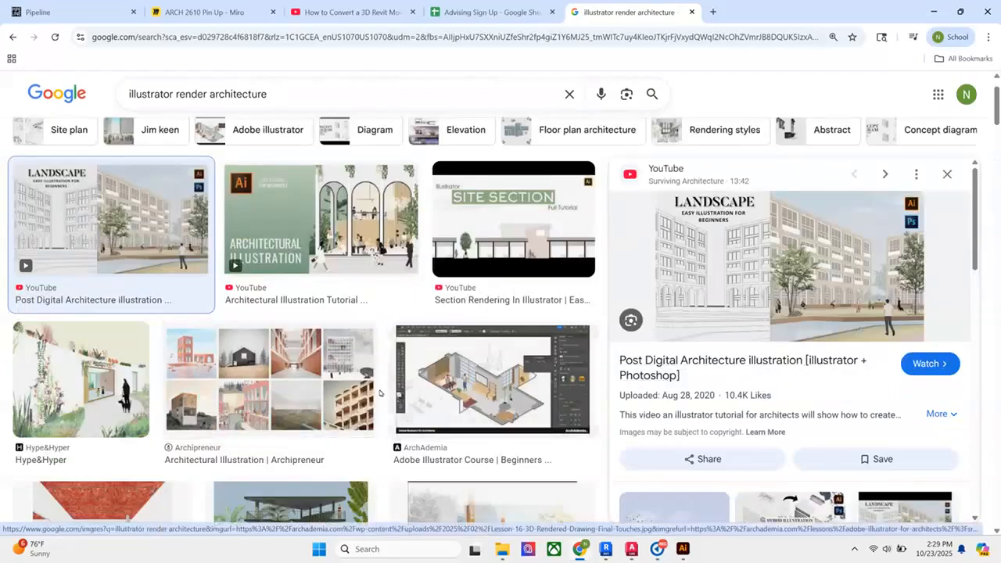
pyautogui.scroll(-2, 384, 397)
pyautogui.scroll(-2, 256, 457)
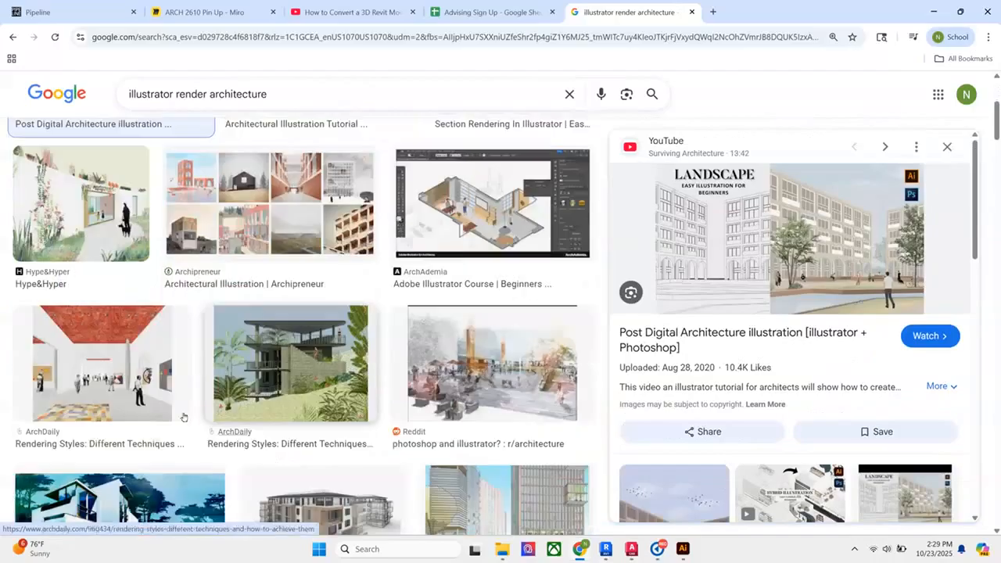
pyautogui.scroll(-1, 154, 402)
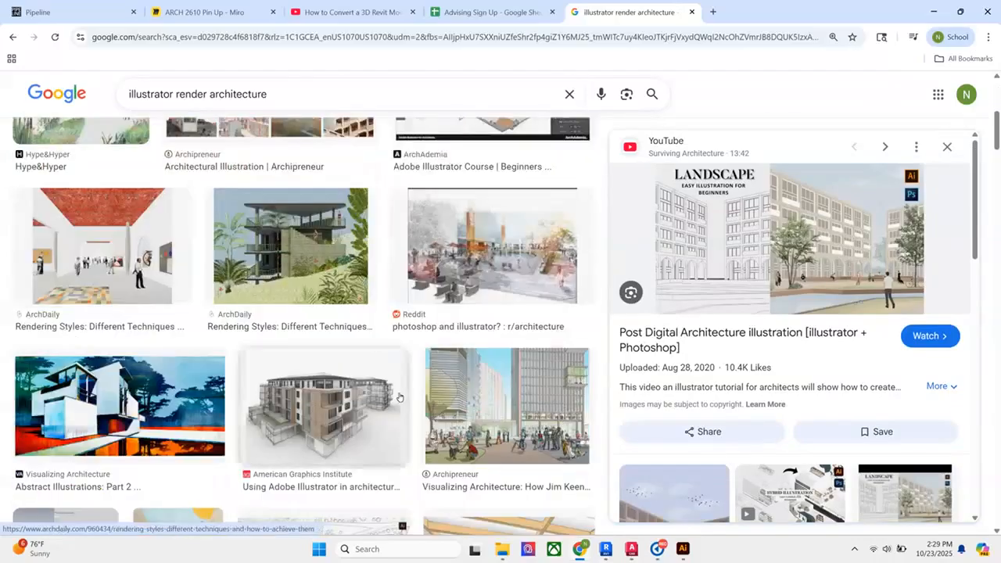
pyautogui.scroll(-3, 163, 442)
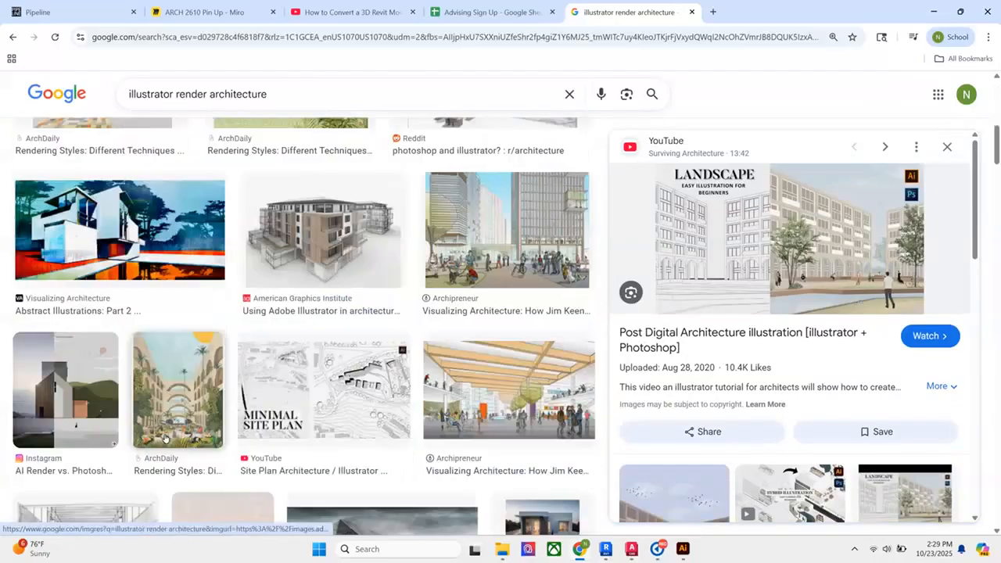
# Preview Archipreneur's hand-drawn interior illustration and the Instagram "AI Render vs. Photoshop Illustration" image, including its related images.
pyautogui.click(530, 406)
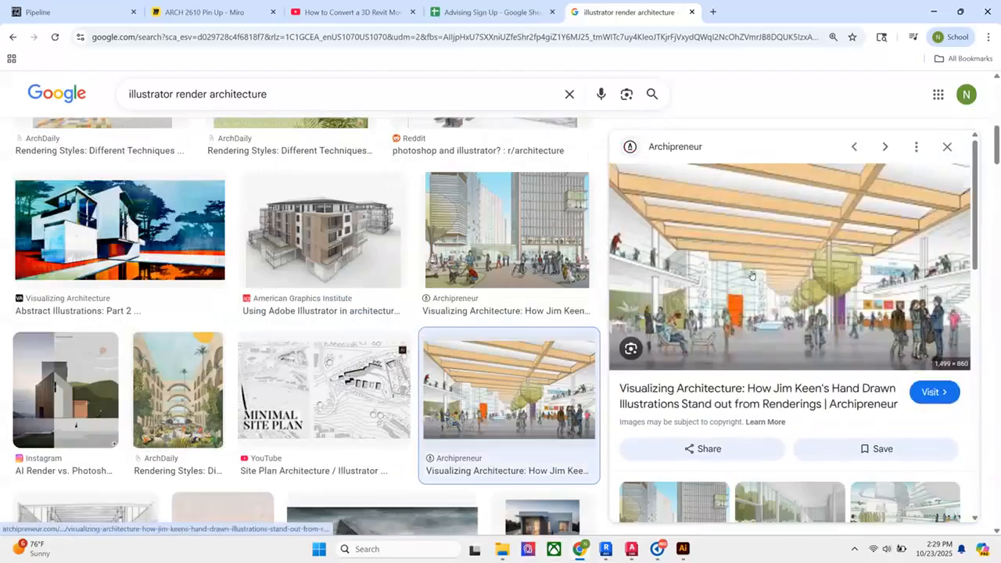
pyautogui.click(115, 404)
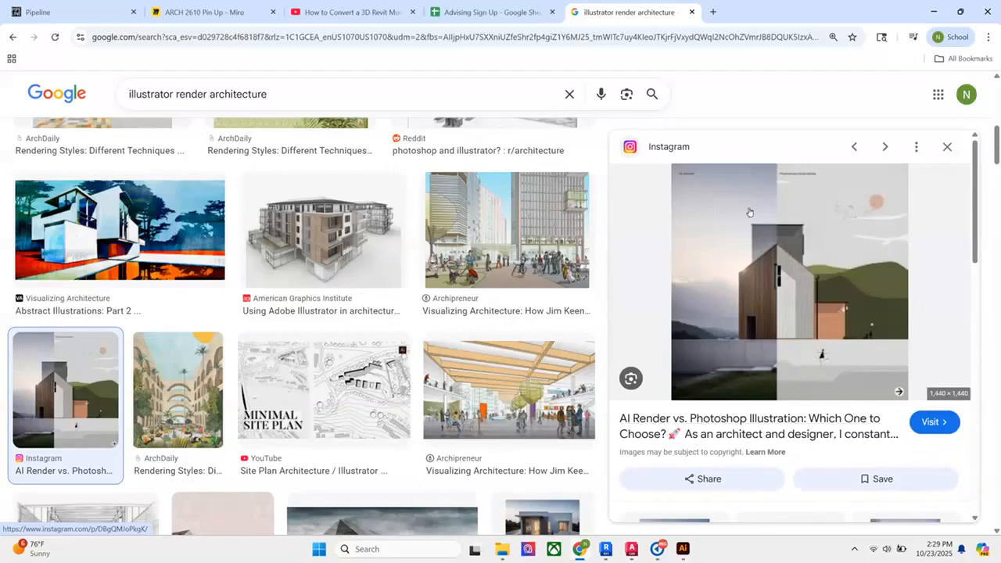
pyautogui.scroll(-3, 786, 379)
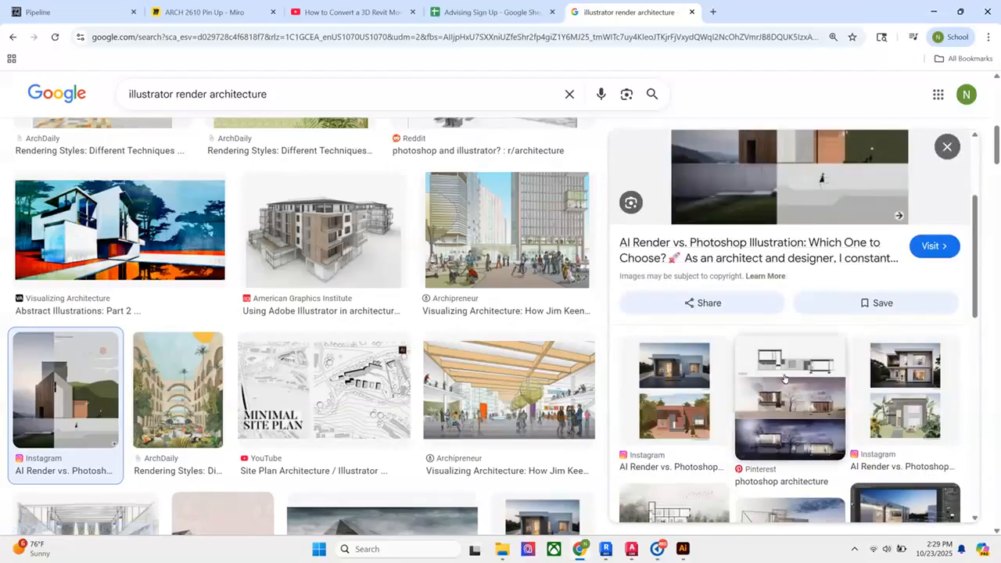
# Preview the related AI render versus Photoshop comparison of the two-storey house and browse more rendering style examples.
pyautogui.click(906, 408)
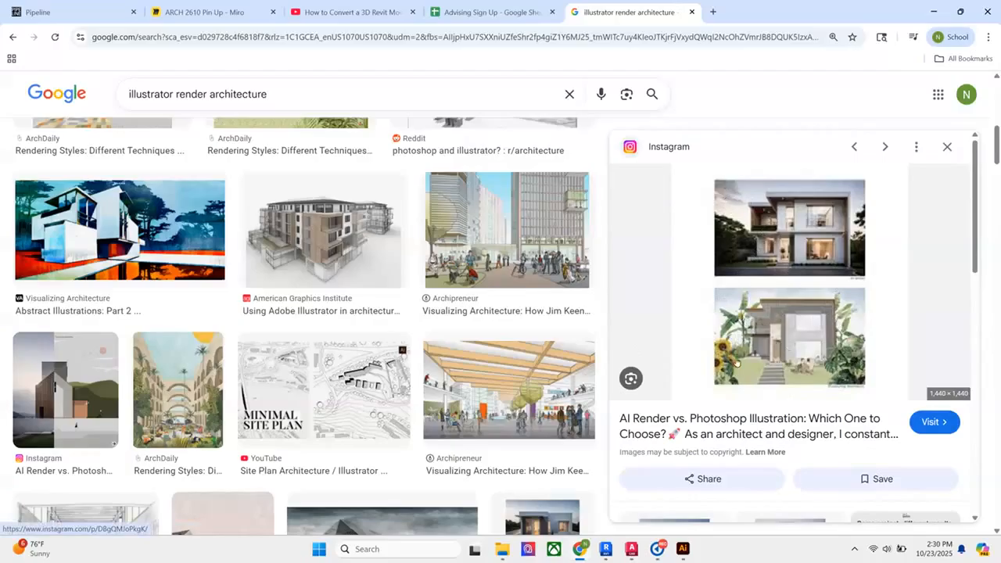
pyautogui.scroll(-3, 709, 378)
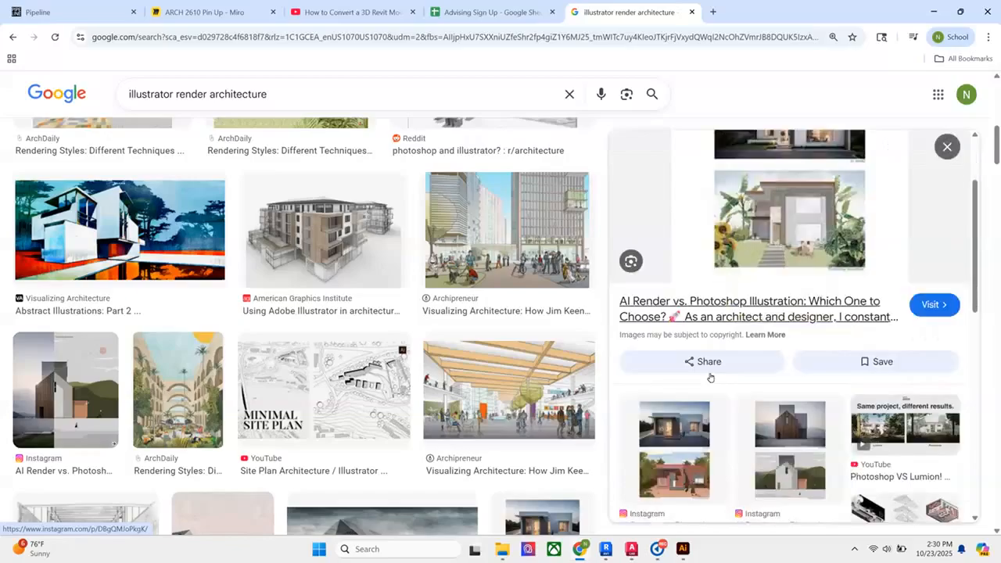
pyautogui.scroll(-1, 699, 374)
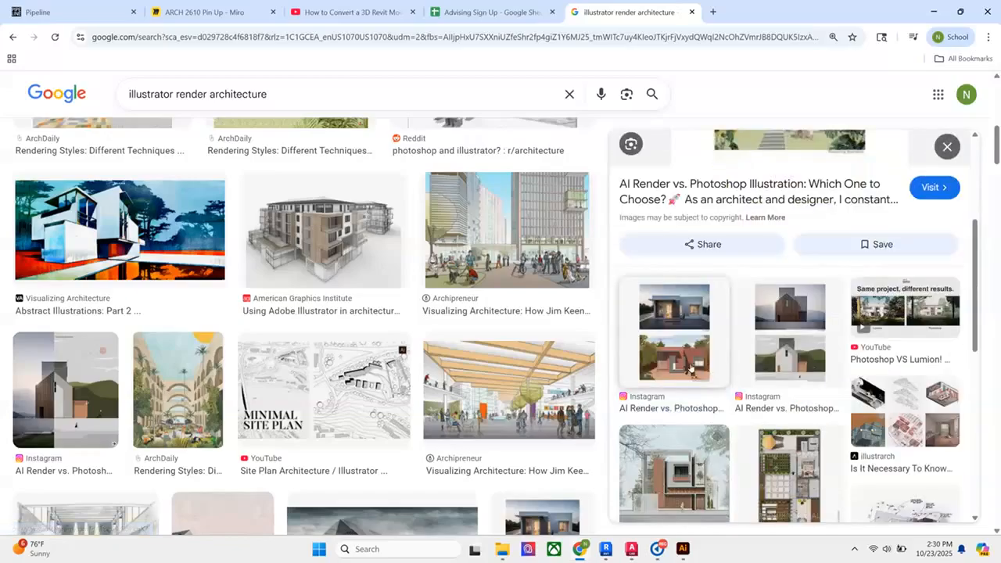
pyautogui.scroll(-1, 691, 369)
pyautogui.scroll(-3, 534, 375)
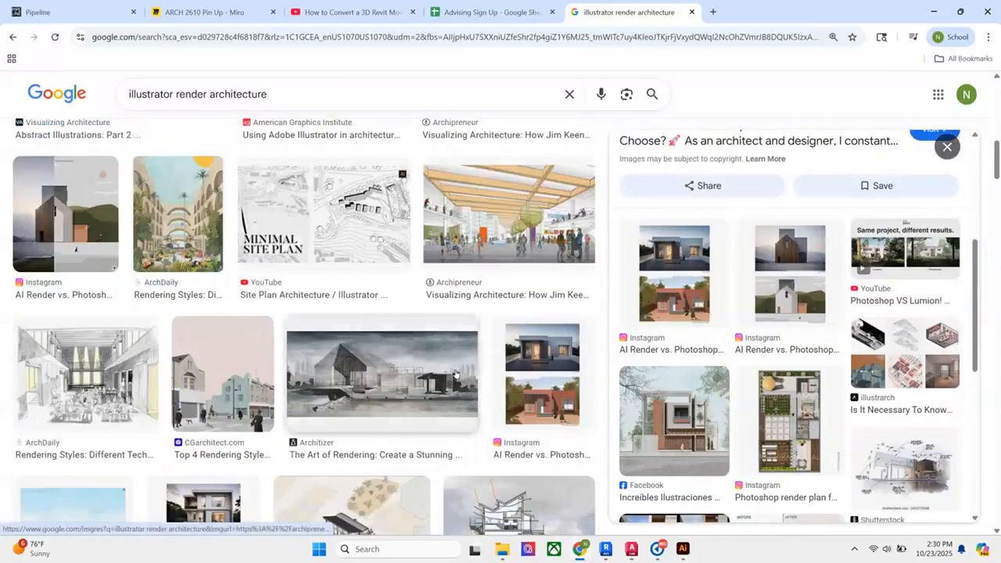
pyautogui.moveTo(682, 549)
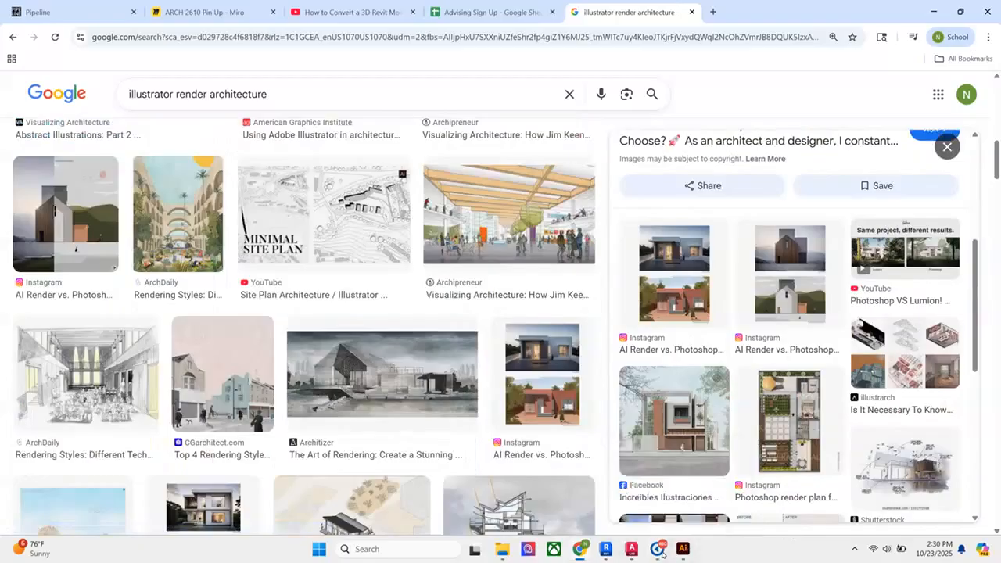
pyautogui.click(660, 550)
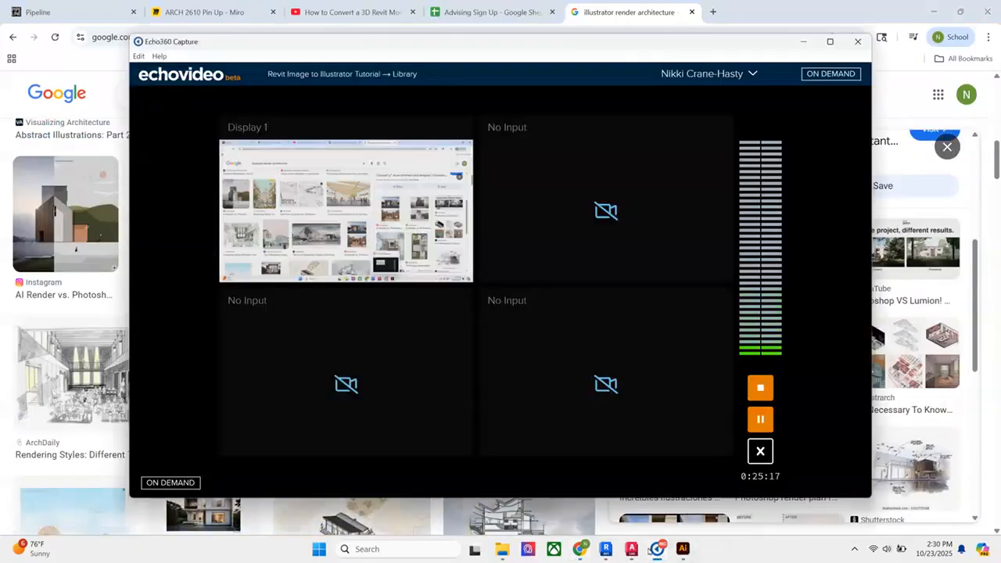